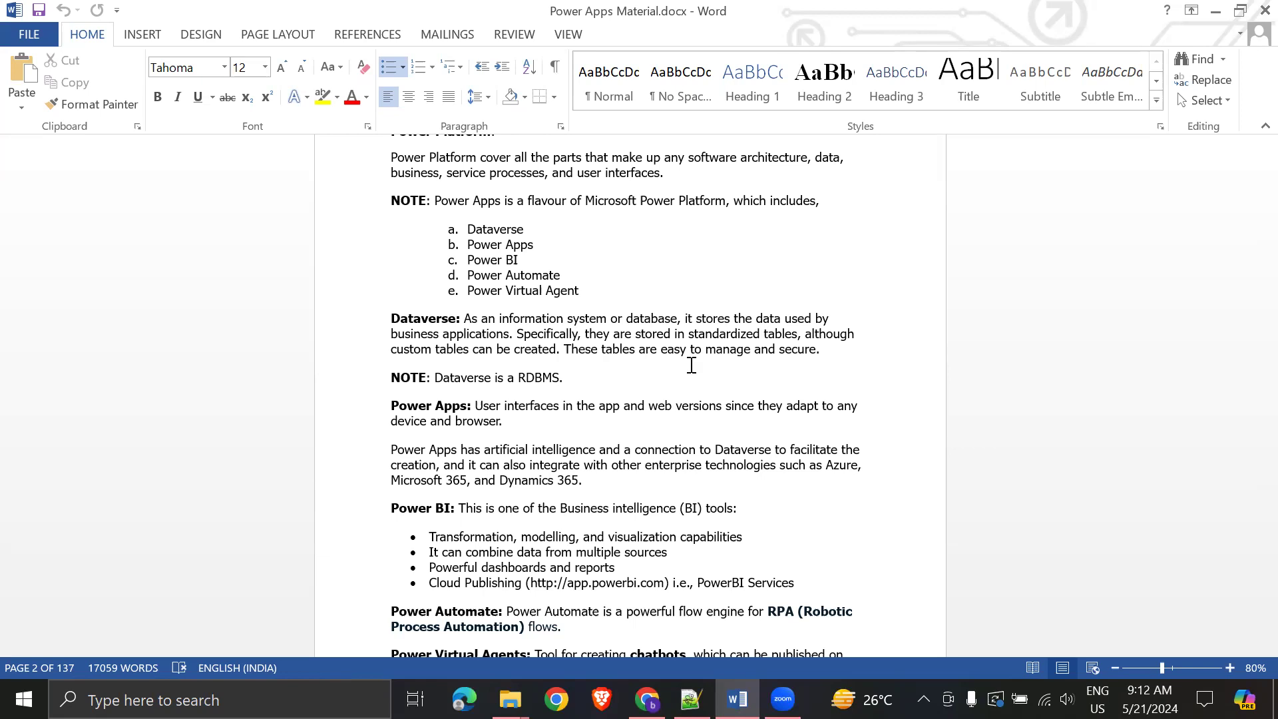
- Scroll past the Power Platform notes to the Data Flow Diagram and select the picture
{"action": "scroll", "coordinate": [717, 349], "scroll_direction": "up", "scroll_amount": 2}
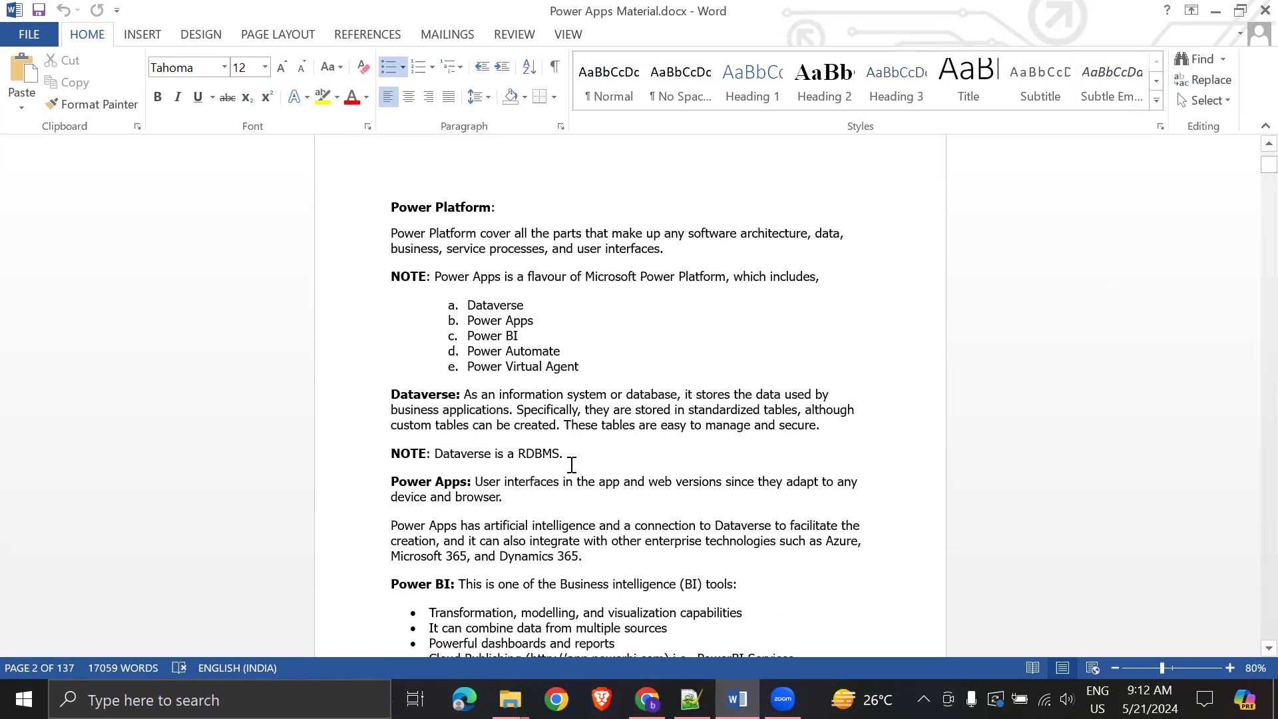
{"action": "scroll", "coordinate": [573, 459], "scroll_direction": "down", "scroll_amount": 4}
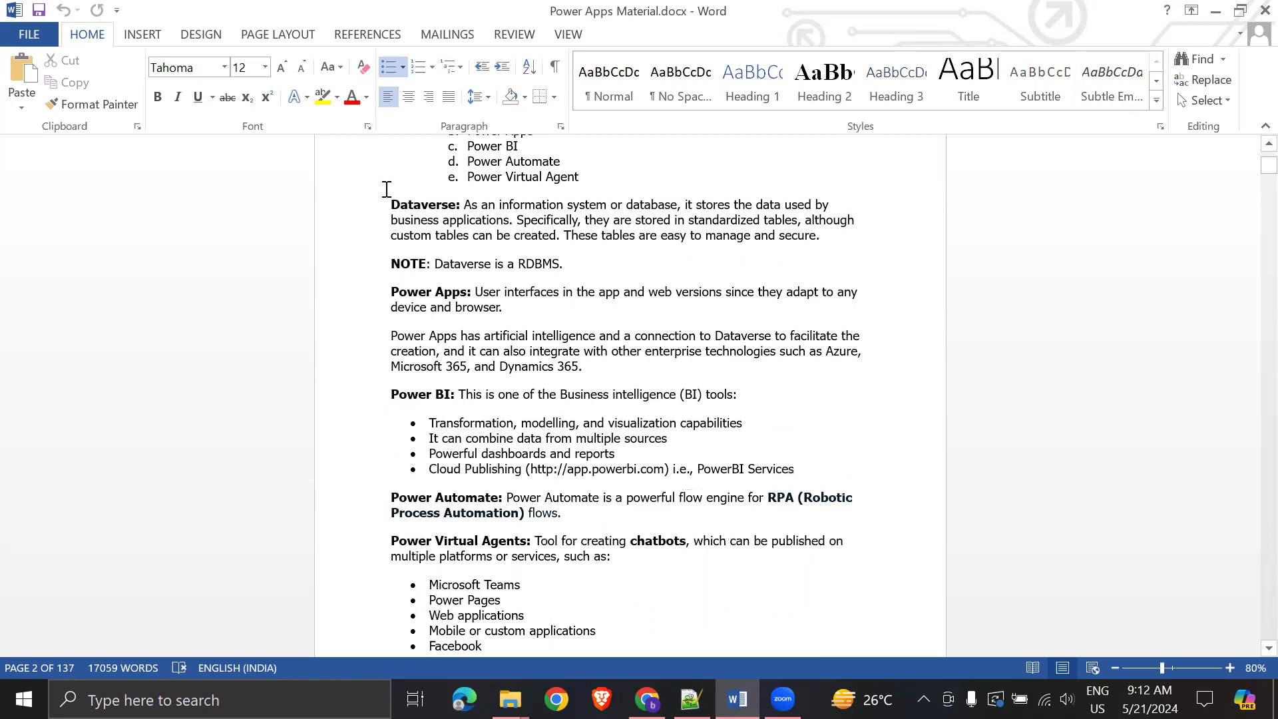
{"action": "scroll", "coordinate": [577, 518], "scroll_direction": "down", "scroll_amount": 1}
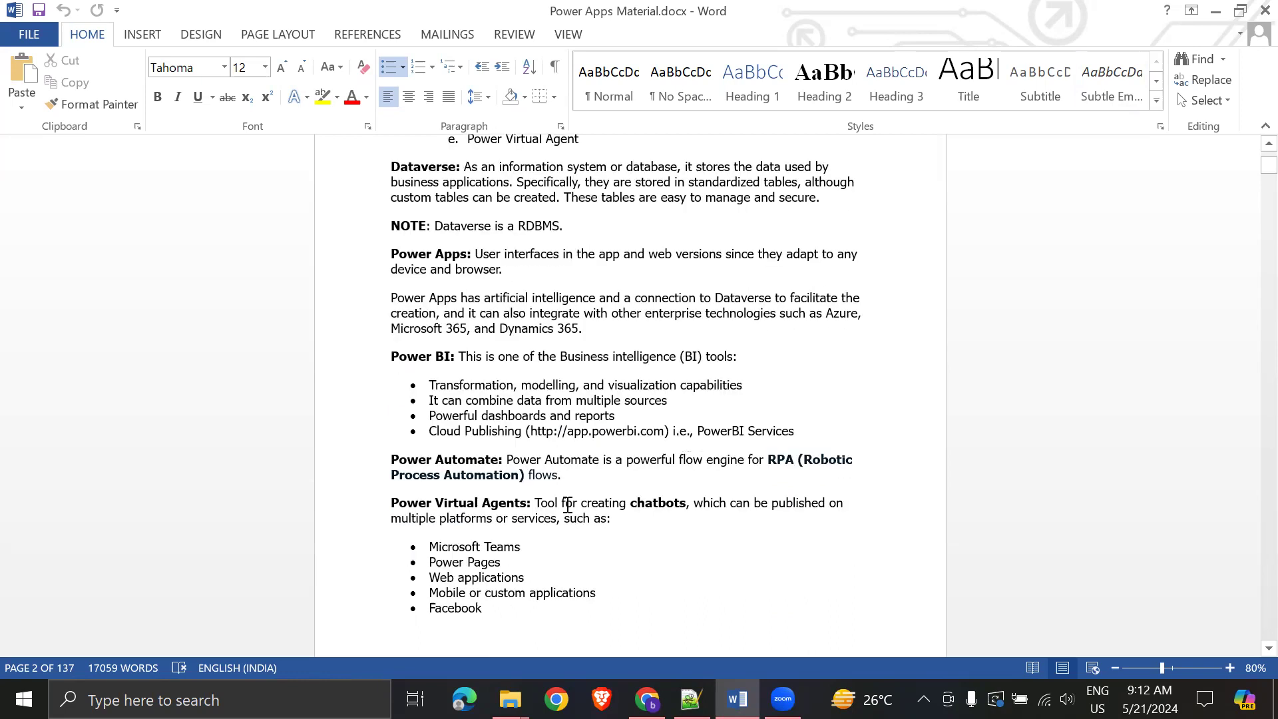
{"action": "scroll", "coordinate": [576, 518], "scroll_direction": "down", "scroll_amount": 2}
{"action": "scroll", "coordinate": [682, 498], "scroll_direction": "down", "scroll_amount": 2}
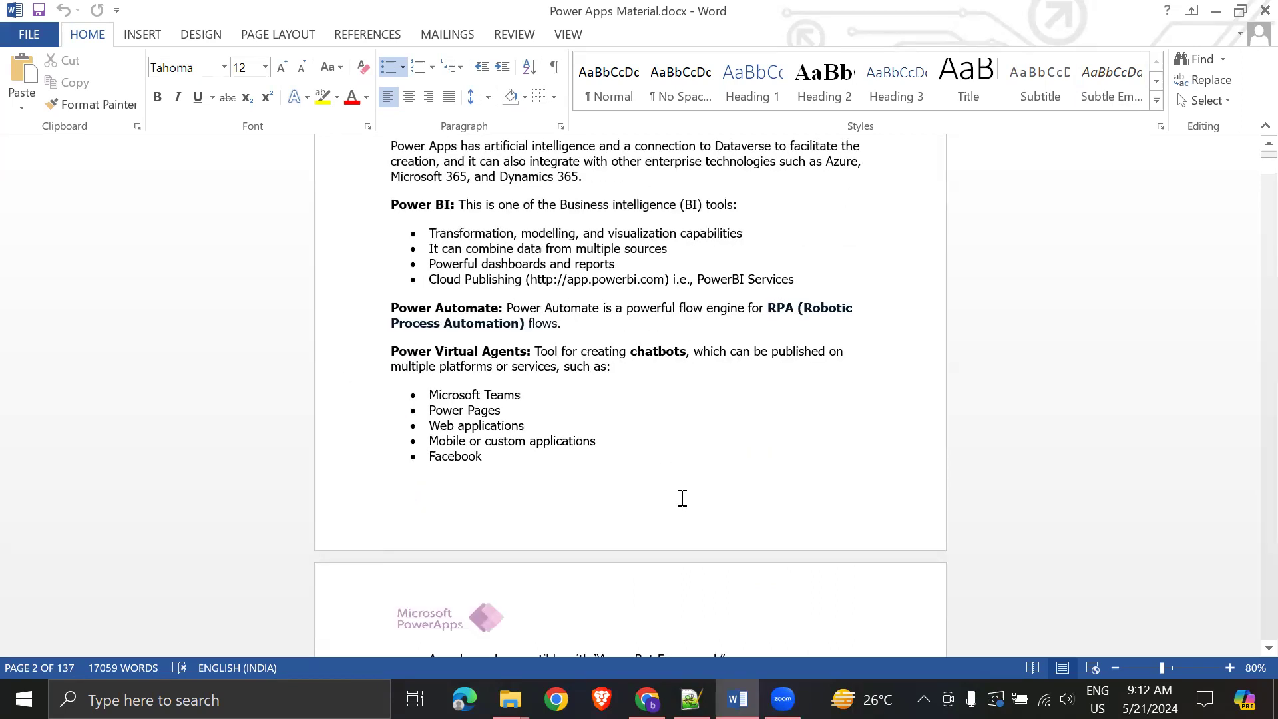
{"action": "scroll", "coordinate": [683, 498], "scroll_direction": "down", "scroll_amount": 7}
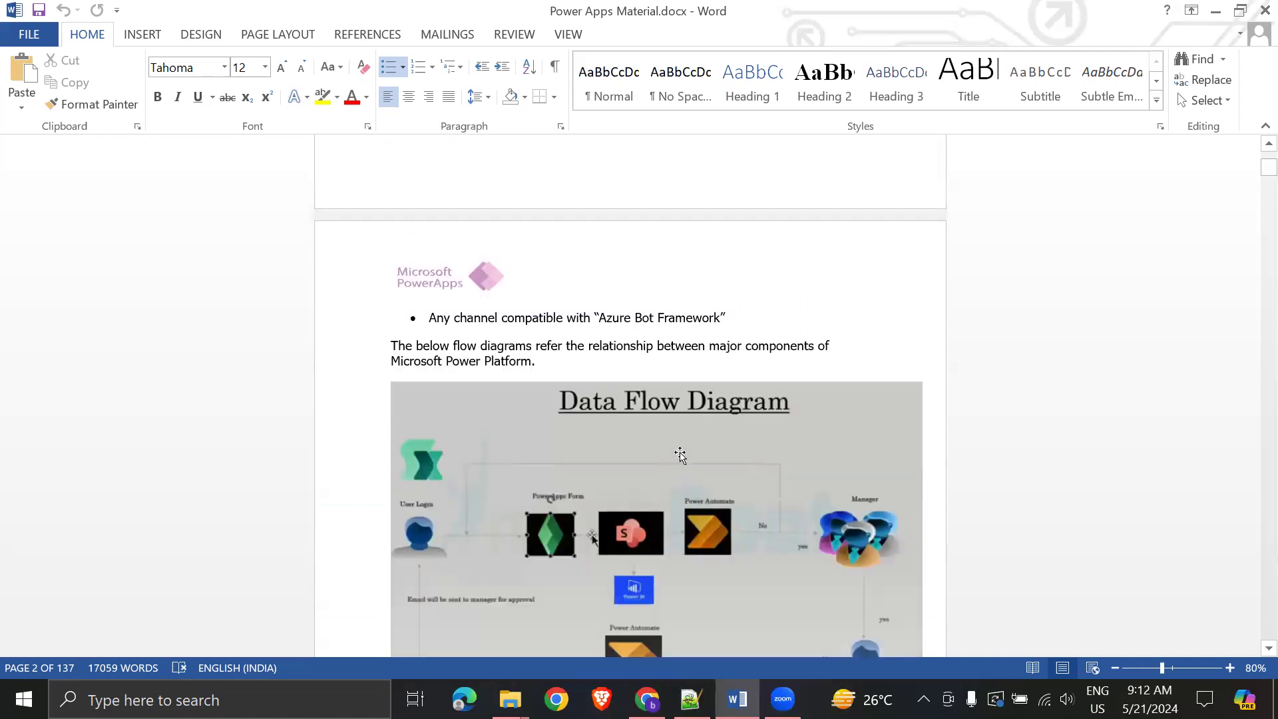
{"action": "left_click", "coordinate": [681, 454]}
- Find the NOTE line giving the Power Apps URL, then switch to the Power Apps home page in Chrome
{"action": "scroll", "coordinate": [748, 486], "scroll_direction": "up", "scroll_amount": 4}
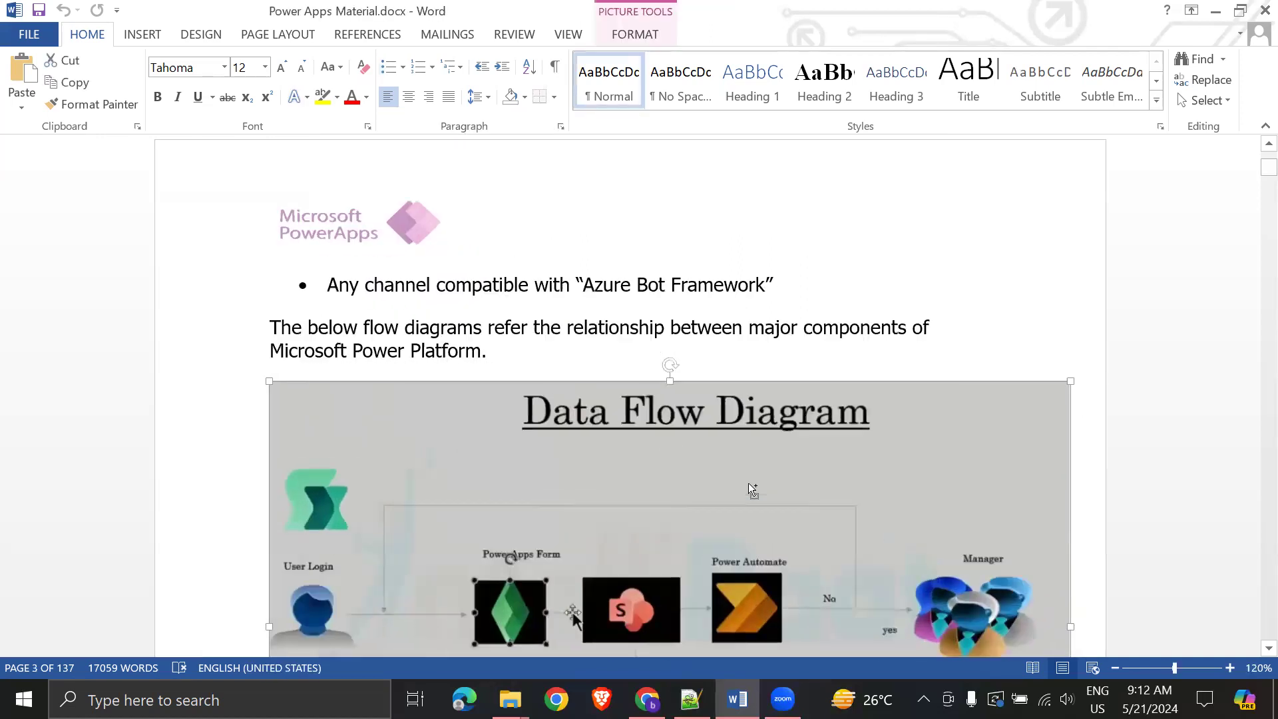
{"action": "scroll", "coordinate": [738, 433], "scroll_direction": "down", "scroll_amount": 3}
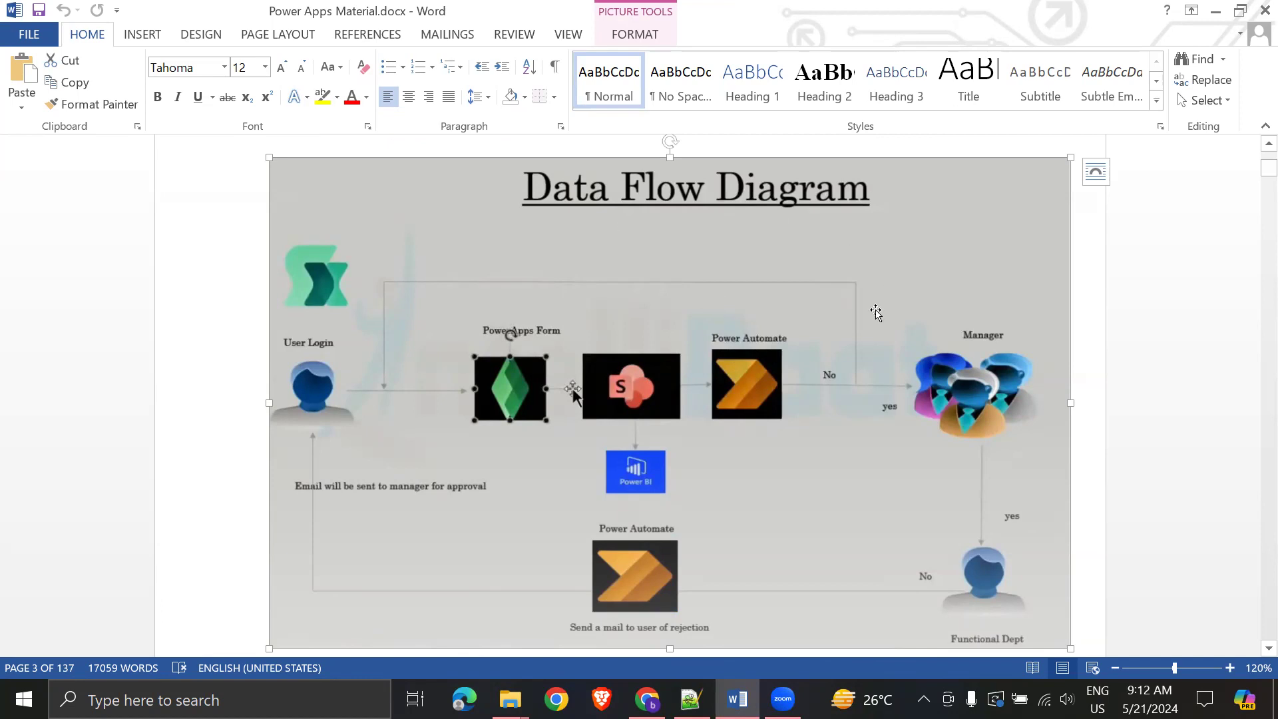
{"action": "scroll", "coordinate": [803, 426], "scroll_direction": "down", "scroll_amount": 3}
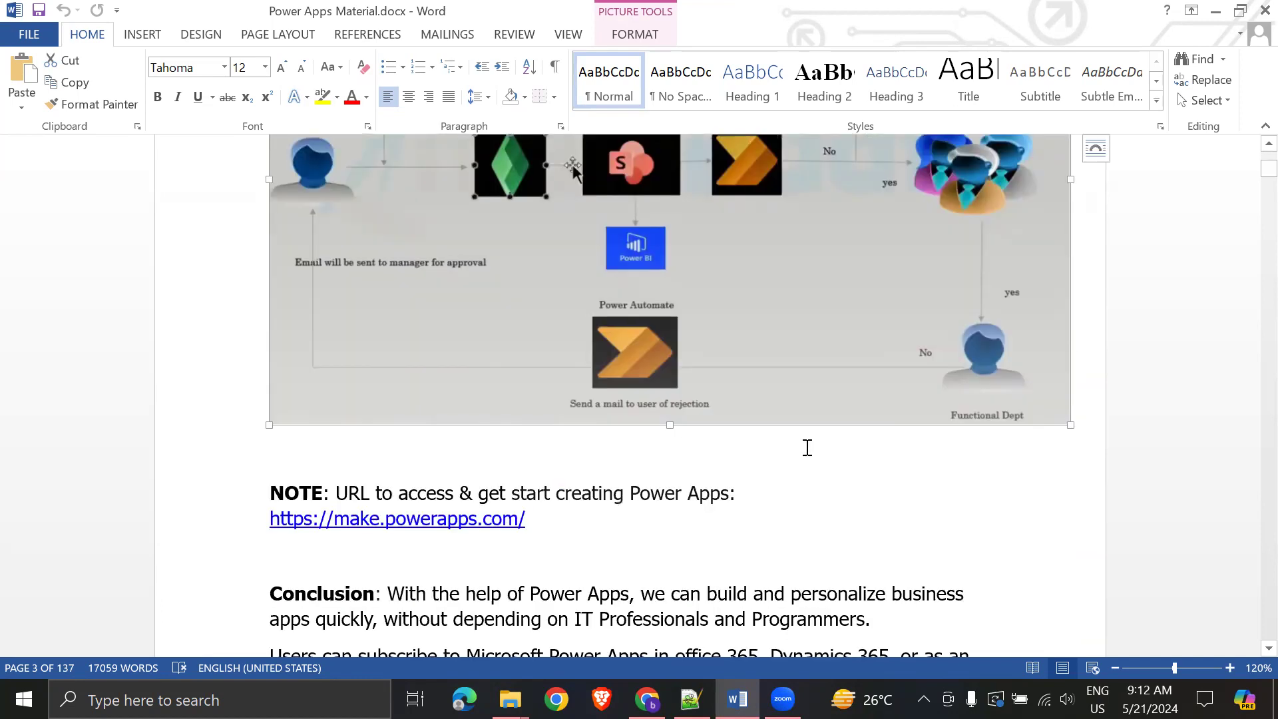
{"action": "scroll", "coordinate": [808, 448], "scroll_direction": "down", "scroll_amount": 2}
{"action": "left_click_drag", "start_coordinate": [340, 323], "coordinate": [727, 322]}
{"action": "left_click", "coordinate": [923, 393]}
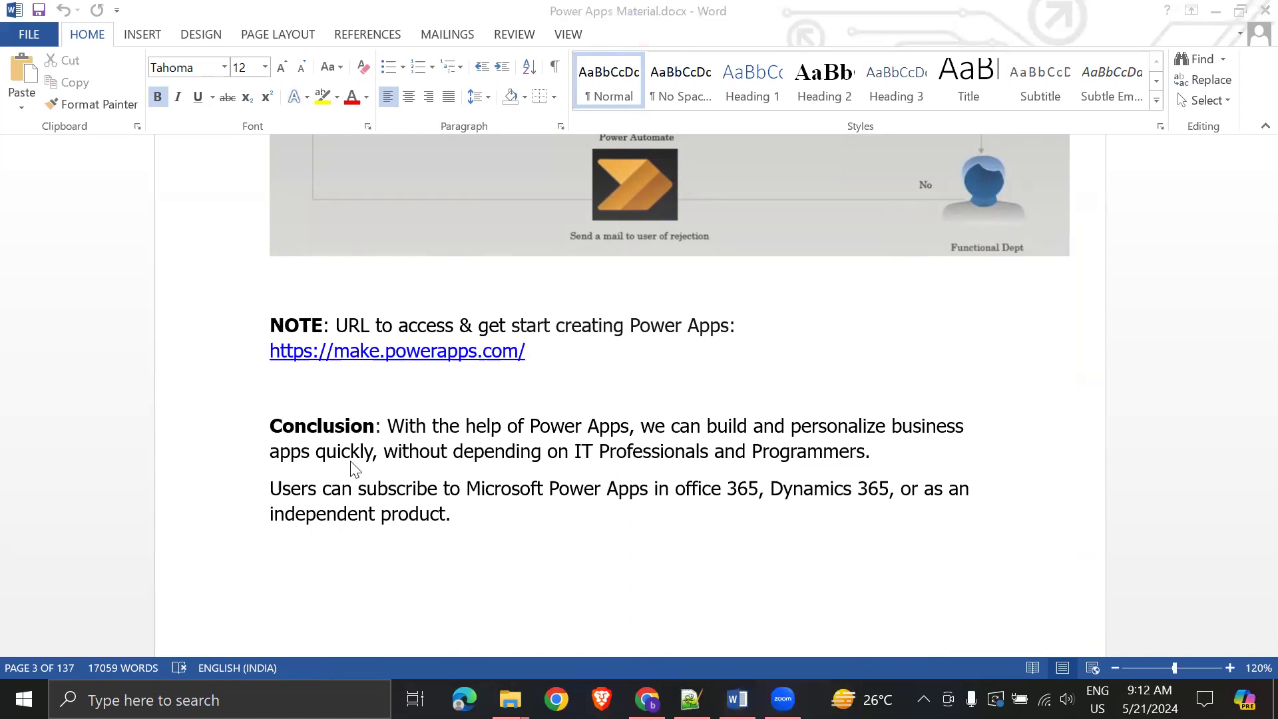
{"action": "key", "text": "alt+Tab"}
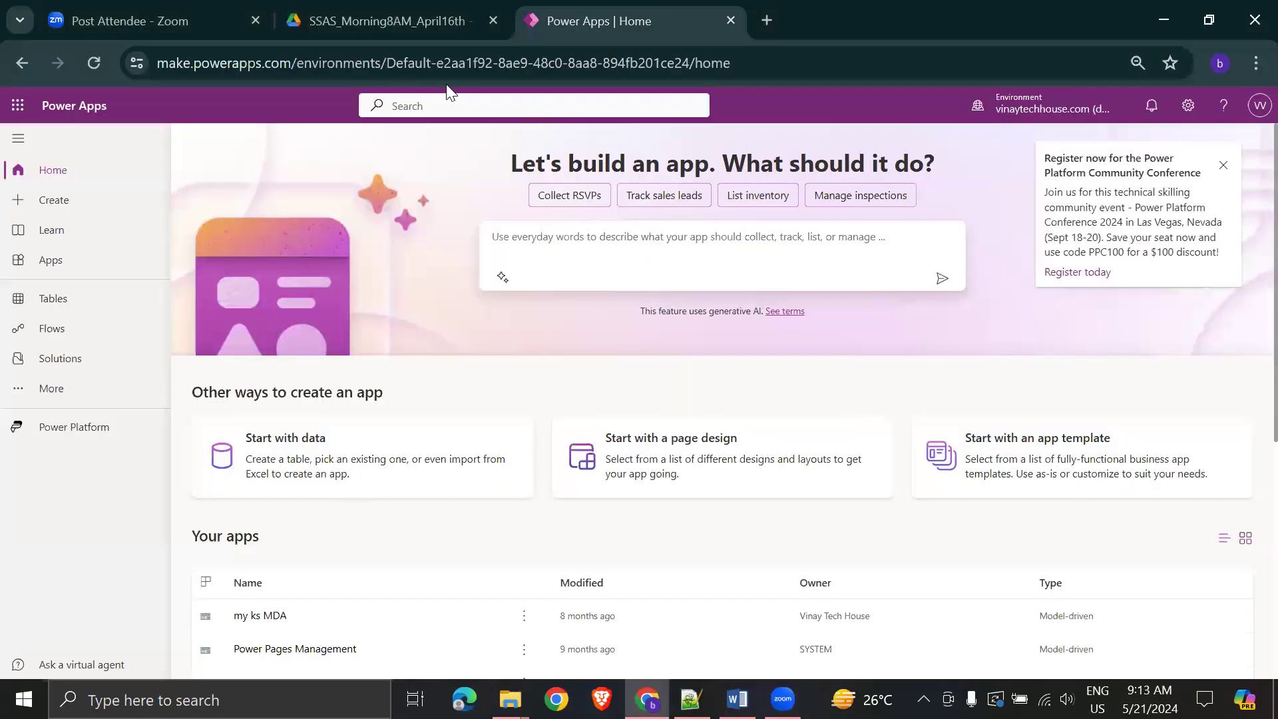
- Check the make.powerapps.com address and dismiss the conference Register now announcement
{"action": "left_click", "coordinate": [291, 63]}
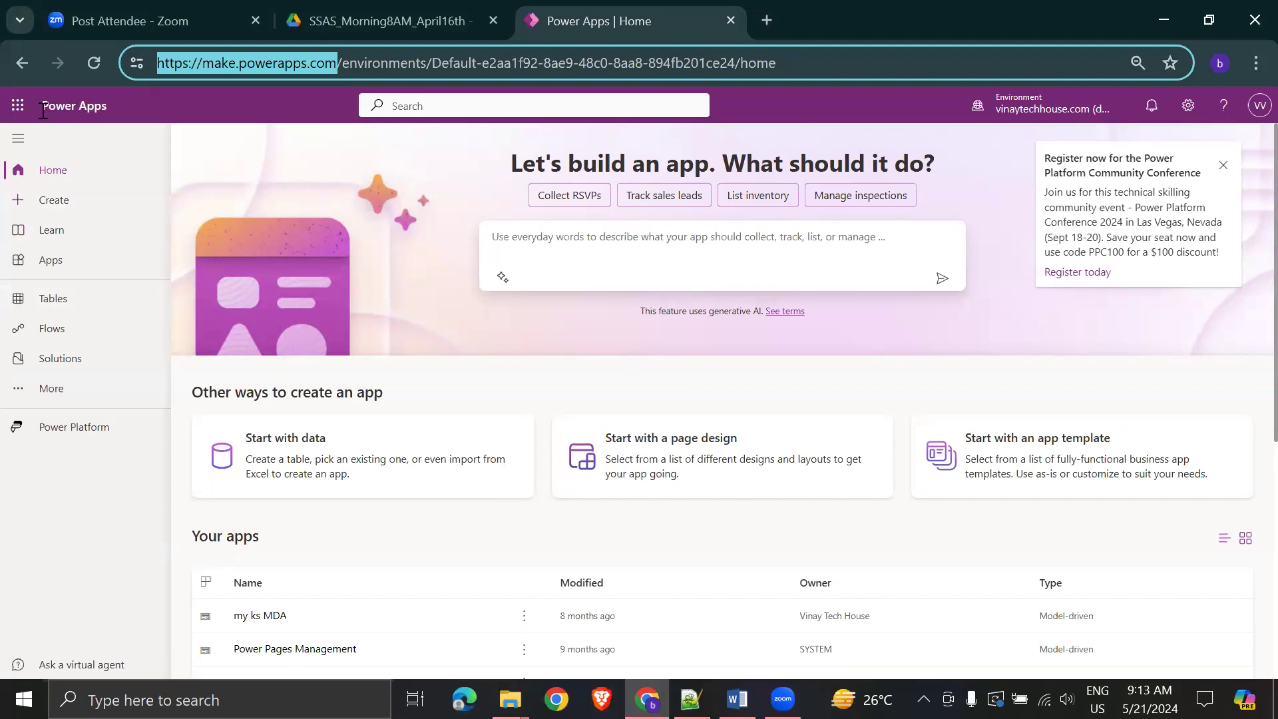
{"action": "left_click_drag", "start_coordinate": [40, 106], "coordinate": [195, 130]}
{"action": "left_click", "coordinate": [192, 112]}
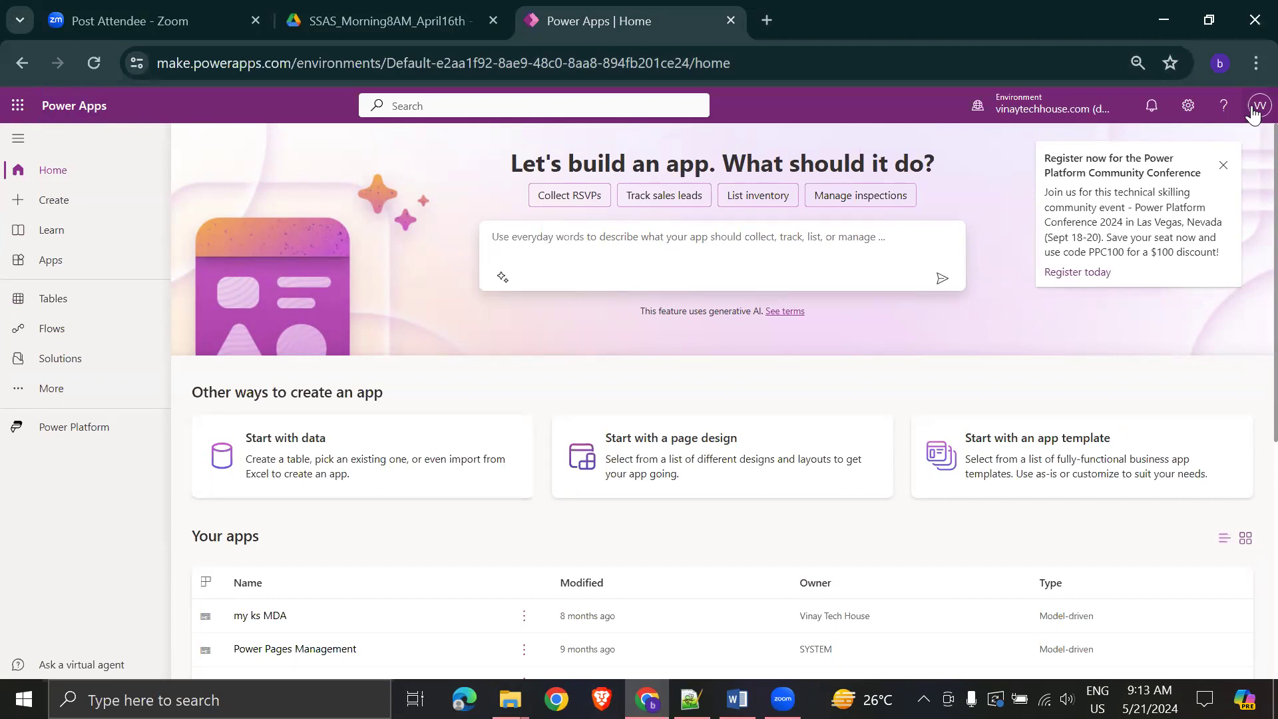
{"action": "left_click", "coordinate": [1224, 165]}
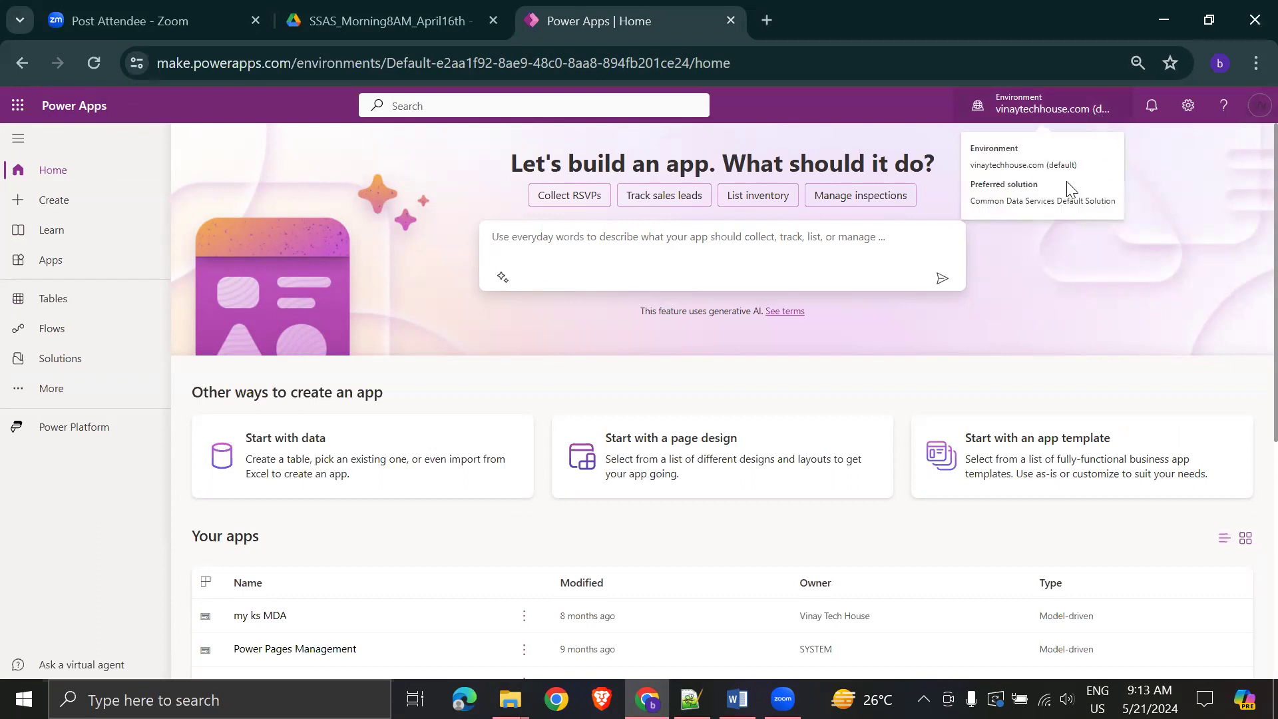
- Return to Power Apps Material.docx at the Advantages of using Power Apps section
{"action": "mouse_move", "coordinate": [1094, 120]}
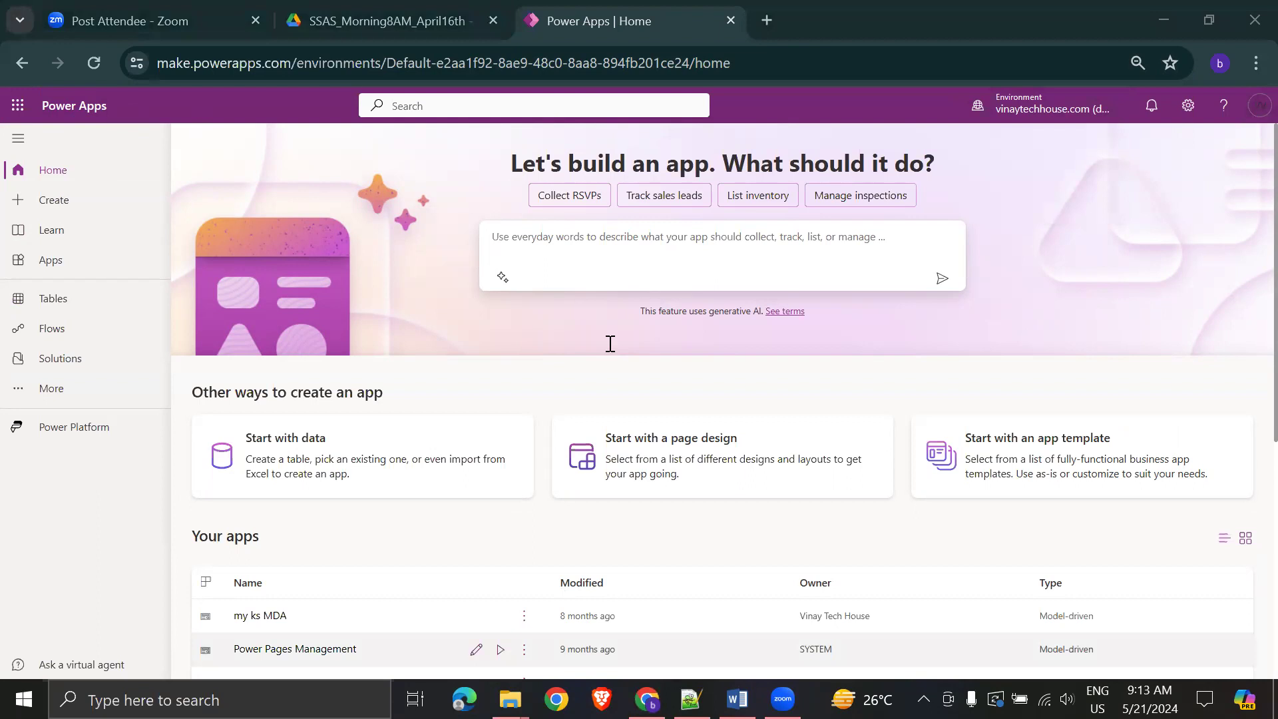
{"action": "key", "text": "alt+Tab"}
{"action": "scroll", "coordinate": [721, 432], "scroll_direction": "down", "scroll_amount": 4}
- Read the Advantages of using Power Apps section down to the Types of Apps heading
{"action": "scroll", "coordinate": [719, 421], "scroll_direction": "down", "scroll_amount": 3}
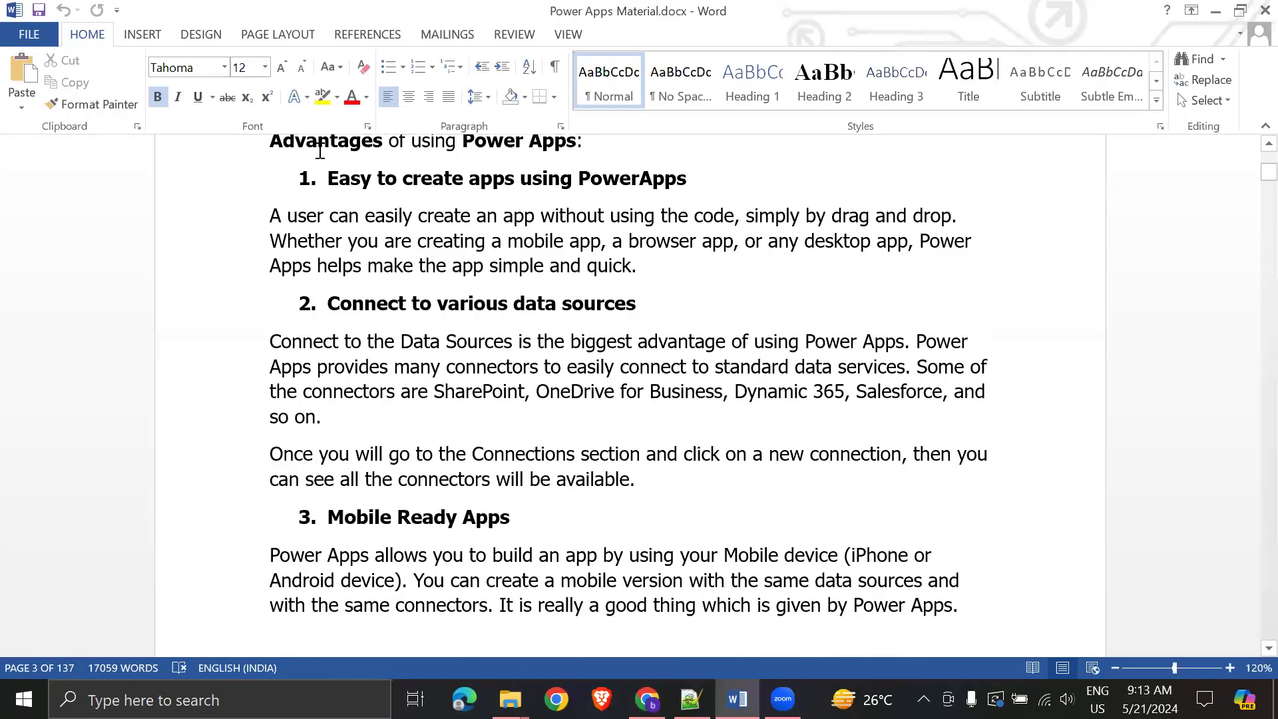
{"action": "key", "text": "ctrl+shift+Right"}
{"action": "key", "text": "ctrl+shift+Right"}
{"action": "key", "text": "ctrl+shift+Right"}
{"action": "key", "text": "ctrl+shift+Right"}
{"action": "key", "text": "ctrl+shift+Right"}
{"action": "left_click", "coordinate": [742, 305]}
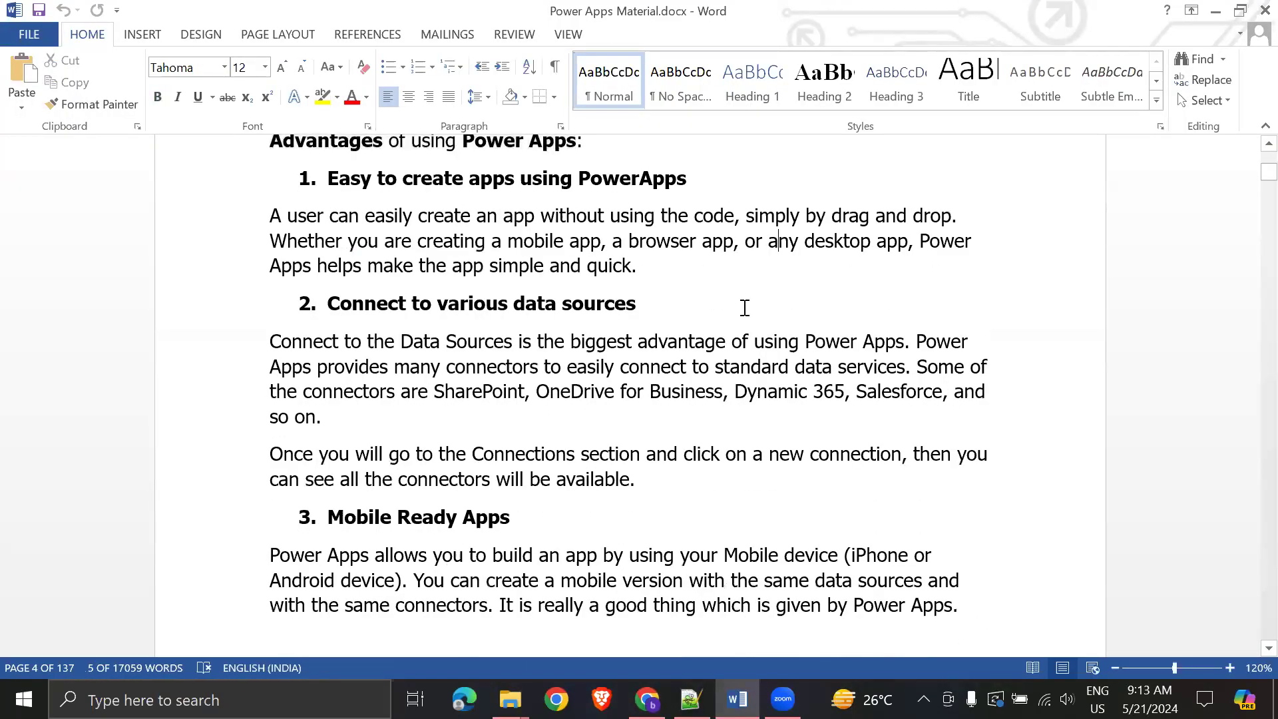
{"action": "scroll", "coordinate": [741, 305], "scroll_direction": "down", "scroll_amount": 12}
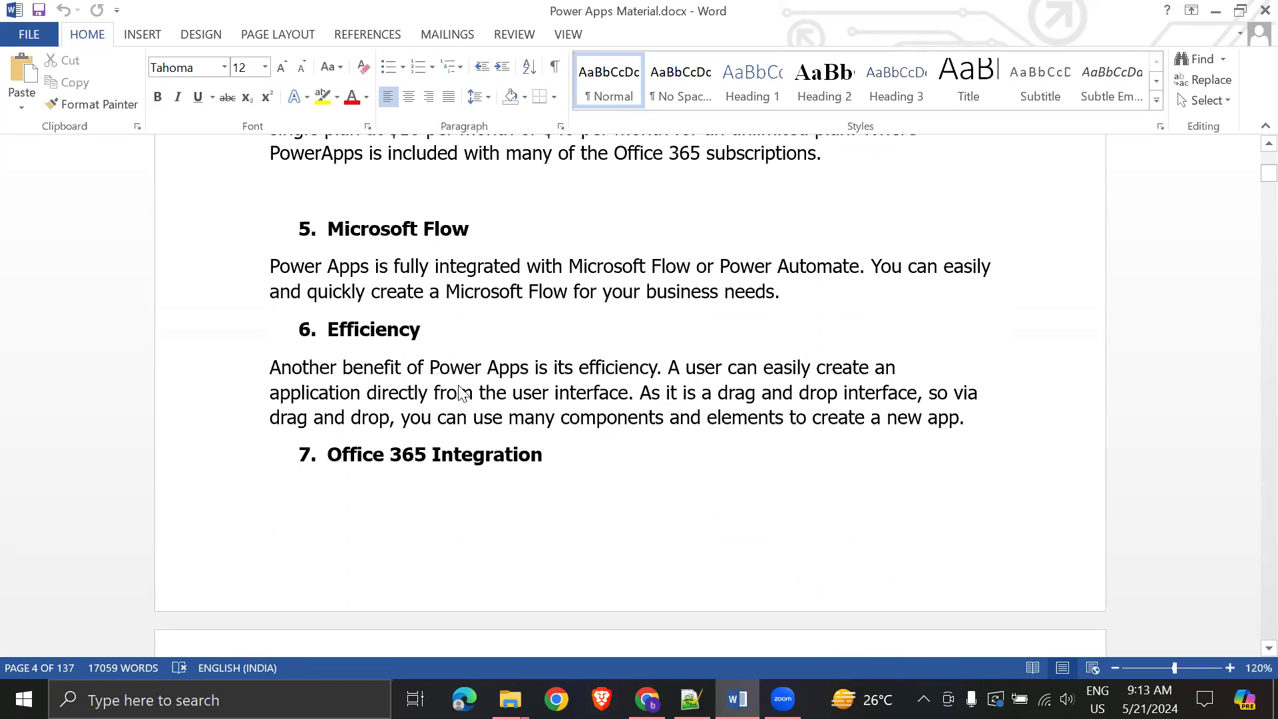
{"action": "scroll", "coordinate": [577, 372], "scroll_direction": "down", "scroll_amount": 15}
{"action": "scroll", "coordinate": [577, 373], "scroll_direction": "down", "scroll_amount": 6}
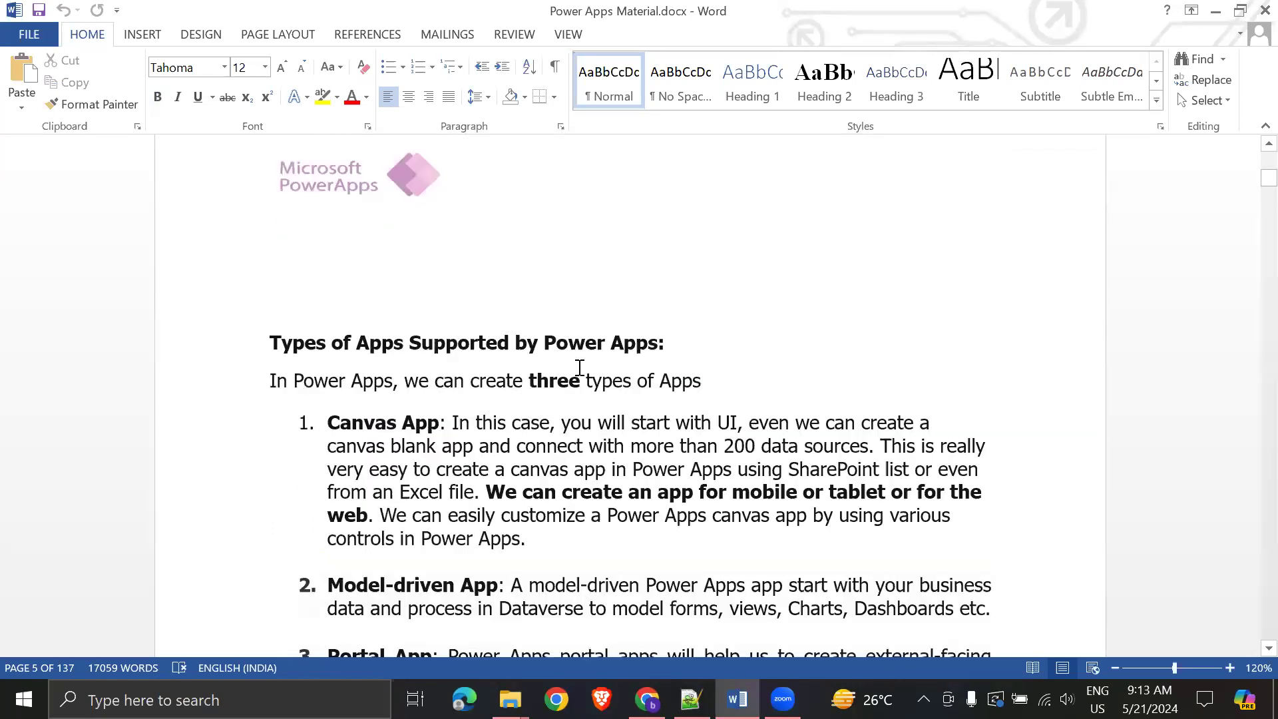
{"action": "left_click_drag", "start_coordinate": [262, 229], "coordinate": [666, 233]}
{"action": "left_click", "coordinate": [818, 315]}
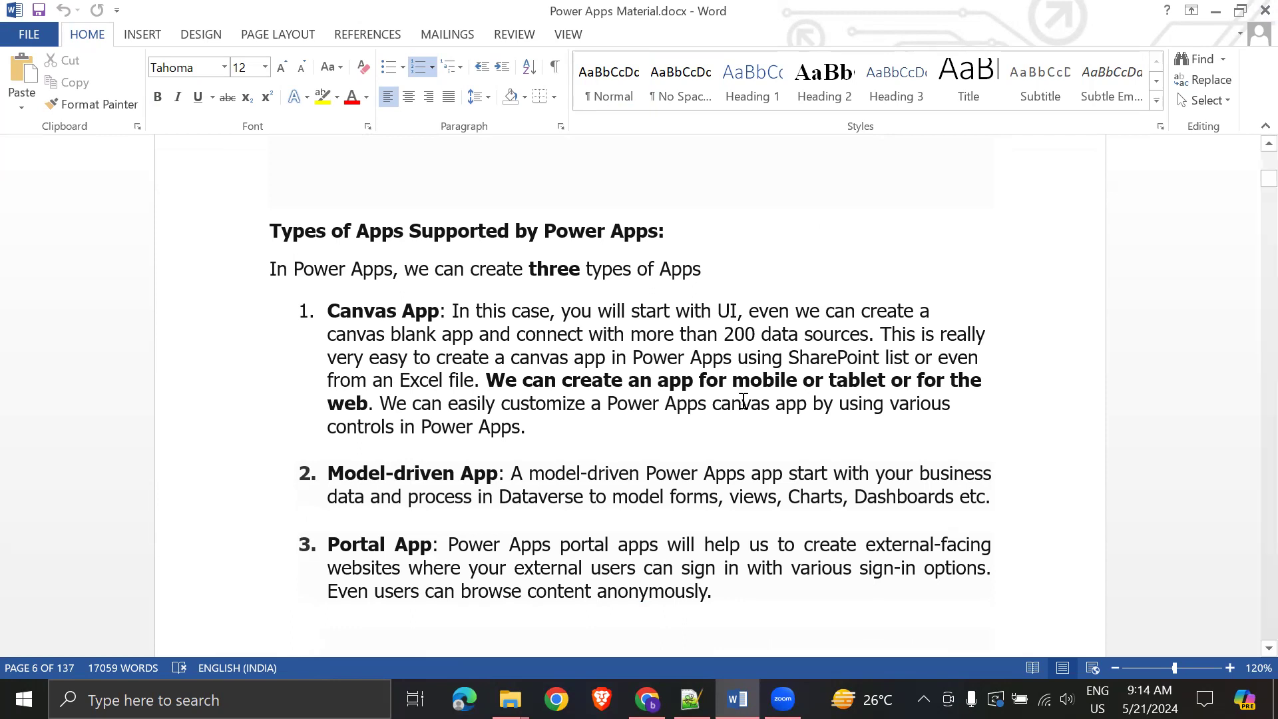
- Review the three app types and the Canvas, Model-Driven and Portal comparison table rows
{"action": "scroll", "coordinate": [751, 473], "scroll_direction": "down", "scroll_amount": 3}
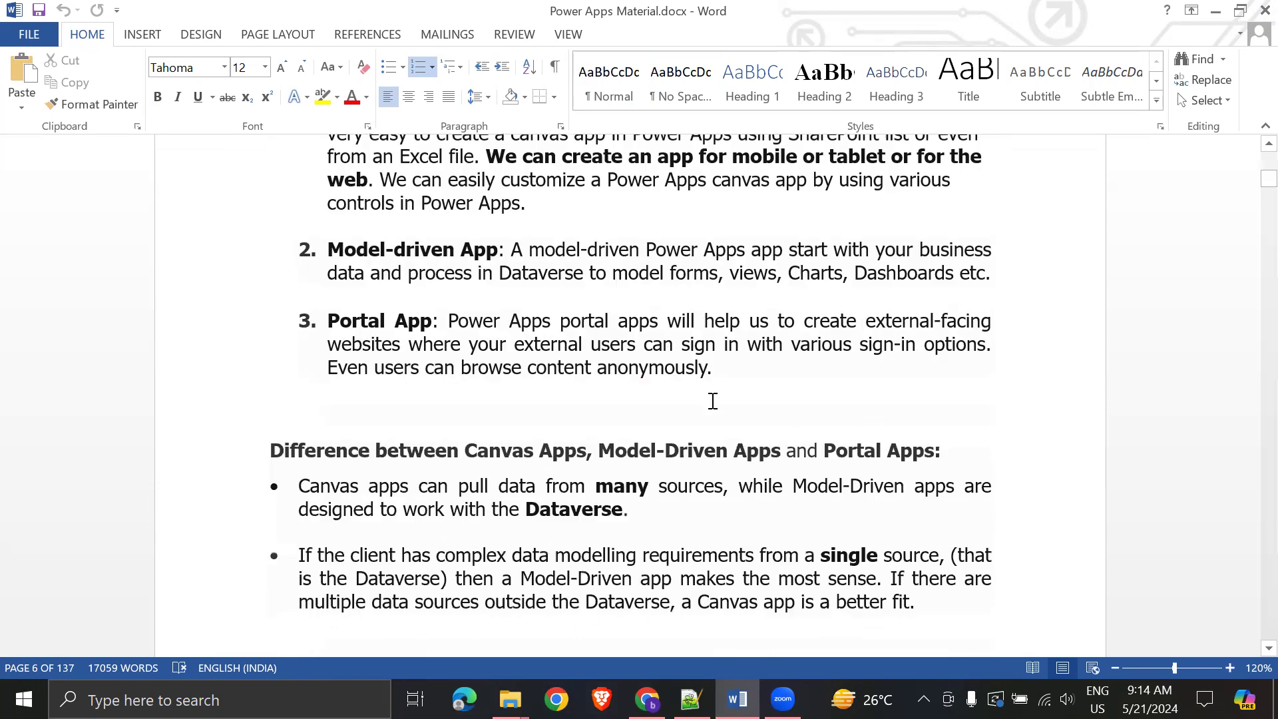
{"action": "scroll", "coordinate": [419, 373], "scroll_direction": "up", "scroll_amount": 3}
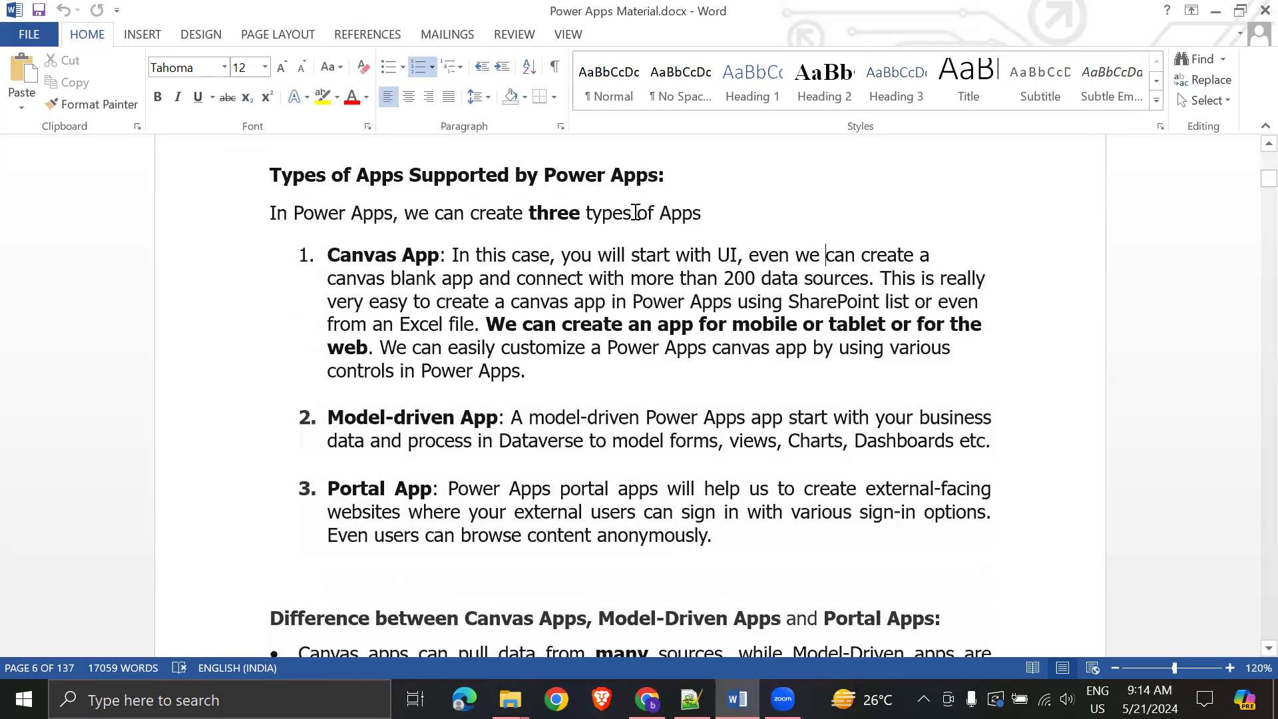
{"action": "left_click_drag", "start_coordinate": [269, 172], "coordinate": [689, 542]}
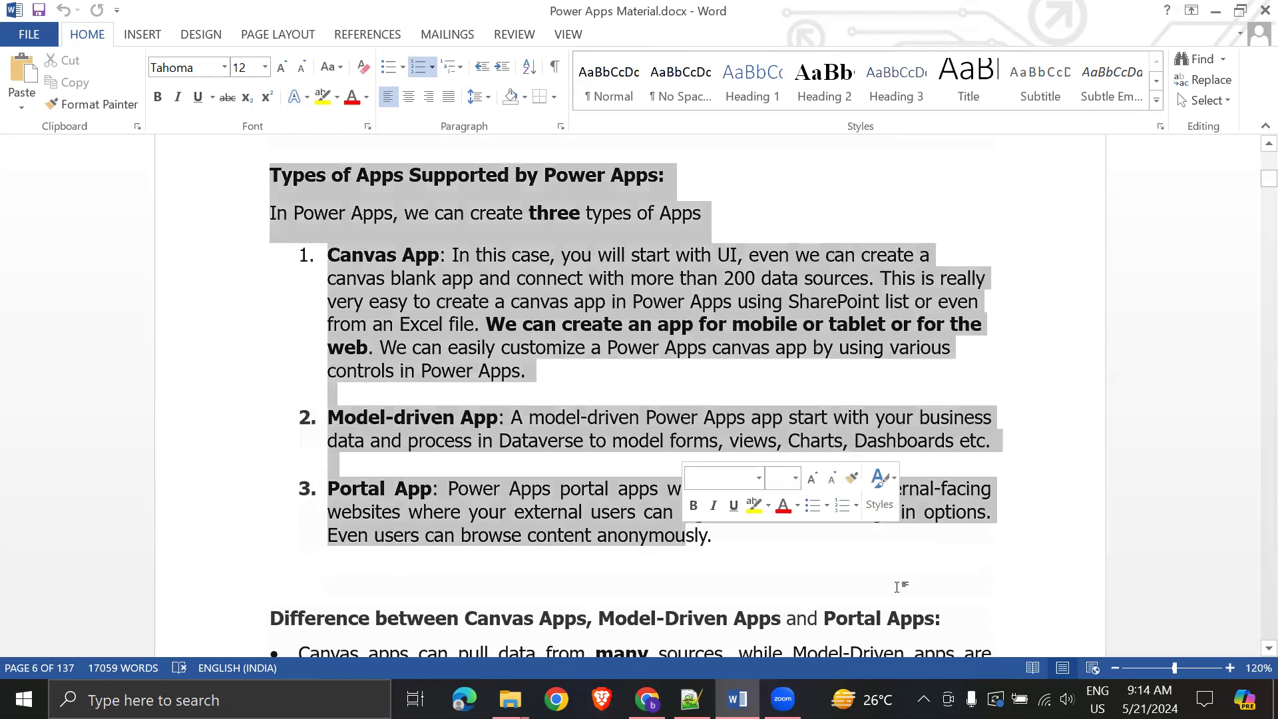
{"action": "left_click", "coordinate": [899, 587]}
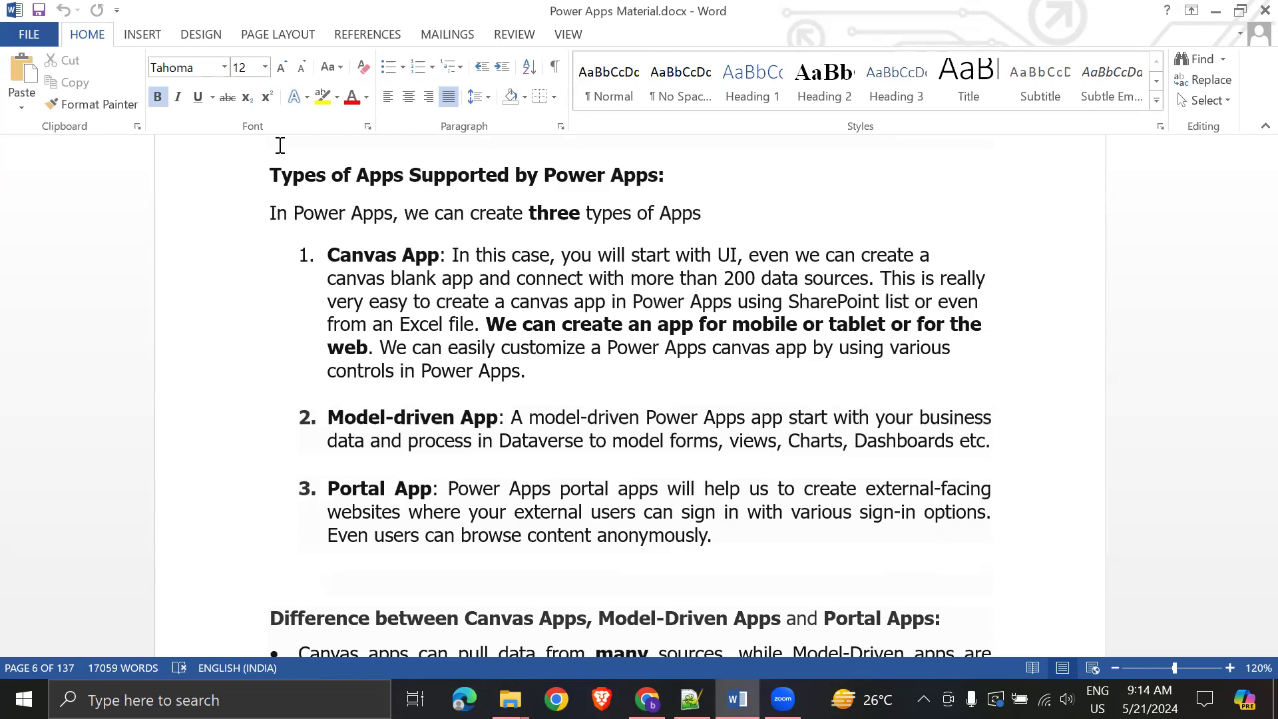
{"action": "left_click_drag", "start_coordinate": [268, 174], "coordinate": [818, 516]}
{"action": "scroll", "coordinate": [818, 526], "scroll_direction": "down", "scroll_amount": 7}
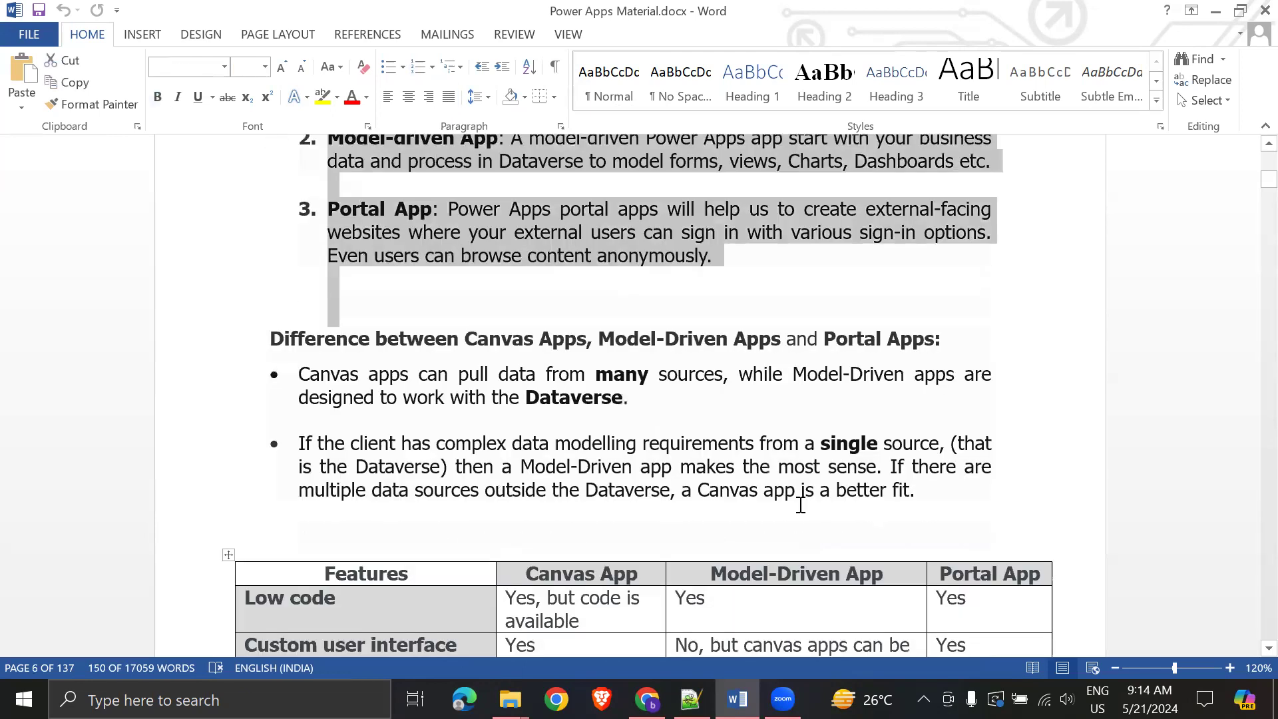
{"action": "left_click_drag", "start_coordinate": [371, 393], "coordinate": [869, 547]}
{"action": "left_click", "coordinate": [776, 562]}
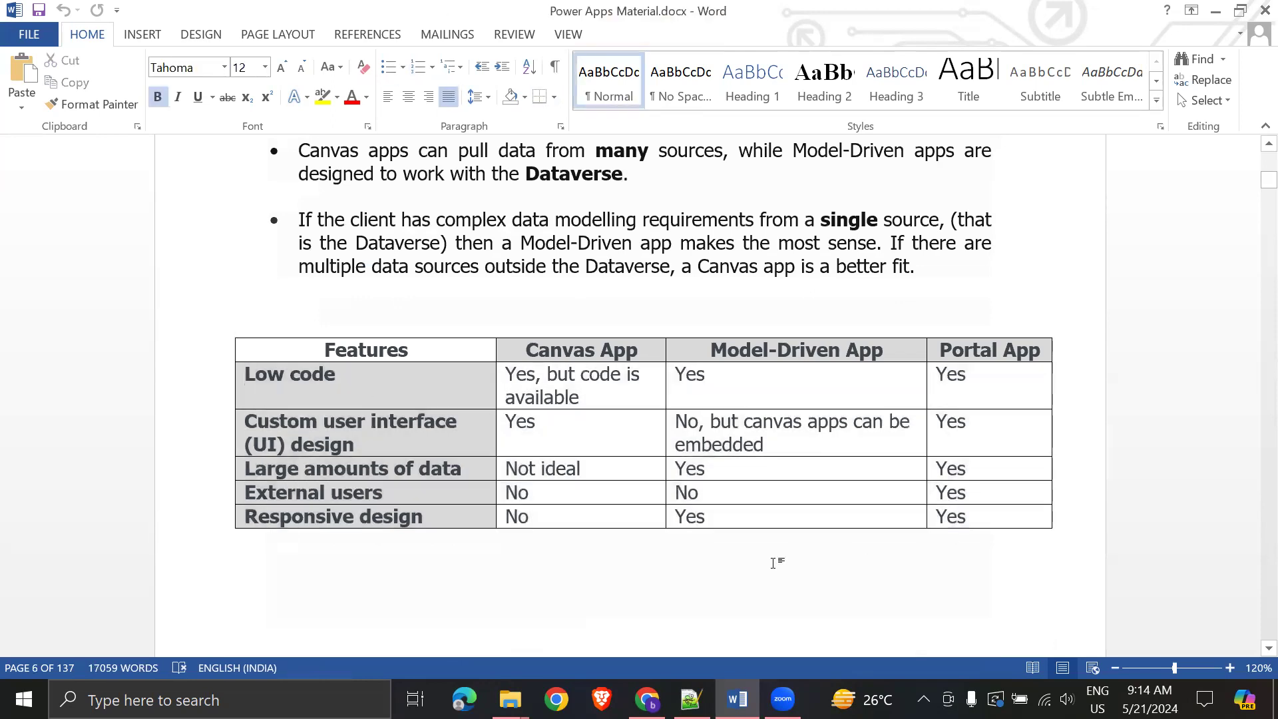
- Search the document for 'scenar' and look over the Scenario#1 and Scenario#3 sections
{"action": "key", "text": "ctrl+f"}
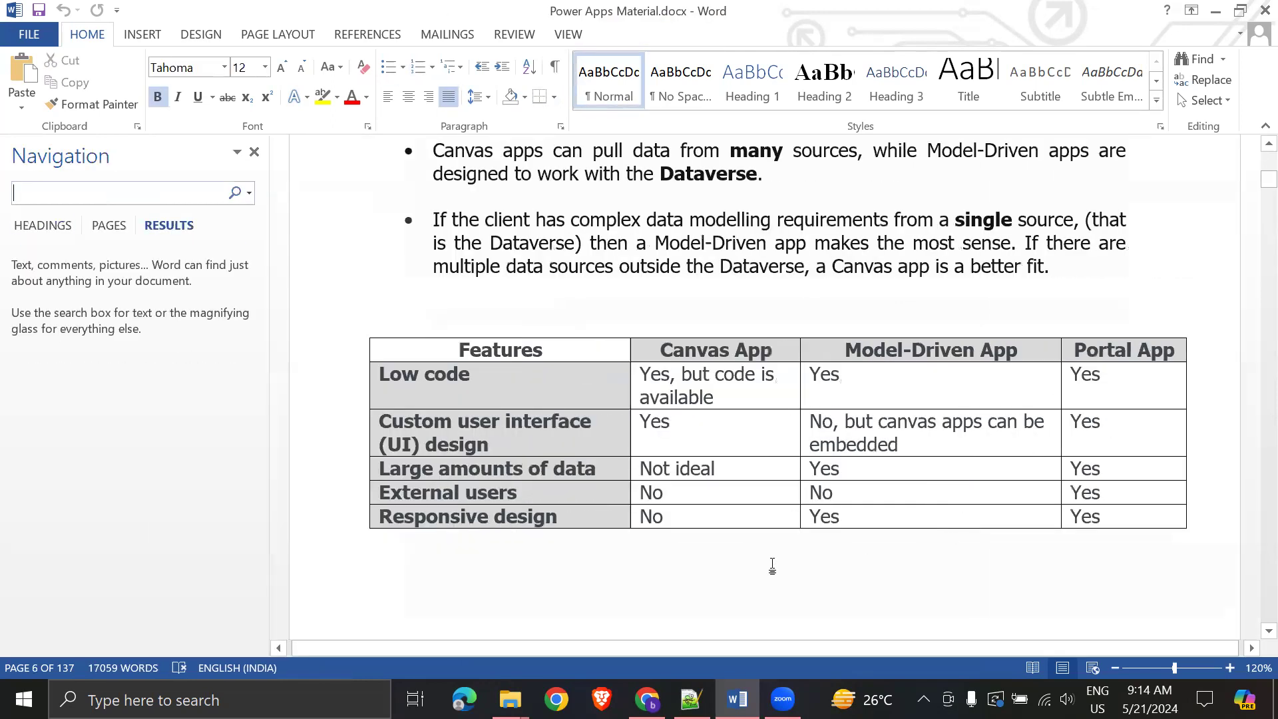
{"action": "type", "text": "scenar"}
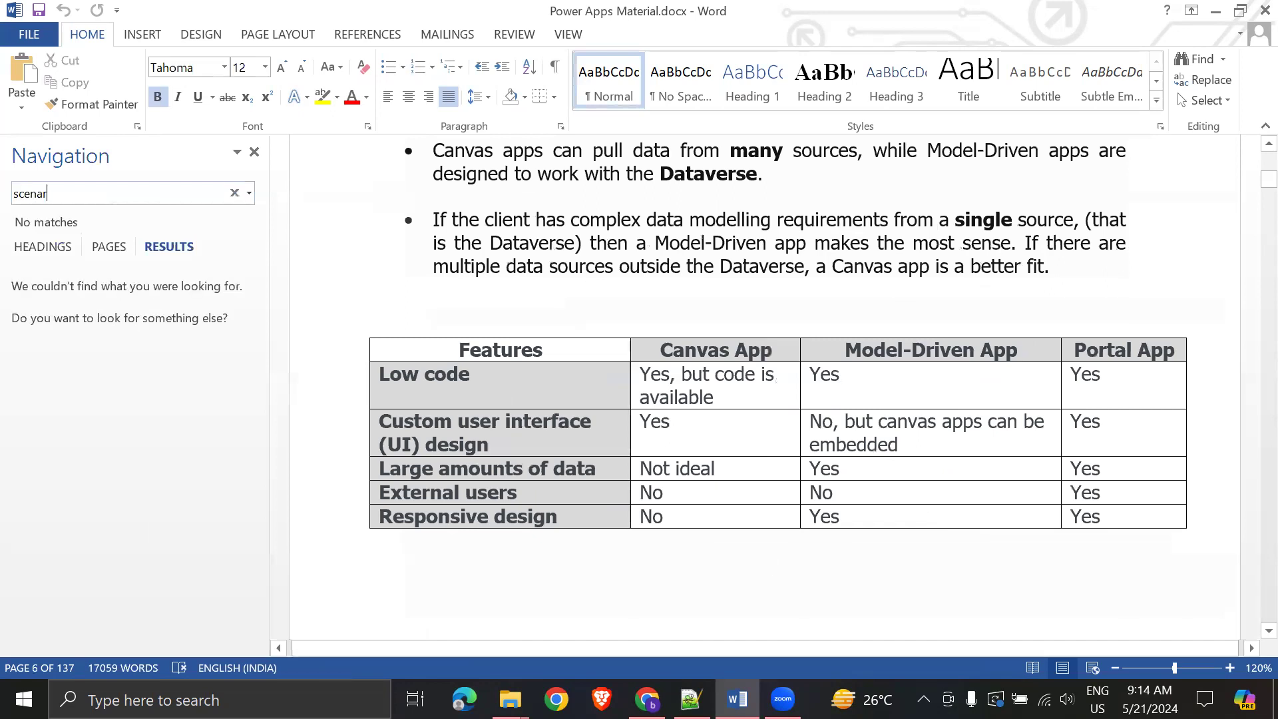
{"action": "left_click", "coordinate": [146, 353]}
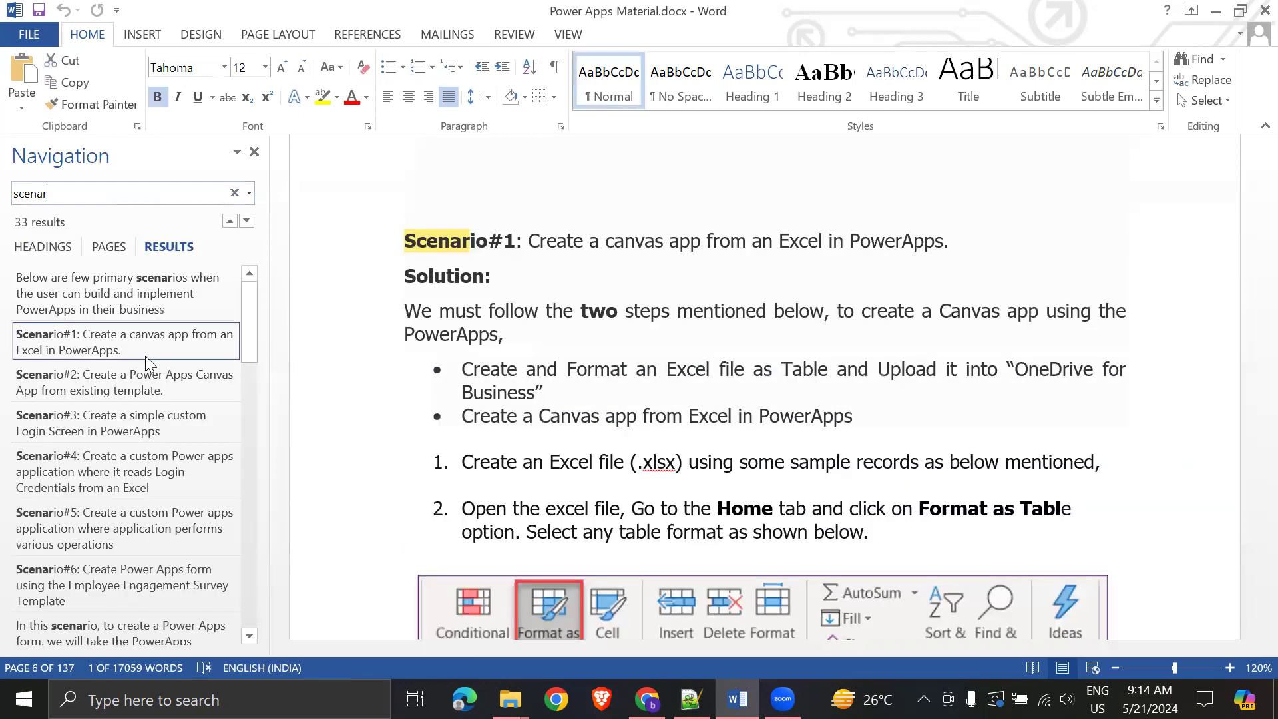
{"action": "left_click", "coordinate": [162, 425]}
{"action": "left_click", "coordinate": [904, 433]}
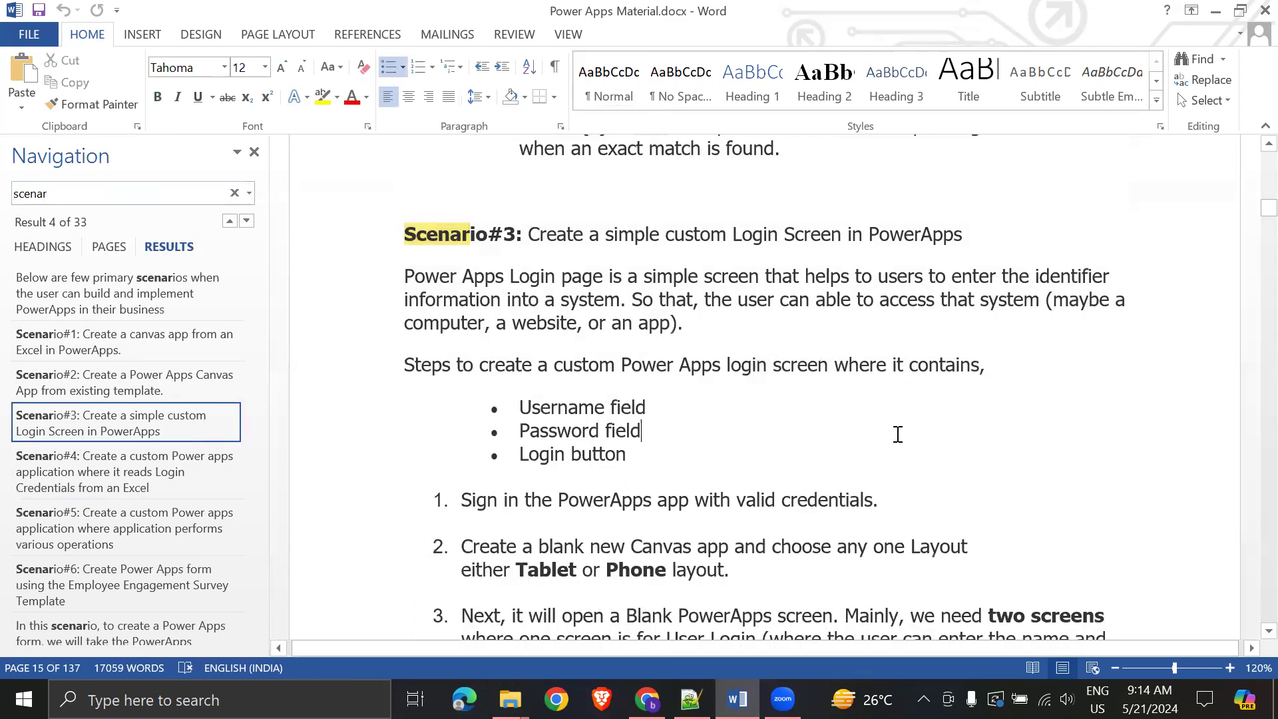
{"action": "left_click_drag", "start_coordinate": [529, 233], "coordinate": [963, 236]}
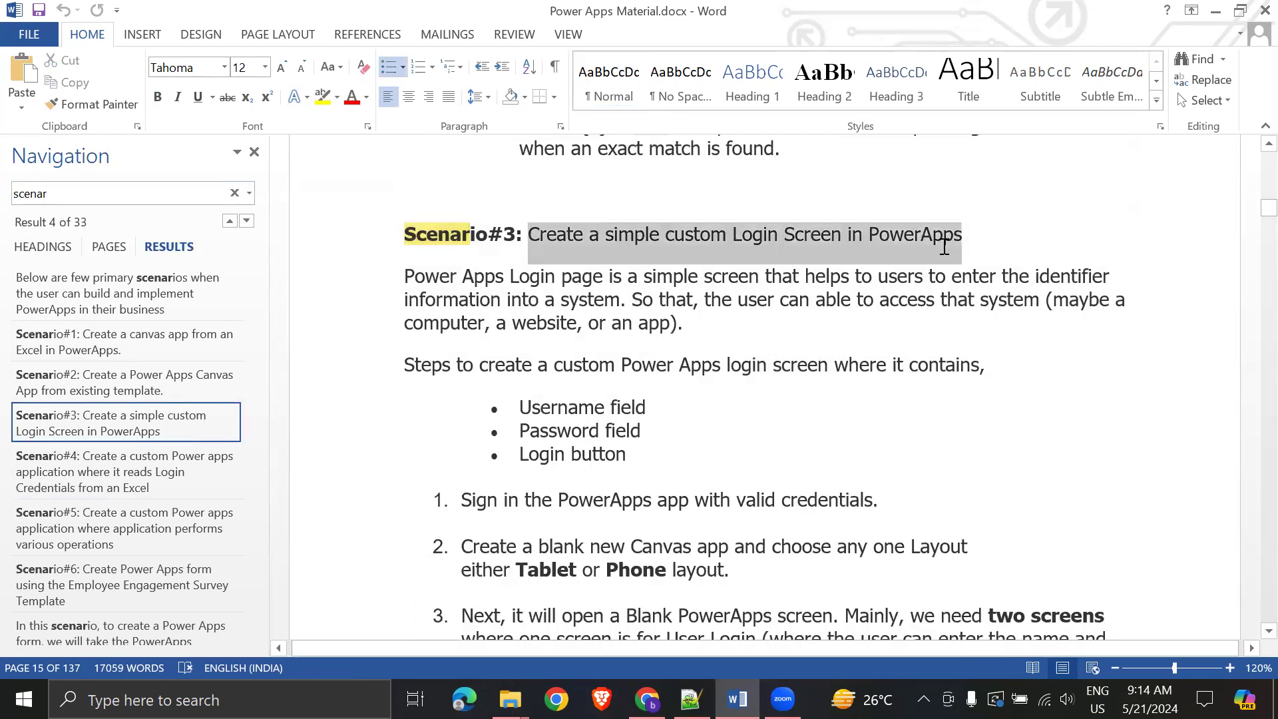
{"action": "left_click", "coordinate": [1086, 438]}
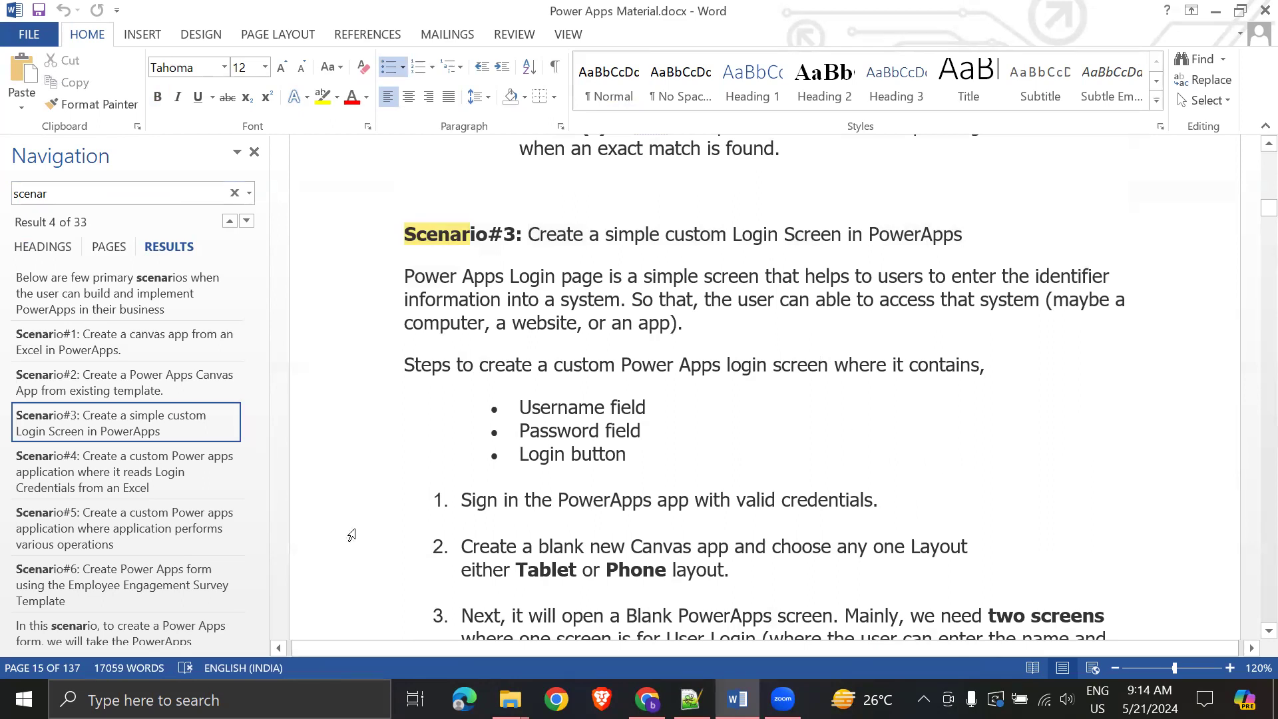
- Read the Scenario#5 Excel insert, update and delete requirements and close the search panel
{"action": "left_click", "coordinate": [196, 531]}
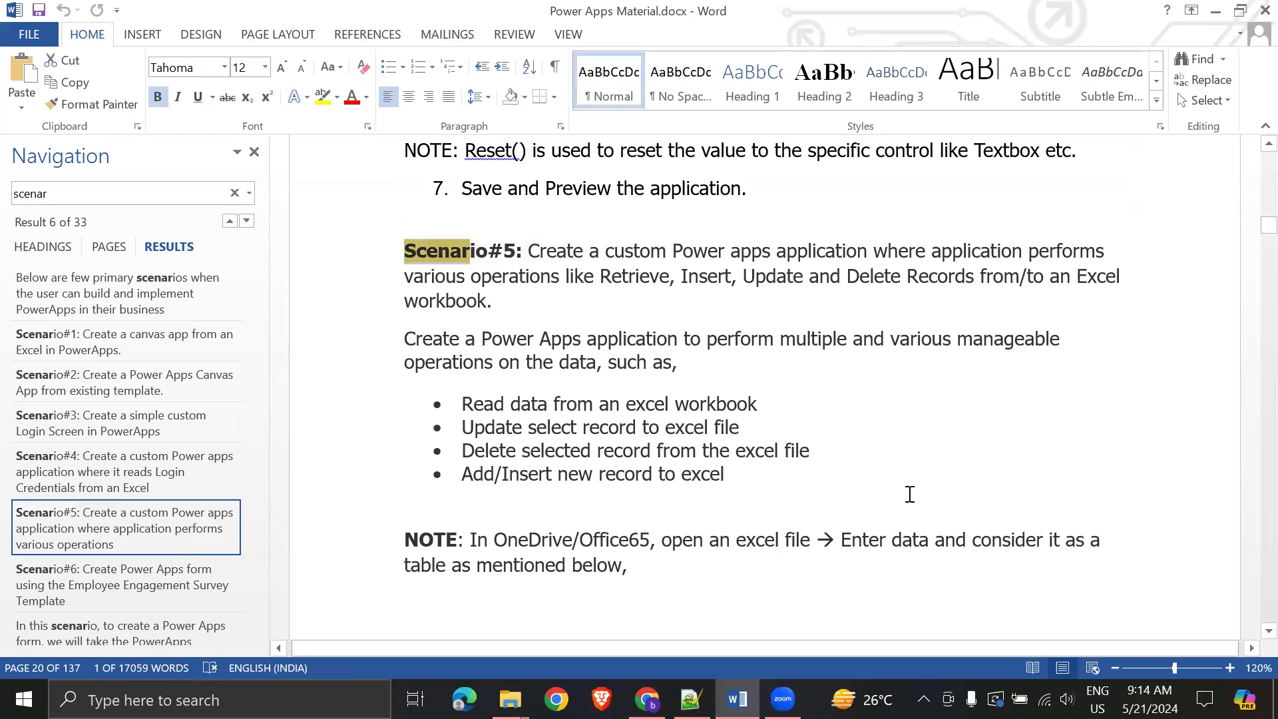
{"action": "left_click", "coordinate": [704, 427]}
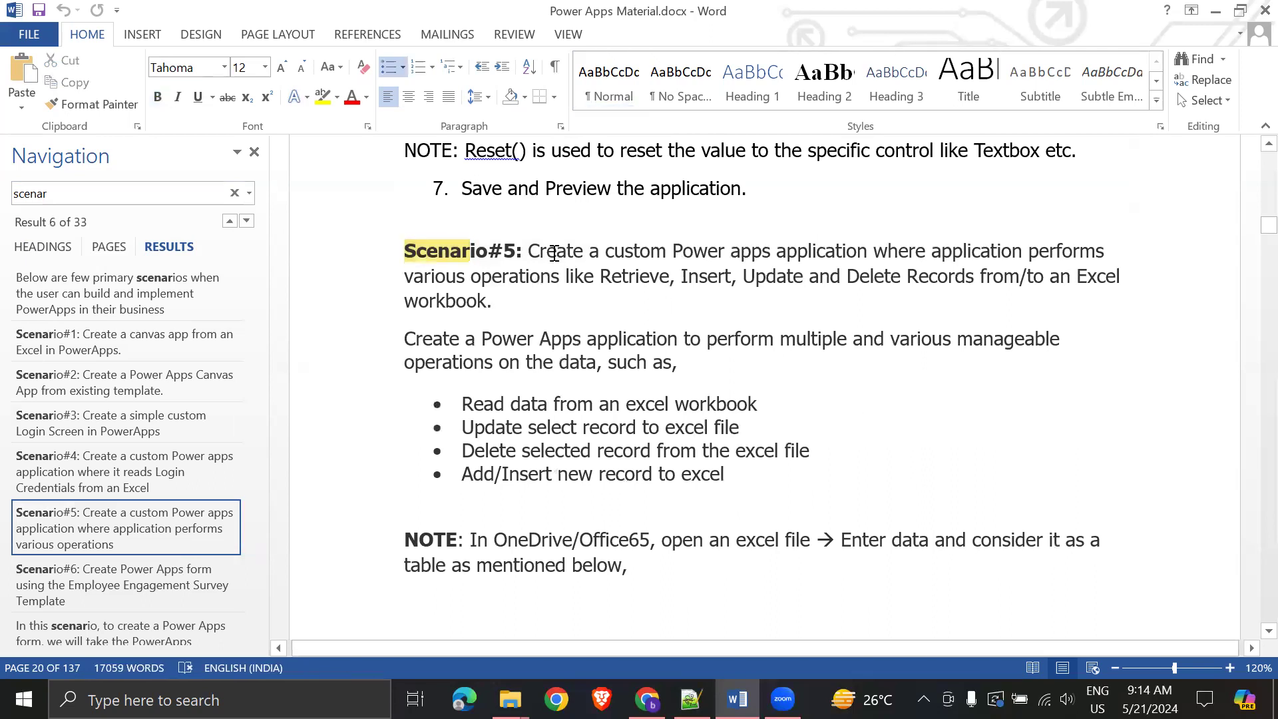
{"action": "left_click_drag", "start_coordinate": [526, 251], "coordinate": [496, 301]}
{"action": "left_click", "coordinate": [982, 434]}
{"action": "double_click", "coordinate": [1060, 251]}
{"action": "left_click", "coordinate": [1122, 273]}
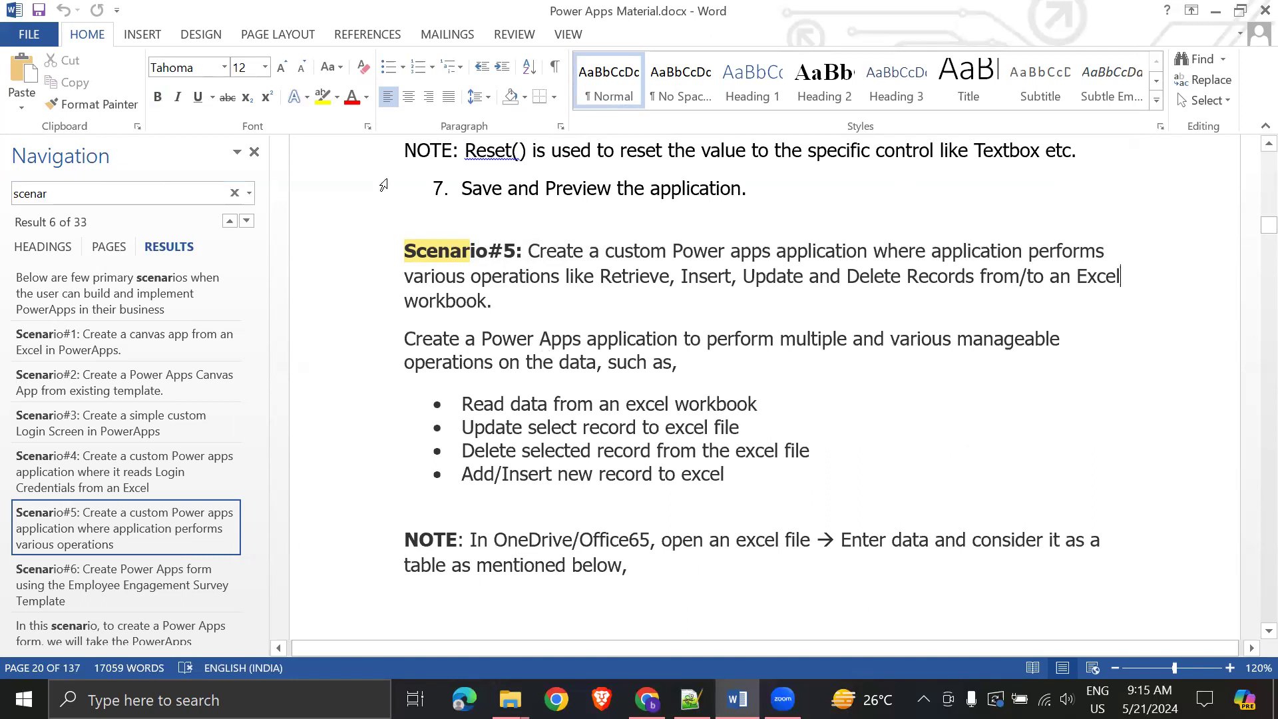
{"action": "left_click", "coordinate": [255, 152]}
{"action": "left_click", "coordinate": [747, 415]}
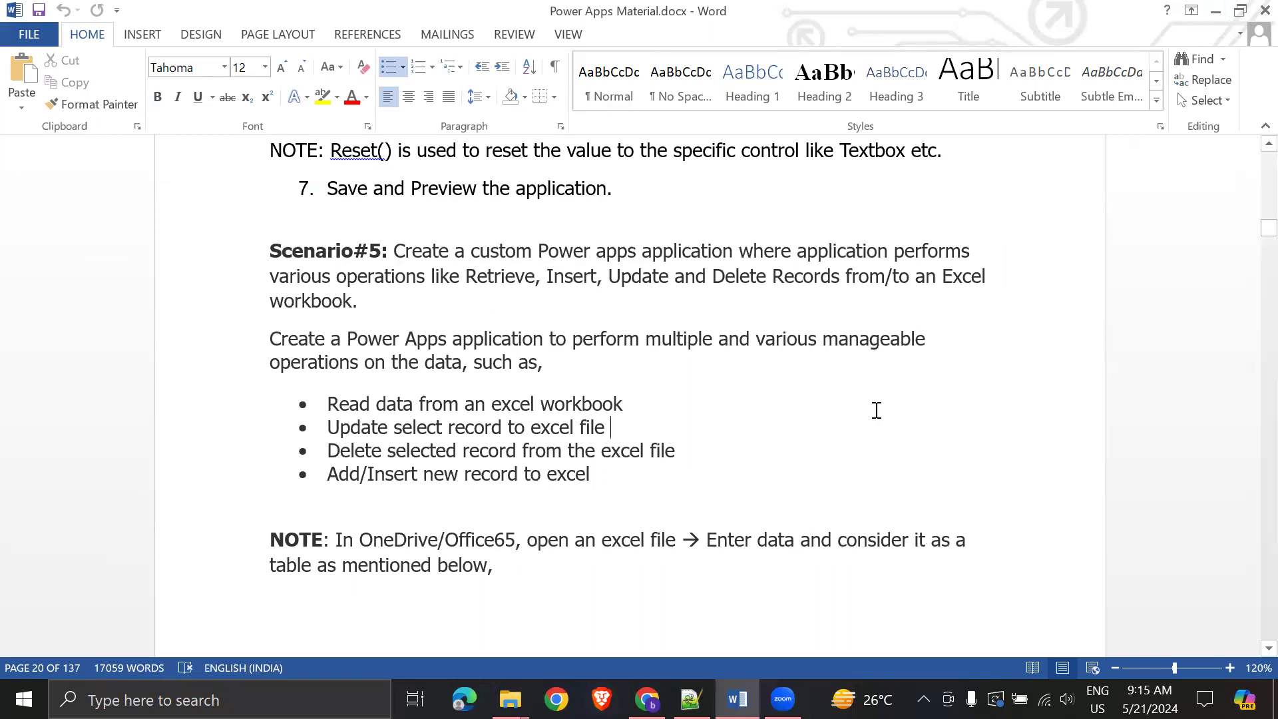
{"action": "key", "text": "super+e"}
- Open ProductCategoryDetails_Insert_Update_Delete Operations.xlsx from OneDrive - Personal and inspect its remaining Bikes row
{"action": "left_click", "coordinate": [78, 333]}
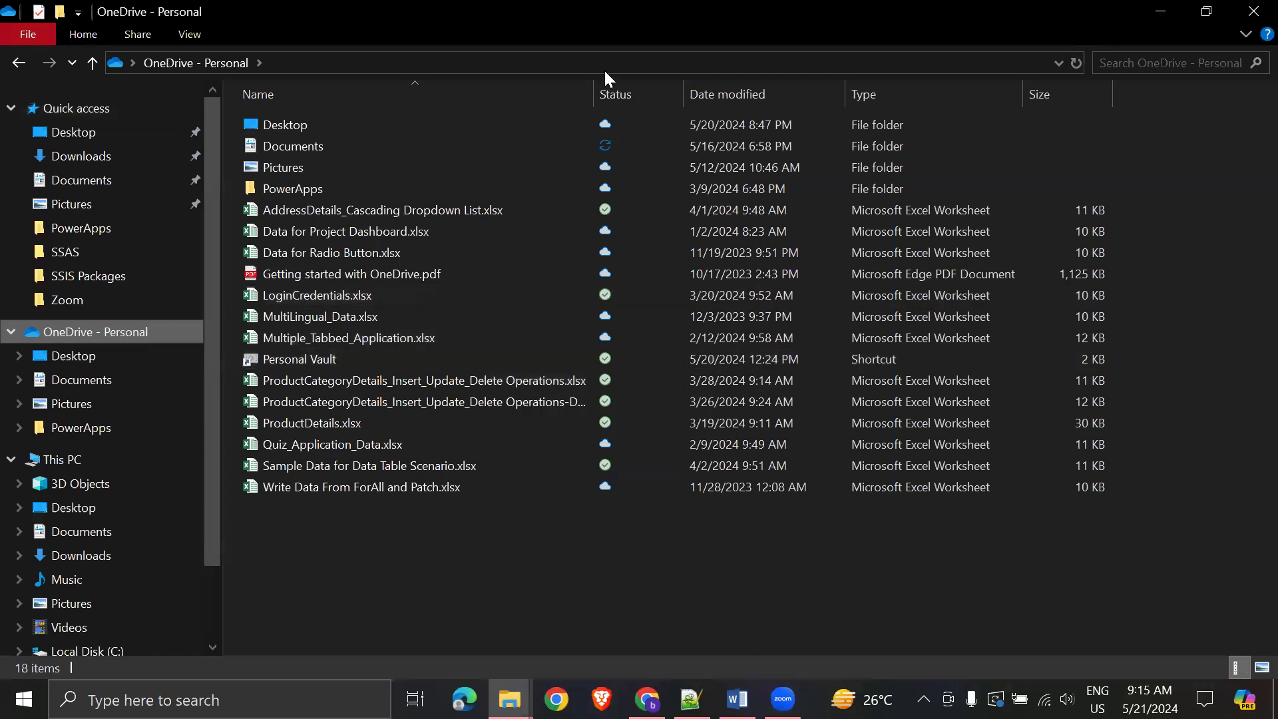
{"action": "left_click_drag", "start_coordinate": [593, 94], "coordinate": [764, 95]}
{"action": "left_click", "coordinate": [487, 378]}
{"action": "double_click", "coordinate": [504, 382]}
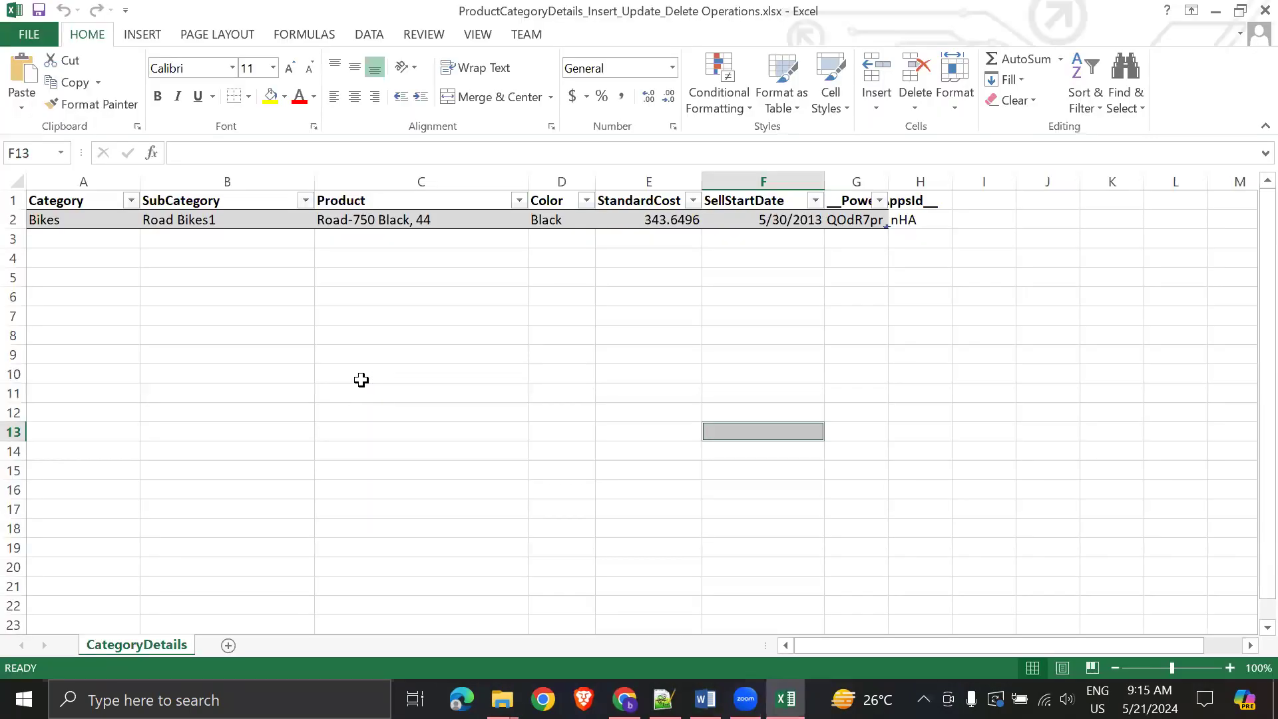
{"action": "left_click", "coordinate": [360, 335]}
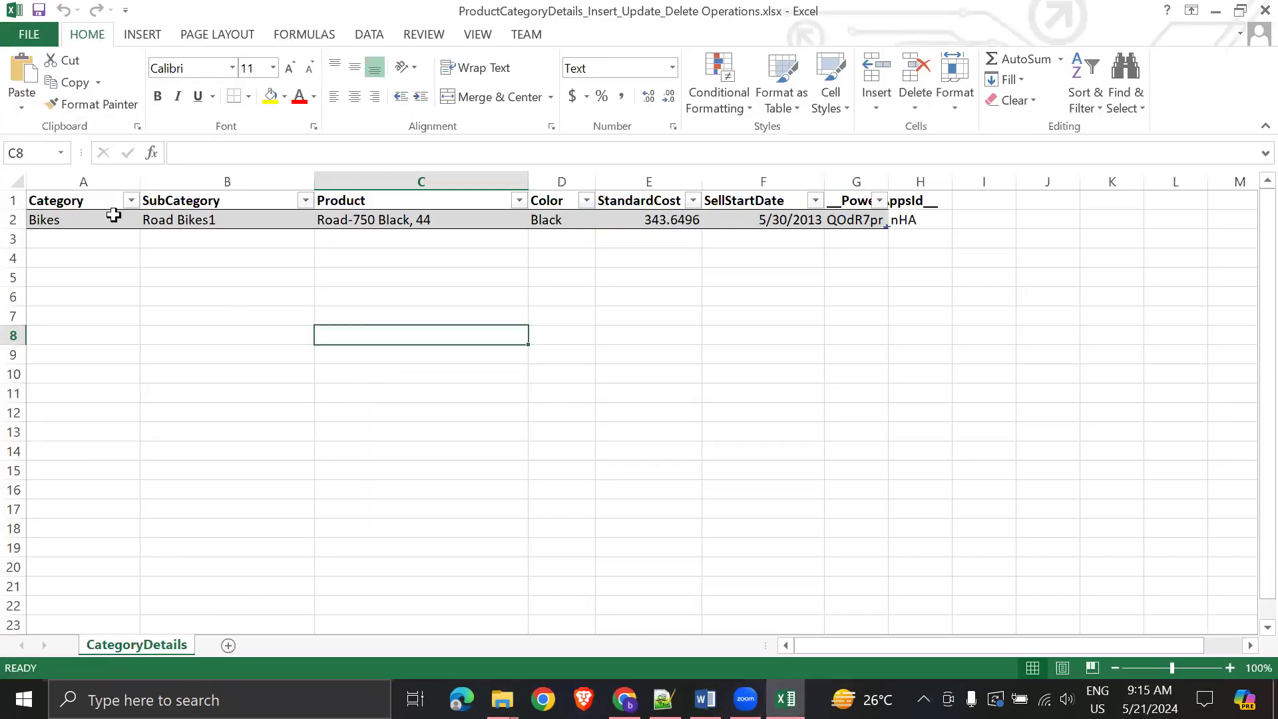
{"action": "left_click", "coordinate": [68, 214]}
{"action": "left_click", "coordinate": [865, 235]}
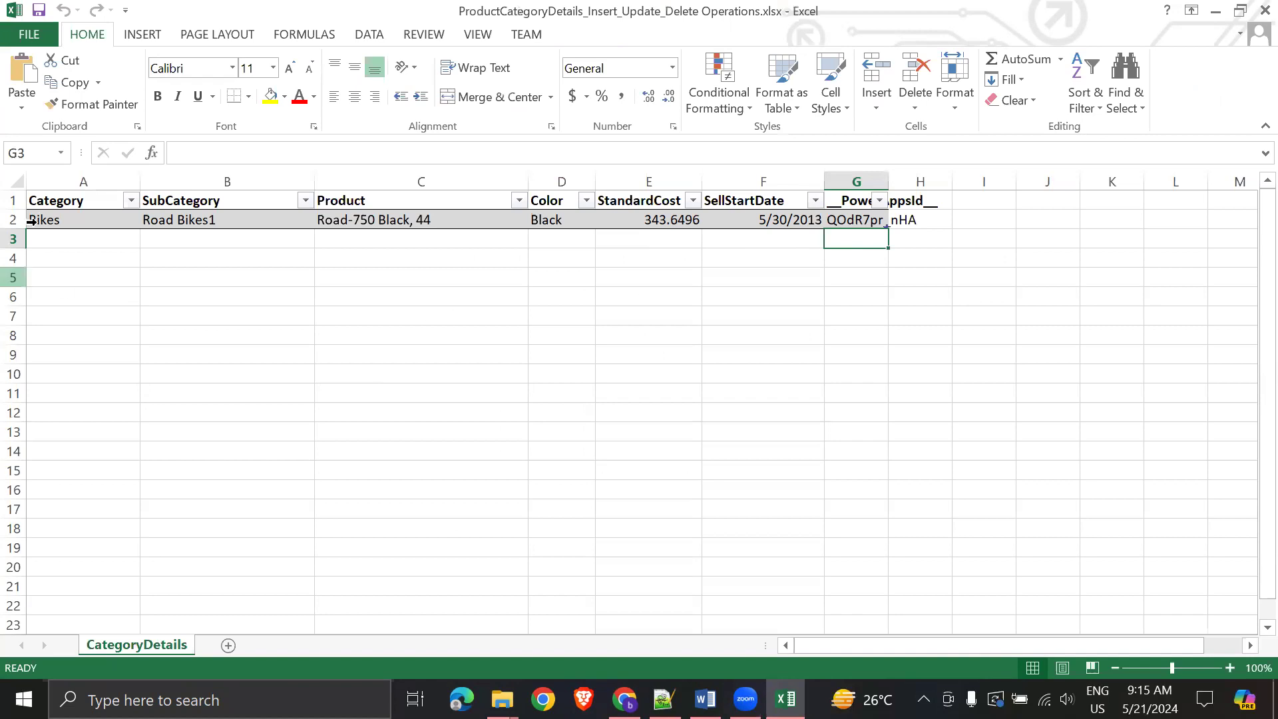
{"action": "left_click", "coordinate": [15, 220]}
{"action": "left_click", "coordinate": [576, 318]}
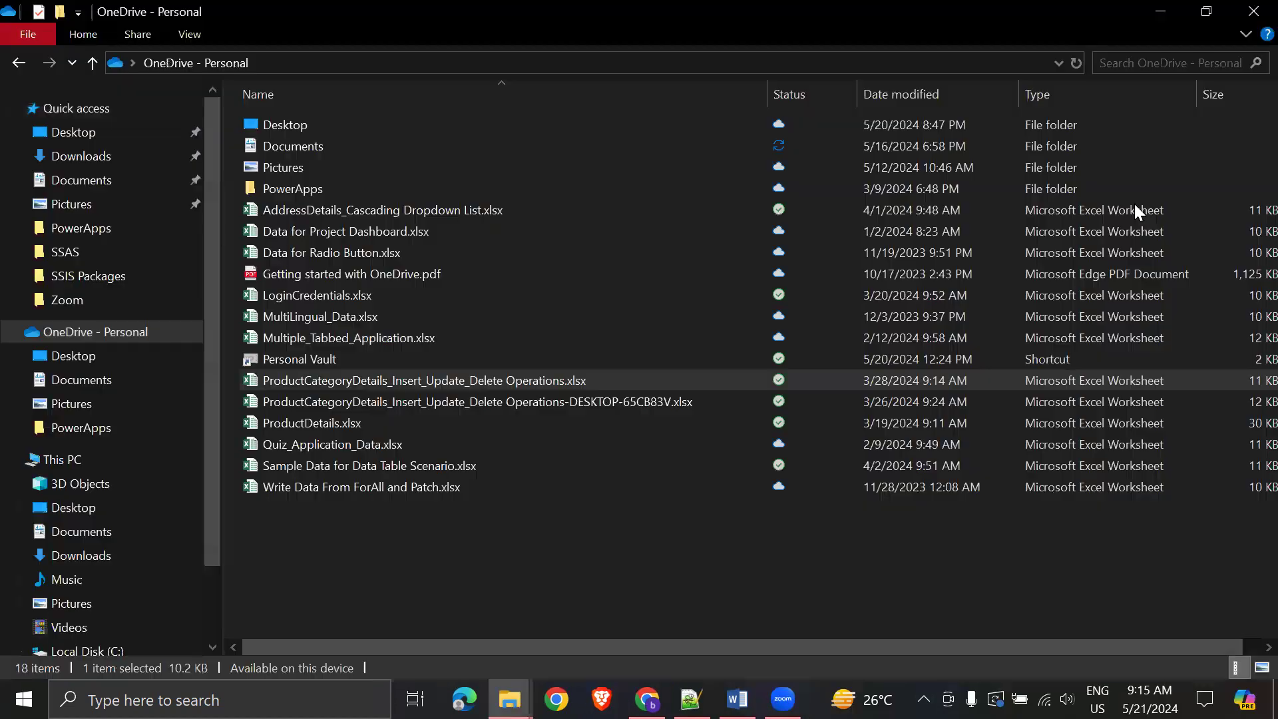
- Close that workbook, then open and close the DESKTOP copy
{"action": "left_click", "coordinate": [1264, 11]}
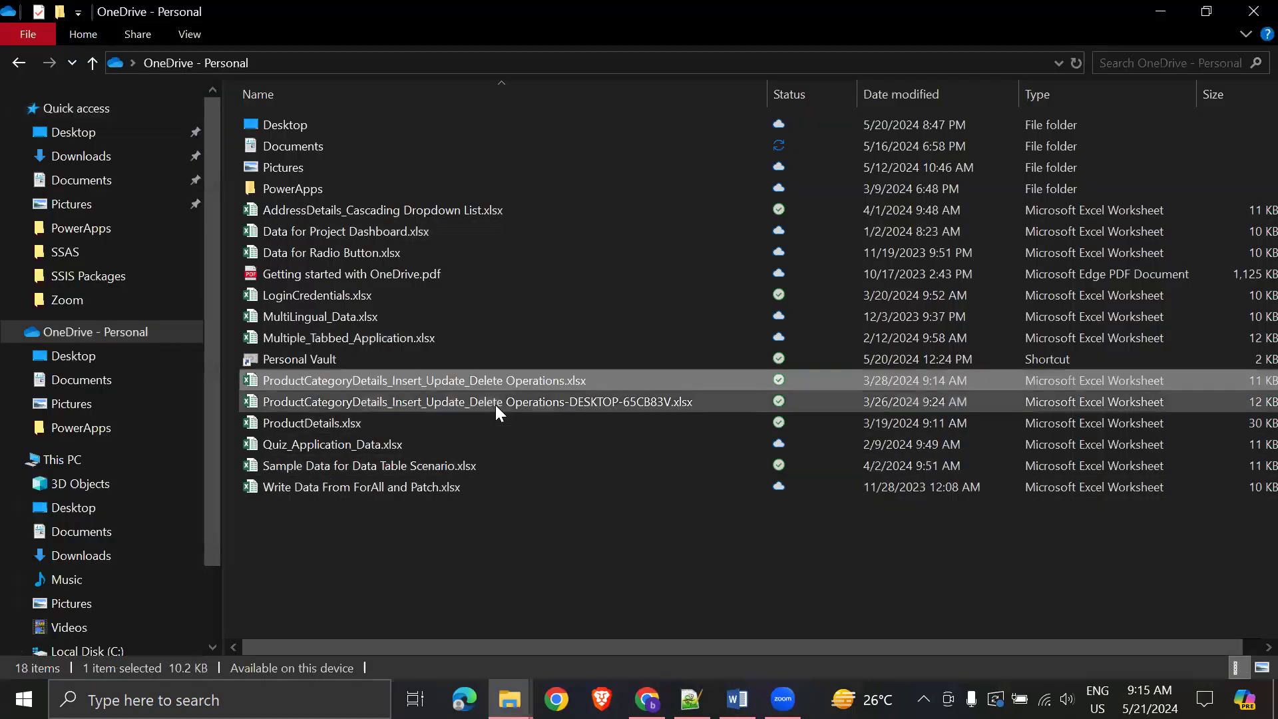
{"action": "double_click", "coordinate": [760, 486]}
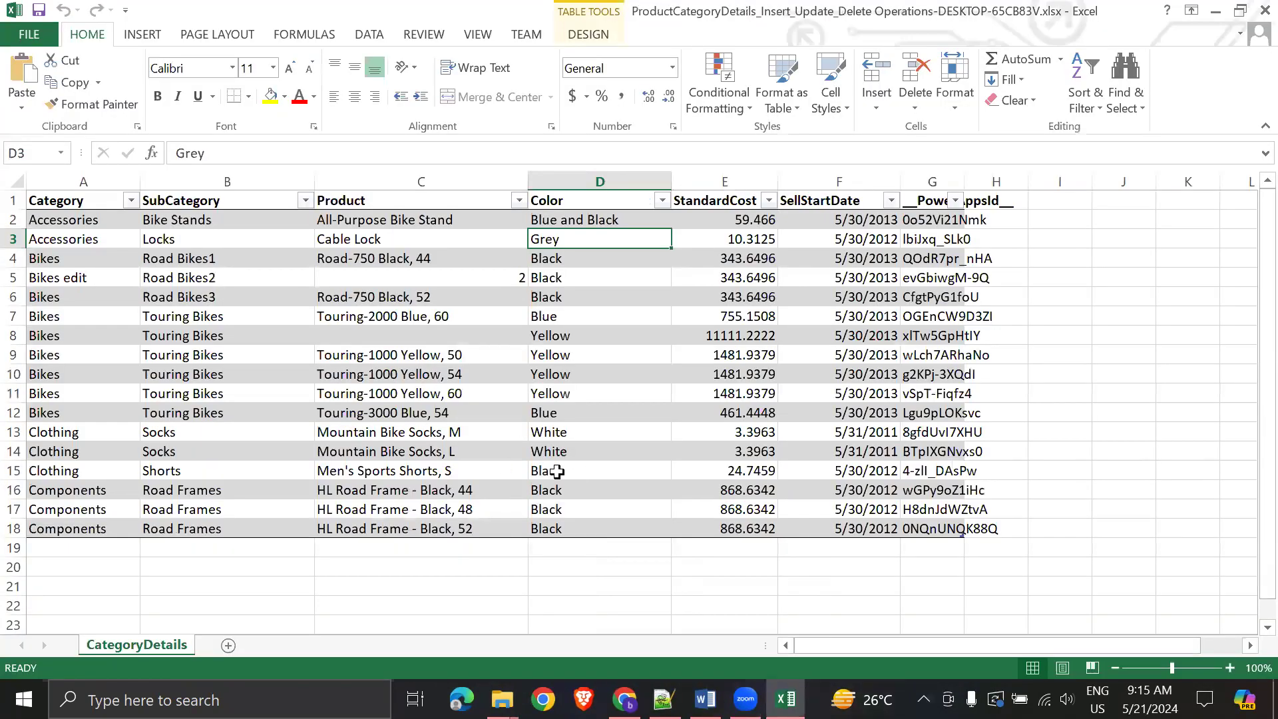
{"action": "left_click", "coordinate": [1265, 11]}
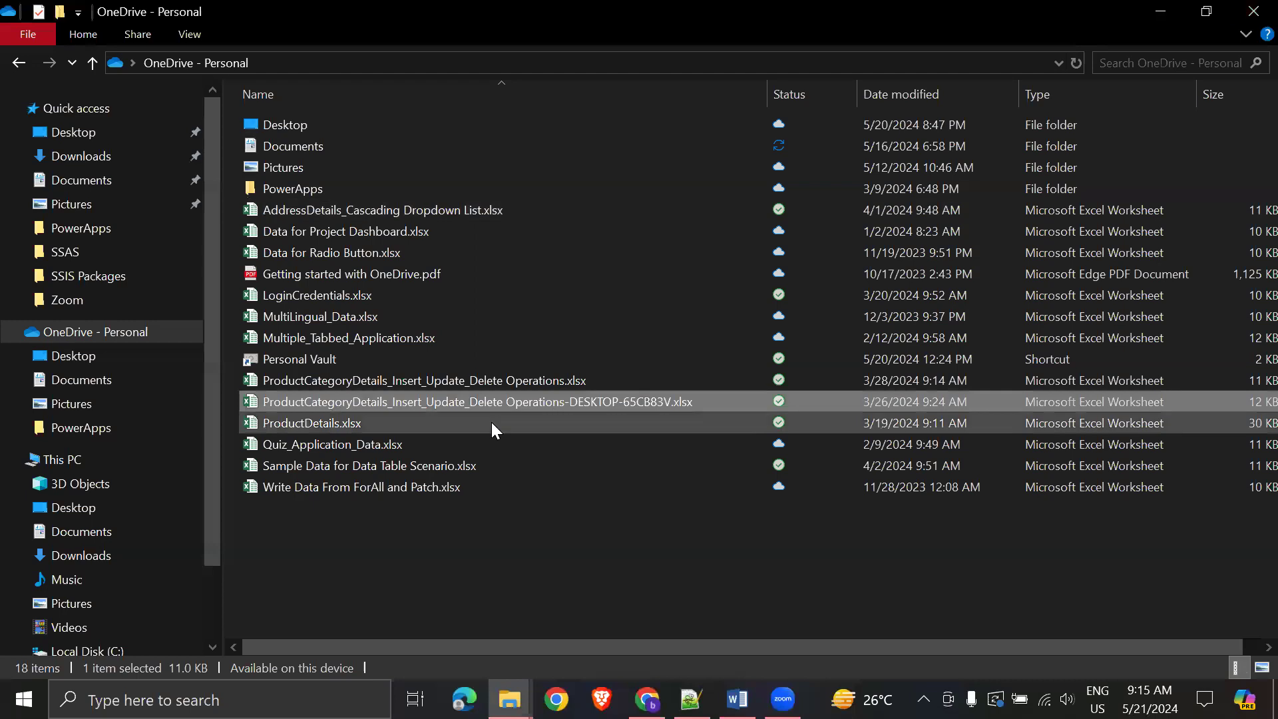
- Rename the DESKTOP copy to ProductCategoryDetails_Insert_Update_Delete Operations-Latest.xlsx
{"action": "left_click", "coordinate": [516, 403]}
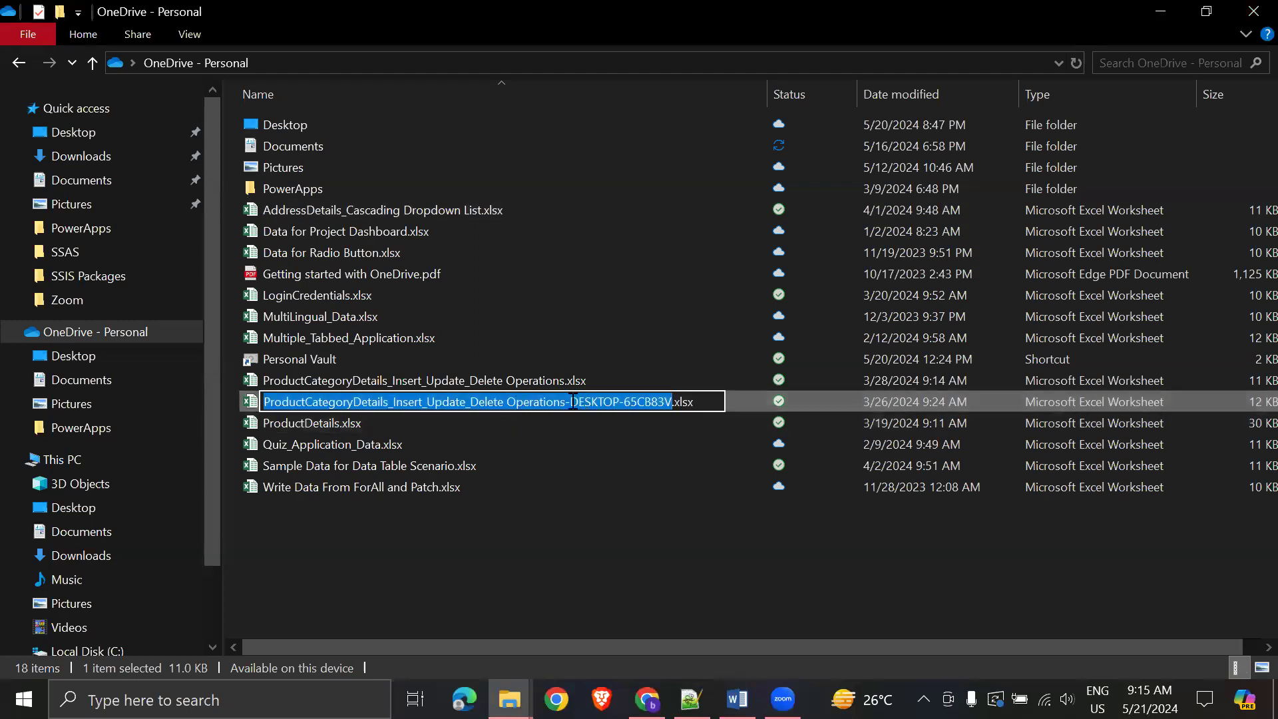
{"action": "left_click", "coordinate": [574, 402]}
{"action": "key", "text": "ctrl+shift+Right"}
{"action": "key", "text": "ctrl+shift+Right"}
{"action": "key", "text": "ctrl+shift+Right"}
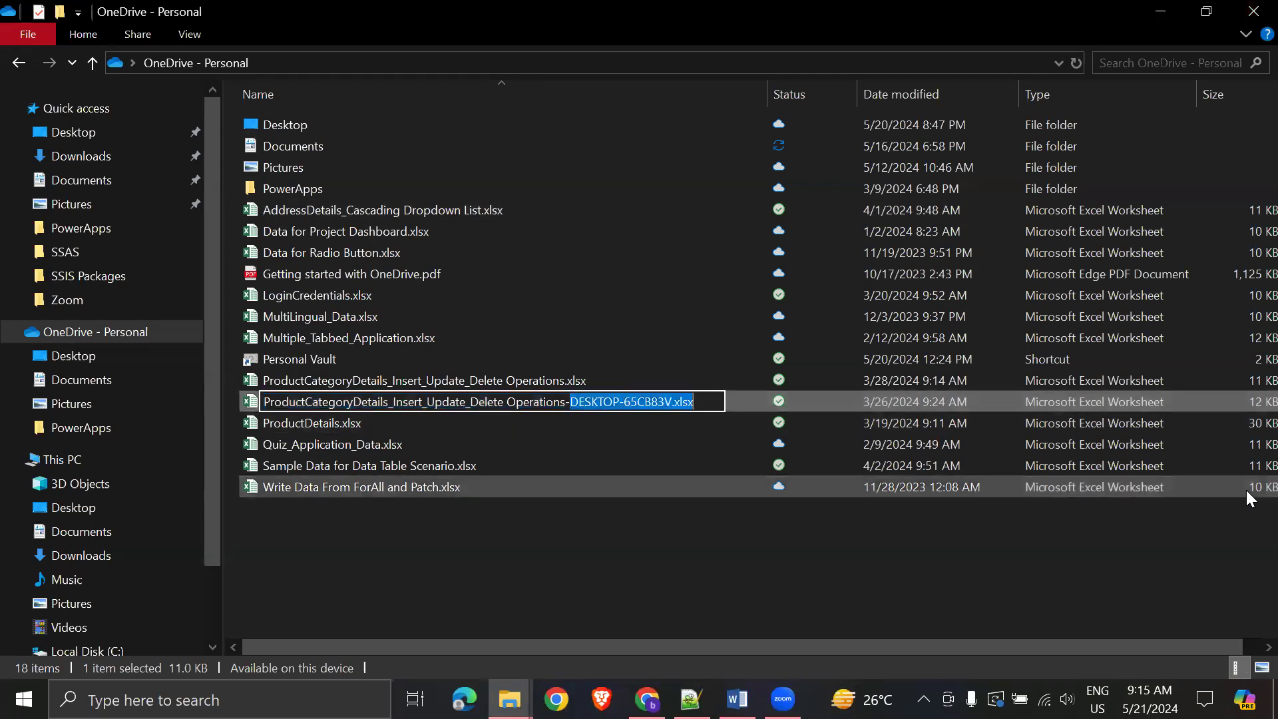
{"action": "key", "text": "shift+Left"}
{"action": "key", "text": "shift+Left"}
{"action": "key", "text": "shift+Left"}
{"action": "key", "text": "shift+Left"}
{"action": "key", "text": "shift+Left"}
{"action": "type", "text": "Latest"}
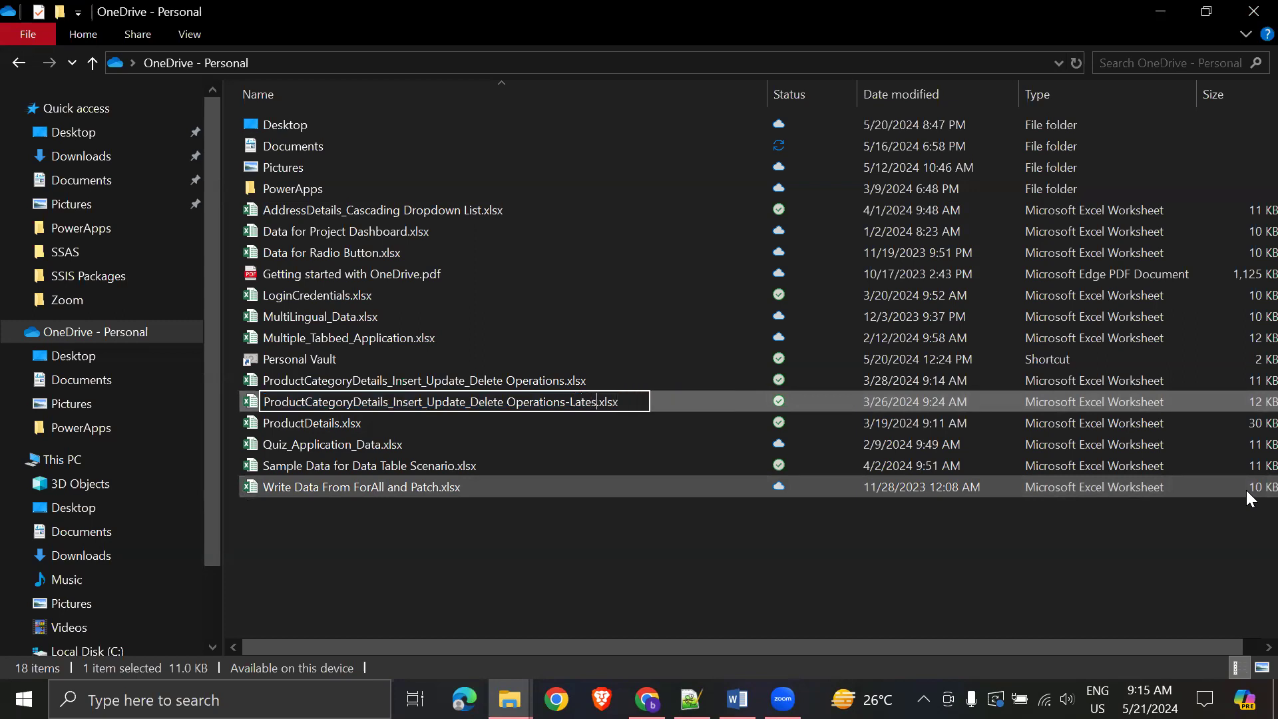
{"action": "left_click", "coordinate": [668, 274]}
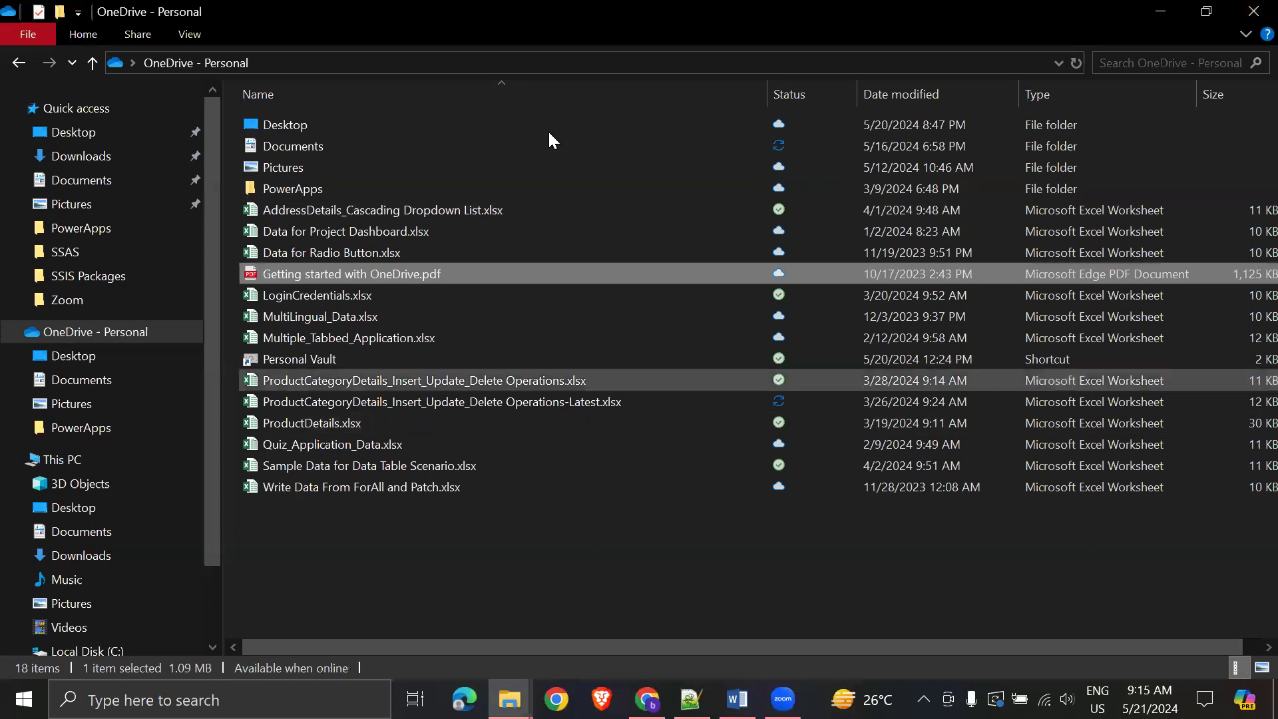
- Check the renamed -Latest workbook and Write Data From ForAll and Patch.xlsx, then return to Power Apps
{"action": "left_click", "coordinate": [484, 63]}
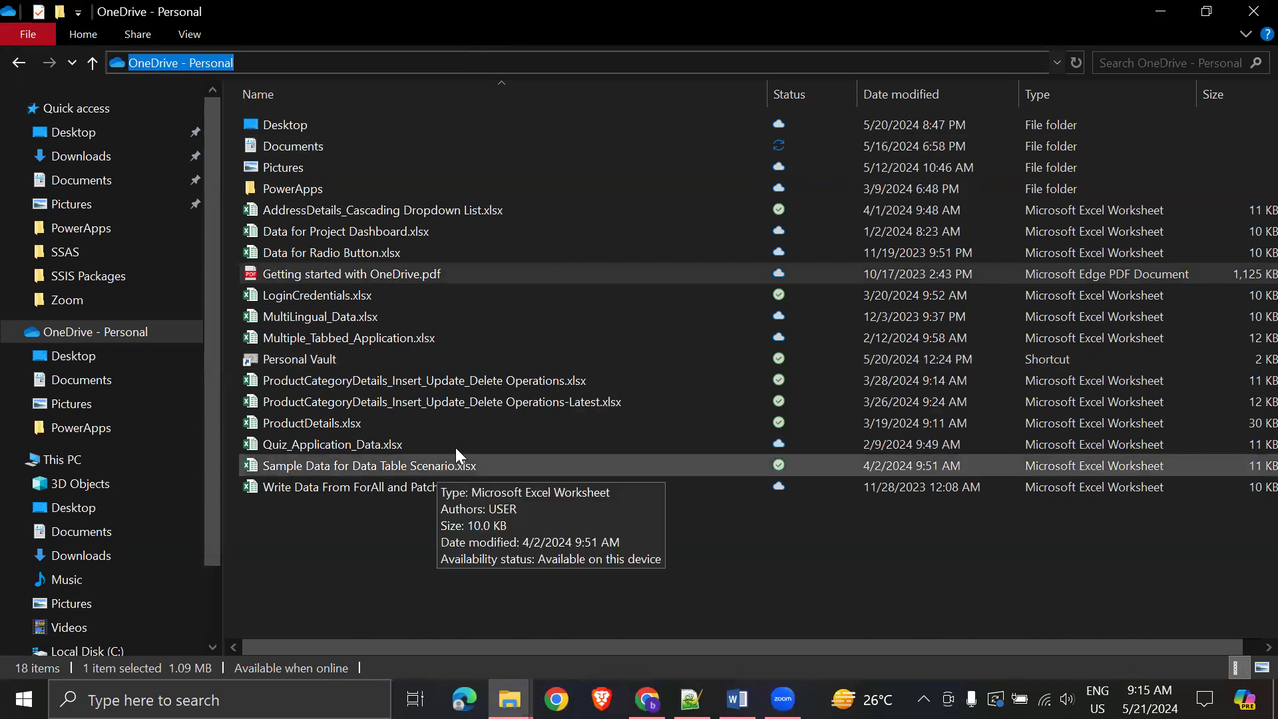
{"action": "left_click", "coordinate": [486, 398]}
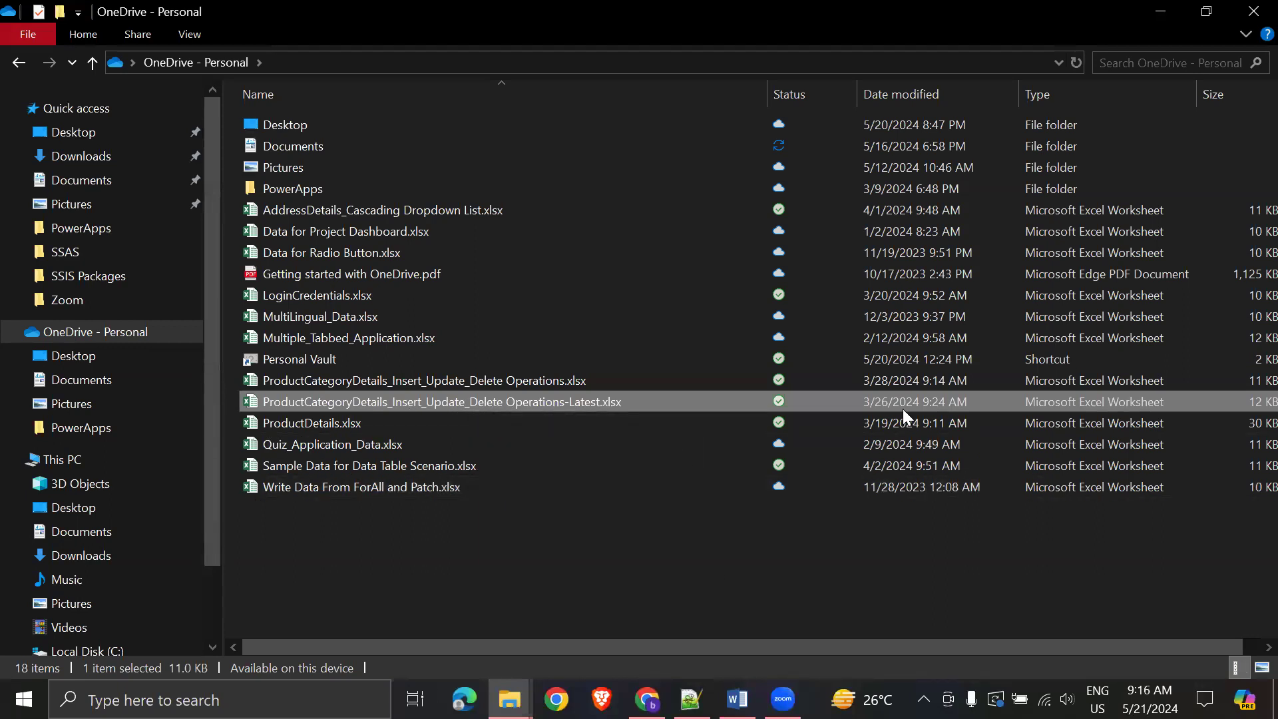
{"action": "left_click", "coordinate": [679, 491]}
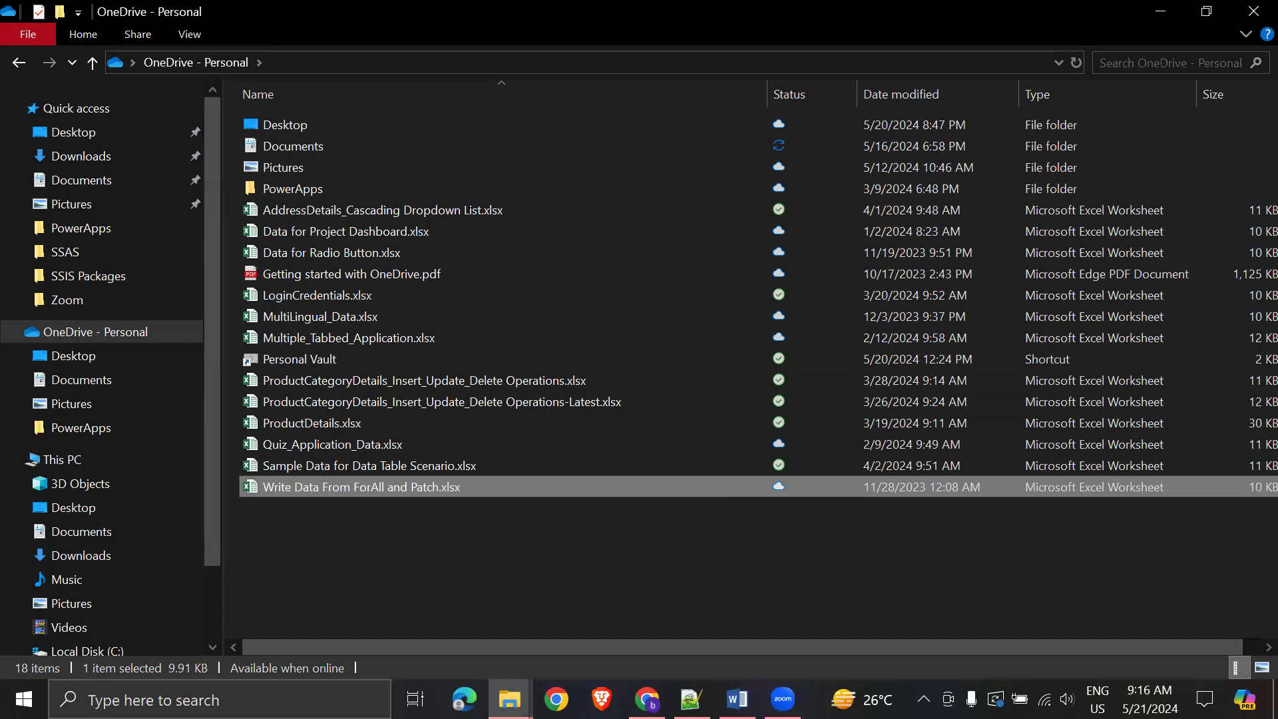
{"action": "left_click", "coordinate": [647, 699]}
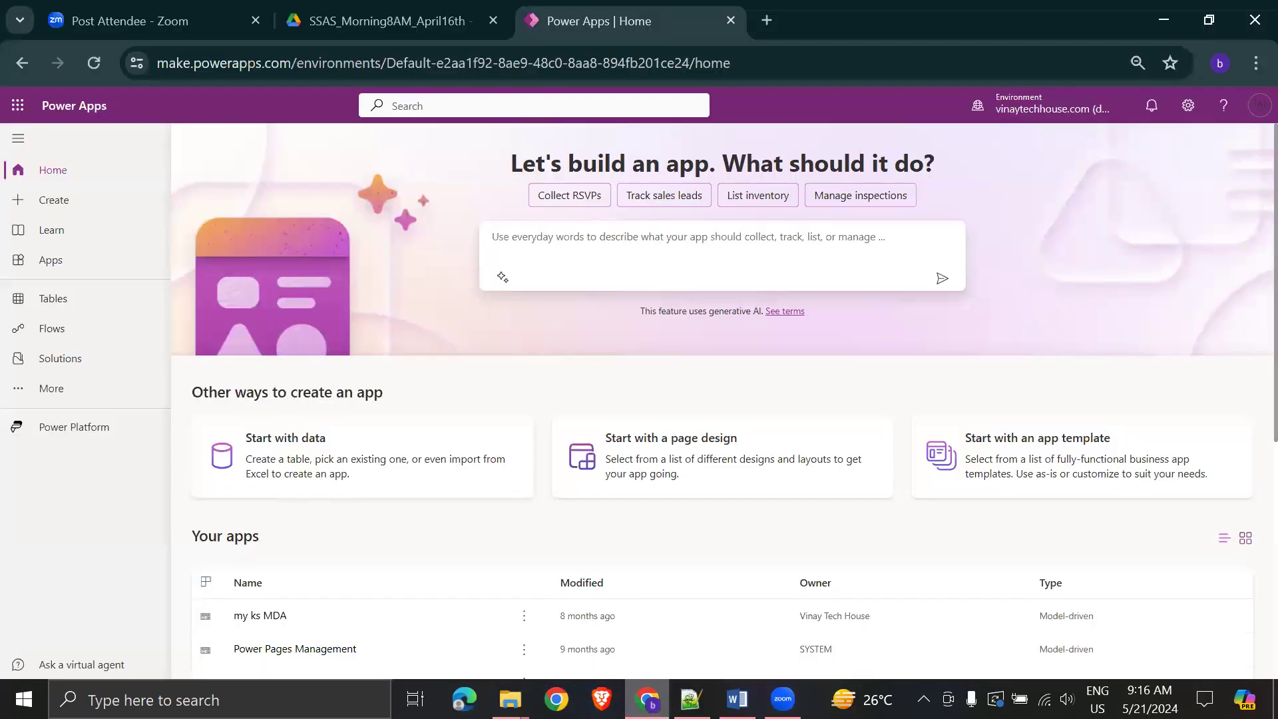
{"action": "left_click", "coordinate": [737, 699]}
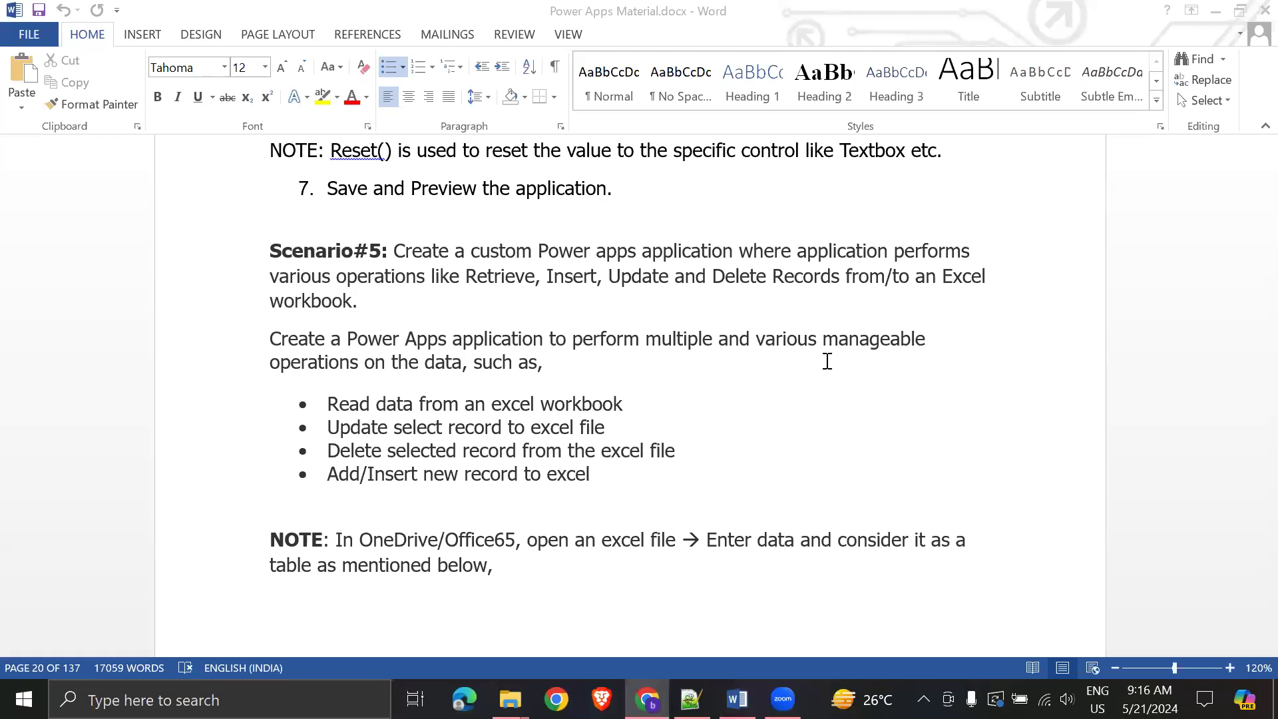
{"action": "scroll", "coordinate": [873, 396], "scroll_direction": "down", "scroll_amount": 8}
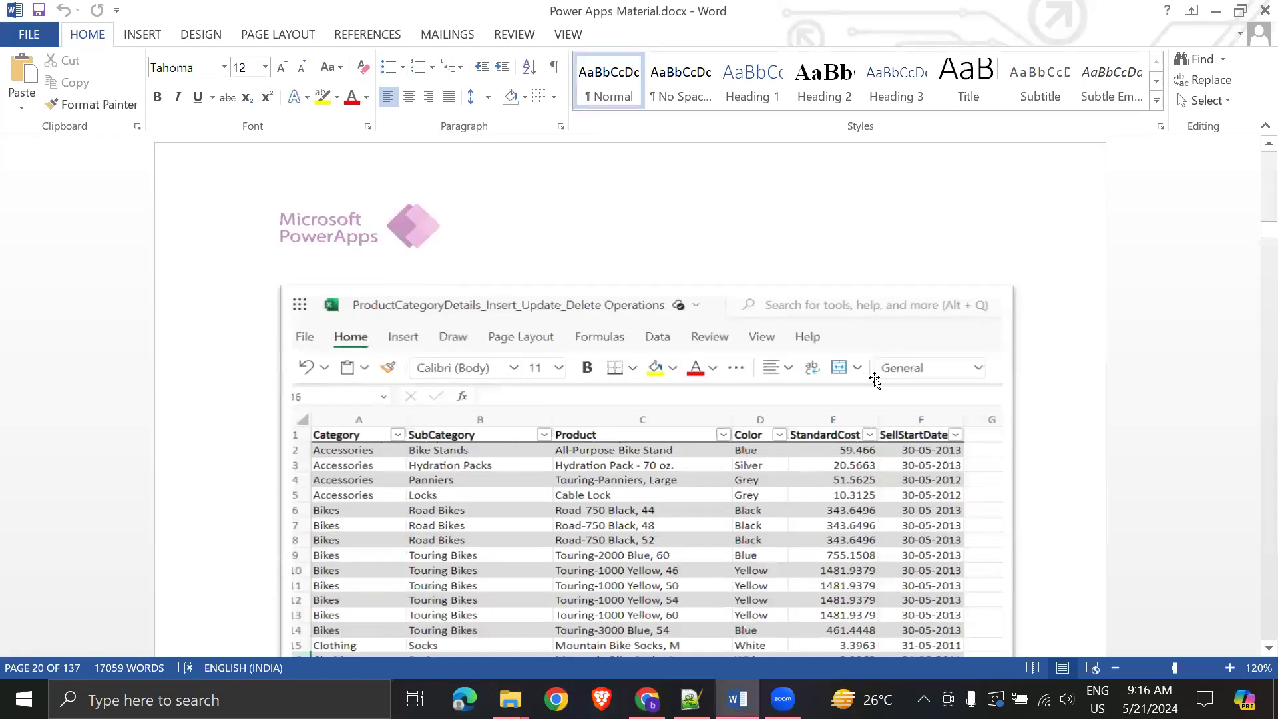
{"action": "scroll", "coordinate": [875, 386], "scroll_direction": "down", "scroll_amount": 2}
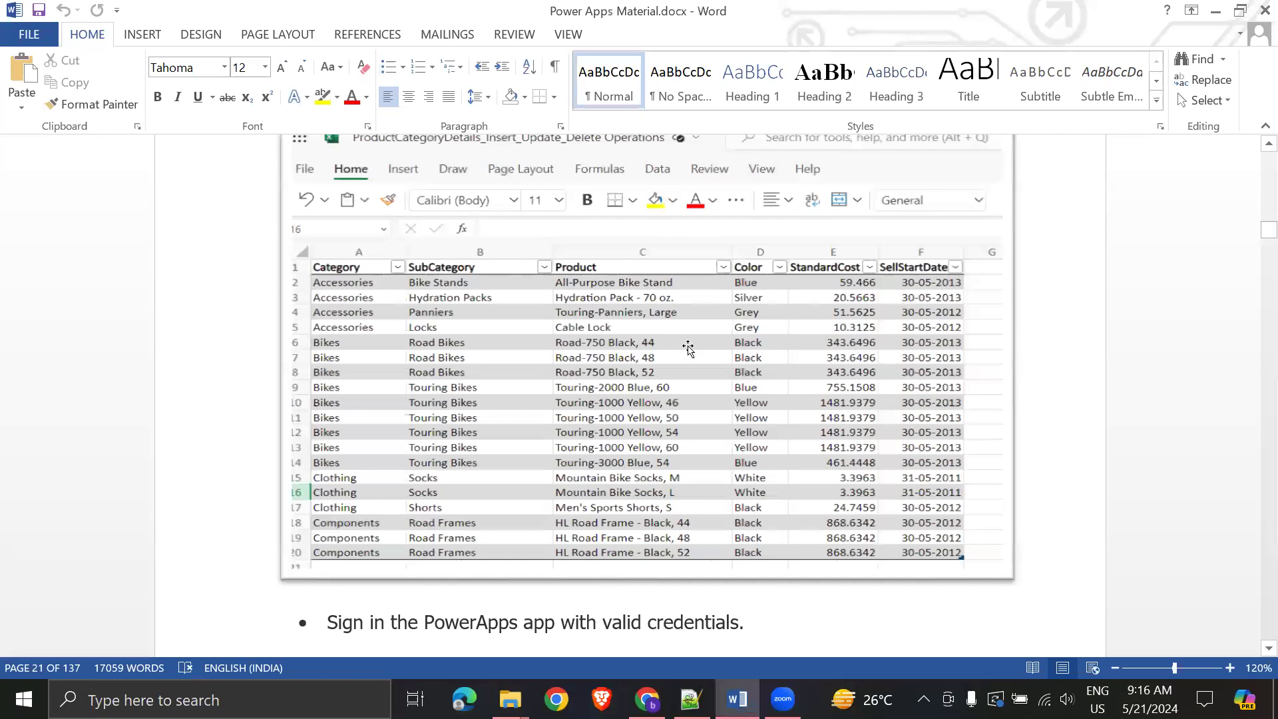
{"action": "scroll", "coordinate": [735, 326], "scroll_direction": "down", "scroll_amount": 3}
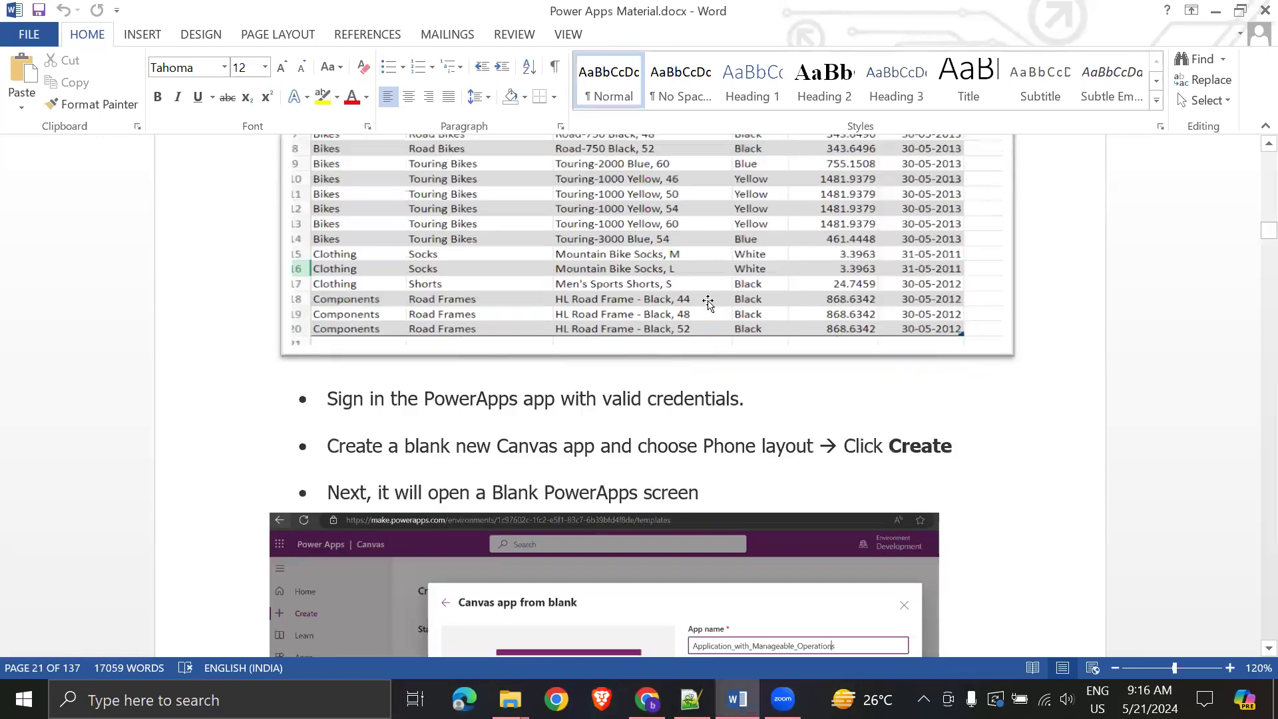
{"action": "left_click_drag", "start_coordinate": [317, 398], "coordinate": [670, 398]}
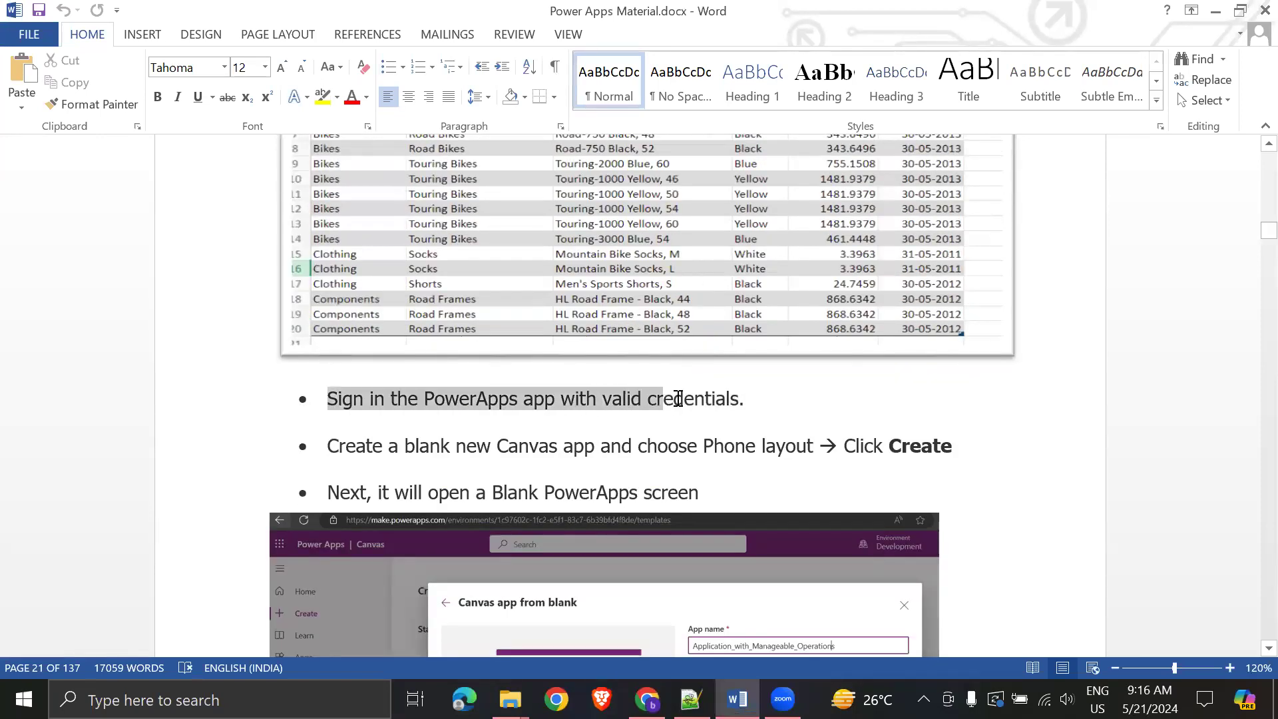
{"action": "left_click", "coordinate": [889, 453]}
{"action": "key", "text": "alt+Tab"}
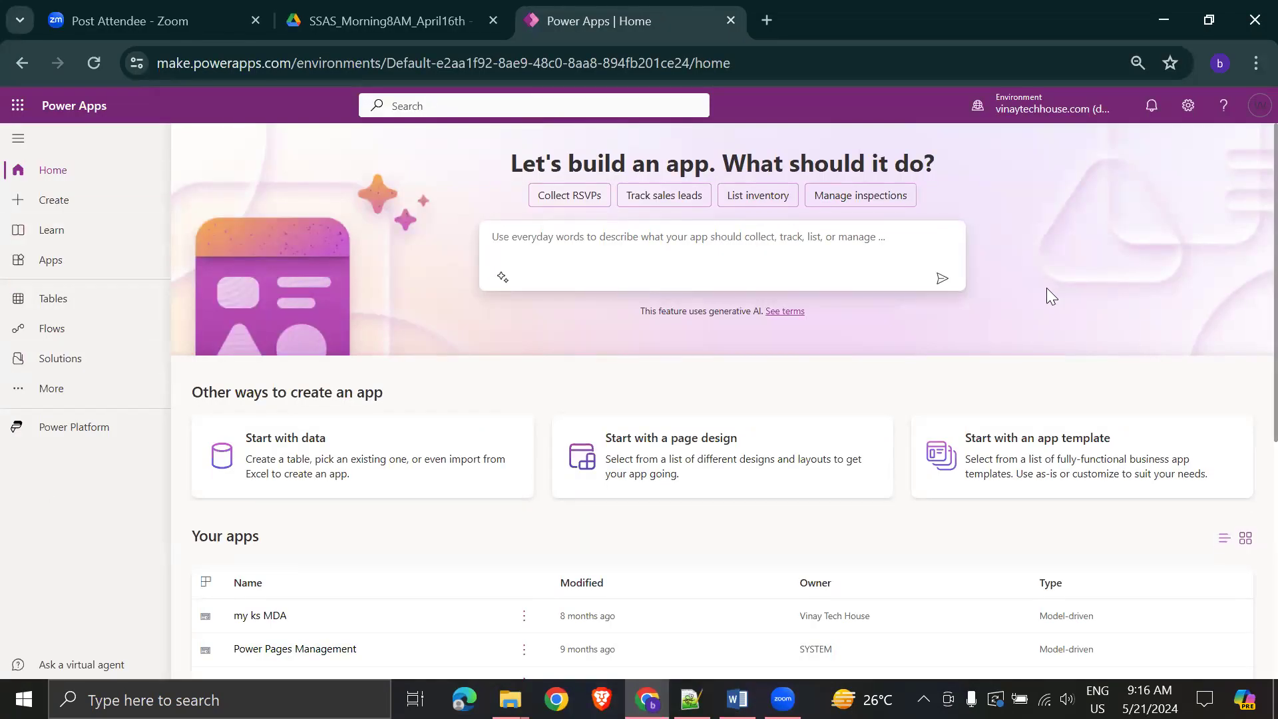
{"action": "key", "text": "alt+Tab"}
{"action": "left_click_drag", "start_coordinate": [317, 446], "coordinate": [639, 447]}
{"action": "left_click", "coordinate": [600, 446]}
{"action": "left_click_drag", "start_coordinate": [497, 451], "coordinate": [600, 448]}
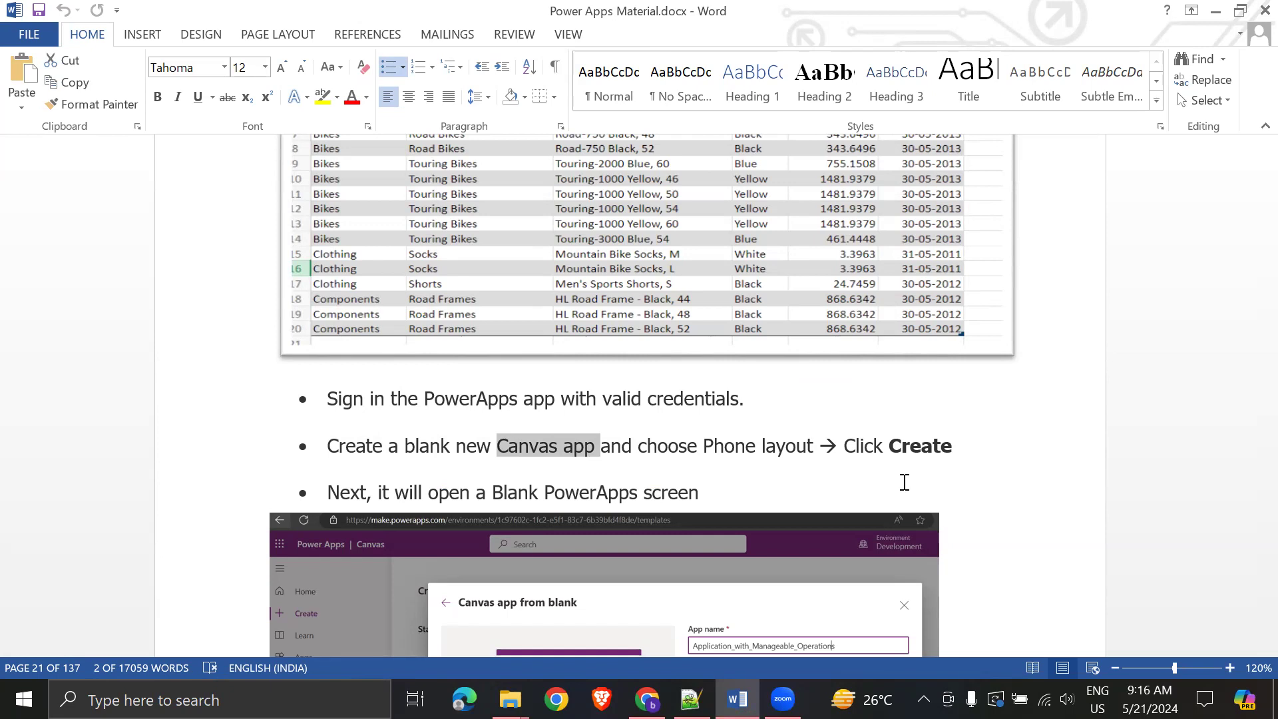
{"action": "left_click", "coordinate": [779, 429]}
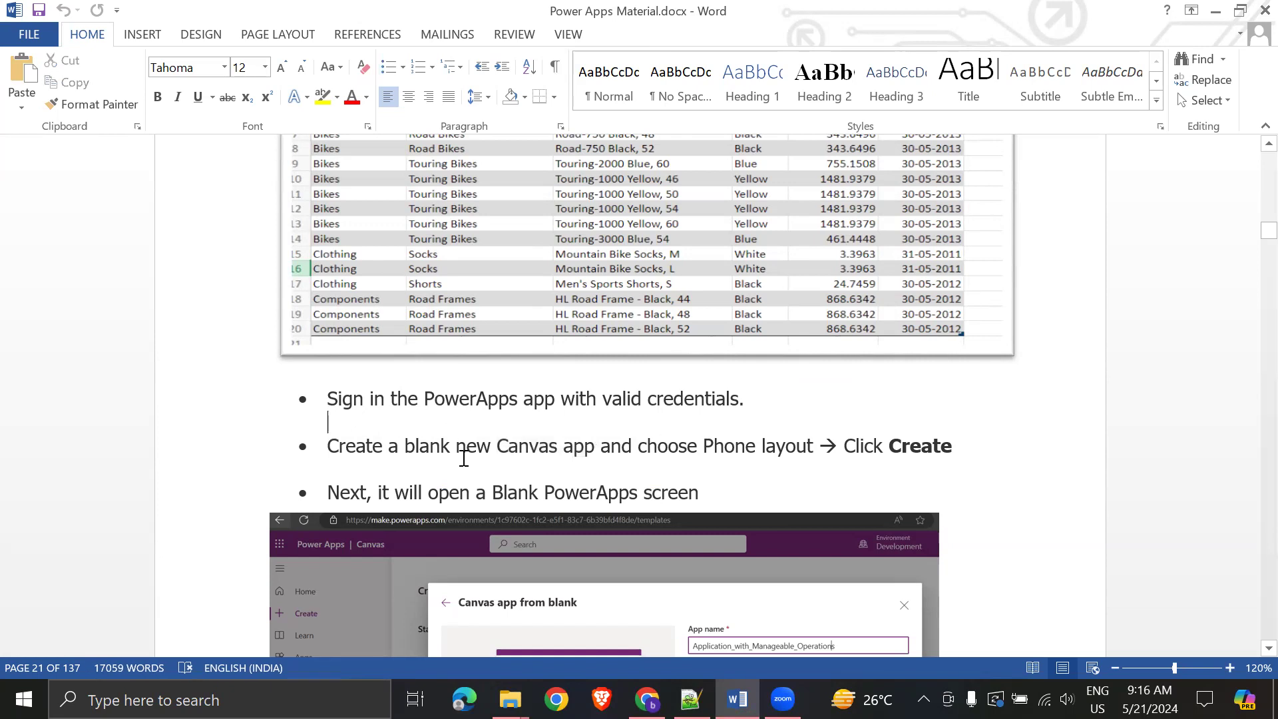
{"action": "scroll", "coordinate": [959, 413], "scroll_direction": "down", "scroll_amount": 3}
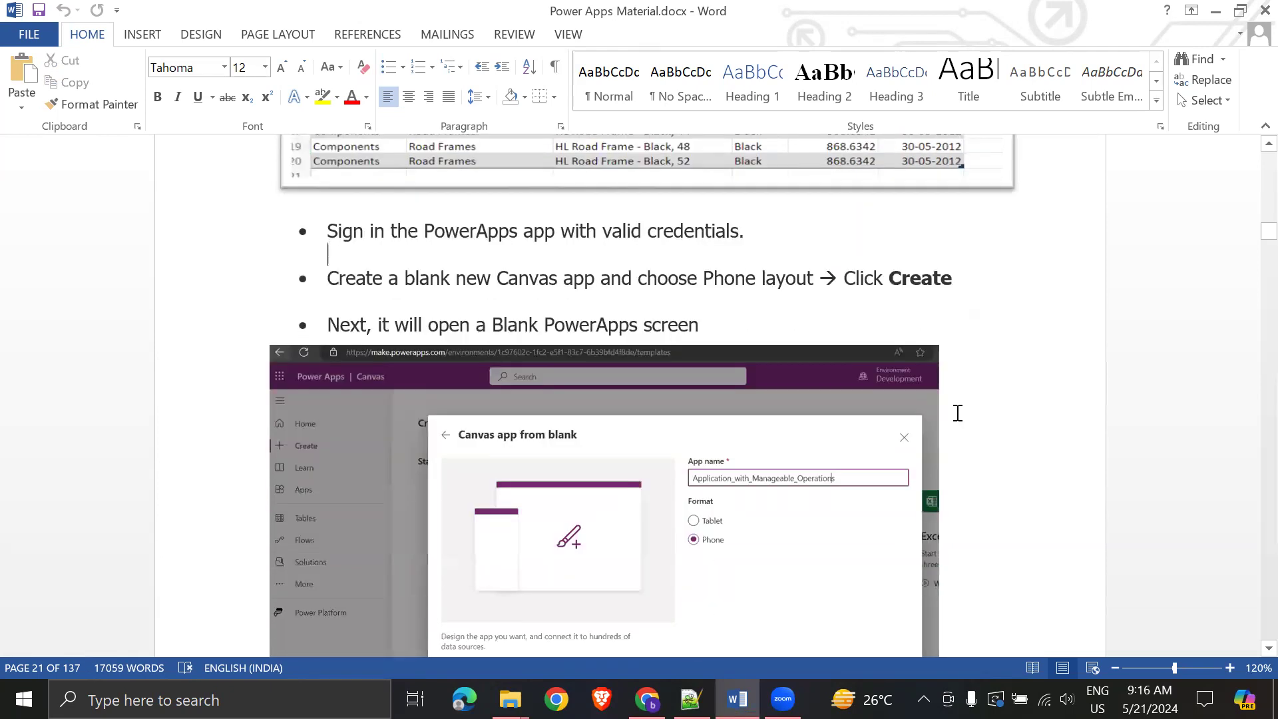
{"action": "scroll", "coordinate": [885, 485], "scroll_direction": "down", "scroll_amount": 8}
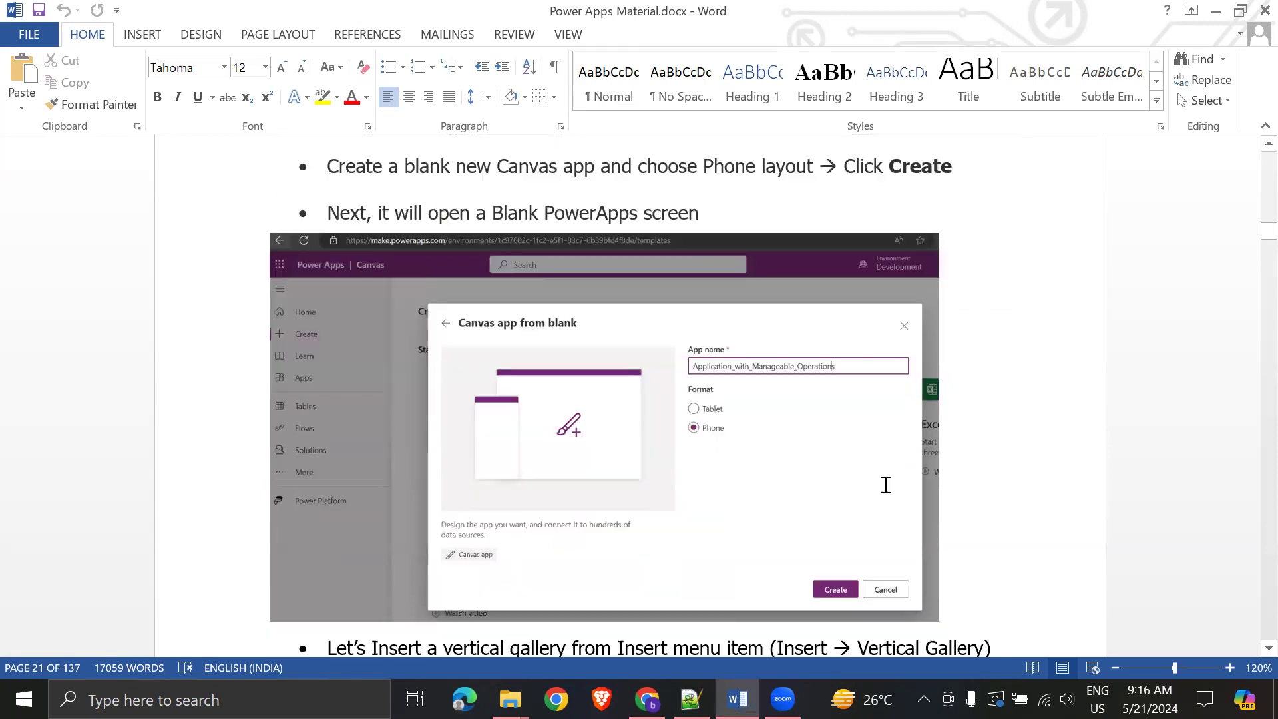
{"action": "key", "text": "alt+Tab"}
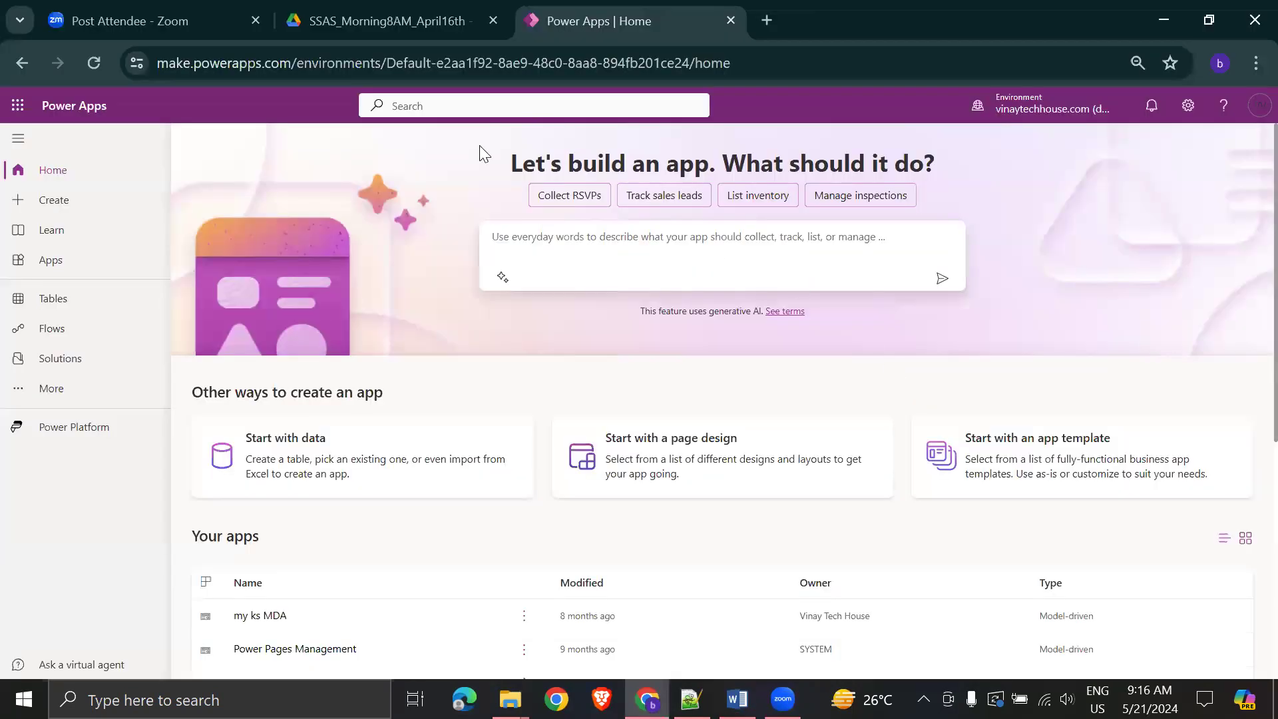
- Start a new Blank canvas app, glancing at the reference document for guidance
{"action": "left_click", "coordinate": [66, 205]}
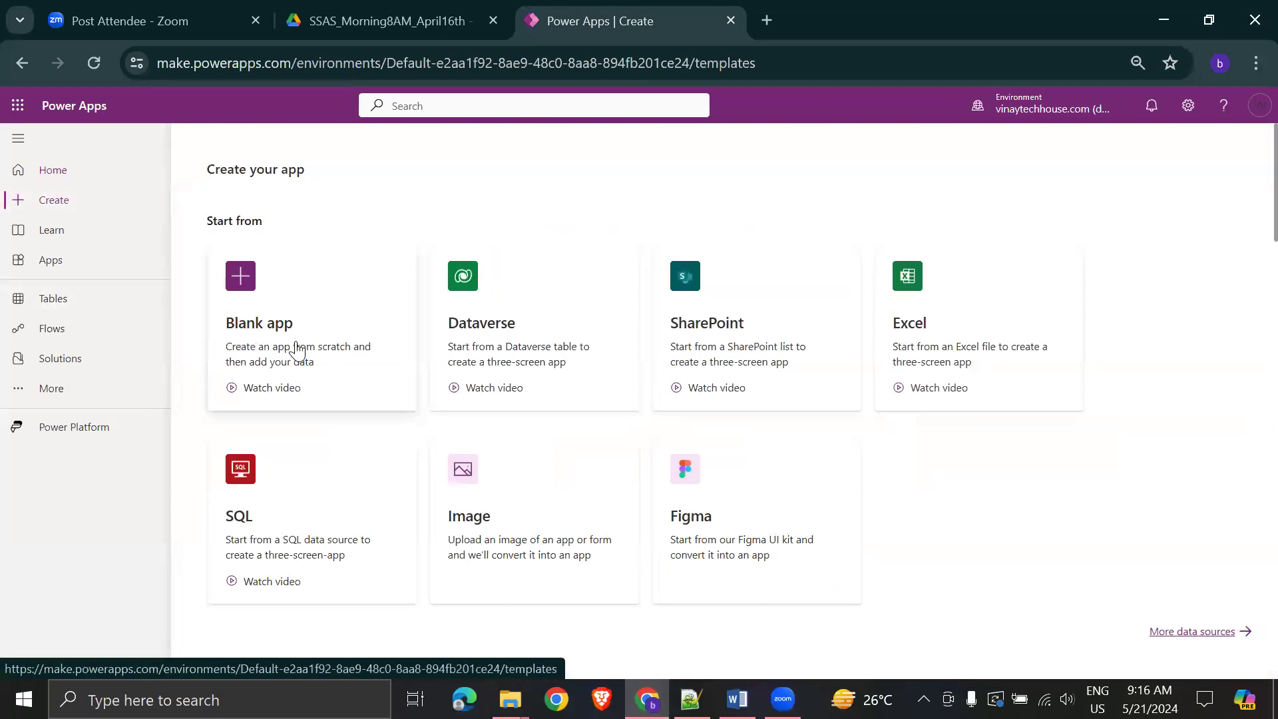
{"action": "left_click", "coordinate": [315, 333]}
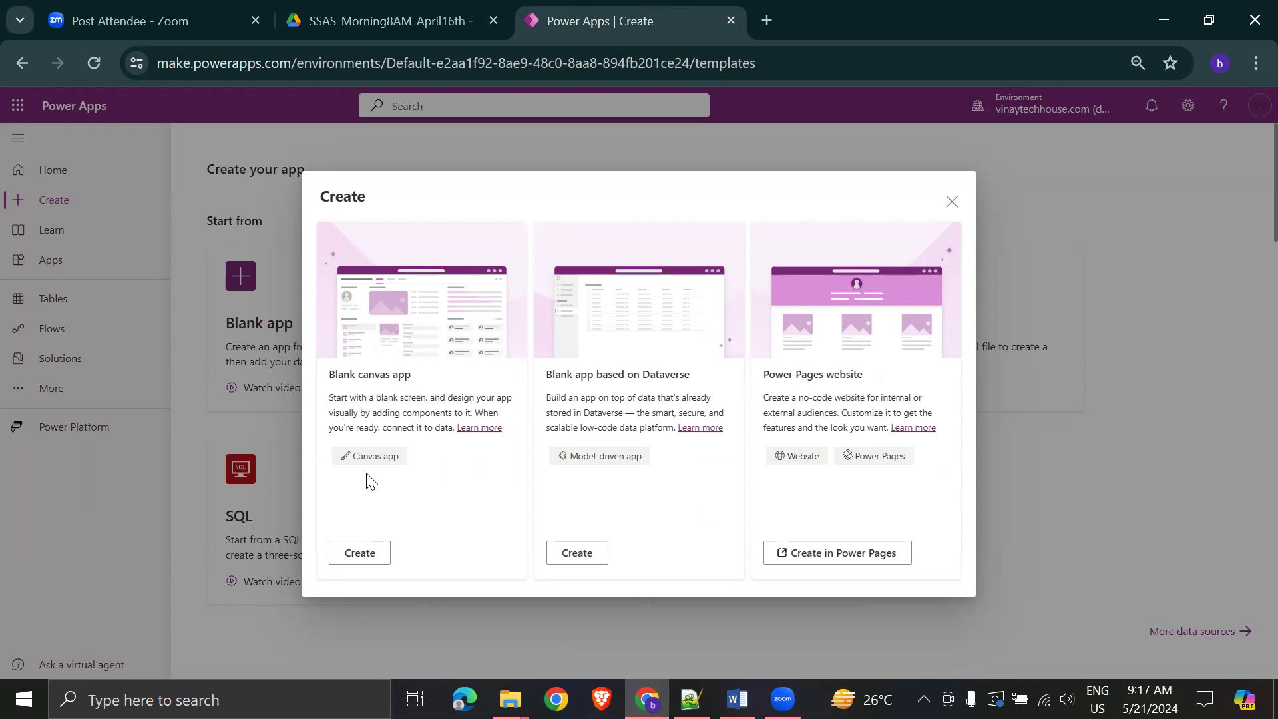
{"action": "left_click", "coordinate": [358, 555]}
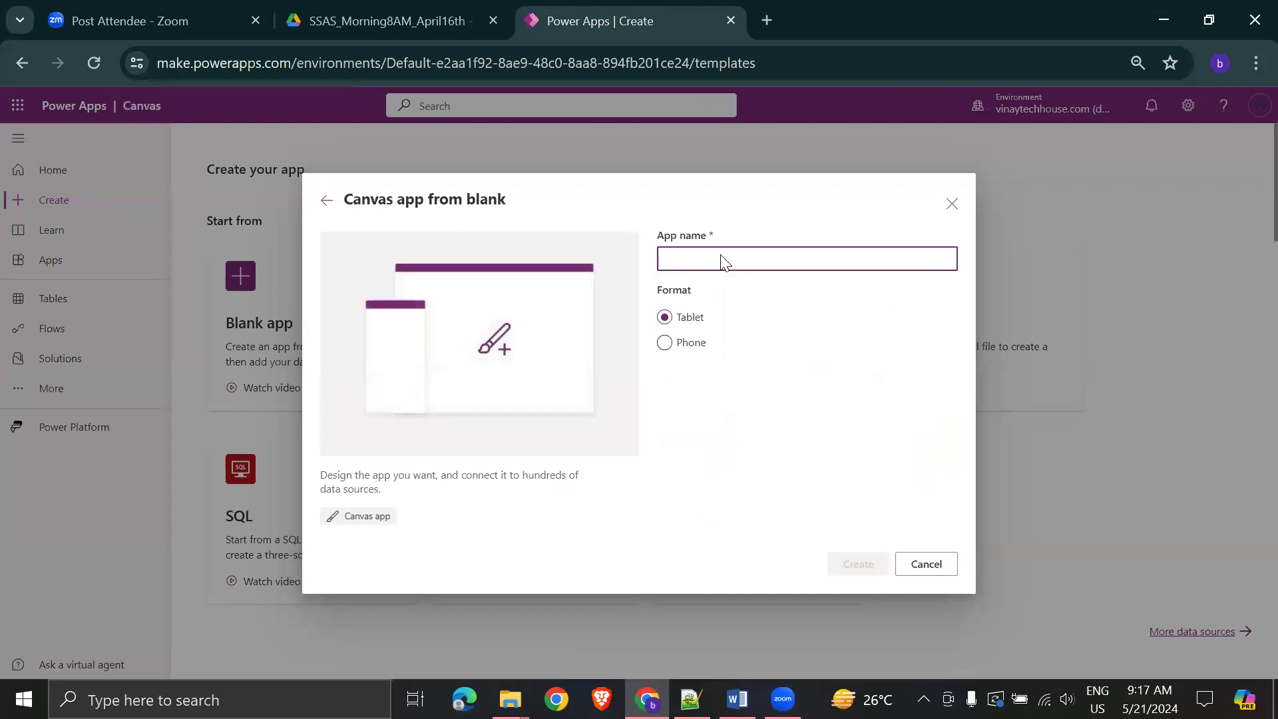
{"action": "key", "text": "alt+Tab"}
{"action": "scroll", "coordinate": [875, 220], "scroll_direction": "up", "scroll_amount": 3}
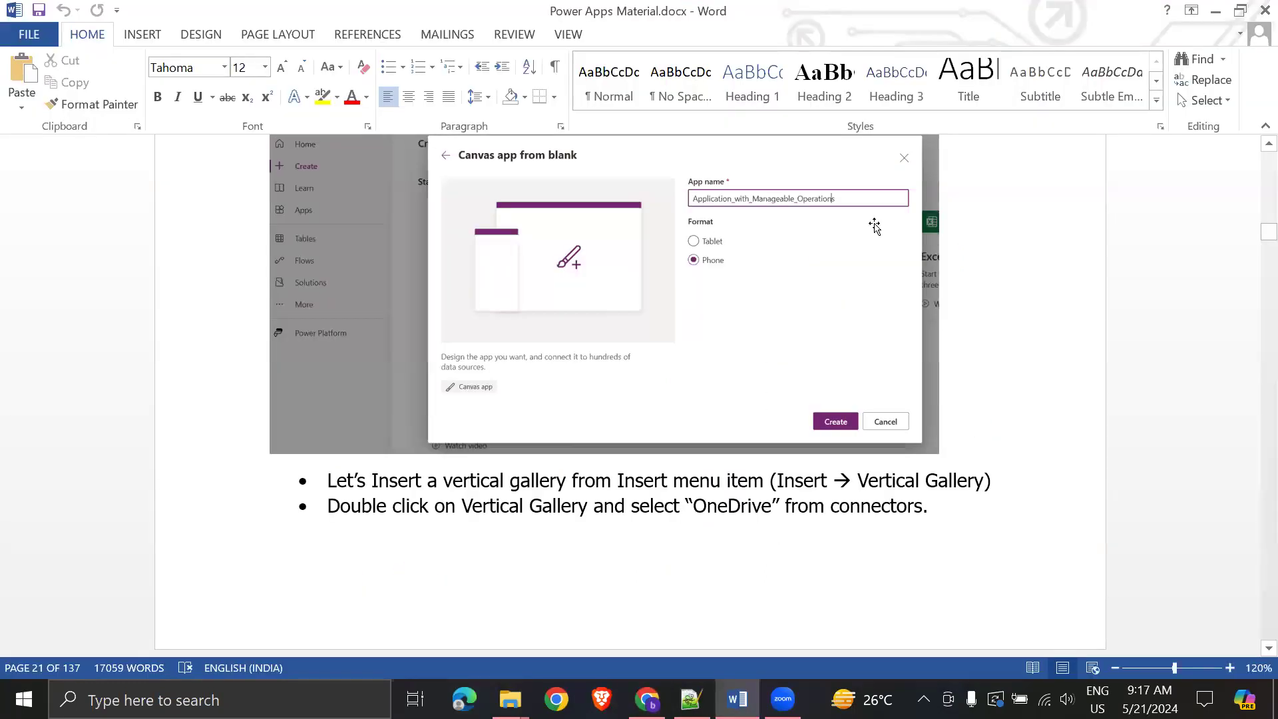
{"action": "key", "text": "alt+Tab"}
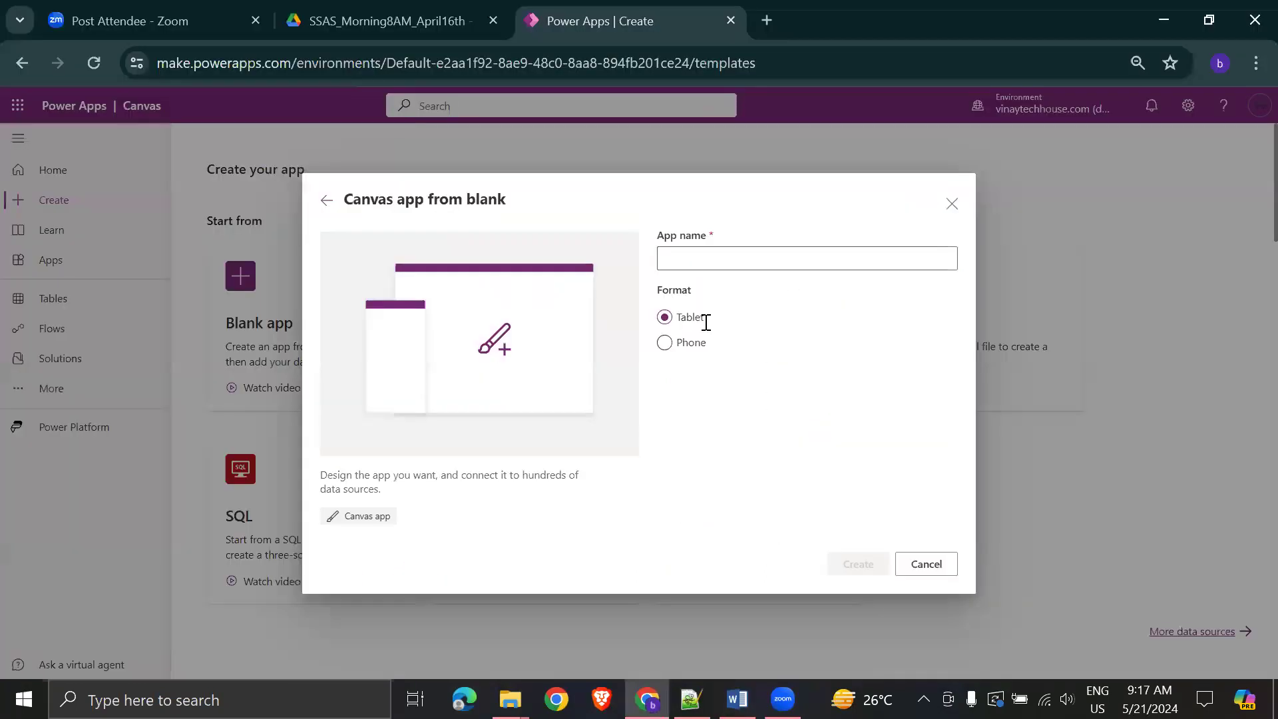
- Name the app Application_with_IUD_Operations and create it in Tablet format
{"action": "left_click", "coordinate": [695, 249]}
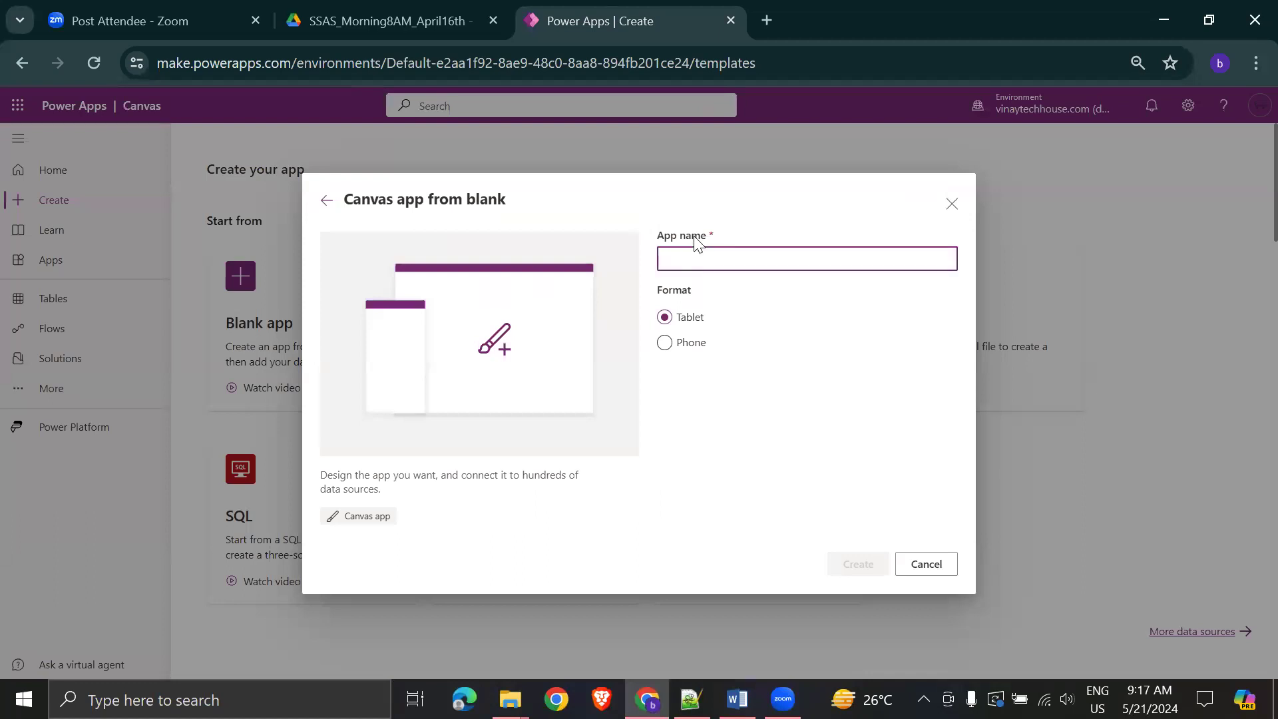
{"action": "type", "text": "Application with IUD"}
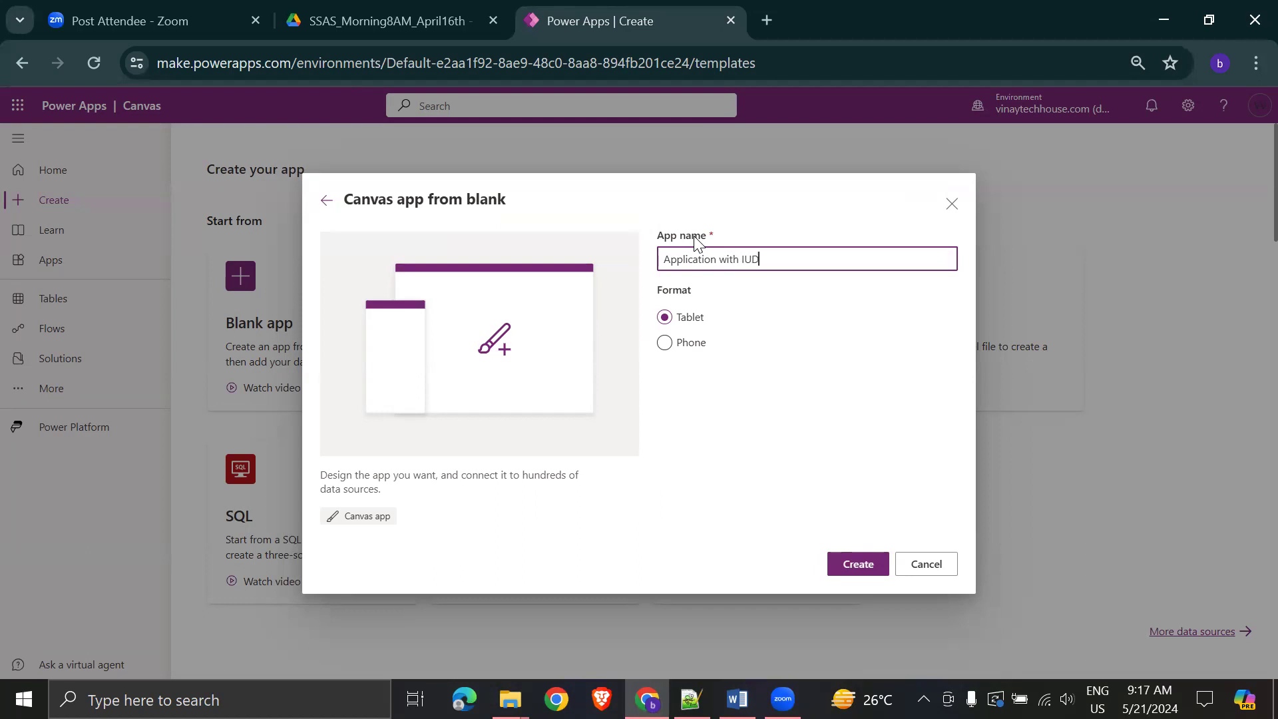
{"action": "type", "text": " Operations"}
{"action": "key", "text": "alt+shift"}
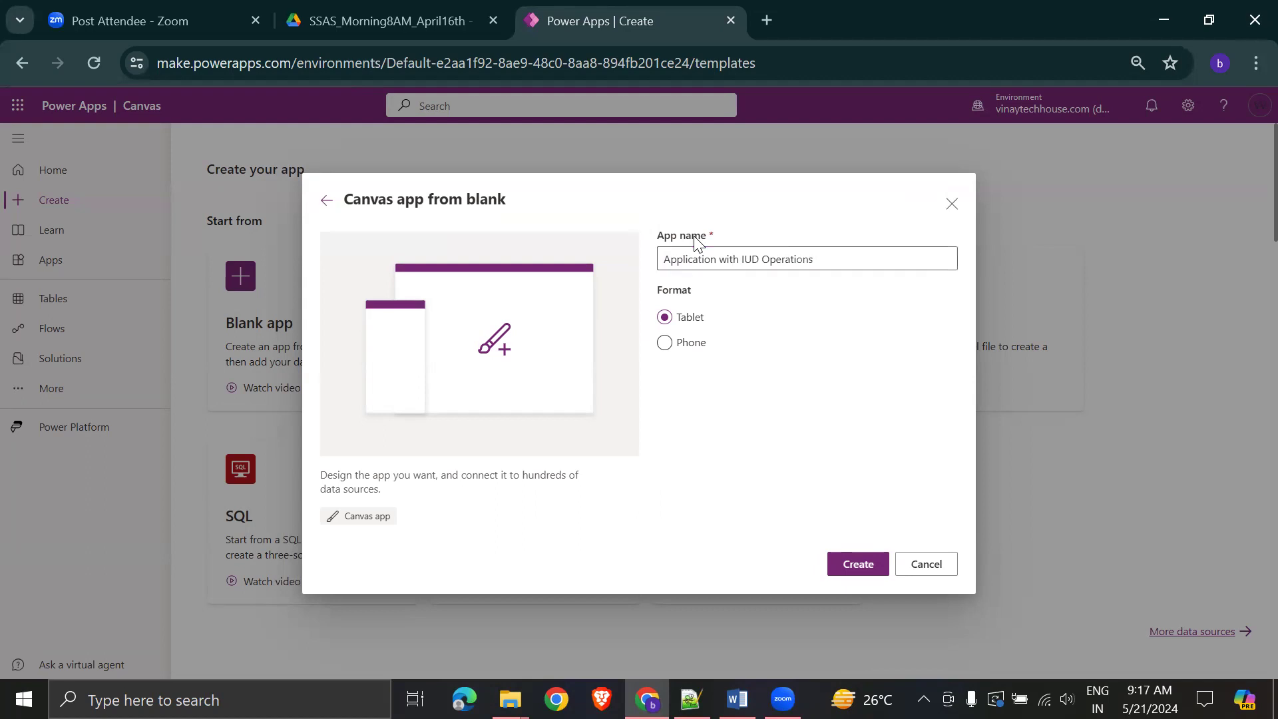
{"action": "left_click", "coordinate": [711, 259]}
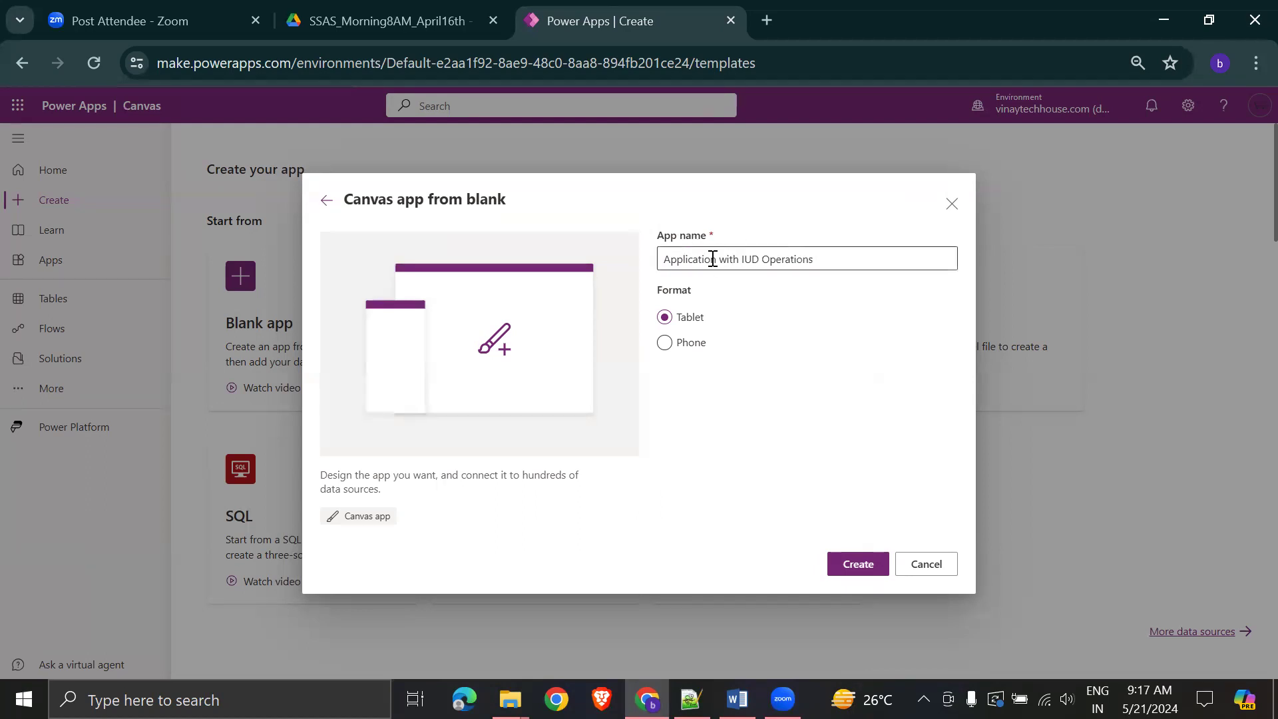
{"action": "key", "text": "Right"}
{"action": "key", "text": "Delete"}
{"action": "type", "text": "_"}
{"action": "key", "text": "Delete"}
{"action": "type", "text": "_"}
{"action": "key", "text": "Delete"}
{"action": "type", "text": "_"}
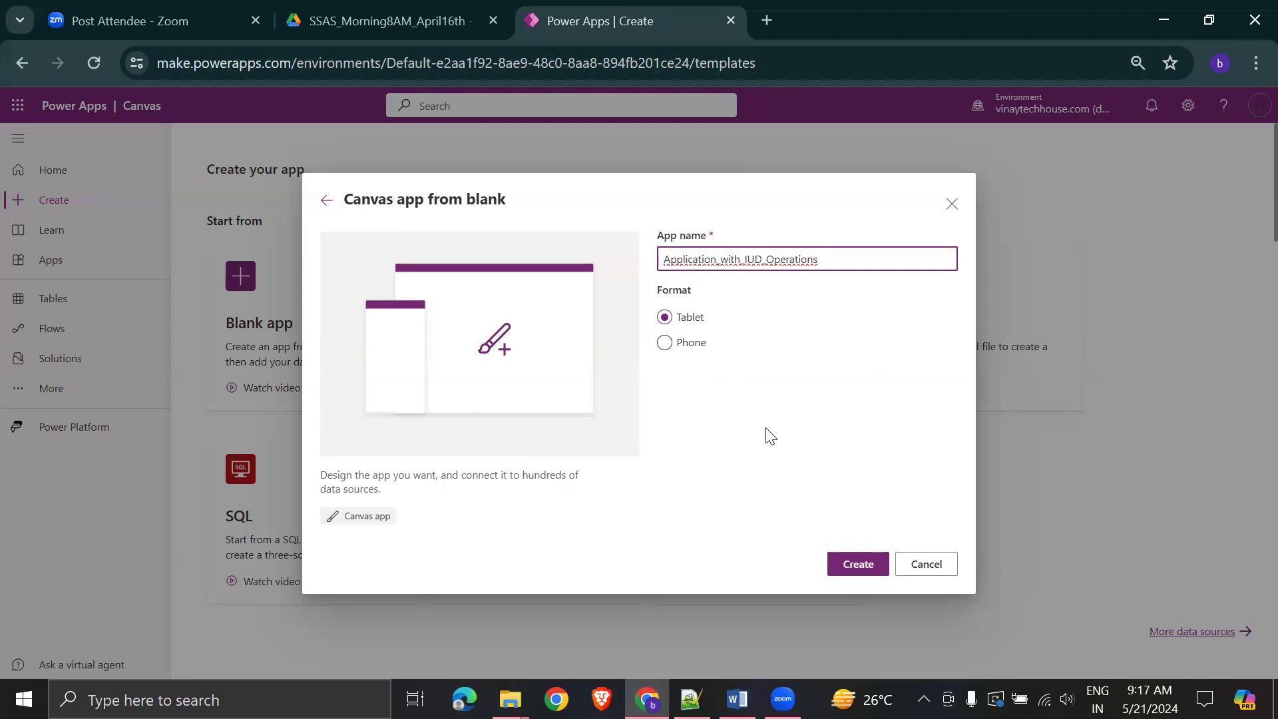
{"action": "left_click", "coordinate": [857, 564]}
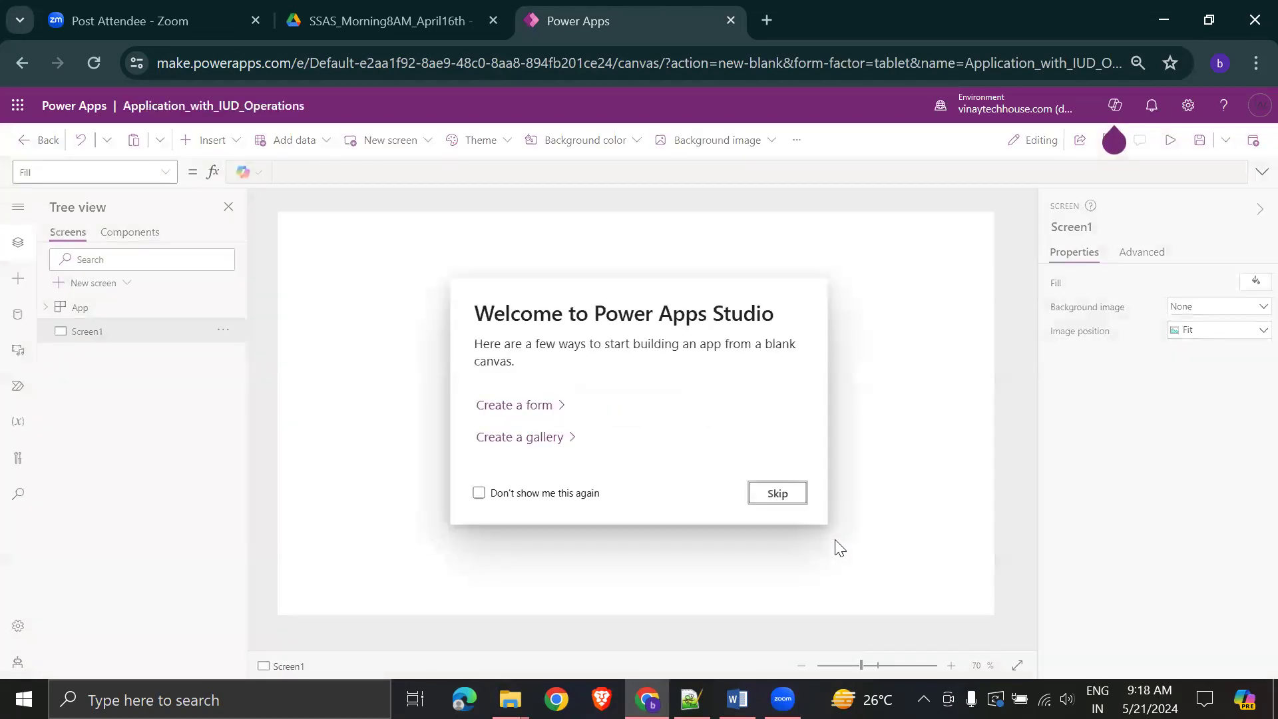
- Skip the welcome dialog and look over the New screen templates without adding one
{"action": "left_click", "coordinate": [773, 495]}
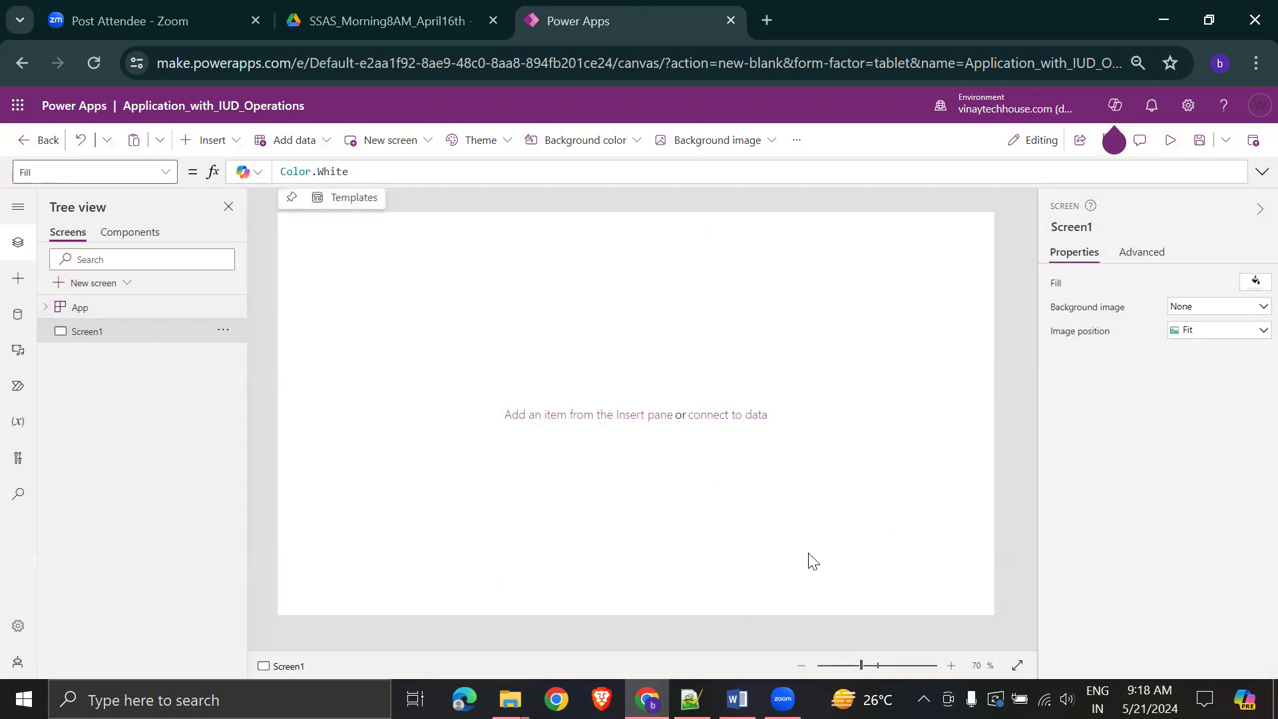
{"action": "left_click", "coordinate": [427, 146]}
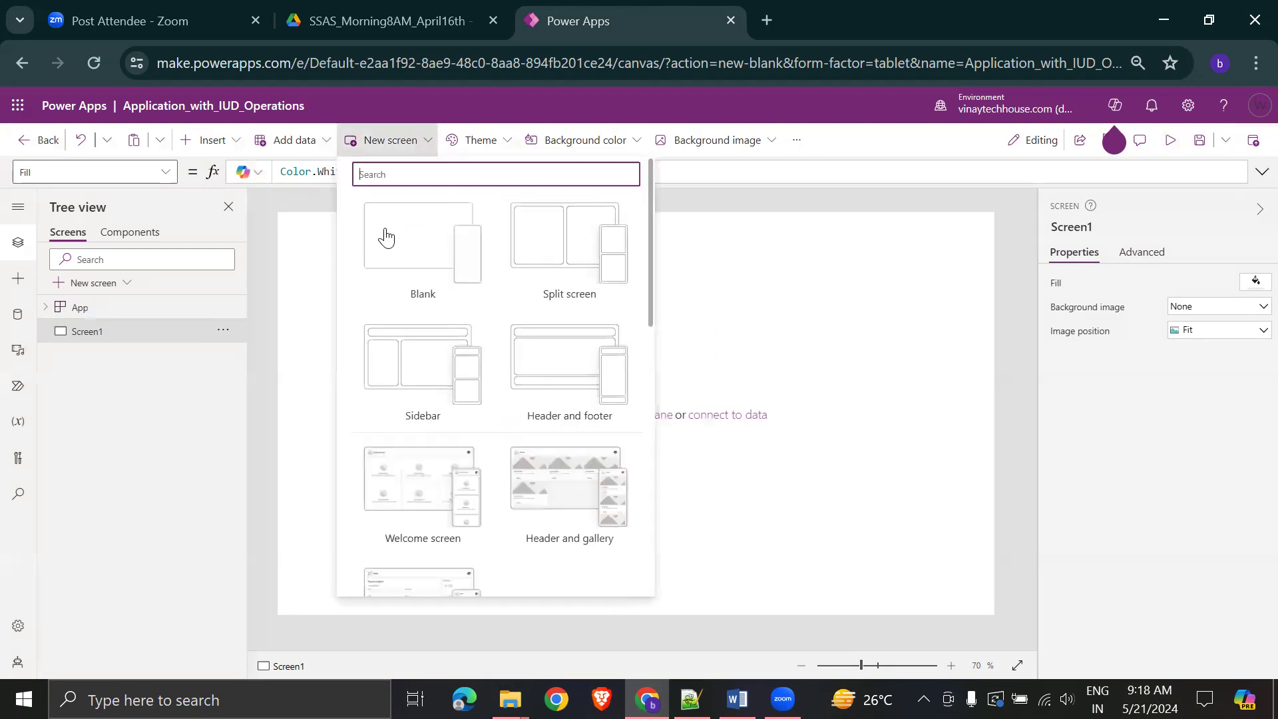
{"action": "left_click", "coordinate": [963, 334]}
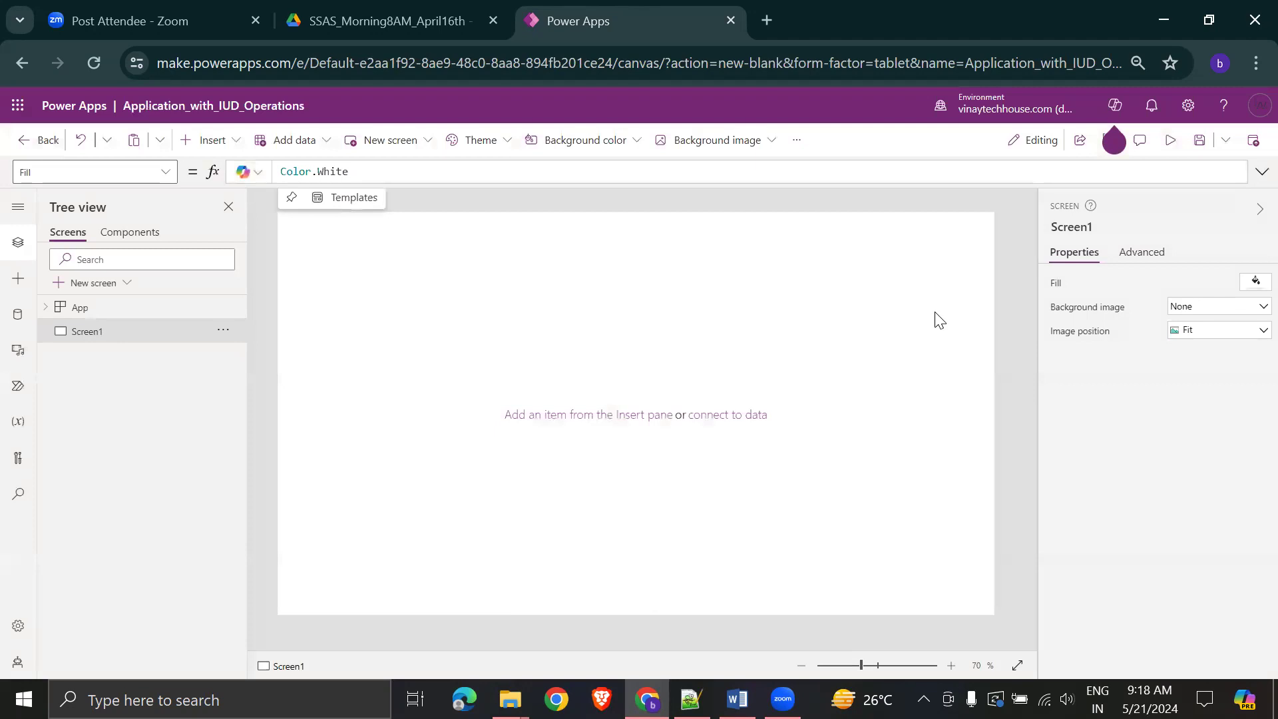
- Review the first bullet's instruction in the Word notes, then return to the editor
{"action": "key", "text": "alt+Tab"}
{"action": "scroll", "coordinate": [985, 417], "scroll_direction": "down", "scroll_amount": 5}
{"action": "scroll", "coordinate": [932, 459], "scroll_direction": "down", "scroll_amount": 5}
{"action": "scroll", "coordinate": [919, 439], "scroll_direction": "up", "scroll_amount": 4}
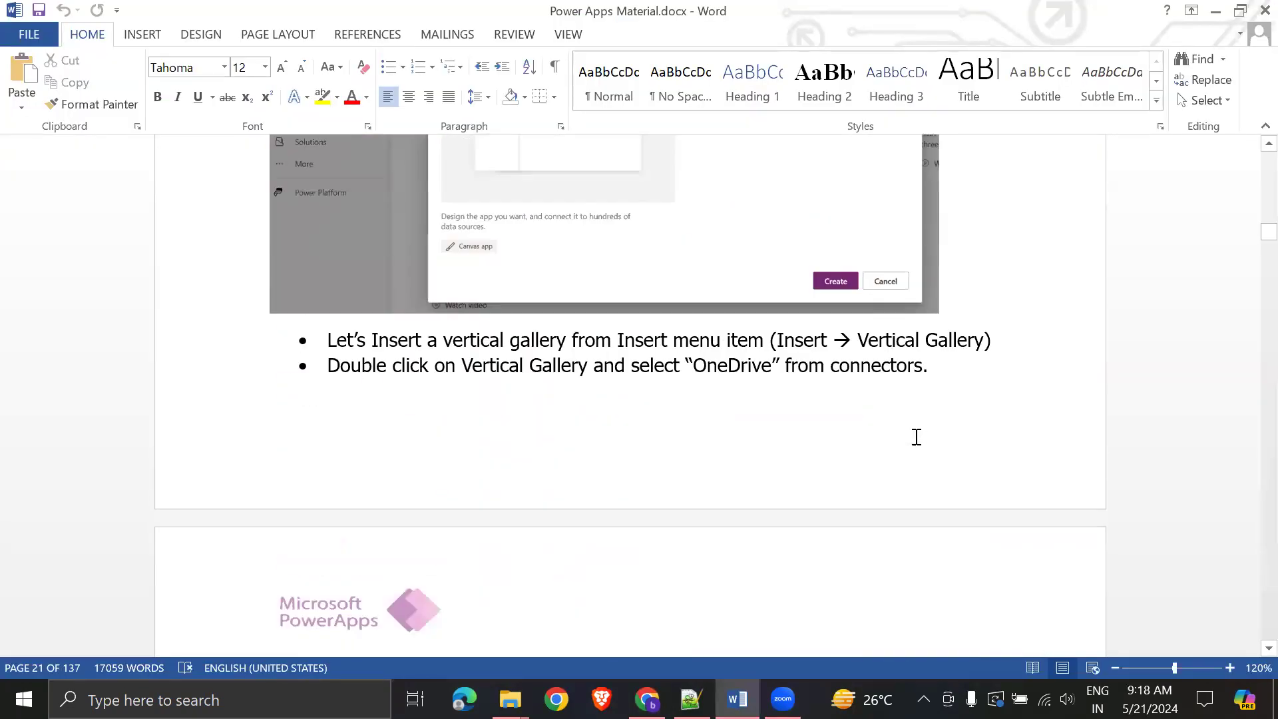
{"action": "left_click_drag", "start_coordinate": [330, 339], "coordinate": [1002, 341]}
{"action": "left_click", "coordinate": [1053, 453]}
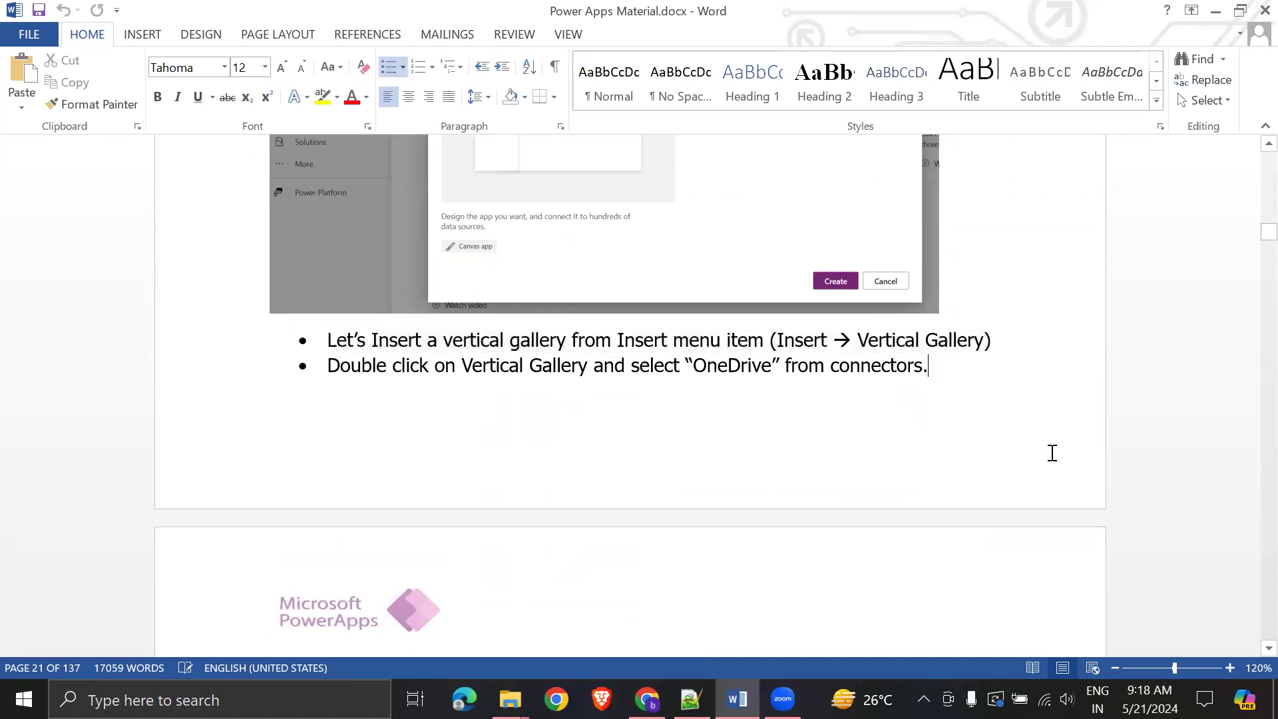
{"action": "key", "text": "alt+Tab"}
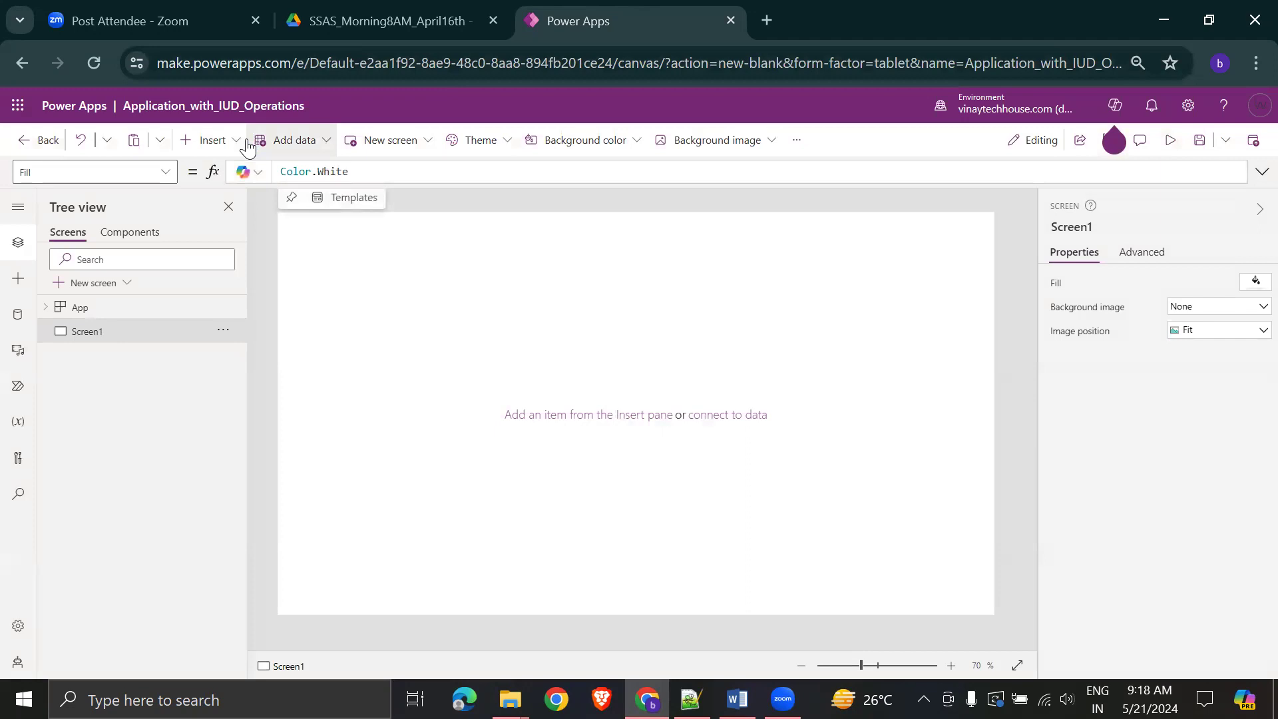
- Insert a vertical gallery, resize it to 767 × 691 at 12, 24, and select it for data
{"action": "left_click", "coordinate": [239, 142]}
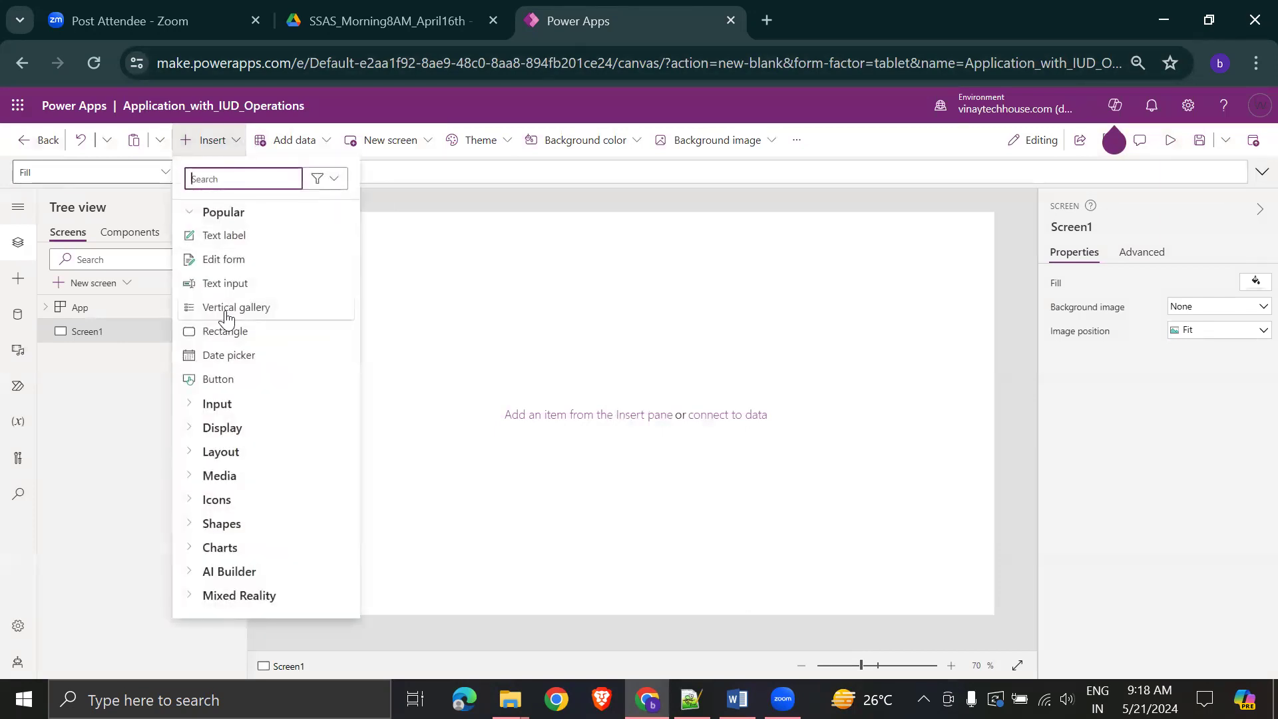
{"action": "left_click", "coordinate": [636, 360]}
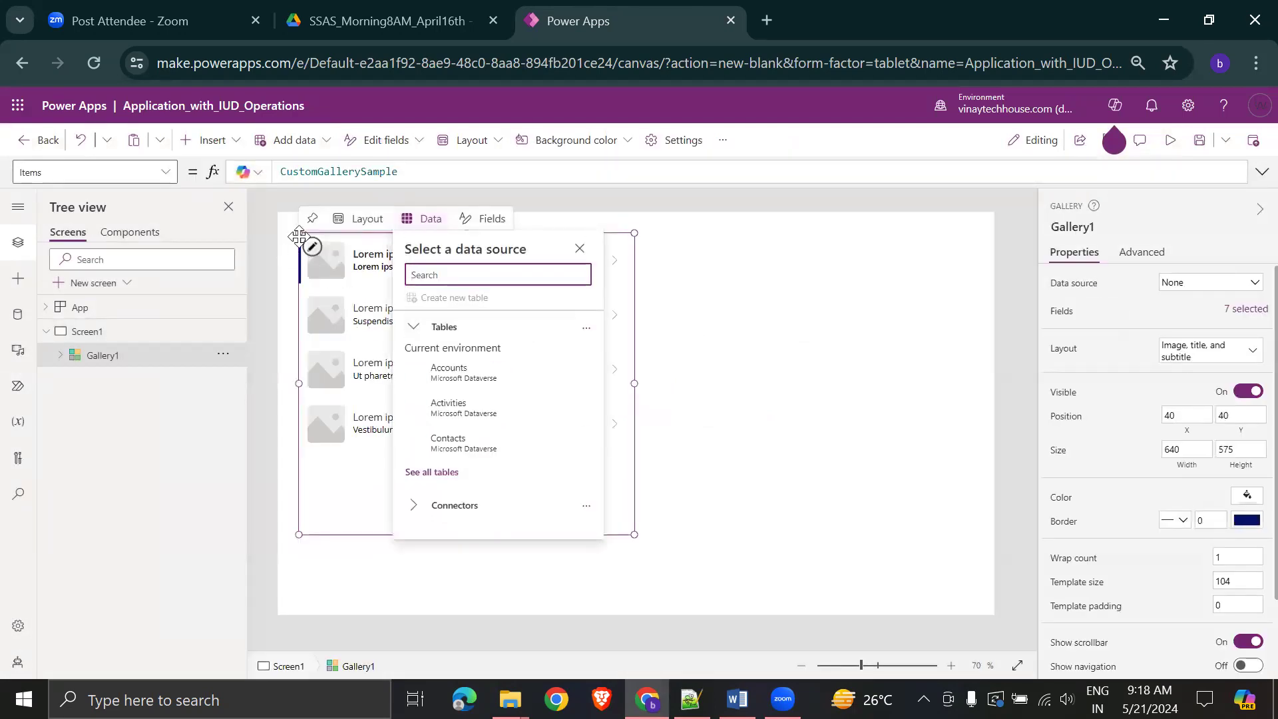
{"action": "left_click_drag", "start_coordinate": [293, 231], "coordinate": [284, 225]}
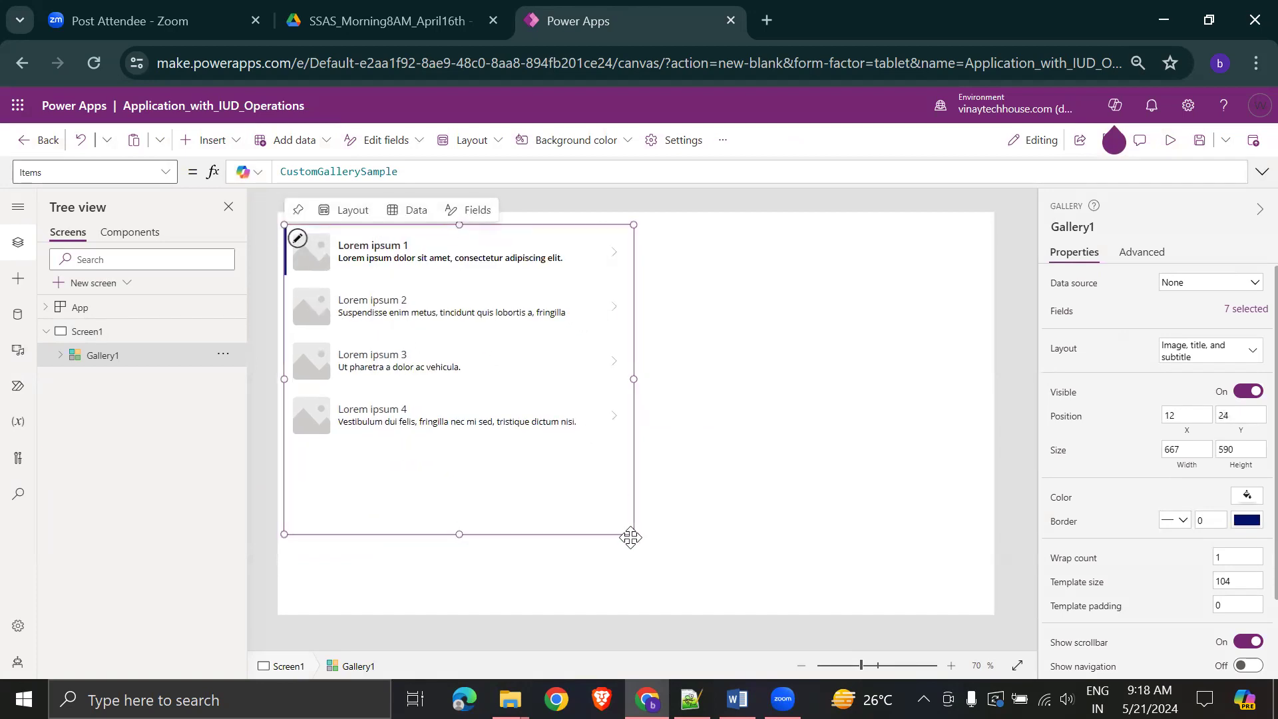
{"action": "left_click_drag", "start_coordinate": [633, 534], "coordinate": [694, 594]}
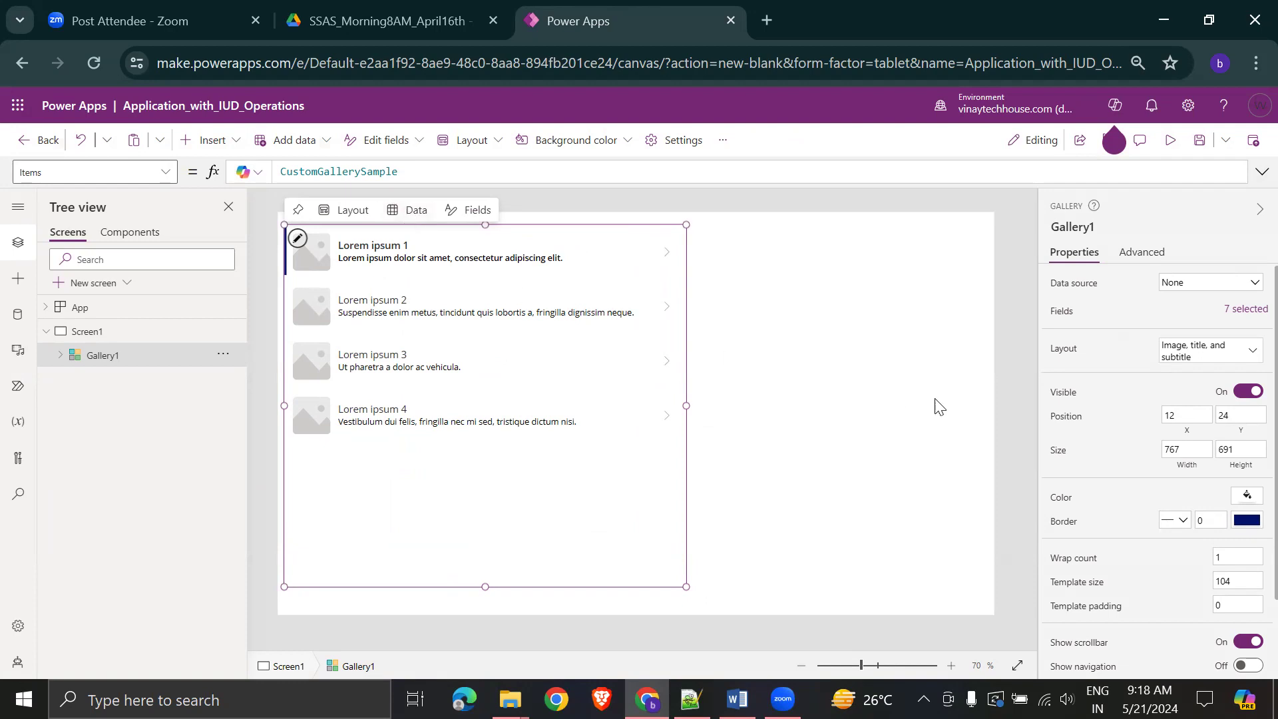
{"action": "left_click", "coordinate": [885, 380]}
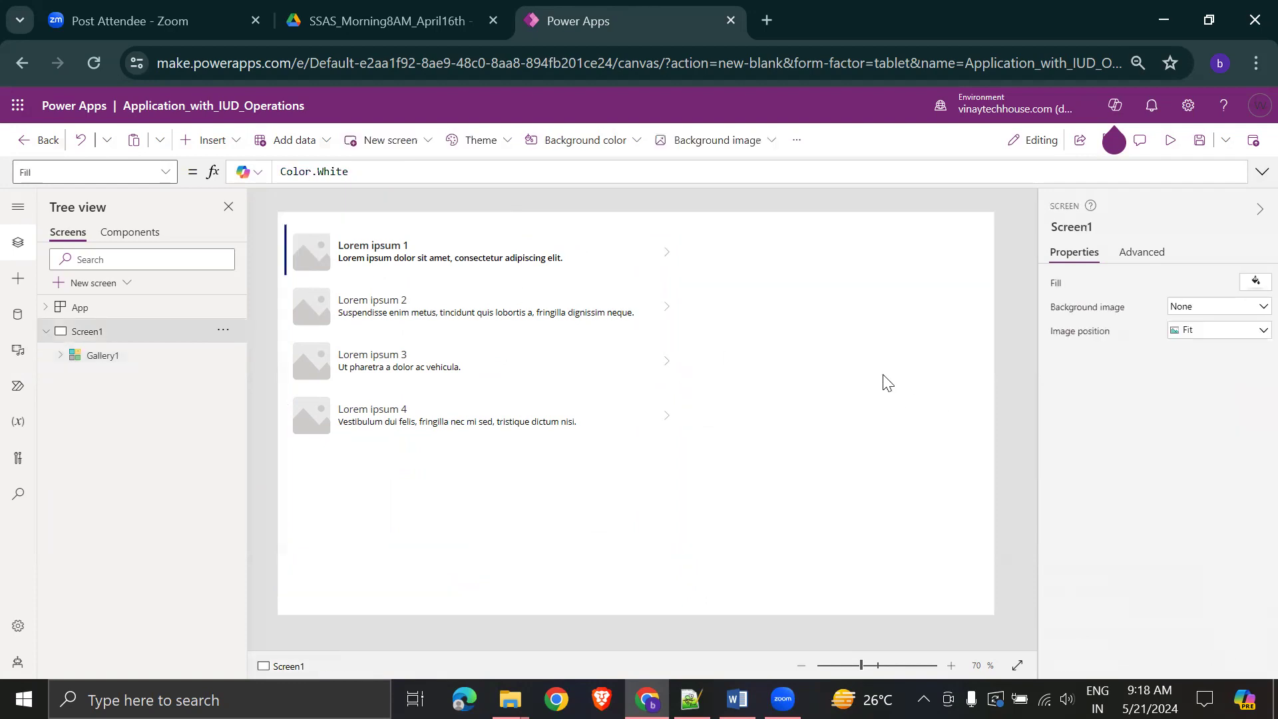
{"action": "left_click", "coordinate": [444, 502]}
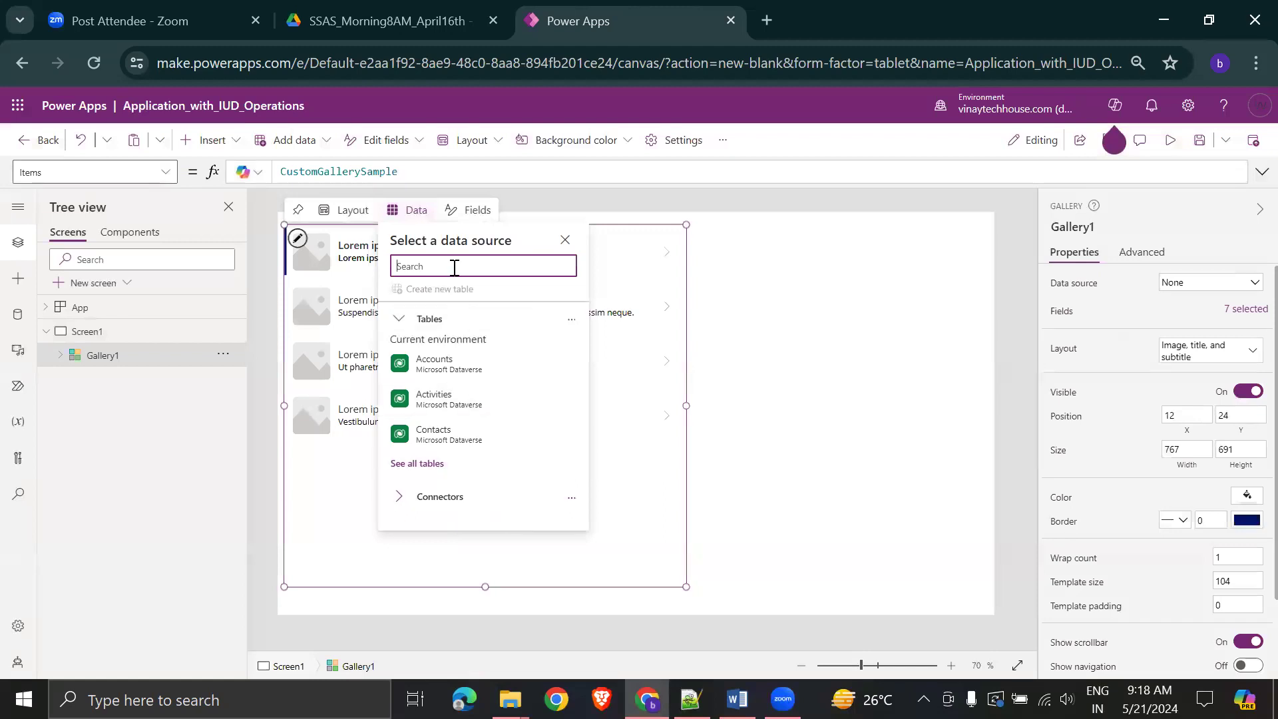
- Add the OneDrive connector, sign in with the account's e-mail and password, and allow OneDrive access
{"action": "type", "text": "OneDri"}
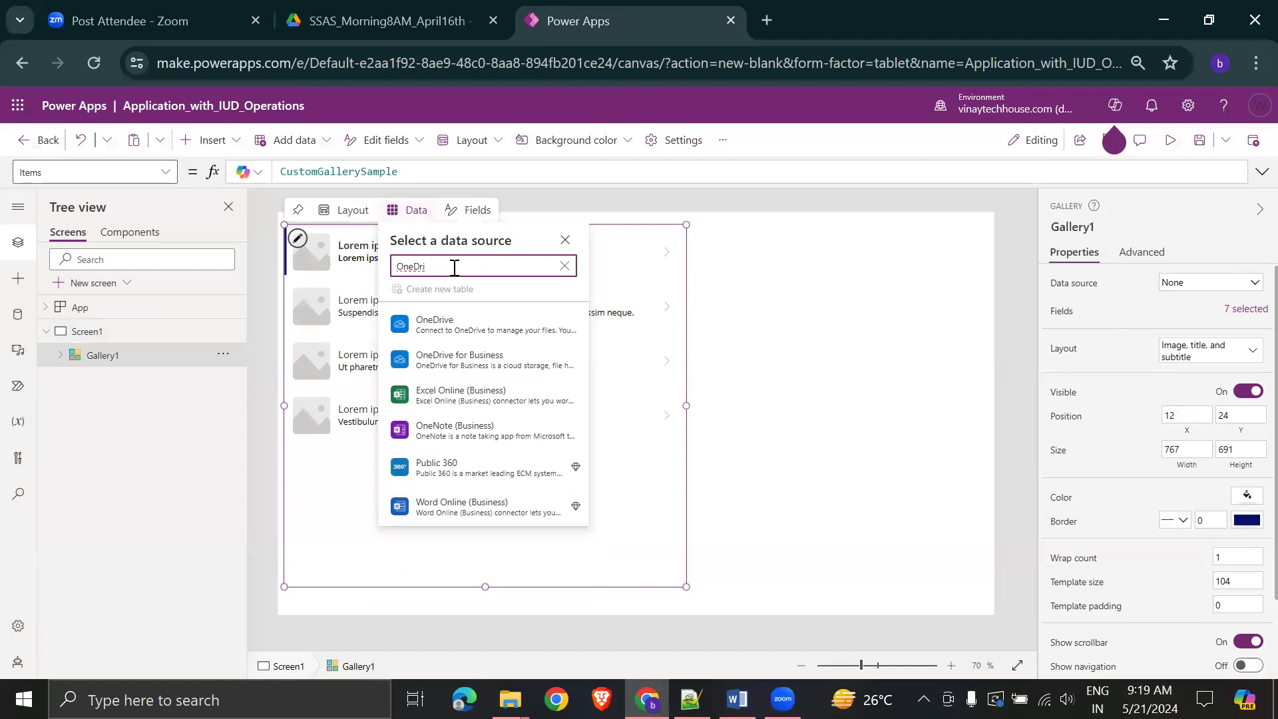
{"action": "left_click", "coordinate": [493, 329]}
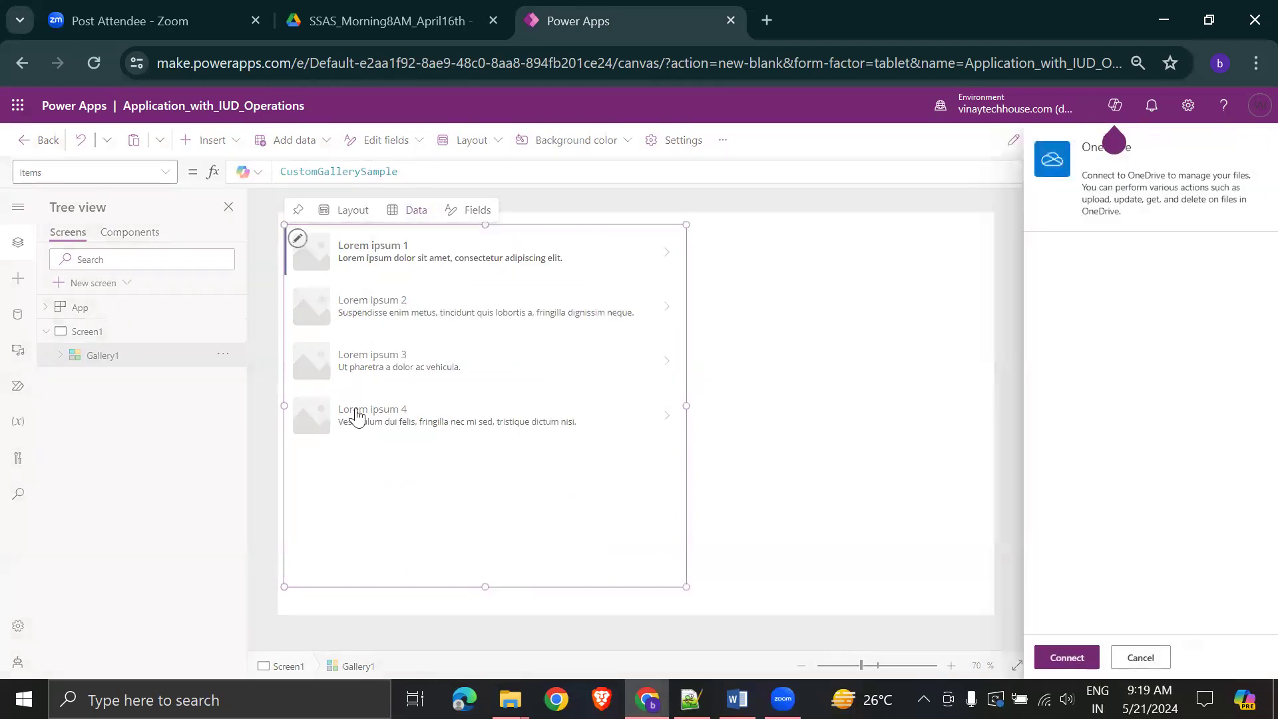
{"action": "left_click", "coordinate": [1067, 657]}
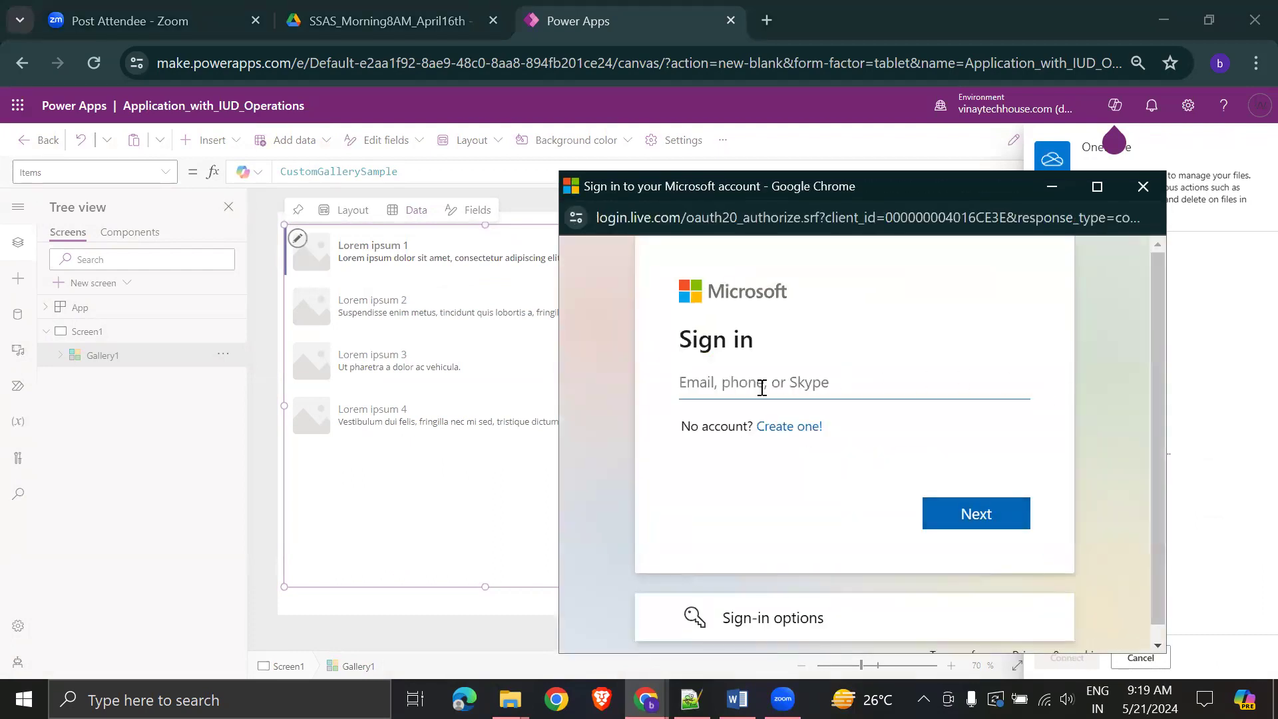
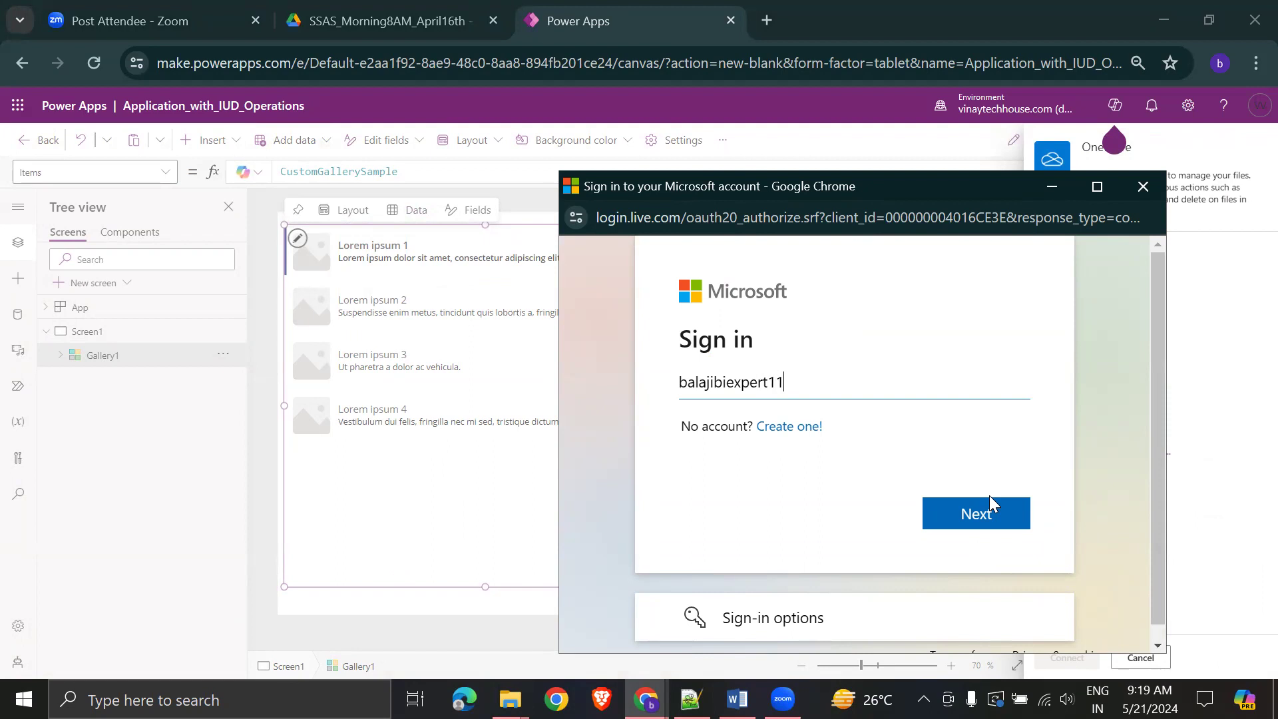
{"action": "left_click", "coordinate": [991, 525]}
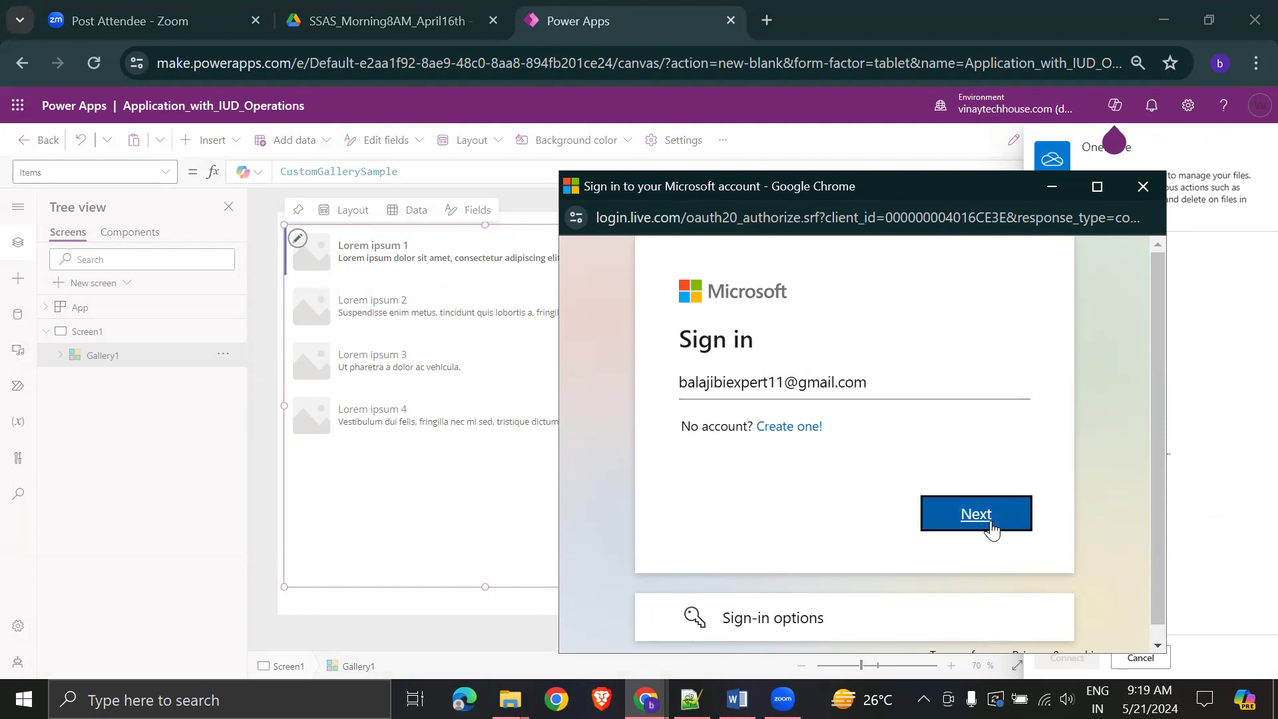
{"action": "type", "text": "••"}
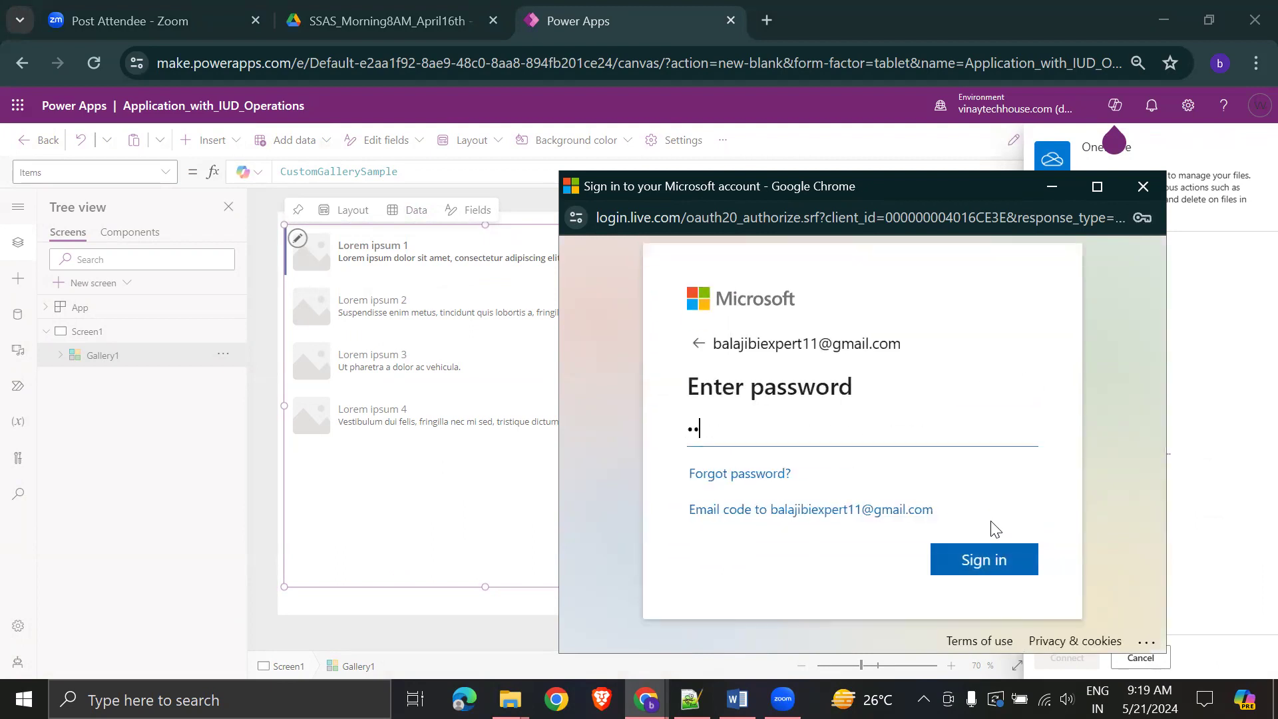
{"action": "left_click", "coordinate": [972, 566]}
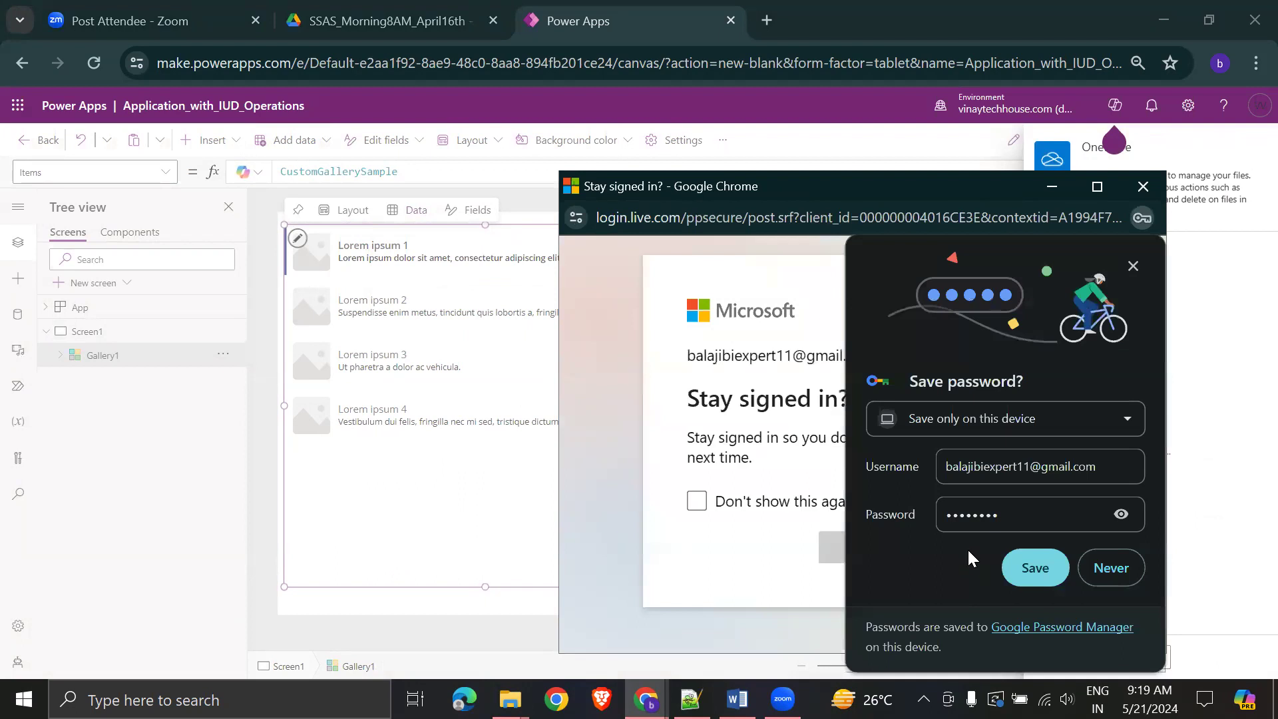
{"action": "left_click", "coordinate": [1035, 568]}
{"action": "left_click", "coordinate": [699, 503]}
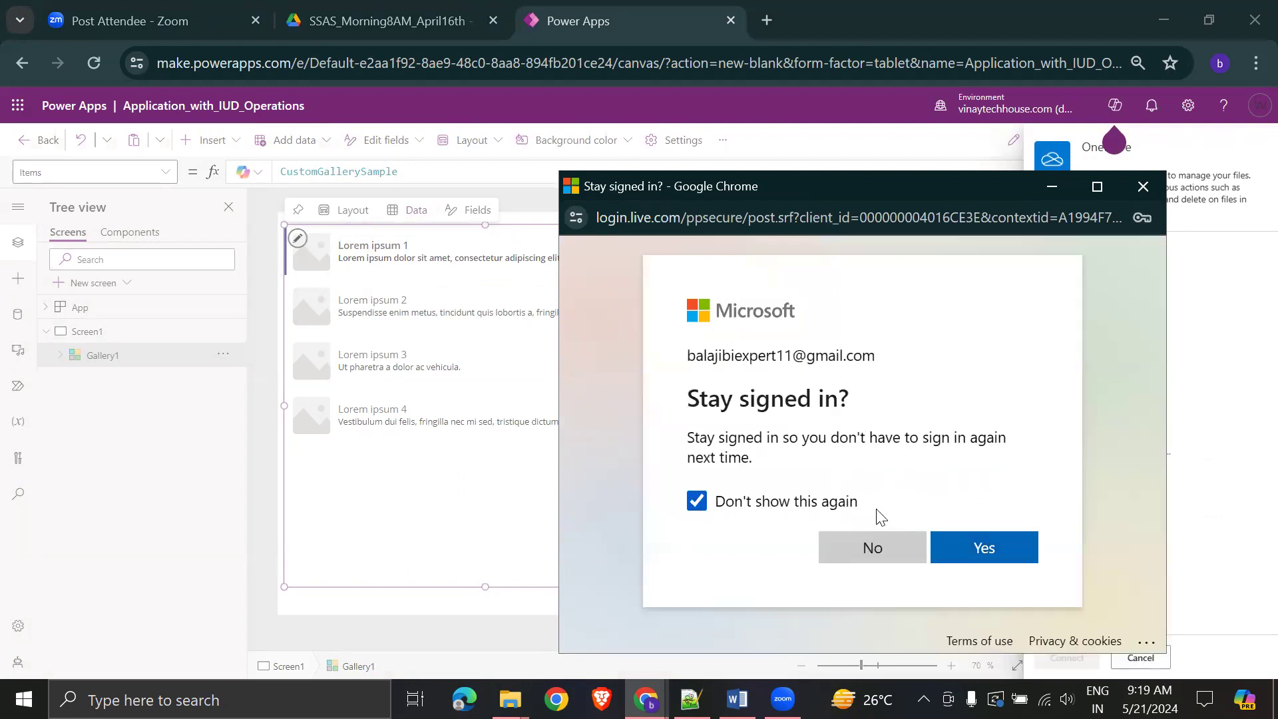
{"action": "left_click", "coordinate": [984, 547]}
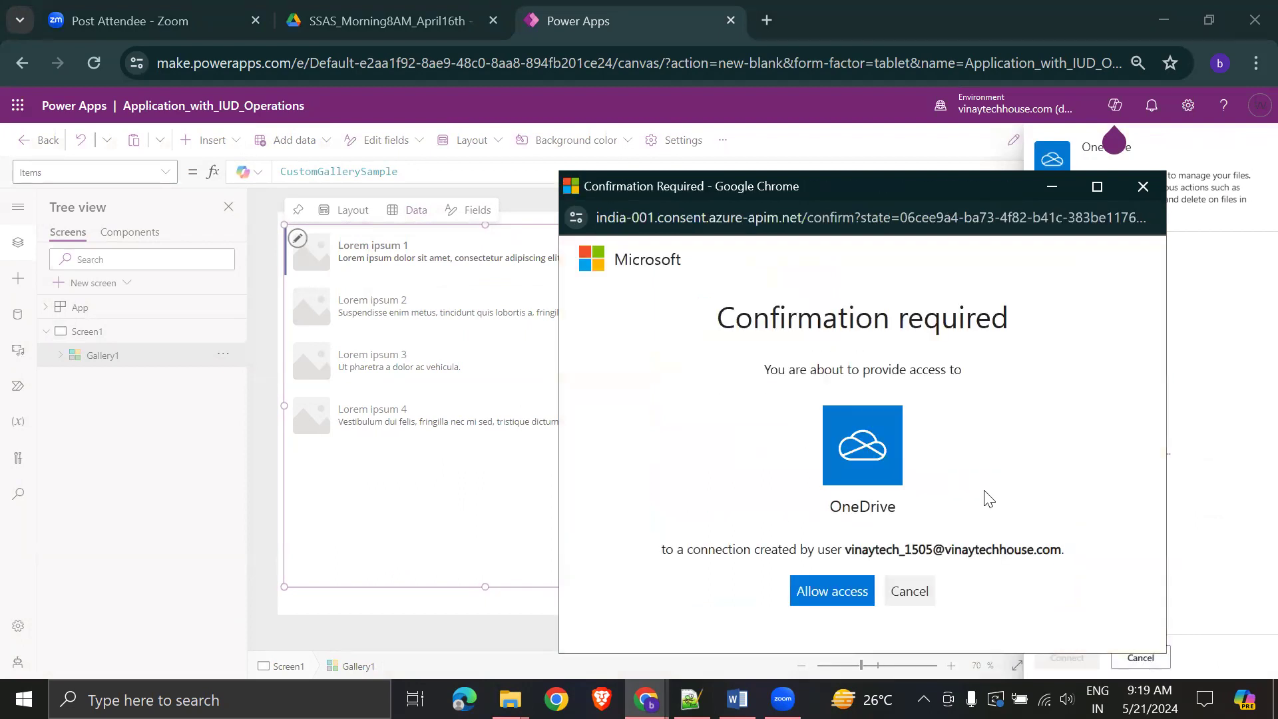
{"action": "left_click", "coordinate": [829, 591]}
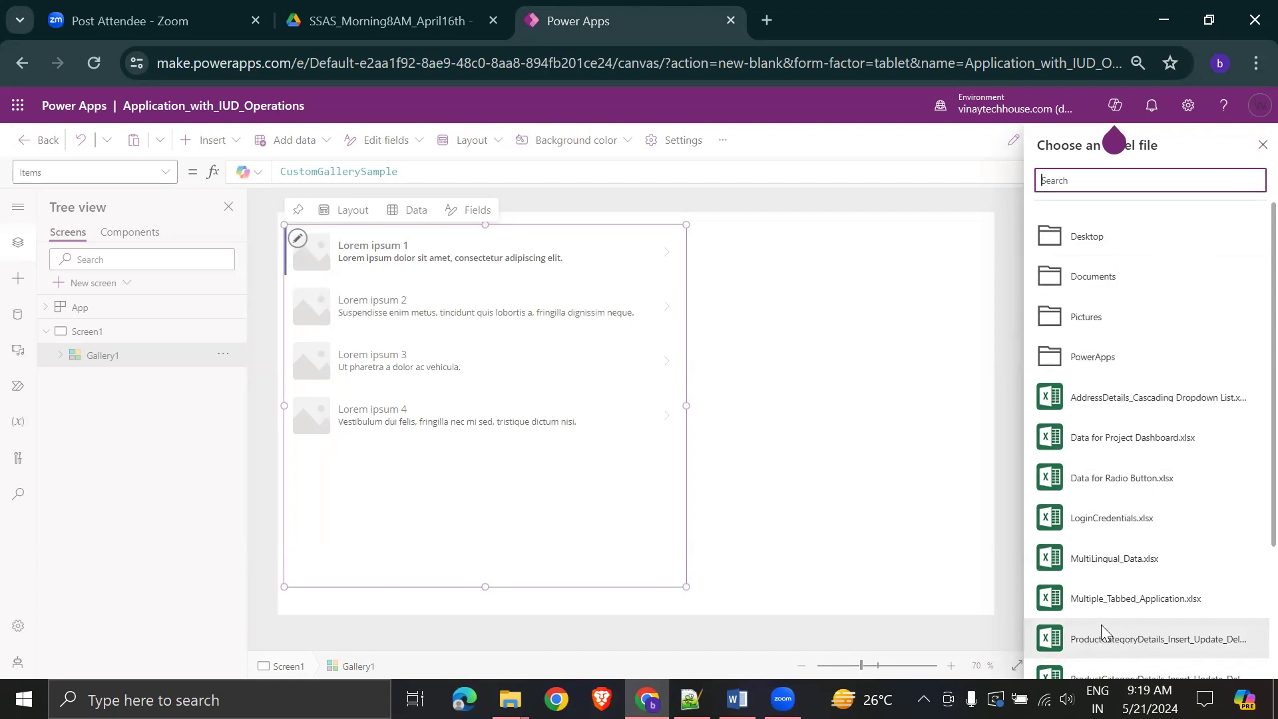
- Connect the gallery to tblProductsInformation from the first ProductCategoryDetails workbook
{"action": "scroll", "coordinate": [1132, 599], "scroll_direction": "down", "scroll_amount": 3}
{"action": "left_click", "coordinate": [1162, 466]}
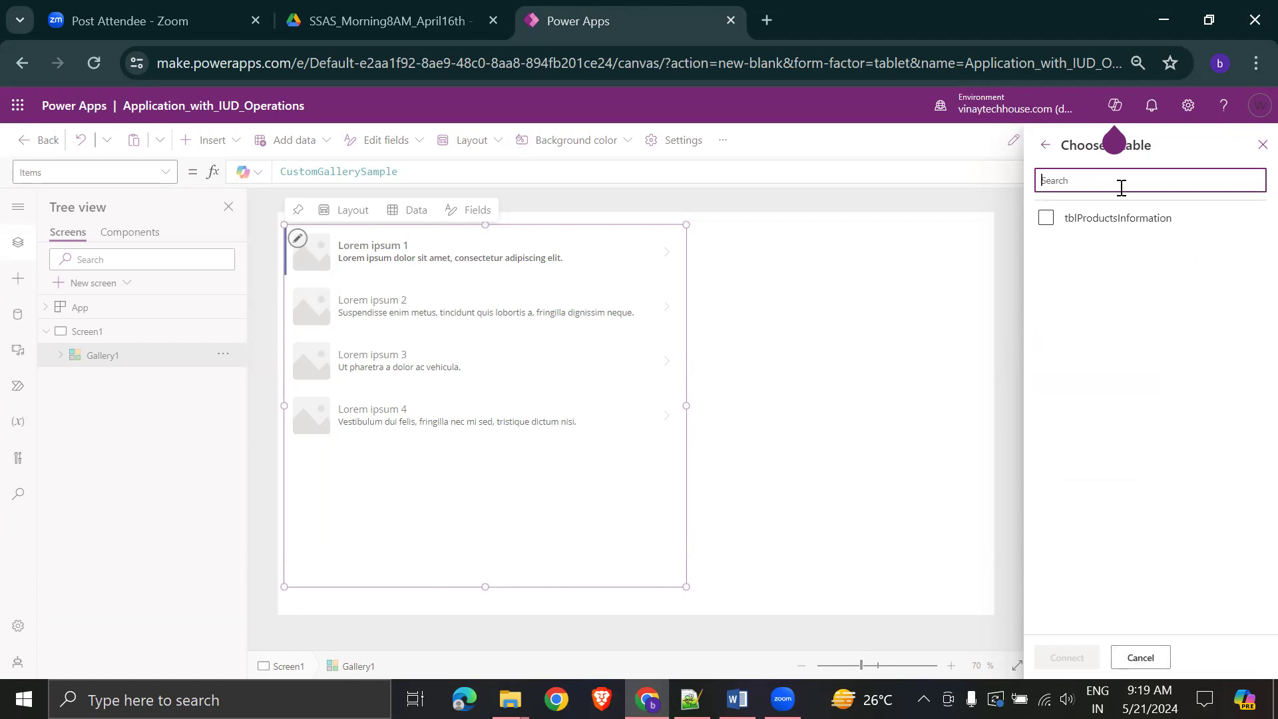
{"action": "left_click", "coordinate": [1047, 220]}
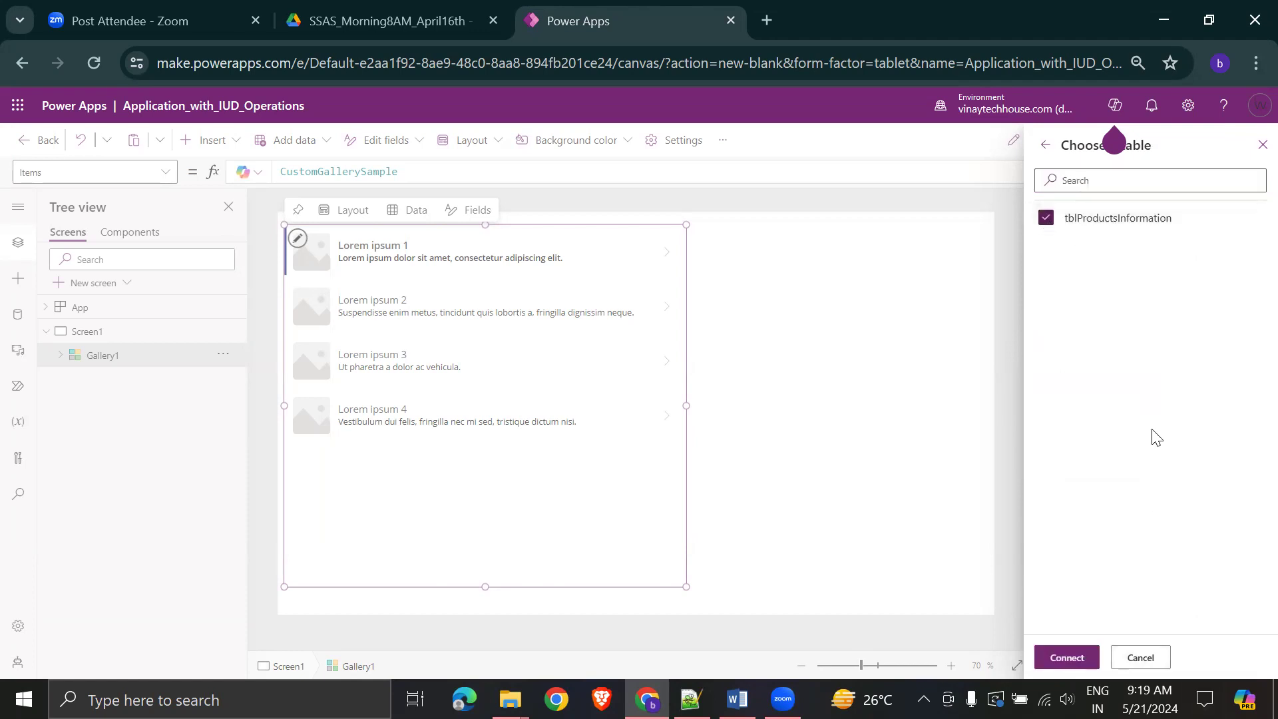
{"action": "left_click", "coordinate": [1072, 657]}
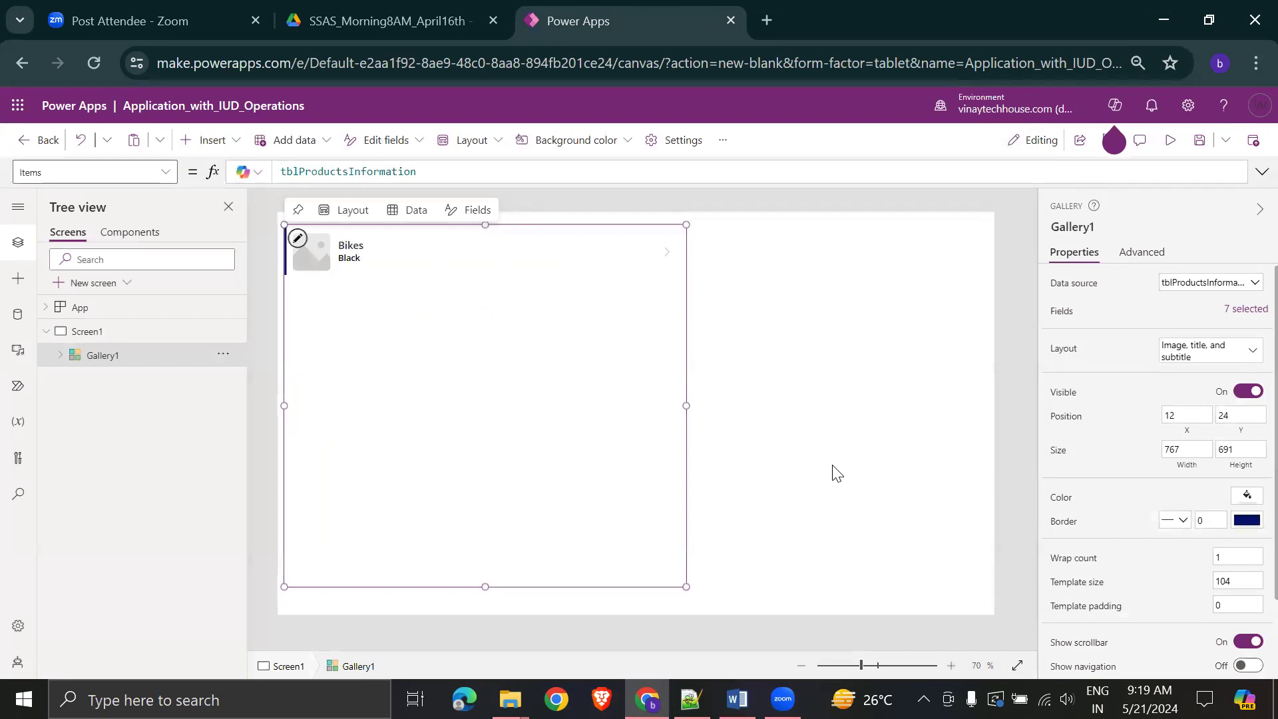
- Reopen the gallery's data sources and reconnect OneDrive with the signed-in account, allowing access
{"action": "left_click", "coordinate": [1249, 282]}
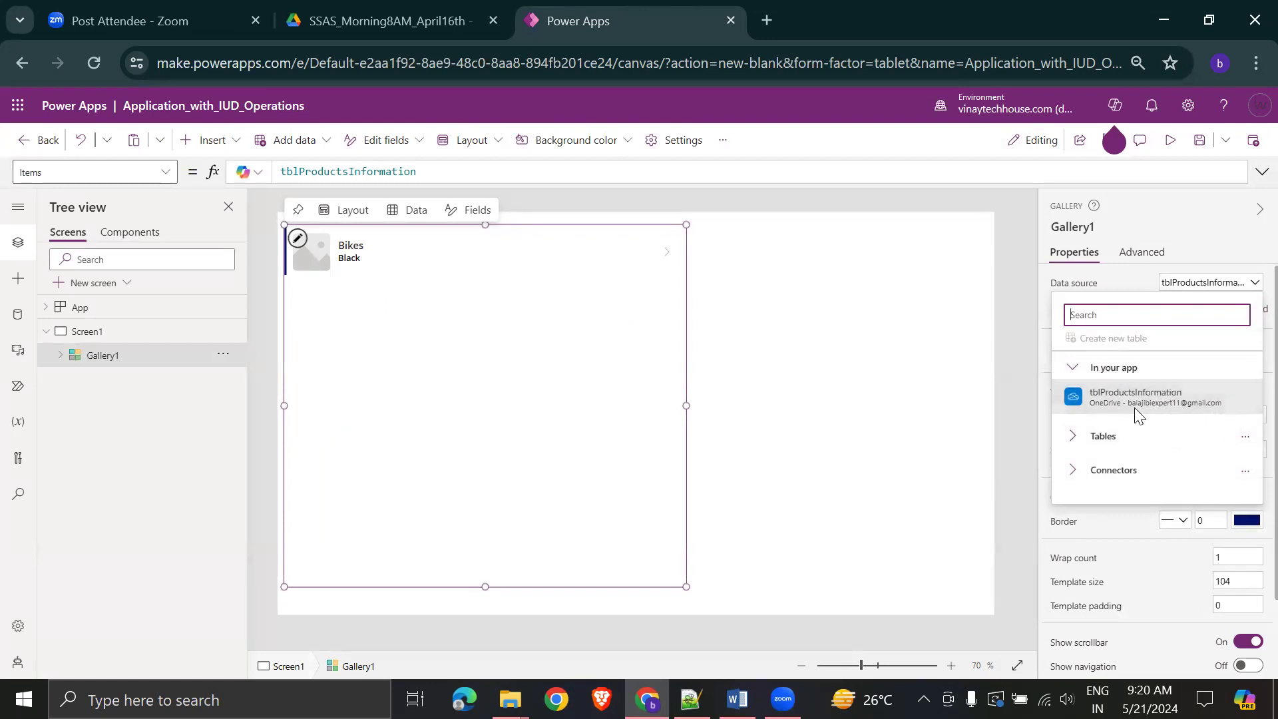
{"action": "left_click", "coordinate": [1163, 393]}
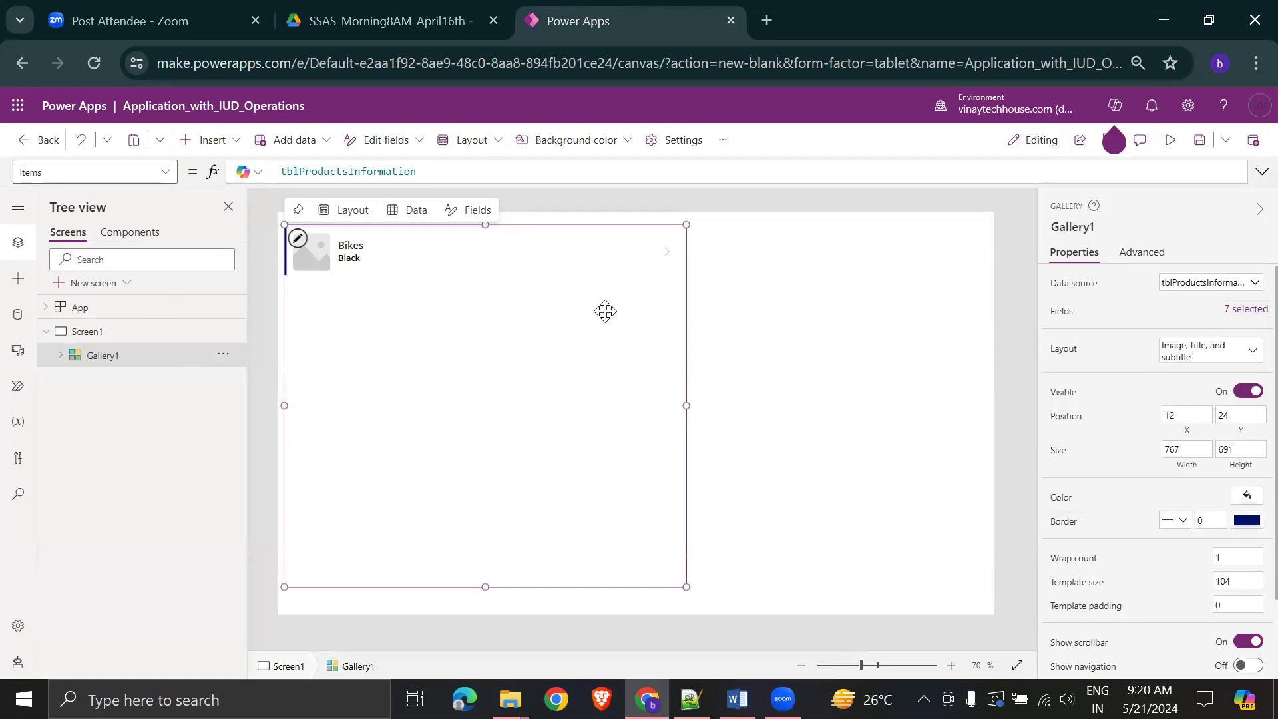
{"action": "left_click", "coordinate": [419, 210]}
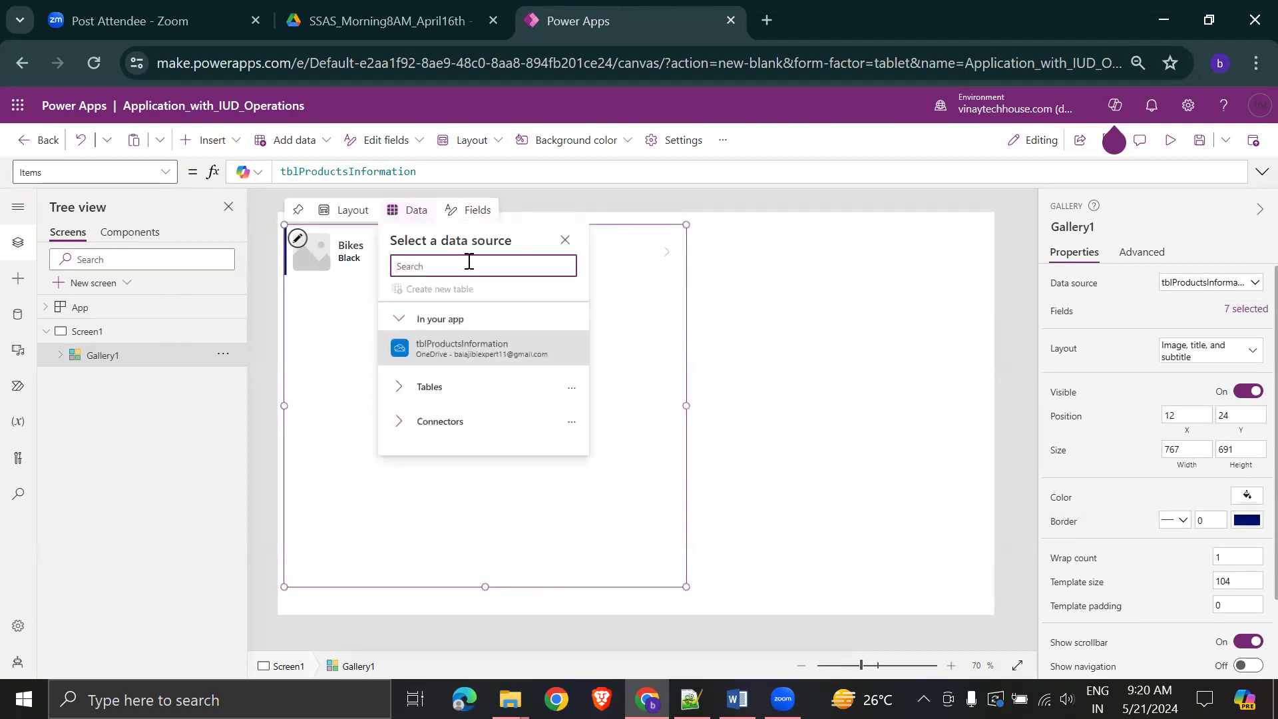
{"action": "type", "text": "Onedr"}
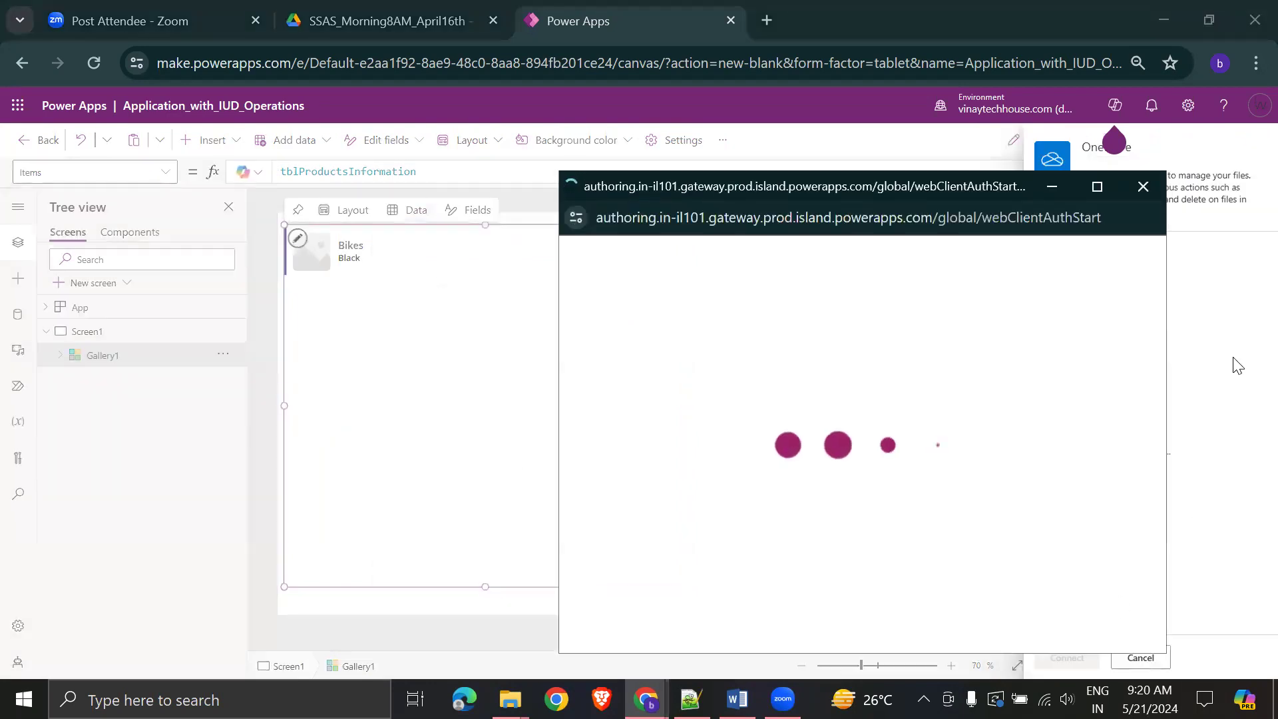
{"action": "left_click", "coordinate": [787, 426]}
{"action": "left_click", "coordinate": [853, 605]}
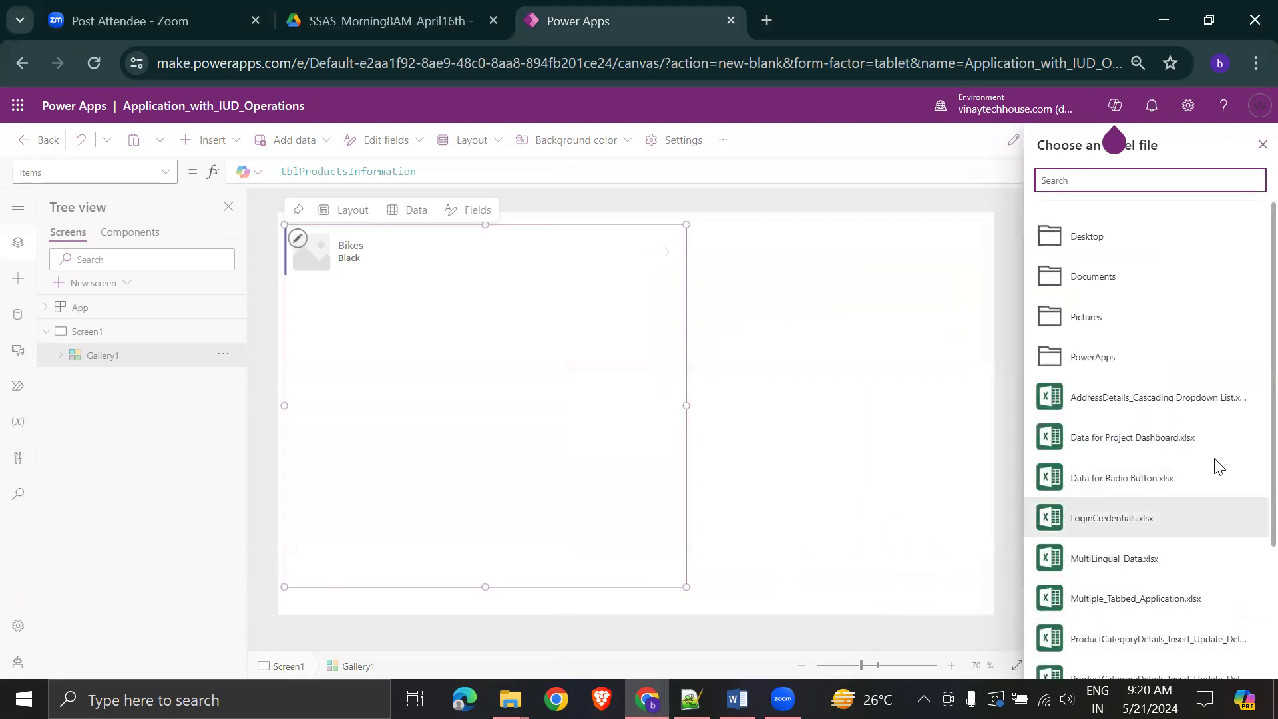
- Connect tblProductsInformation from the product category workbook, then switch to the Word notes
{"action": "scroll", "coordinate": [1178, 533], "scroll_direction": "down", "scroll_amount": 3}
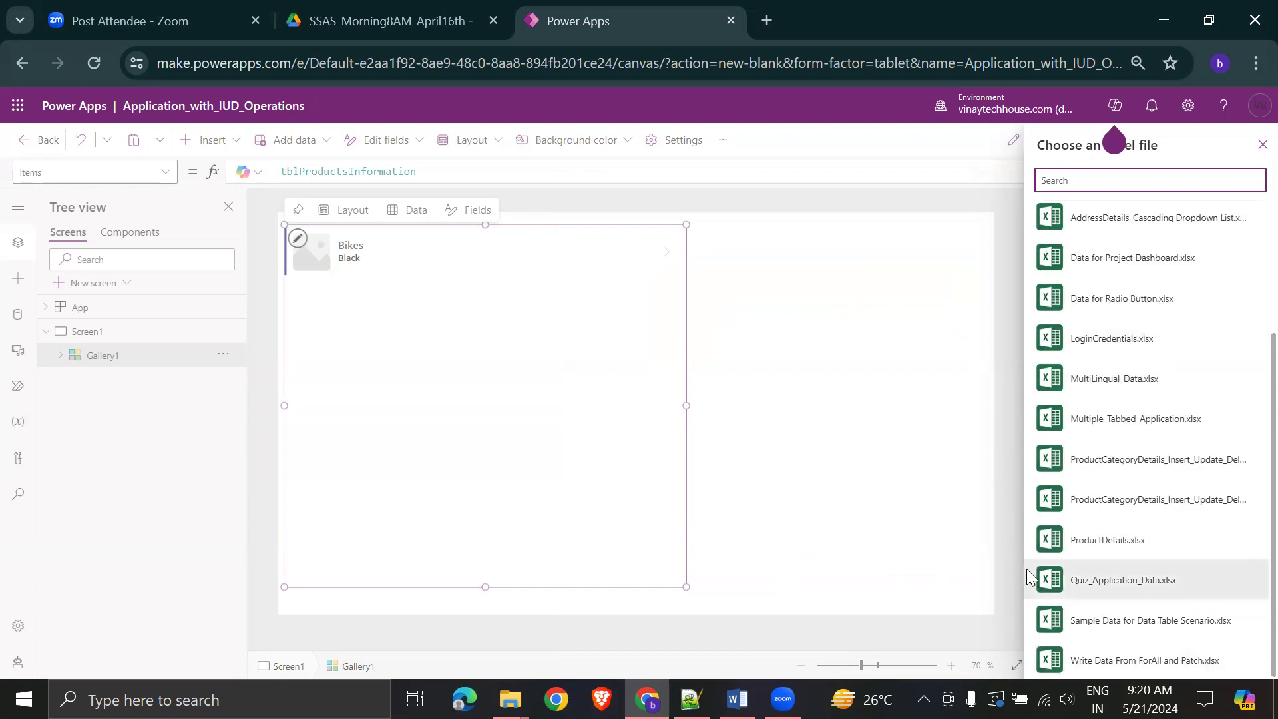
{"action": "left_click", "coordinate": [1193, 497]}
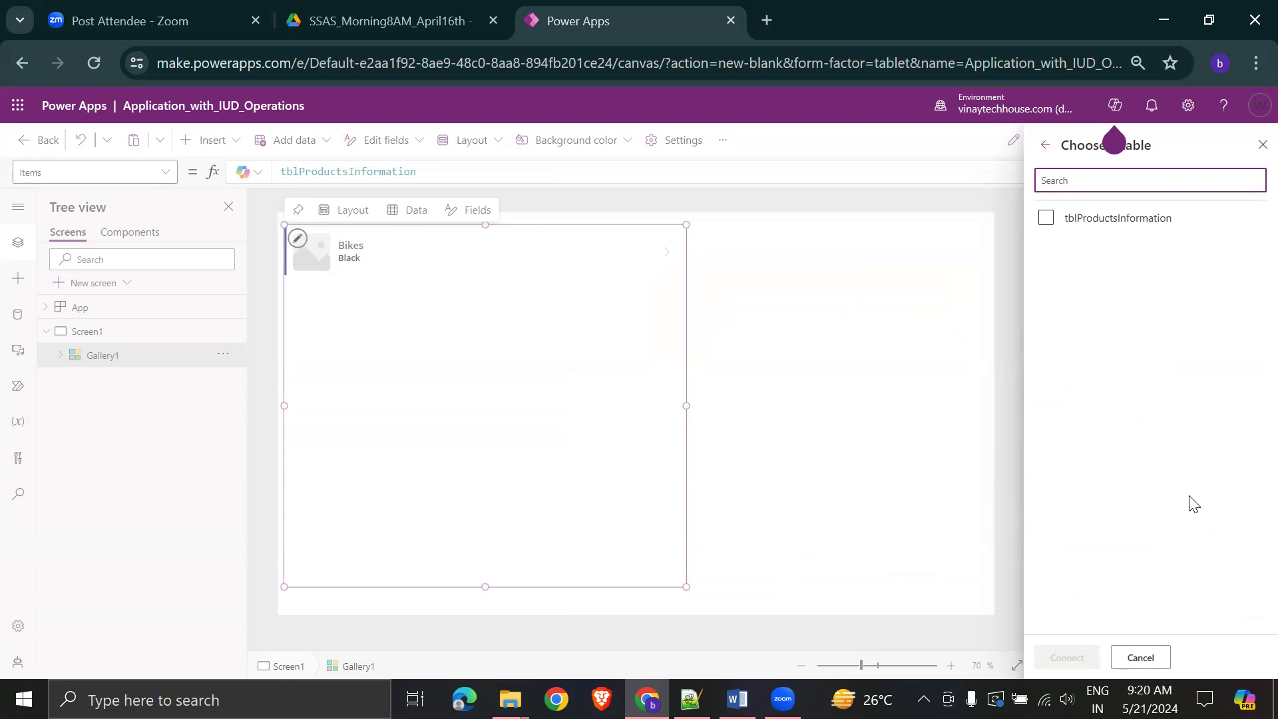
{"action": "left_click", "coordinate": [1047, 218]}
{"action": "left_click", "coordinate": [1073, 654]}
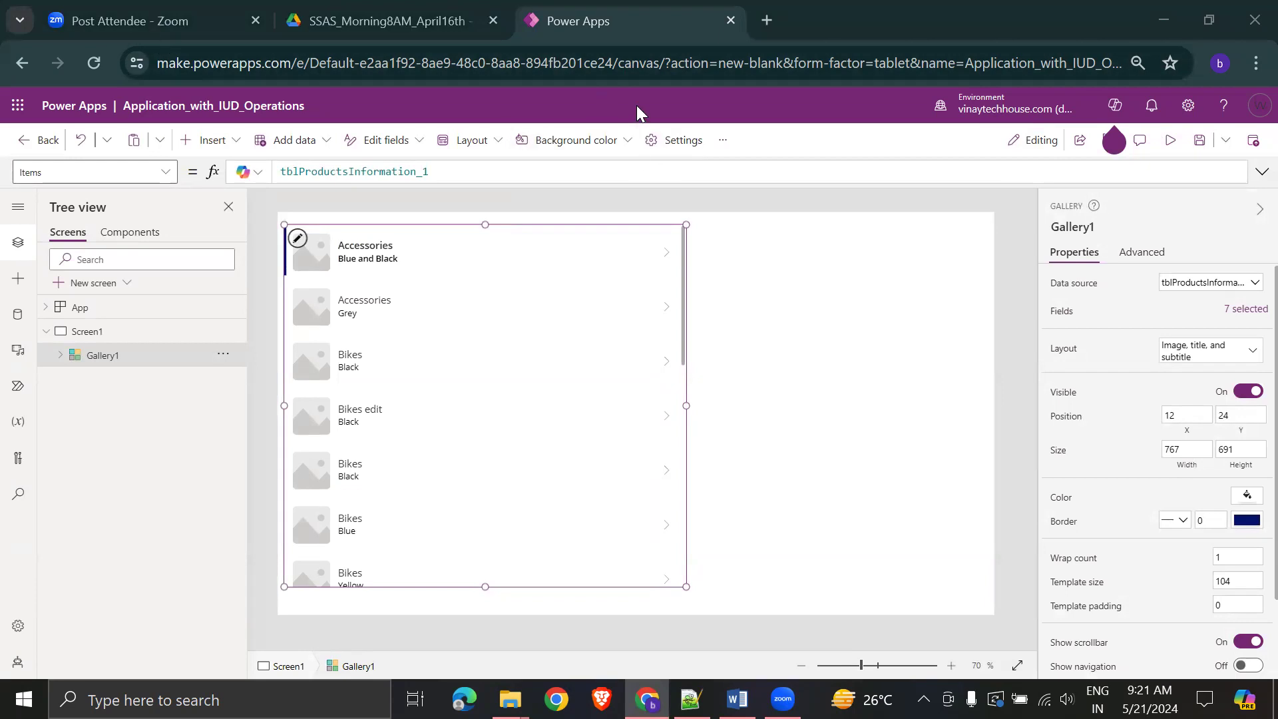
{"action": "left_click", "coordinate": [769, 456]}
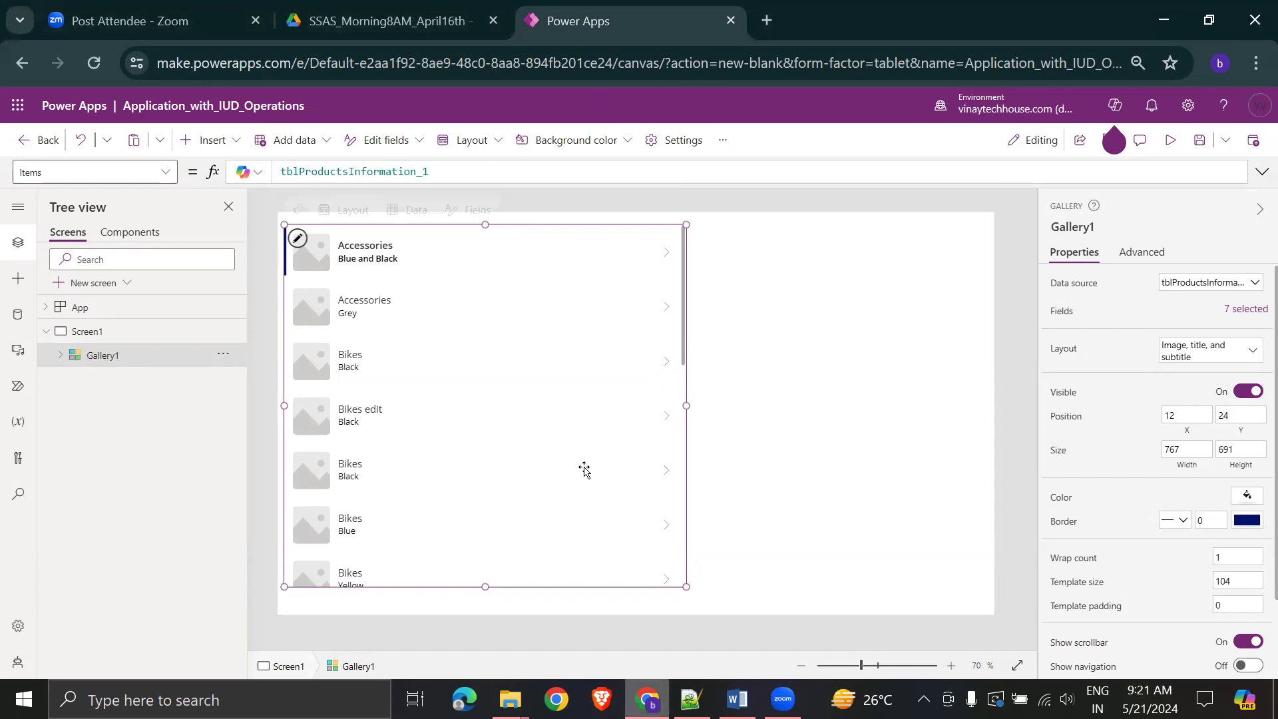
{"action": "key", "text": "alt+Tab"}
- Scroll the Word notes to the 'Let's try to RETRIEVE' edit form section, then return to Power Apps
{"action": "scroll", "coordinate": [959, 380], "scroll_direction": "down", "scroll_amount": 1}
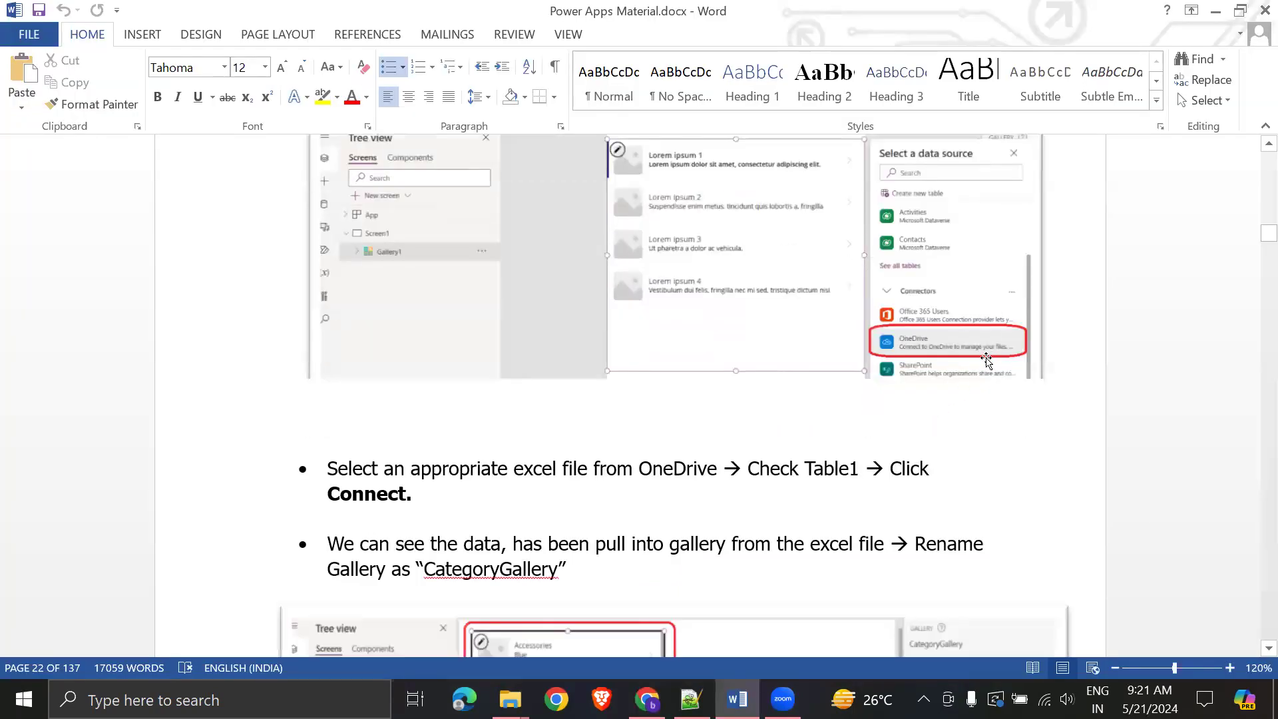
{"action": "scroll", "coordinate": [976, 419], "scroll_direction": "down", "scroll_amount": 7}
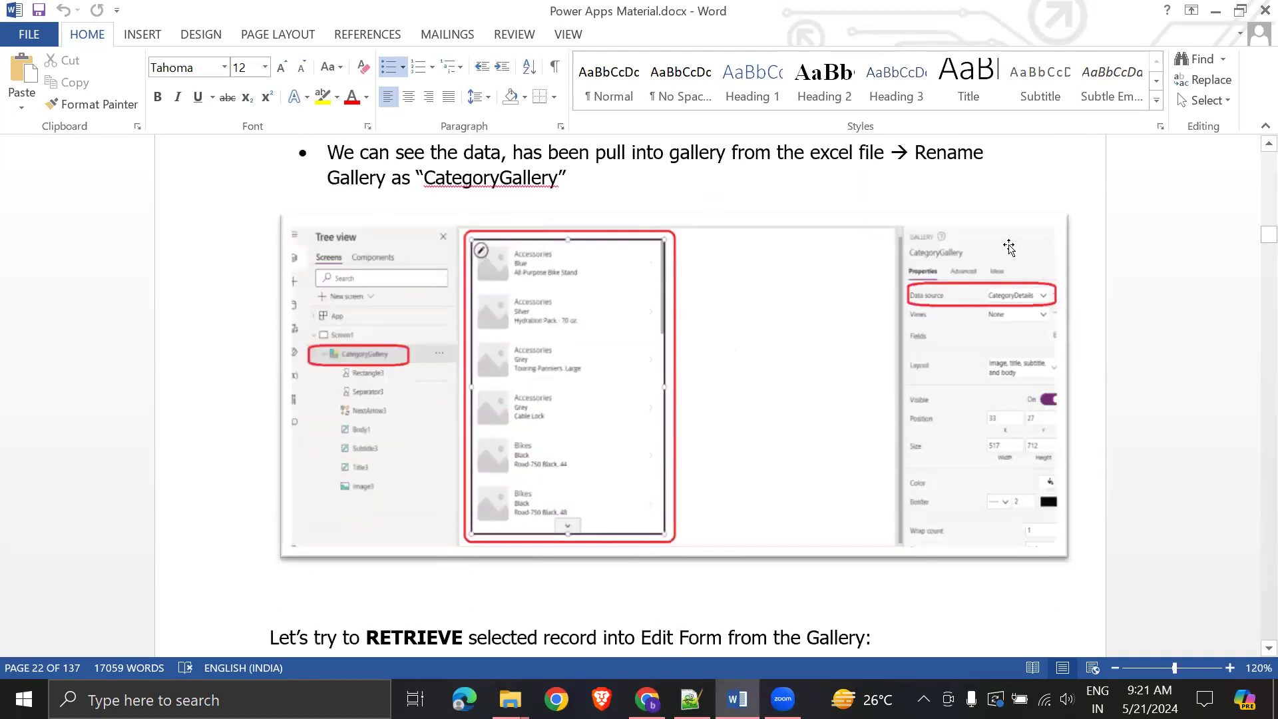
{"action": "scroll", "coordinate": [633, 399], "scroll_direction": "down", "scroll_amount": 4}
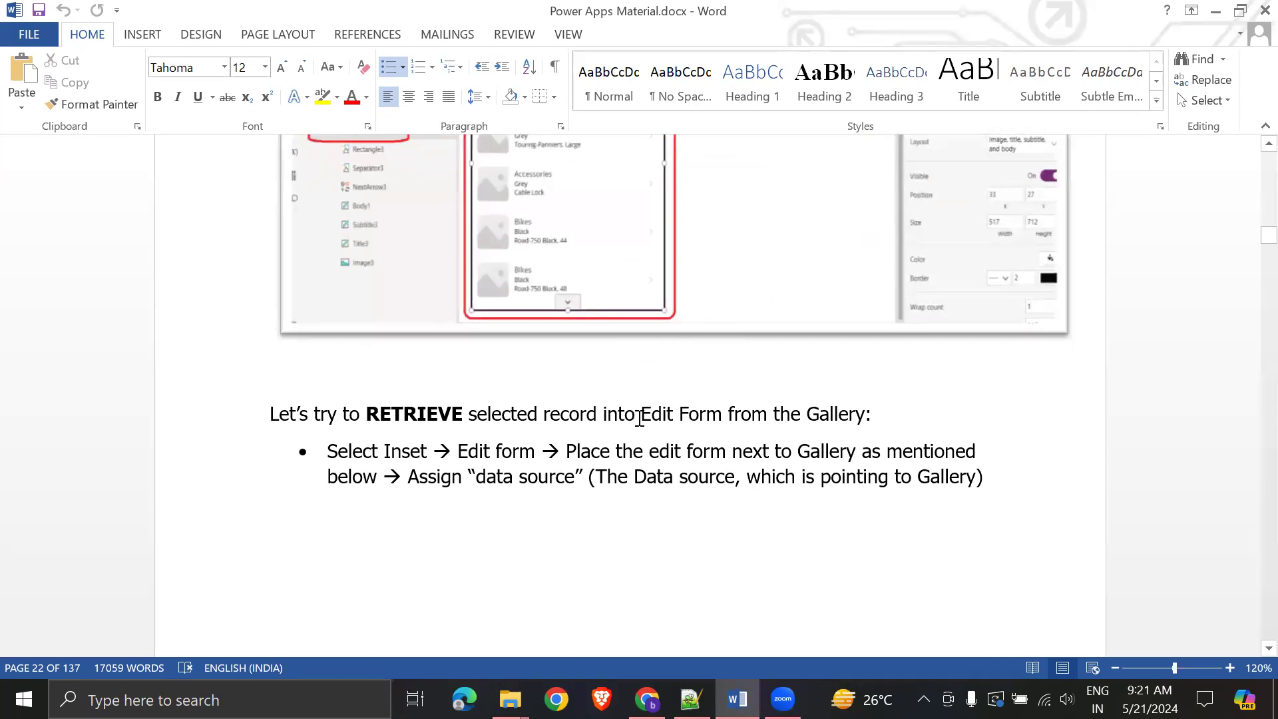
{"action": "left_click_drag", "start_coordinate": [642, 412], "coordinate": [813, 394]}
{"action": "left_click", "coordinate": [995, 487]}
{"action": "key", "text": "alt+Tab"}
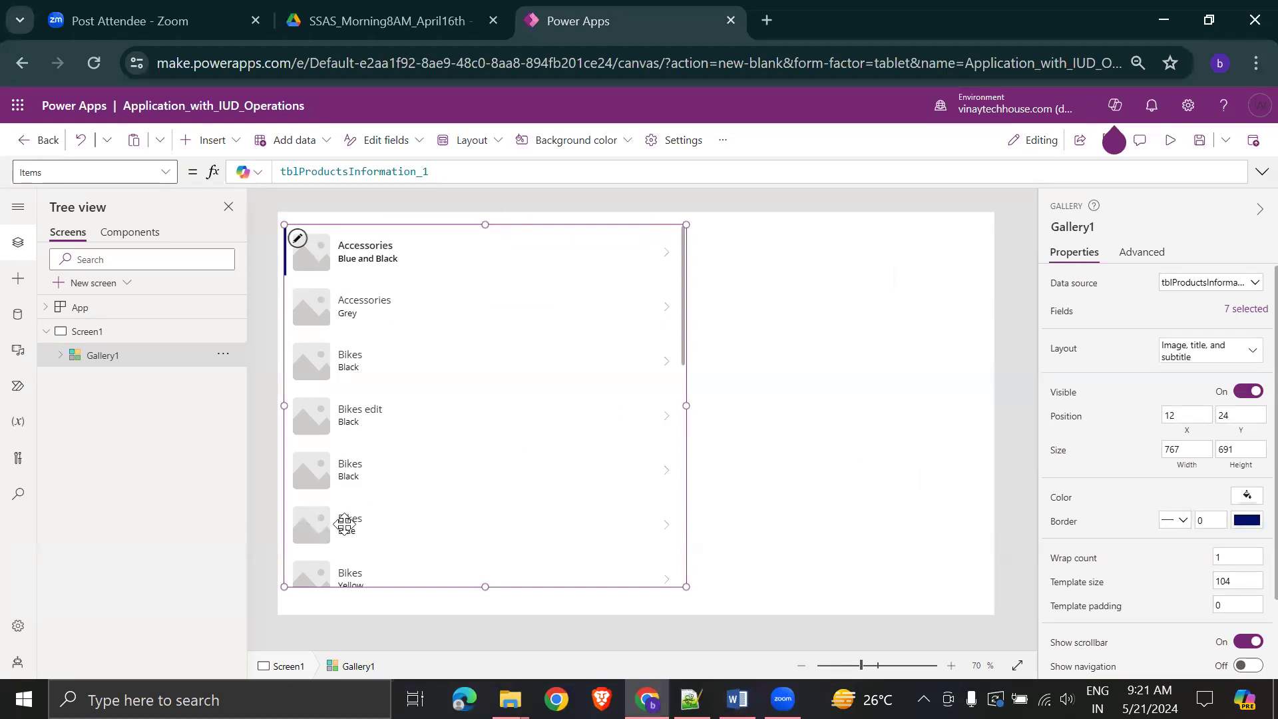
- Set Gallery1's layout to 'Image, title, subtitle, and body'
{"action": "left_click", "coordinate": [853, 426]}
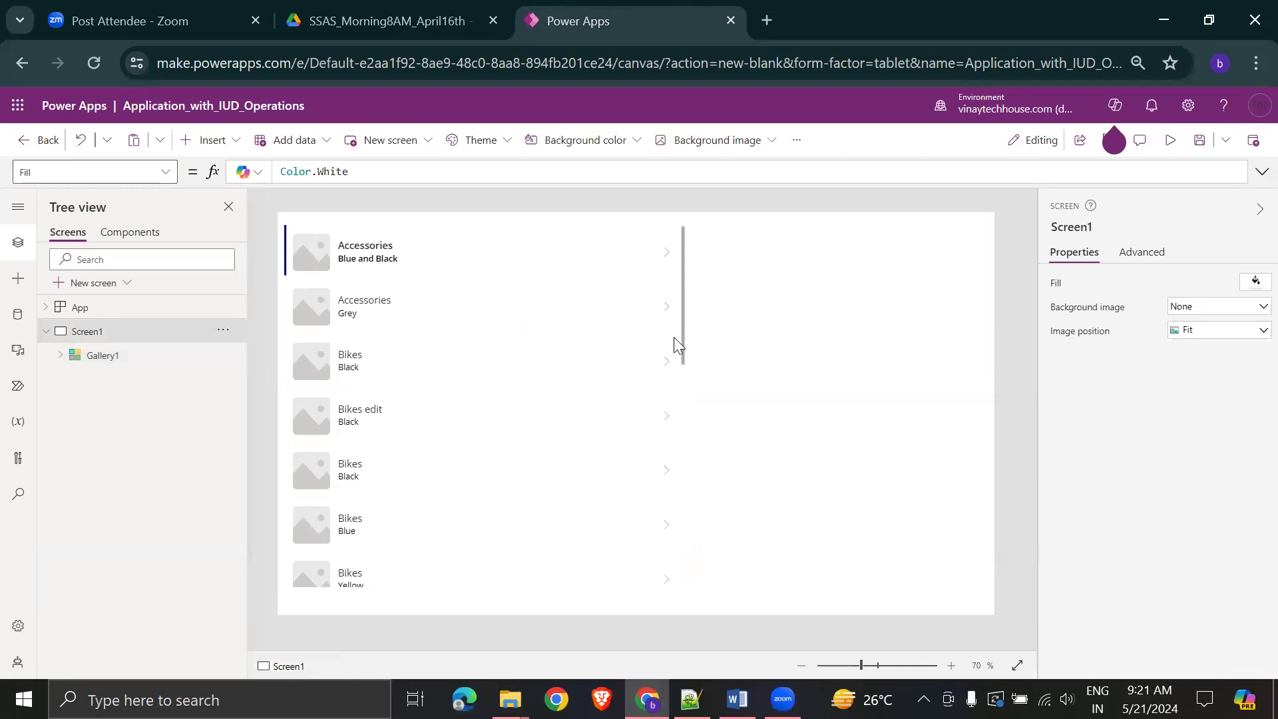
{"action": "left_click", "coordinate": [354, 364]}
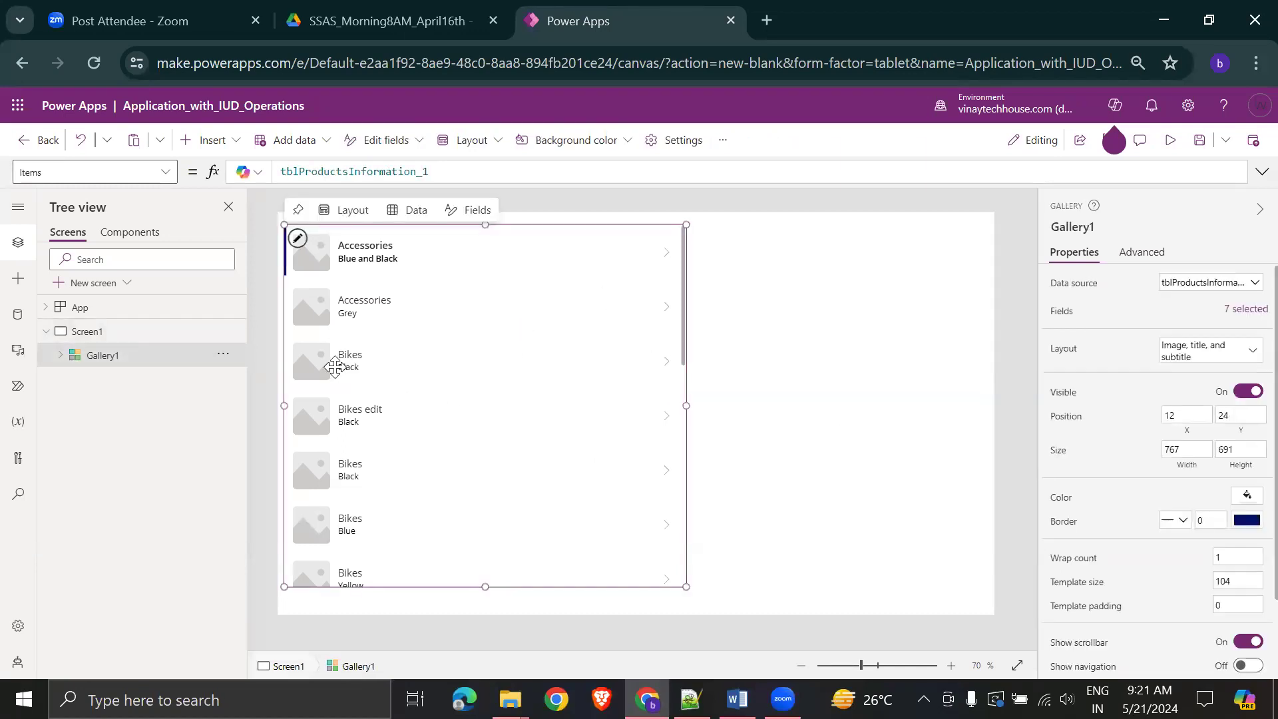
{"action": "left_click", "coordinate": [805, 437]}
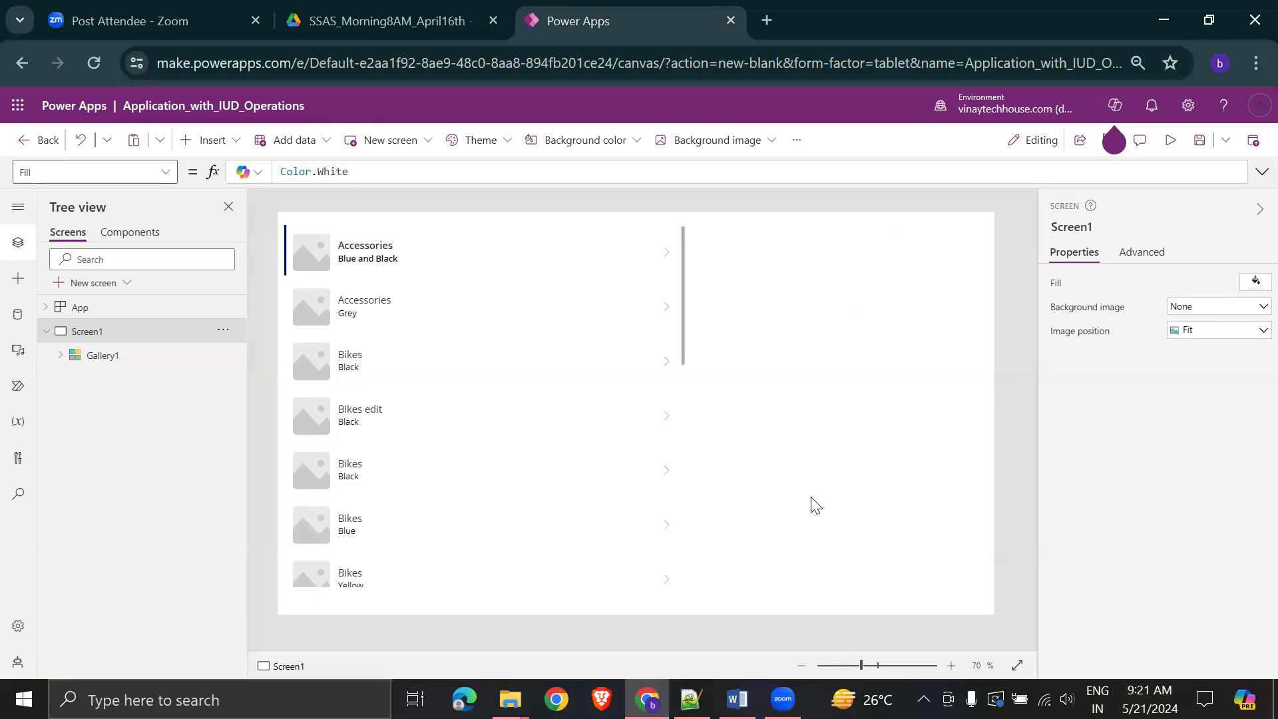
{"action": "left_click", "coordinate": [521, 346]}
{"action": "left_click", "coordinate": [904, 406]}
{"action": "left_click", "coordinate": [472, 381]}
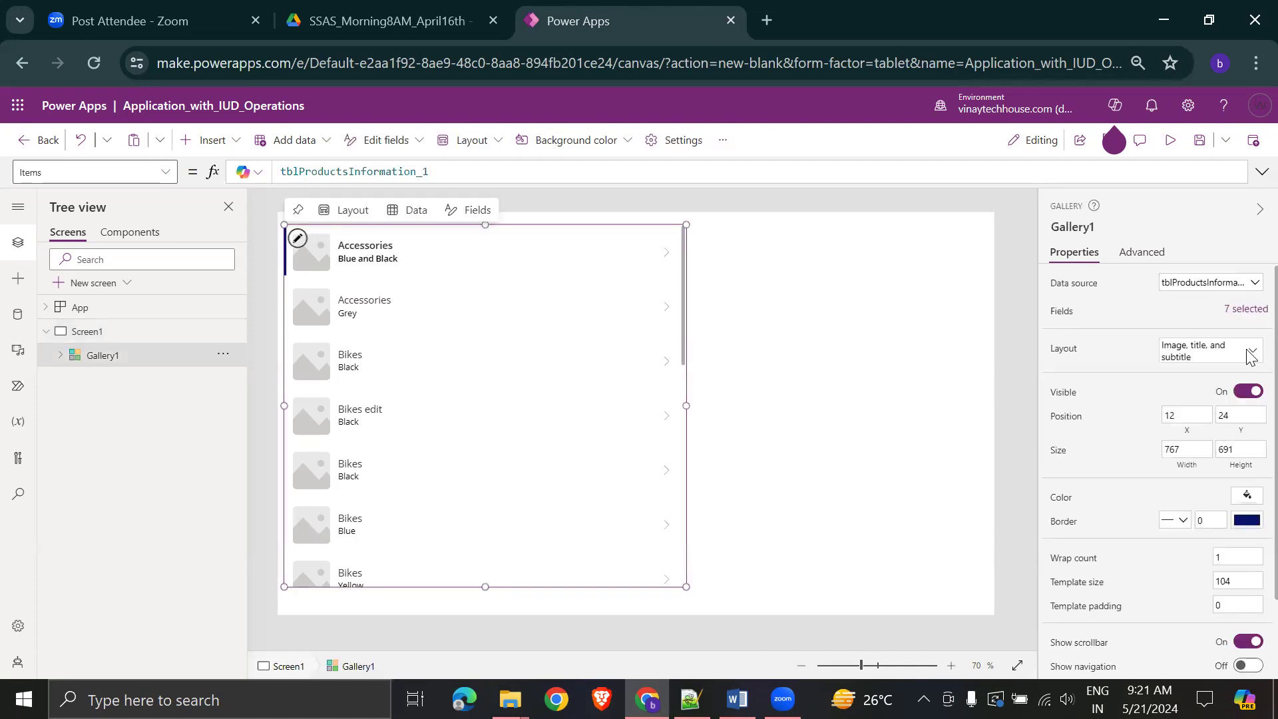
{"action": "left_click", "coordinate": [1247, 354]}
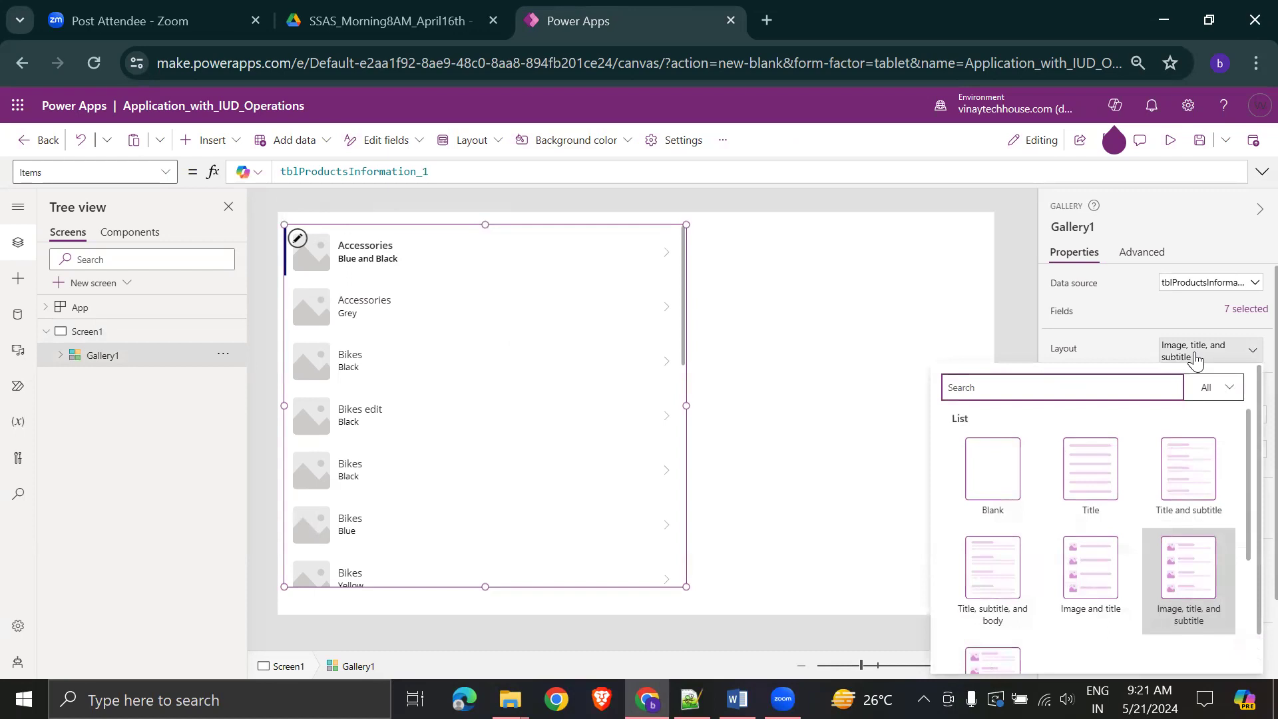
{"action": "left_click", "coordinate": [981, 585]}
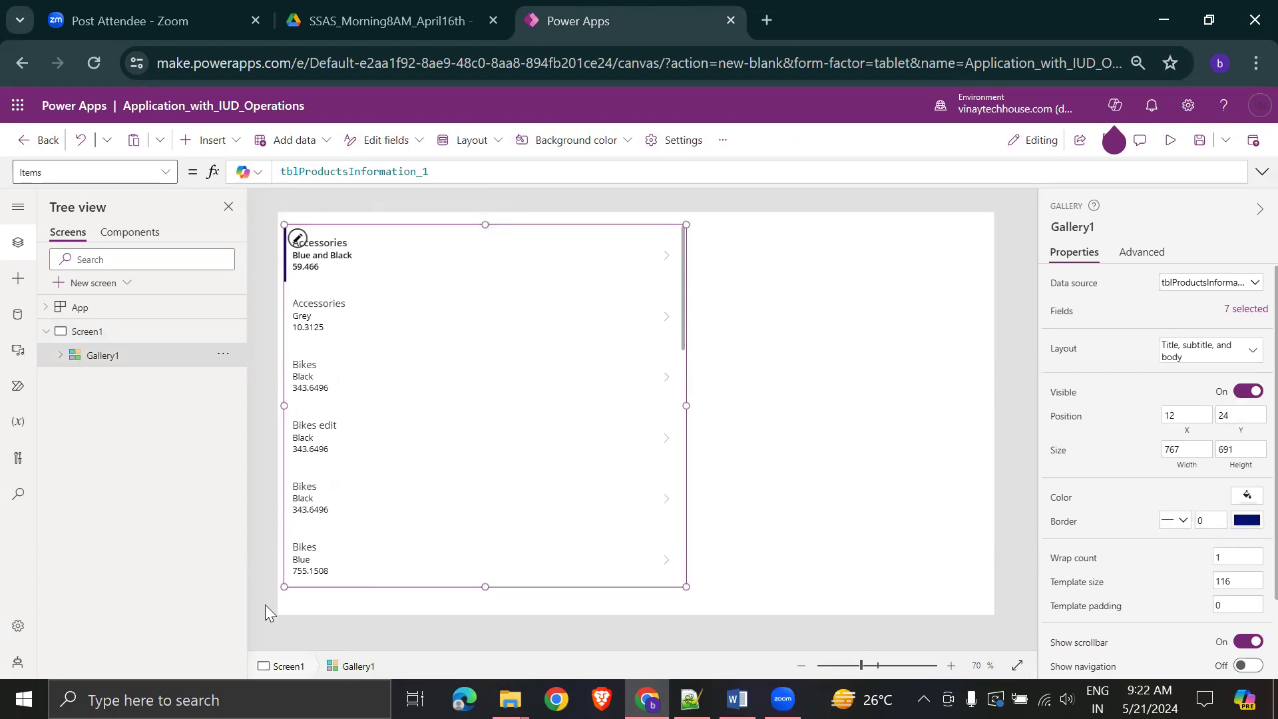
{"action": "left_click", "coordinate": [1248, 351]}
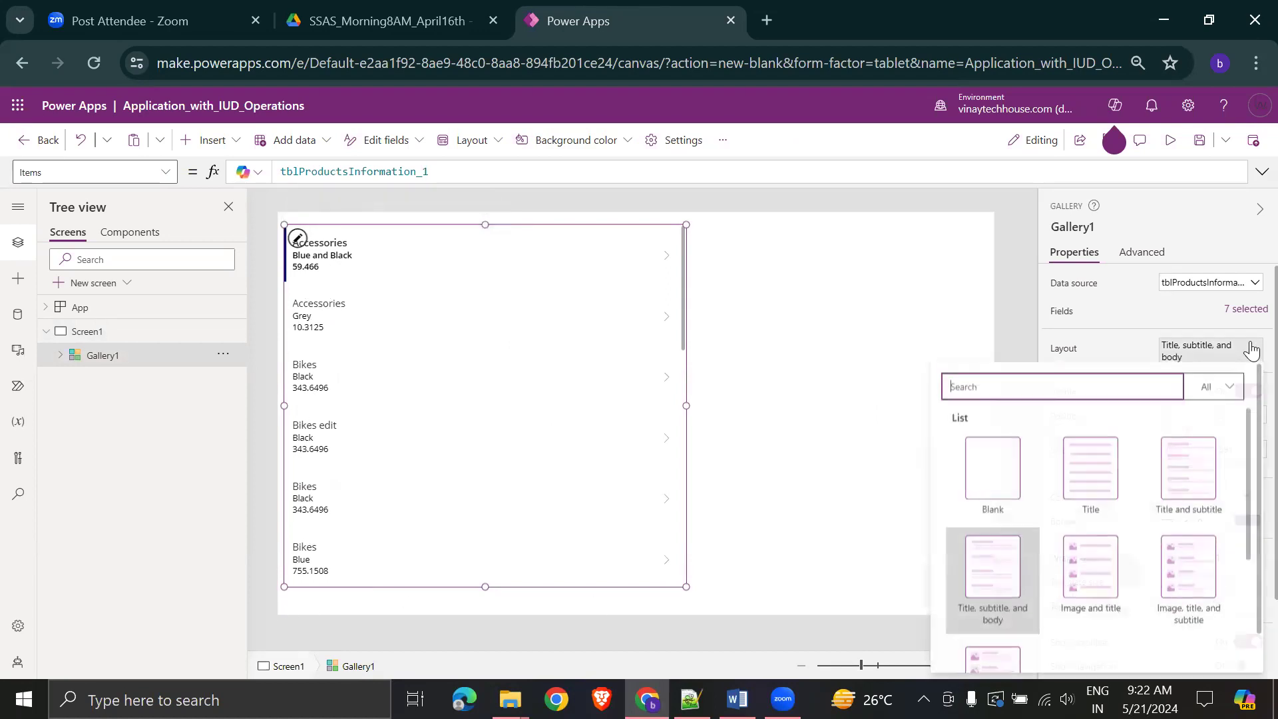
{"action": "scroll", "coordinate": [1131, 566], "scroll_direction": "down", "scroll_amount": 4}
{"action": "scroll", "coordinate": [1006, 535], "scroll_direction": "up", "scroll_amount": 2}
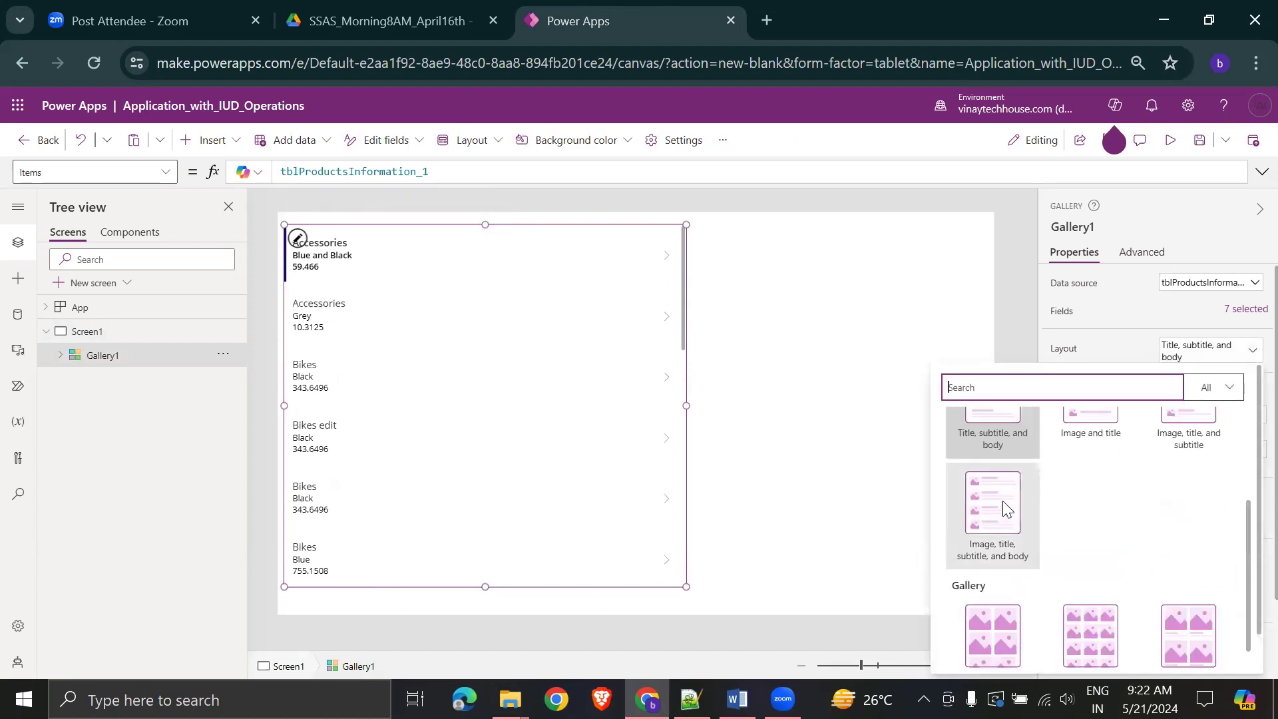
{"action": "left_click", "coordinate": [981, 503]}
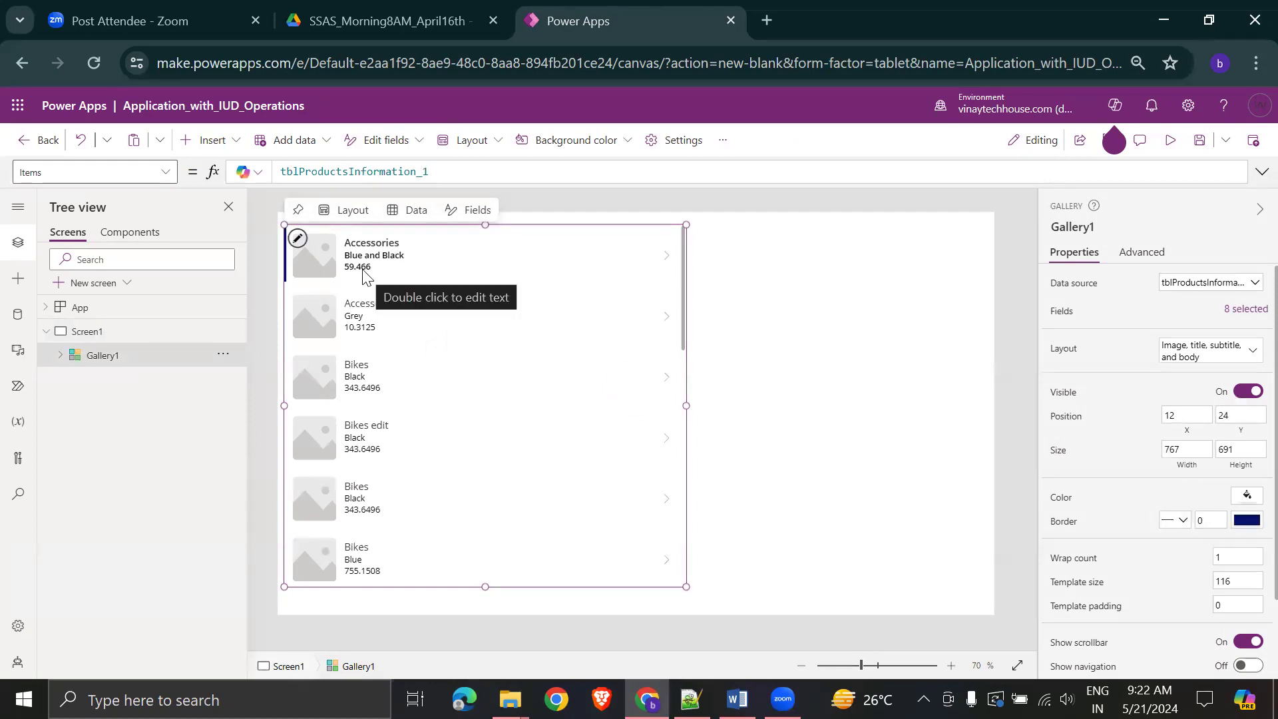
- Narrow Gallery1 to 537 wide
{"action": "left_click", "coordinate": [821, 391]}
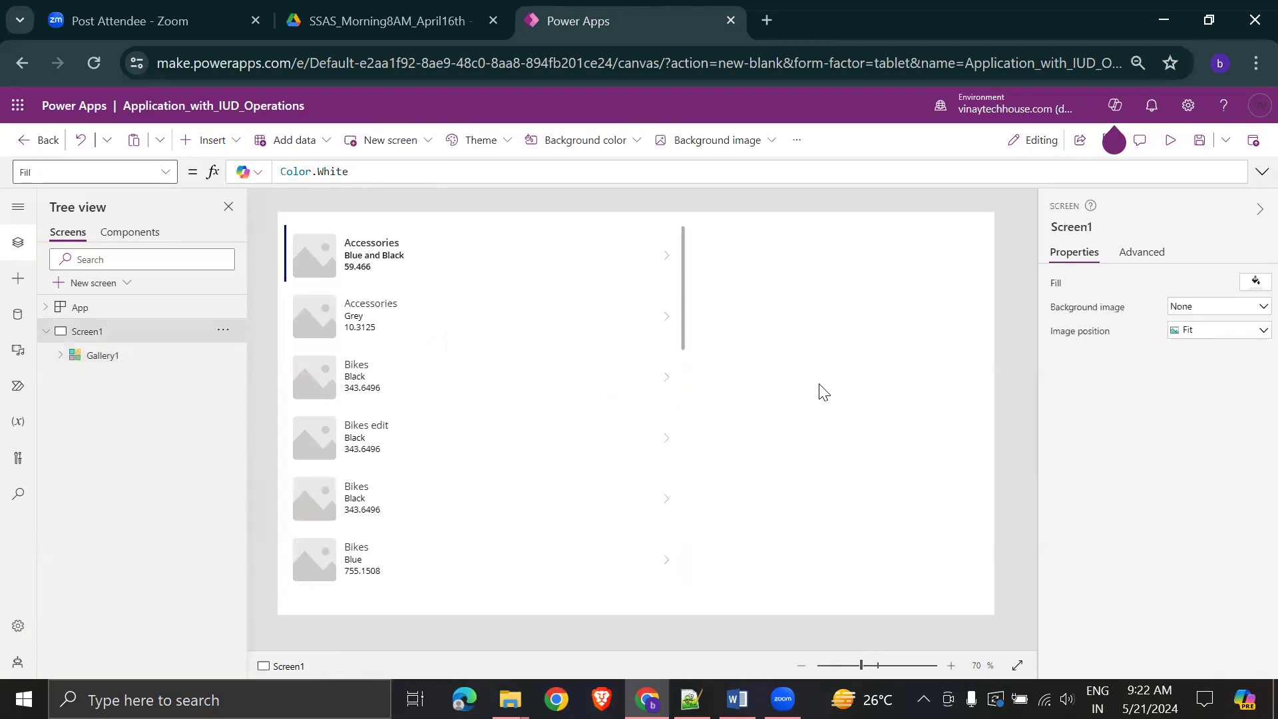
{"action": "left_click", "coordinate": [627, 393]}
{"action": "left_click_drag", "start_coordinate": [686, 405], "coordinate": [566, 406]}
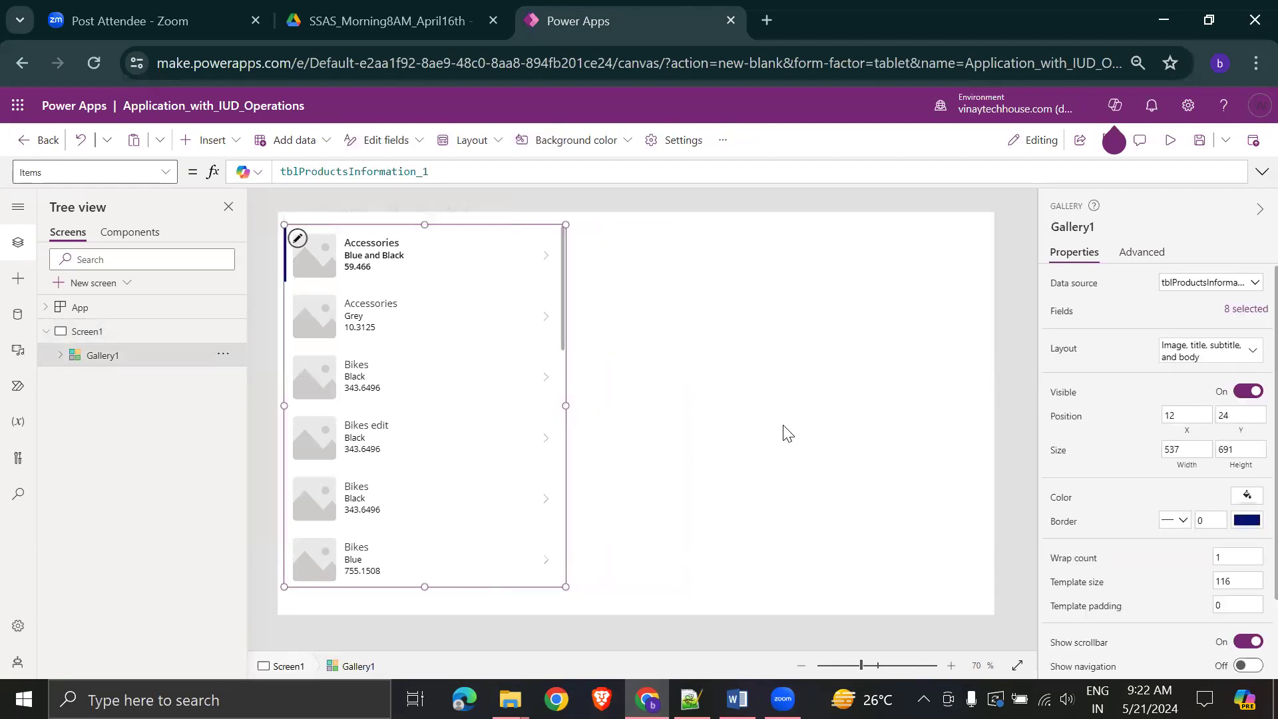
{"action": "mouse_move", "coordinate": [390, 326]}
{"action": "key", "text": "alt+Tab"}
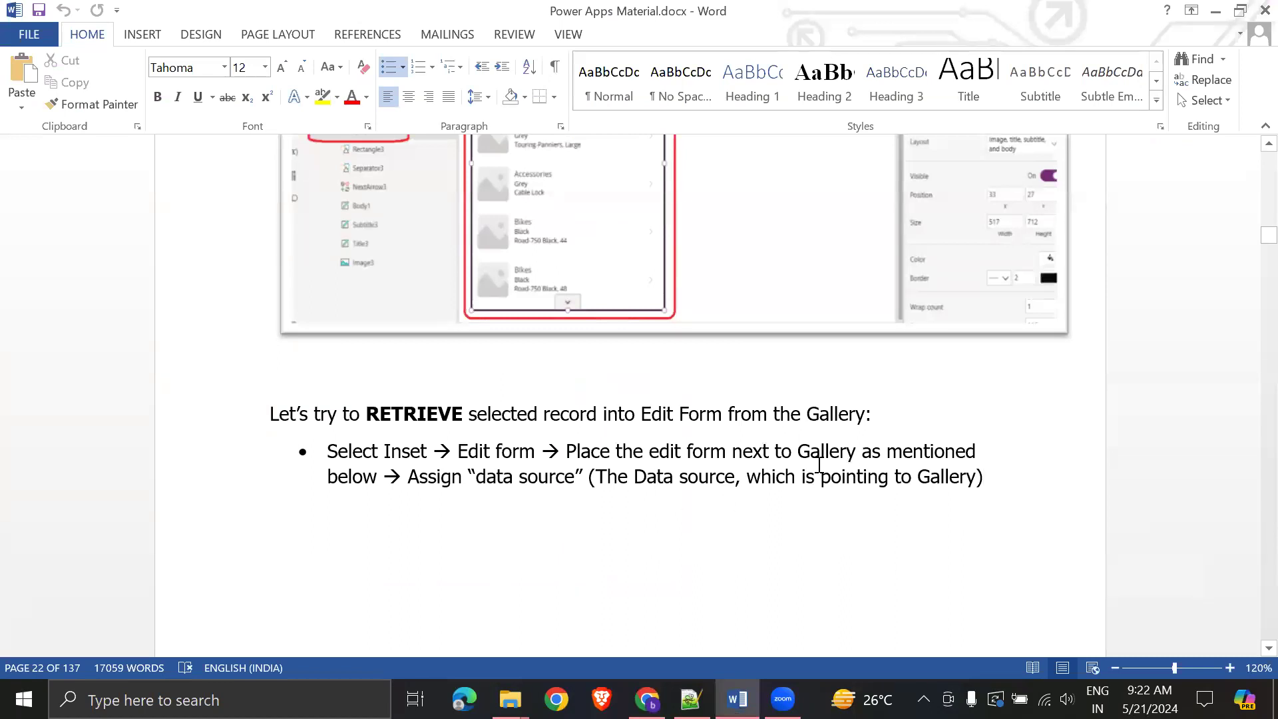
{"action": "left_click_drag", "start_coordinate": [645, 411], "coordinate": [728, 409]}
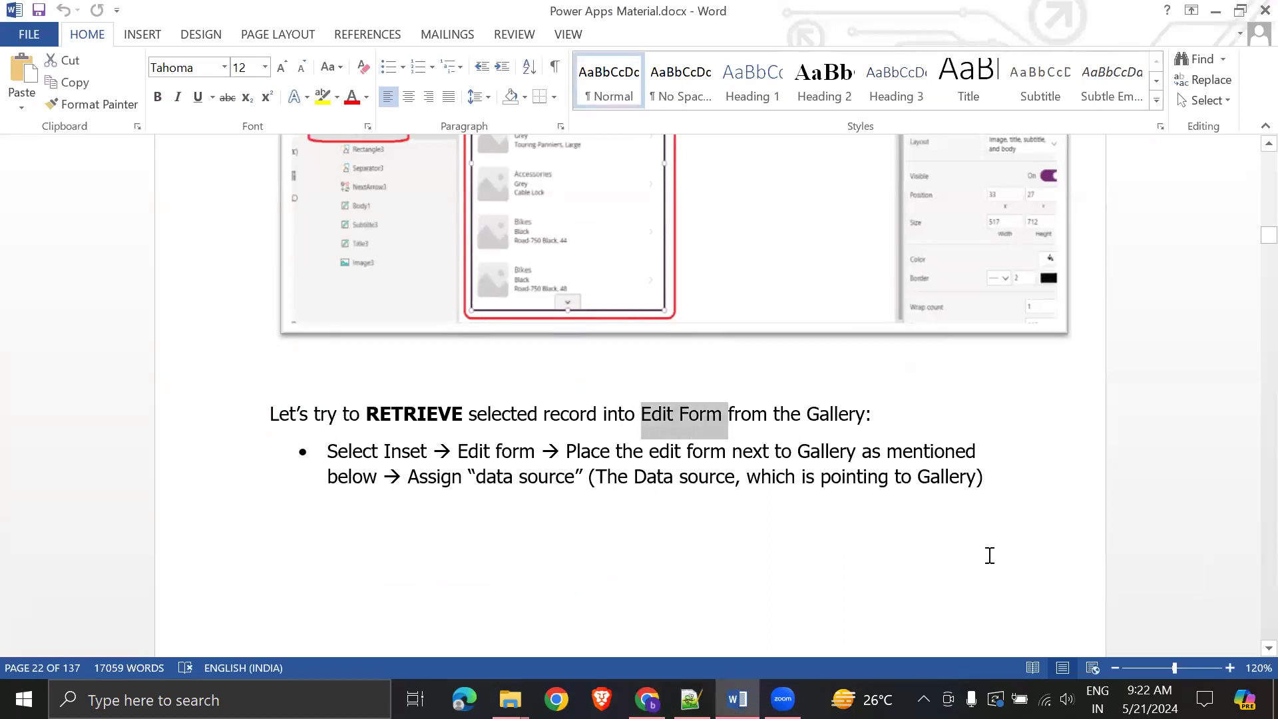
{"action": "key", "text": "alt+Tab"}
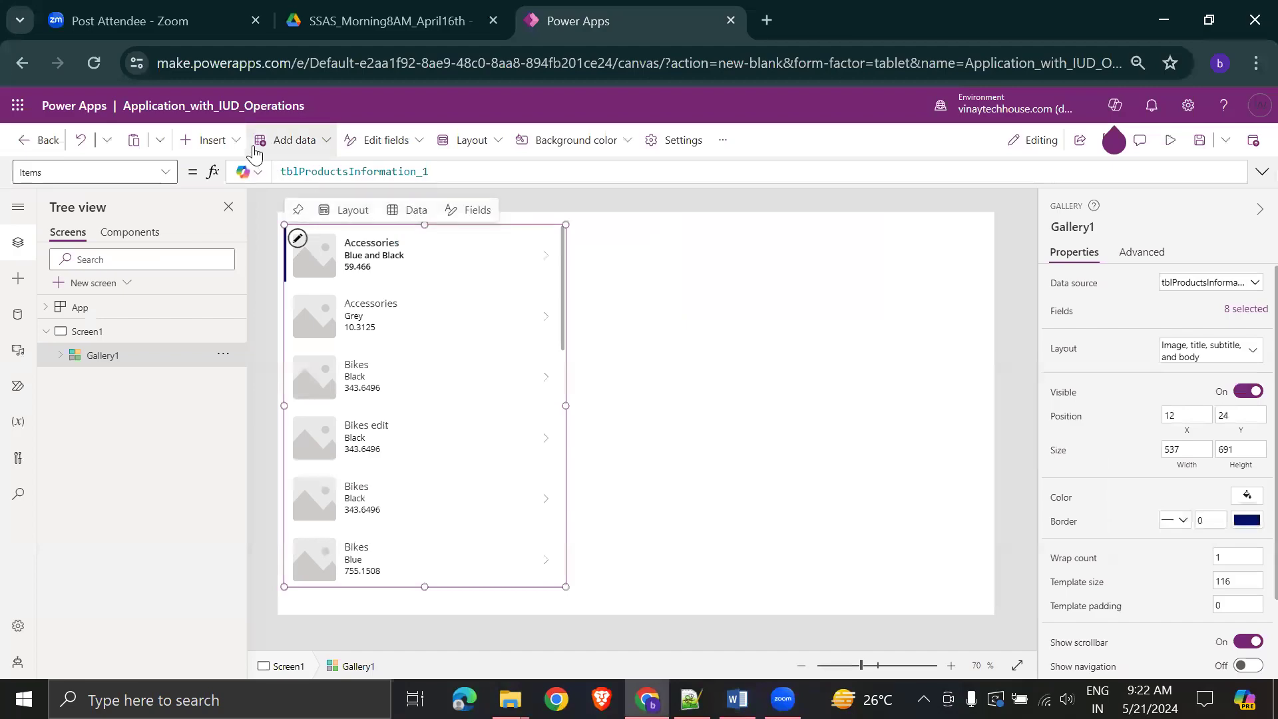
- Insert an edit form beside the gallery and confirm the gallery uses tblProductsInformation_1
{"action": "left_click", "coordinate": [237, 148]}
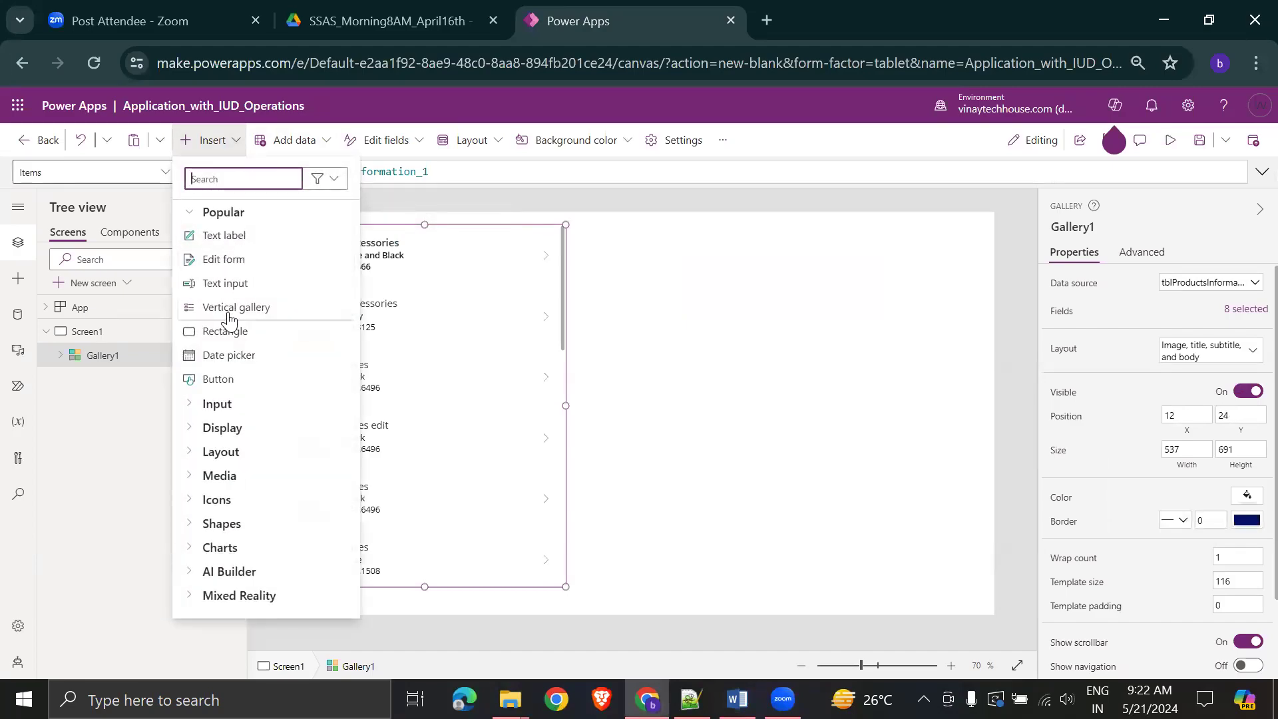
{"action": "left_click_drag", "start_coordinate": [231, 260], "coordinate": [722, 250]}
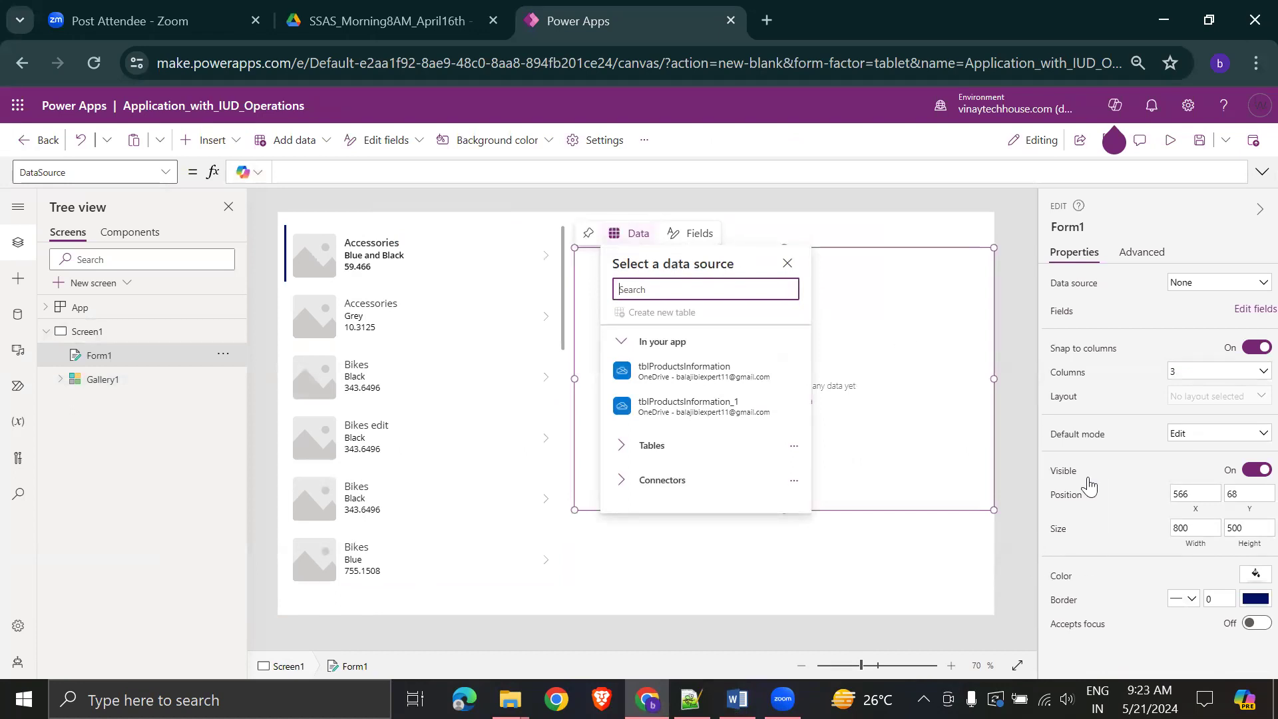
{"action": "left_click", "coordinate": [436, 405]}
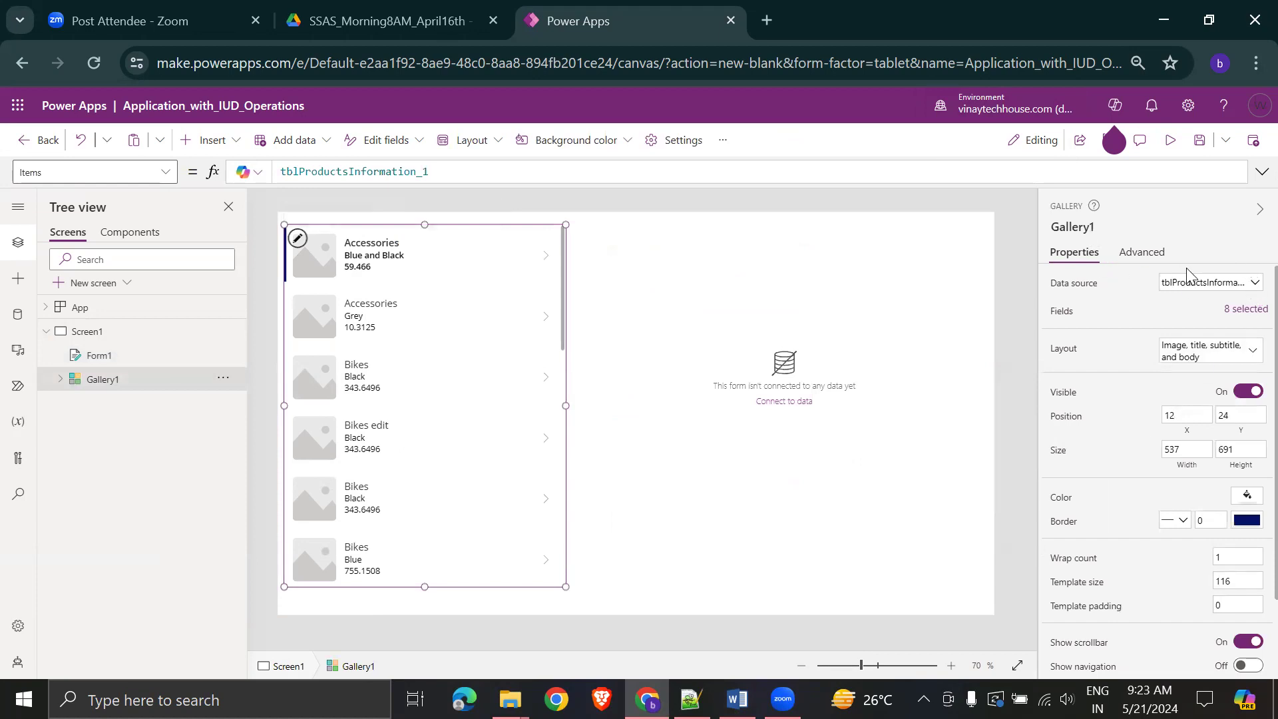
{"action": "left_click", "coordinate": [1247, 283]}
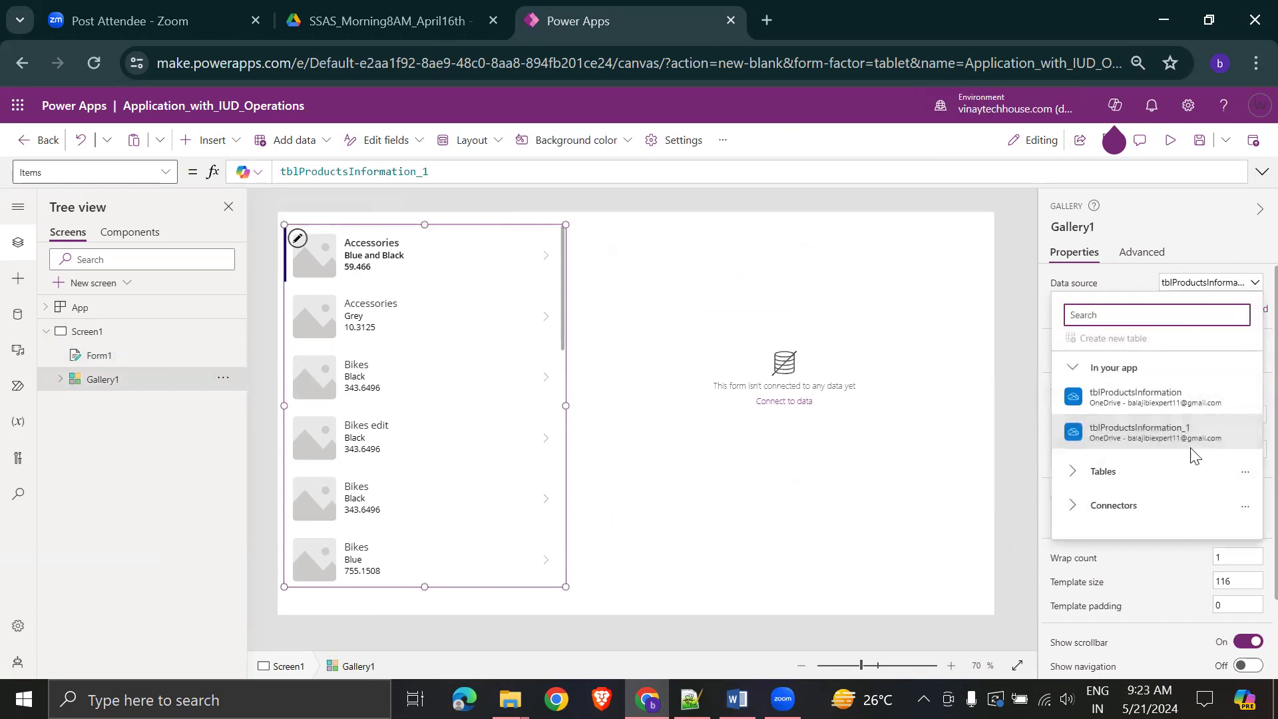
{"action": "mouse_move", "coordinate": [1203, 431]}
{"action": "left_click", "coordinate": [908, 237]}
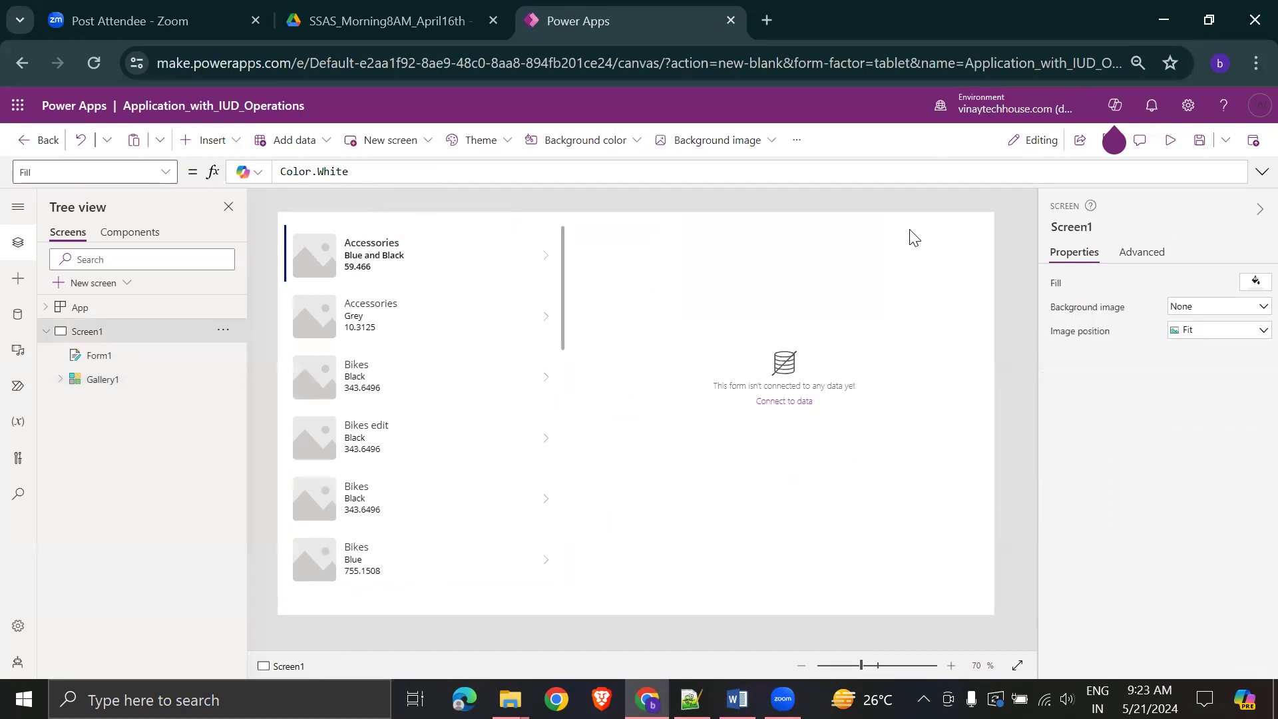
- Bind the edit form to tblProductsInformation_1, then switch to the Word guide
{"action": "left_click", "coordinate": [771, 419]}
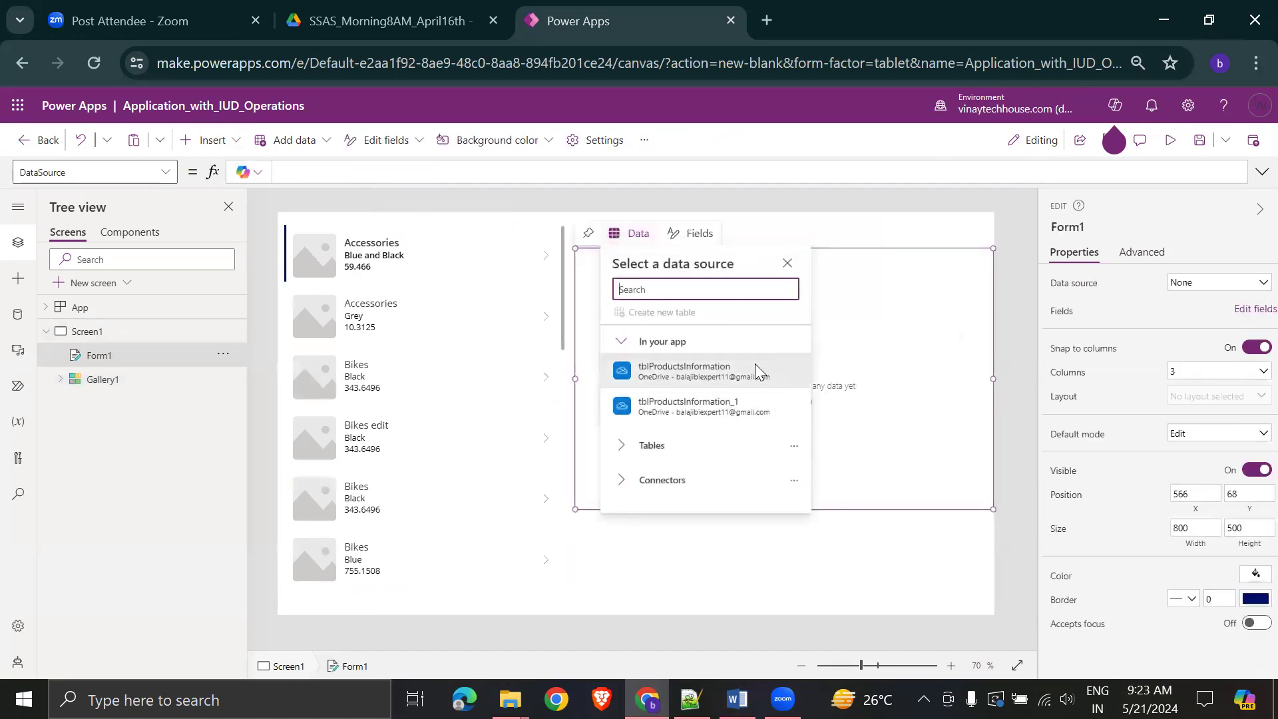
{"action": "left_click", "coordinate": [711, 399]}
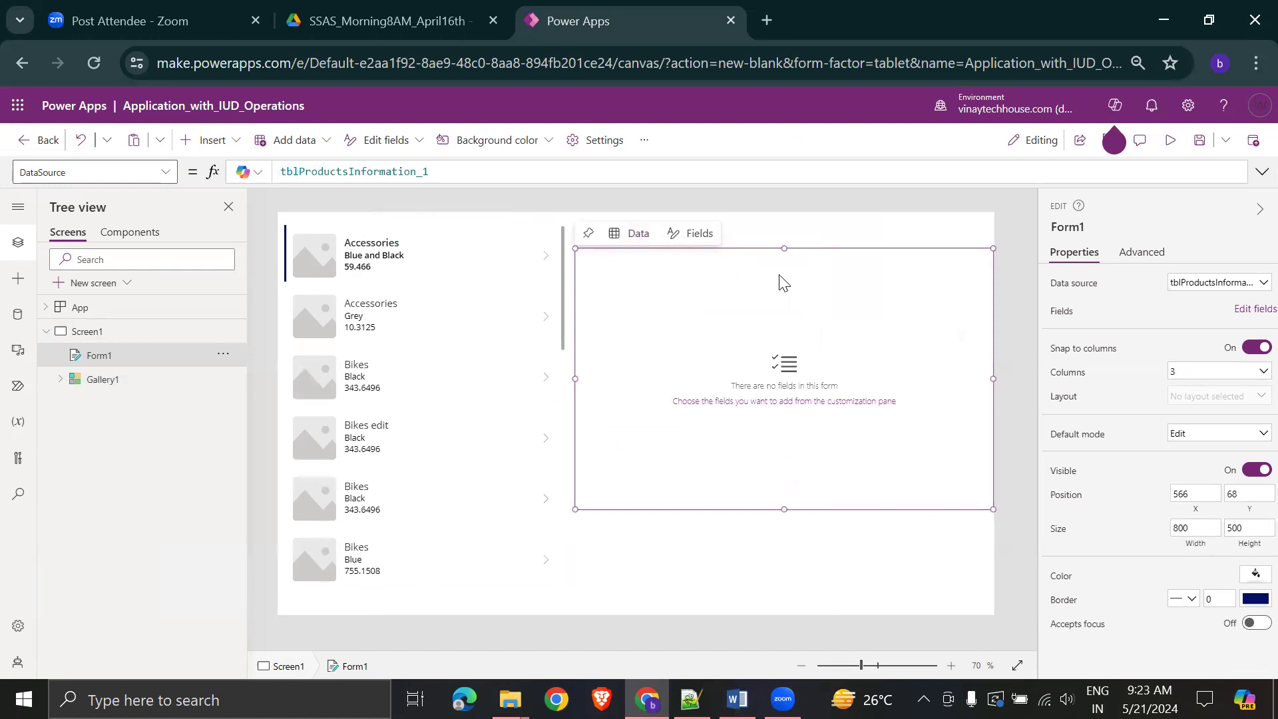
{"action": "key", "text": "alt+Tab"}
{"action": "scroll", "coordinate": [883, 547], "scroll_direction": "down", "scroll_amount": 3}
- Scroll the Word guide to page 23's Form1 data-source screenshot, then return to Power Apps
{"action": "left_click_drag", "start_coordinate": [594, 309], "coordinate": [976, 309]}
{"action": "scroll", "coordinate": [931, 433], "scroll_direction": "down", "scroll_amount": 1}
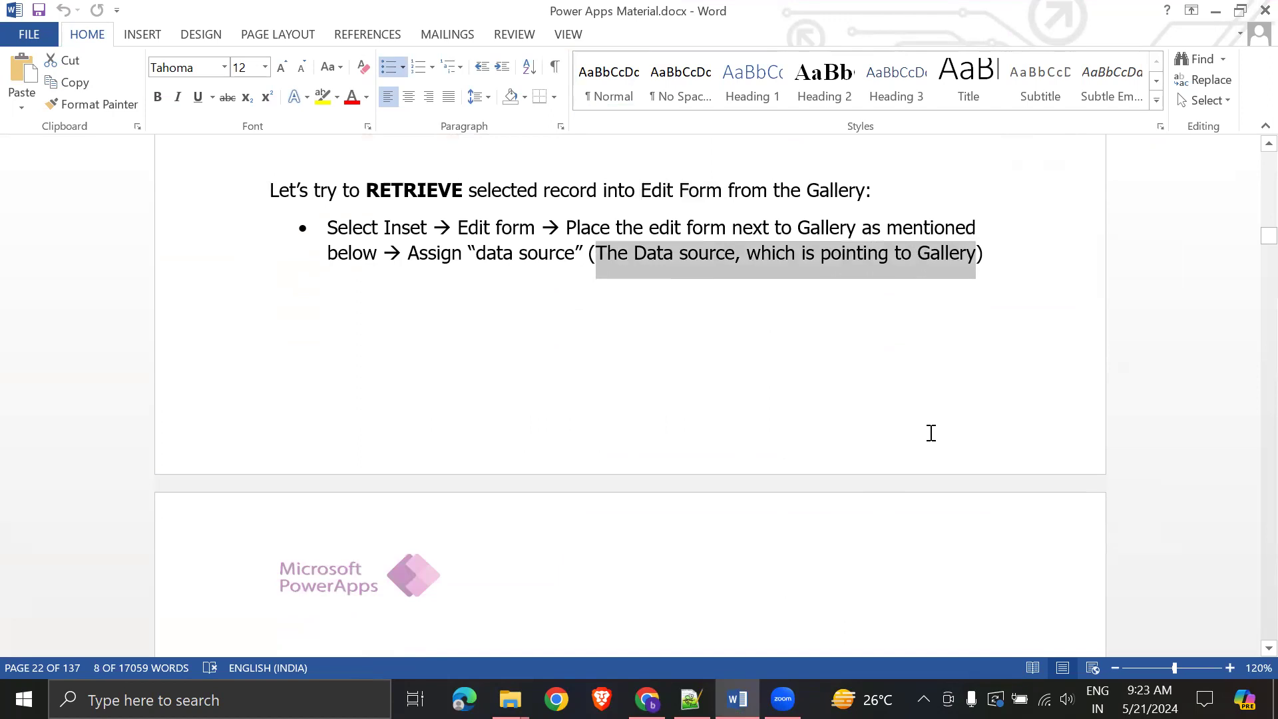
{"action": "scroll", "coordinate": [931, 432], "scroll_direction": "down", "scroll_amount": 7}
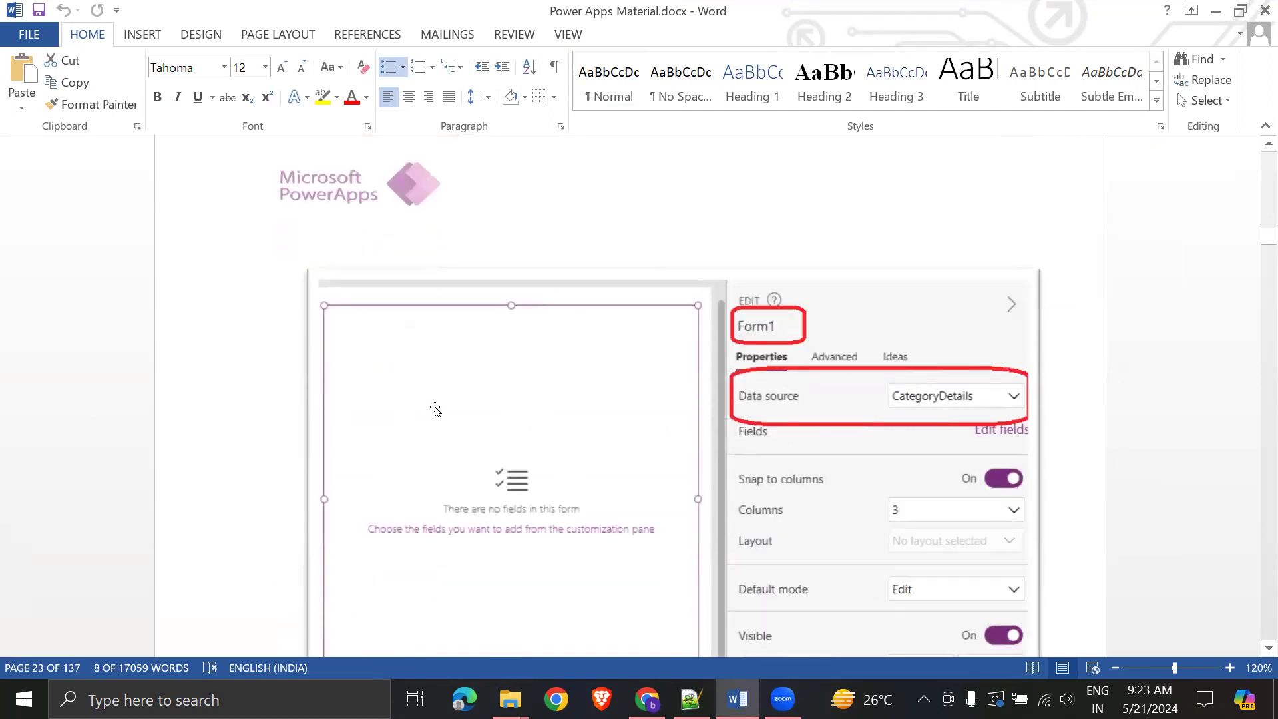
{"action": "key", "text": "alt+Tab"}
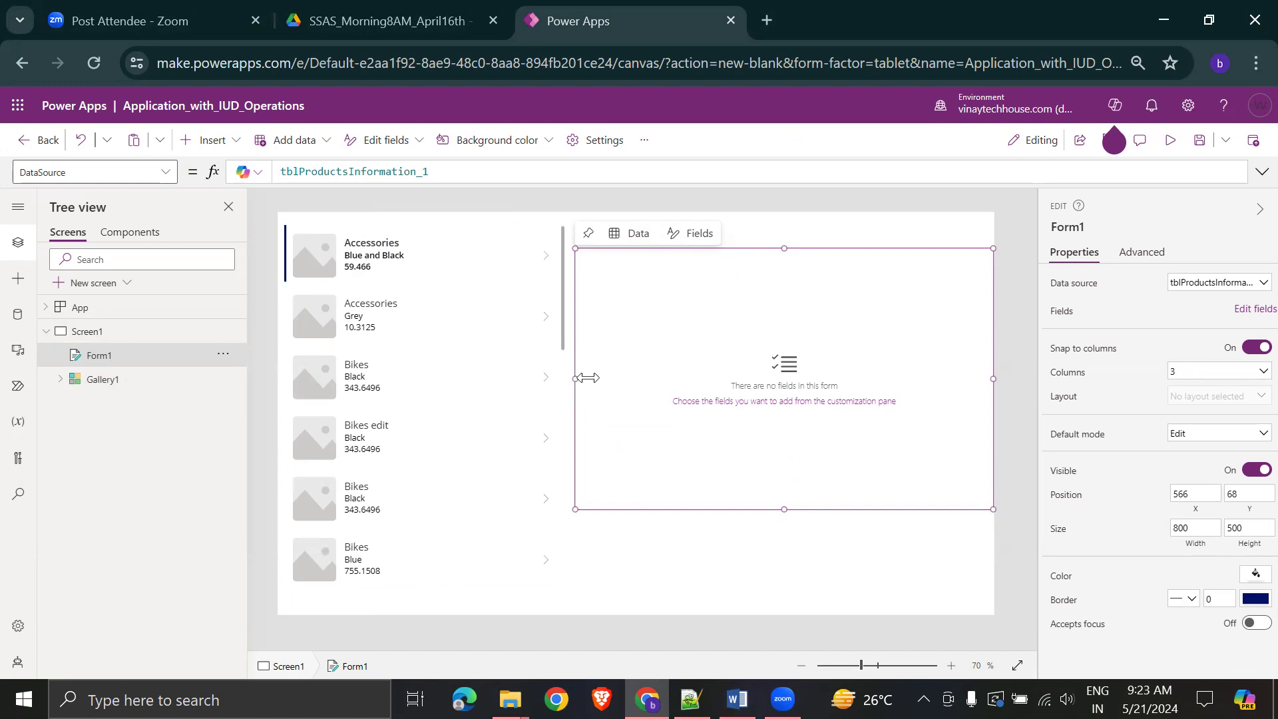
- Narrow Form1 to 655 wide and confirm its data source table
{"action": "left_click_drag", "start_coordinate": [576, 378], "coordinate": [623, 378]}
{"action": "left_click_drag", "start_coordinate": [993, 376], "coordinate": [965, 377]}
{"action": "left_click", "coordinate": [1254, 288]}
{"action": "left_click", "coordinate": [1151, 408]}
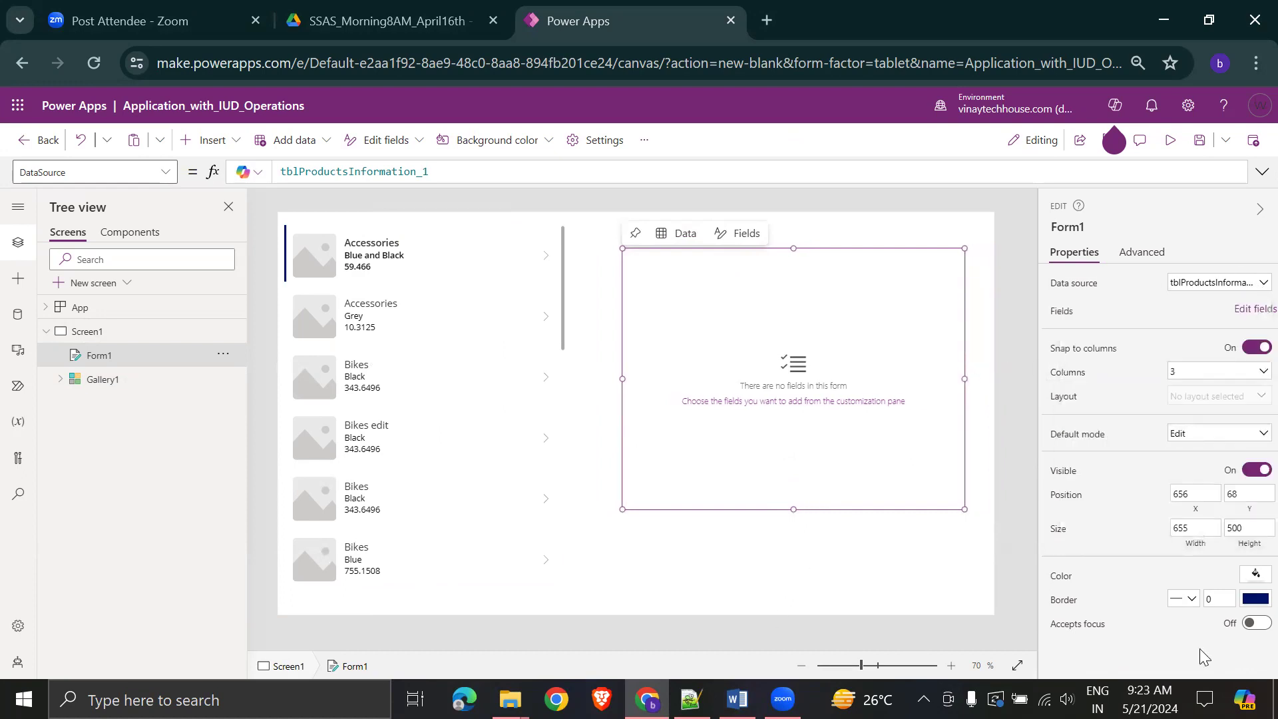
- Add the Category, SubCategory, Product, Color, StandardCost and SellStartDate fields to Form1
{"action": "left_click", "coordinate": [1249, 310]}
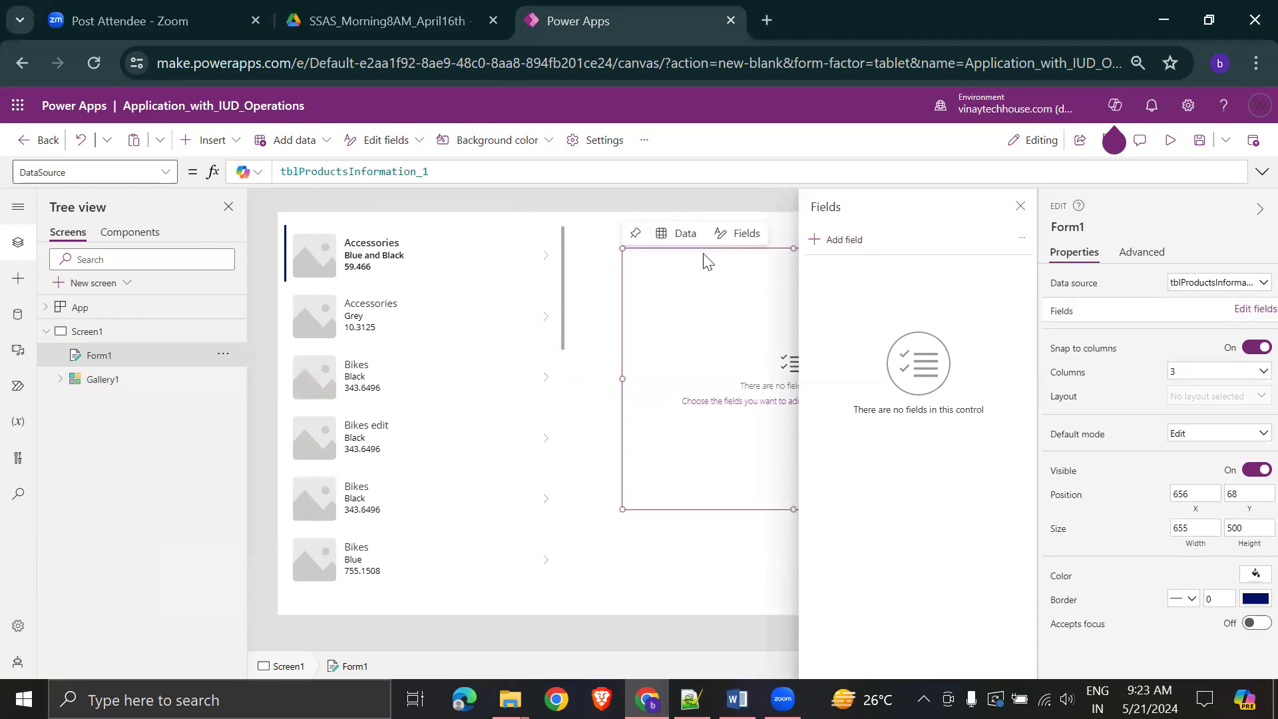
{"action": "left_click", "coordinate": [843, 243]}
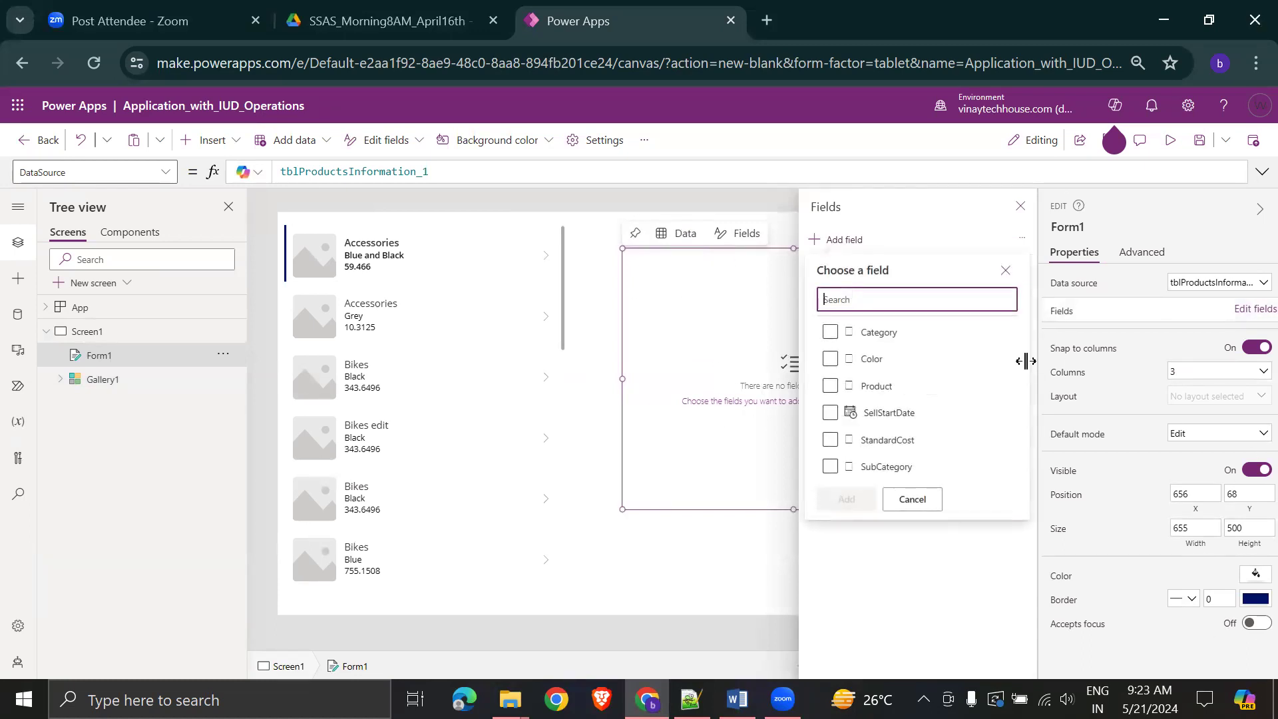
{"action": "left_click", "coordinate": [830, 332]}
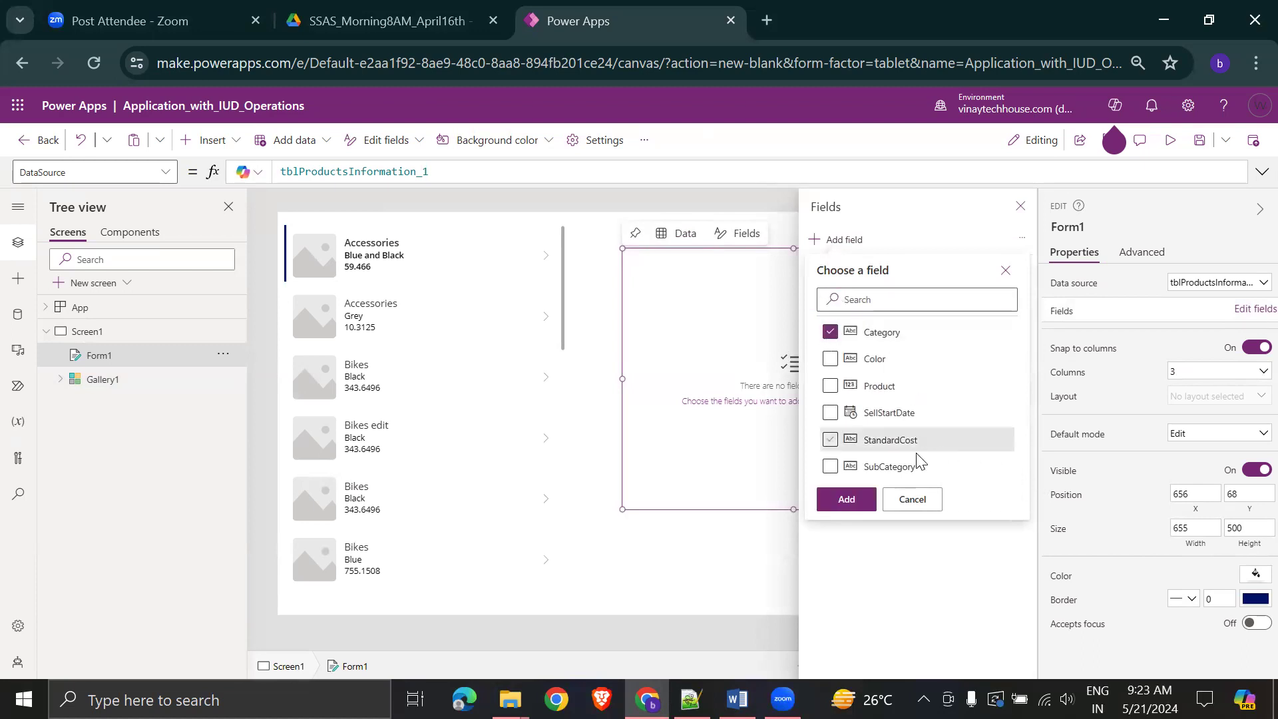
{"action": "left_click", "coordinate": [830, 467]}
{"action": "left_click", "coordinate": [831, 386]}
{"action": "left_click", "coordinate": [831, 359]}
{"action": "left_click", "coordinate": [831, 440]}
{"action": "left_click", "coordinate": [830, 413]}
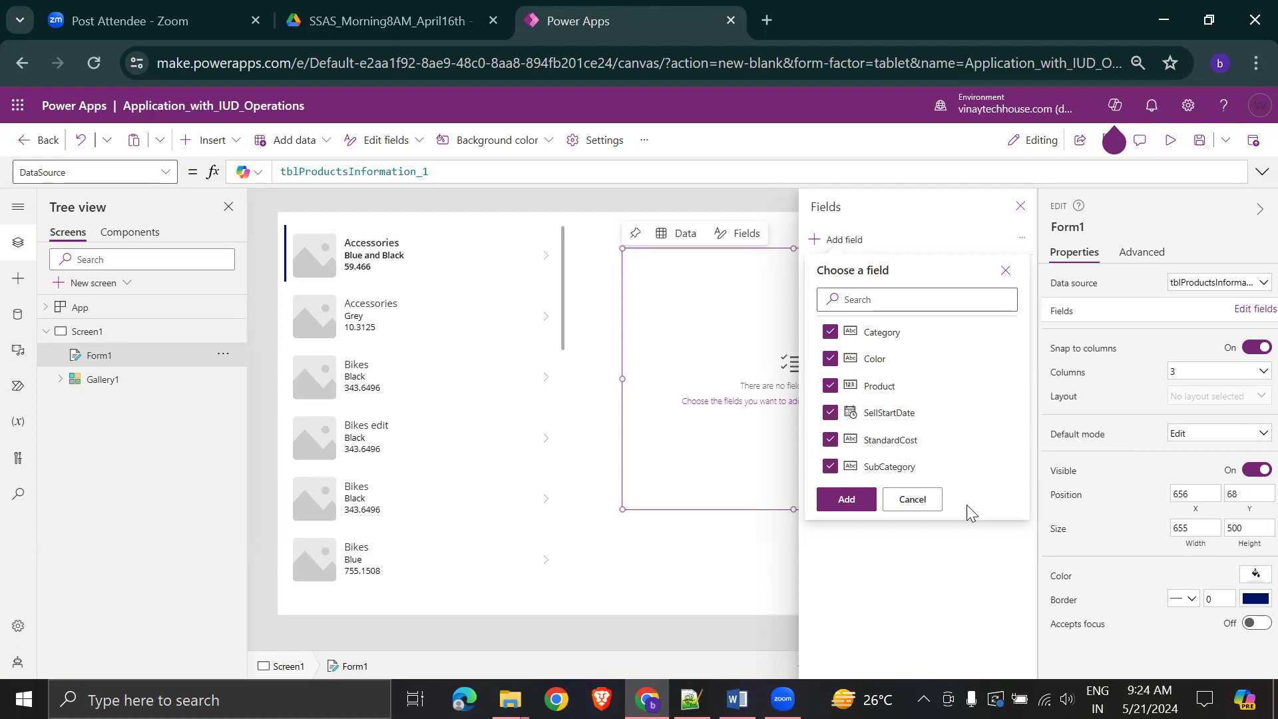
{"action": "left_click", "coordinate": [848, 500]}
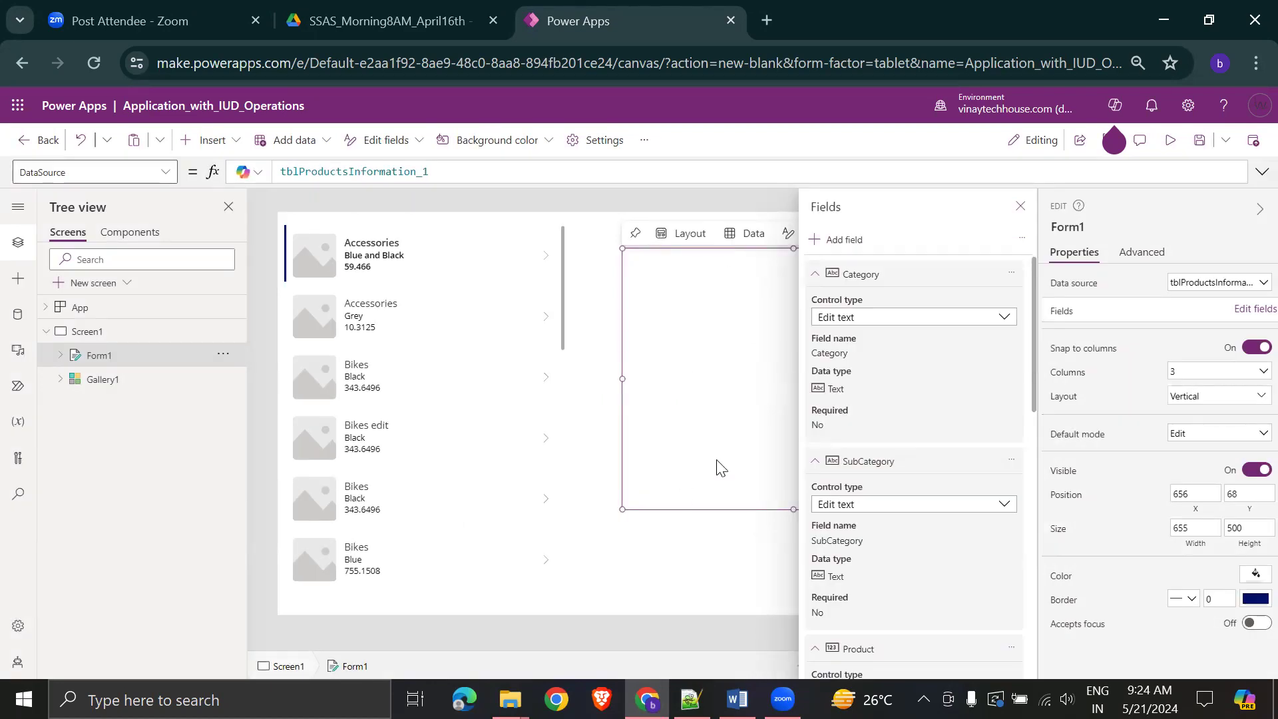
{"action": "left_click", "coordinate": [1019, 208]}
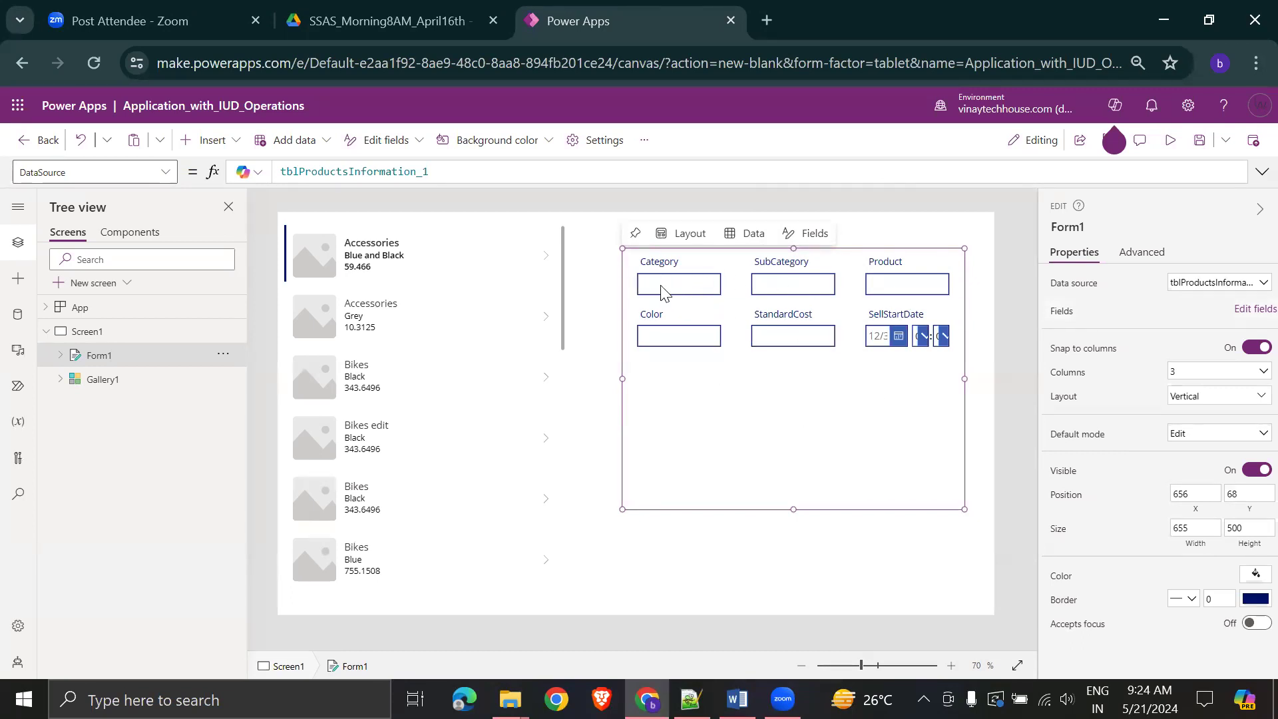
{"action": "left_click", "coordinate": [1258, 396]}
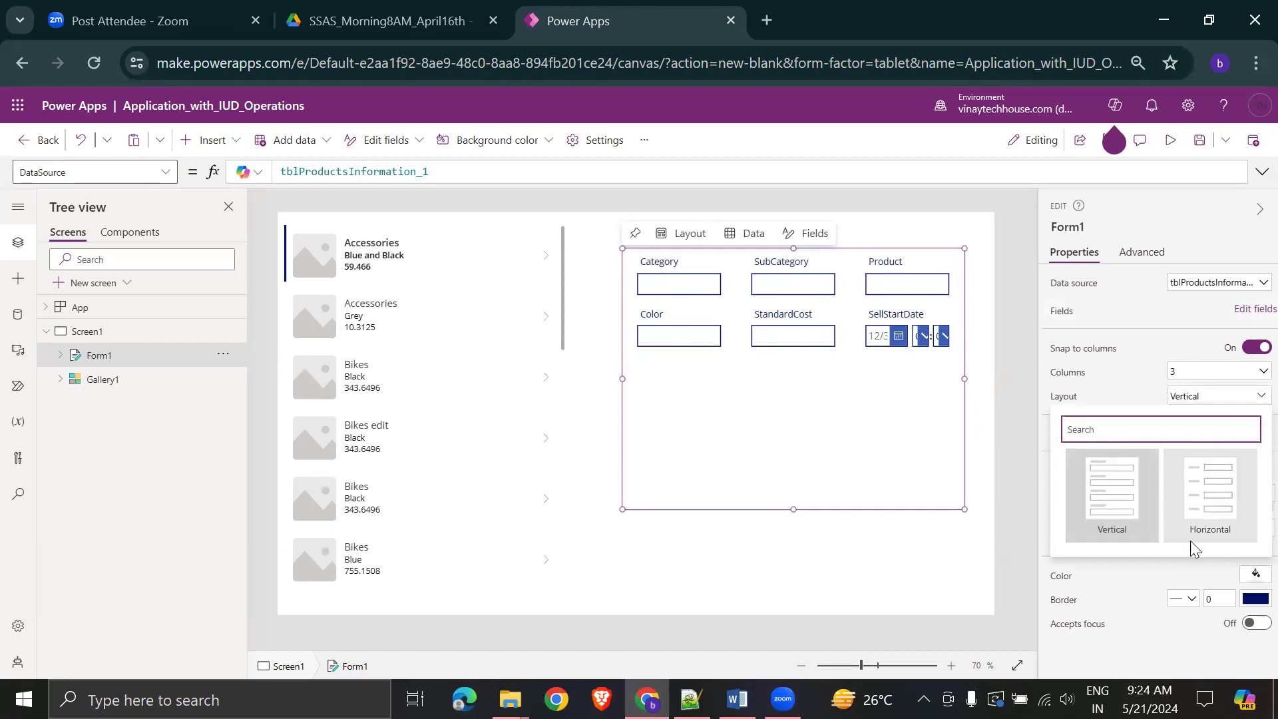
- Switch Form1 to Horizontal layout, make it taller, and set it to 1 column
{"action": "left_click", "coordinate": [1202, 505]}
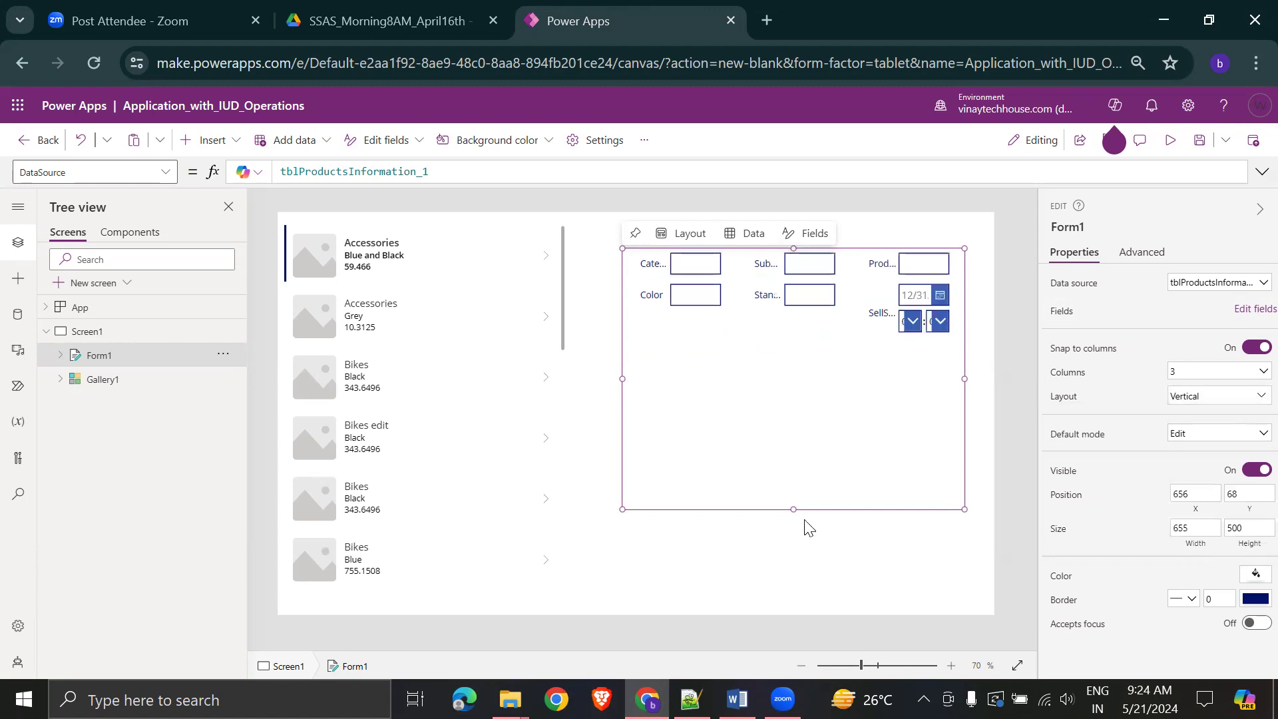
{"action": "left_click_drag", "start_coordinate": [793, 510], "coordinate": [807, 578]}
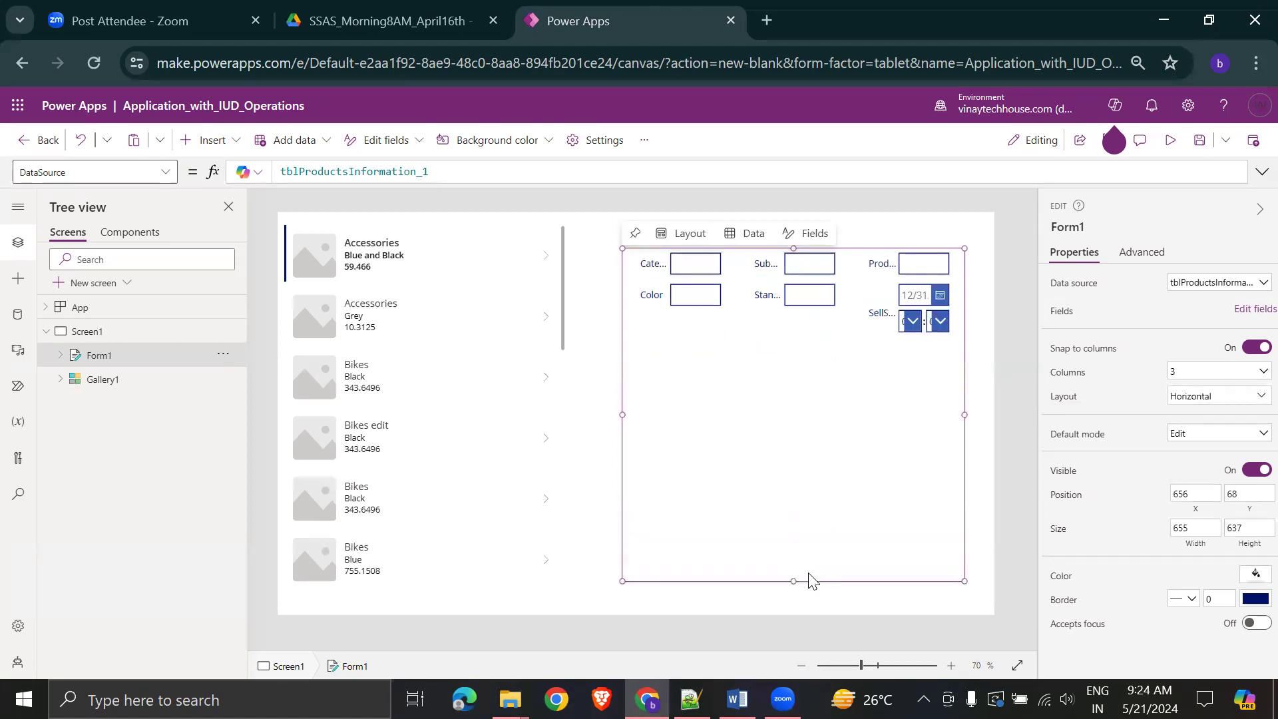
{"action": "left_click", "coordinate": [1235, 394]}
{"action": "left_click", "coordinate": [1229, 397]}
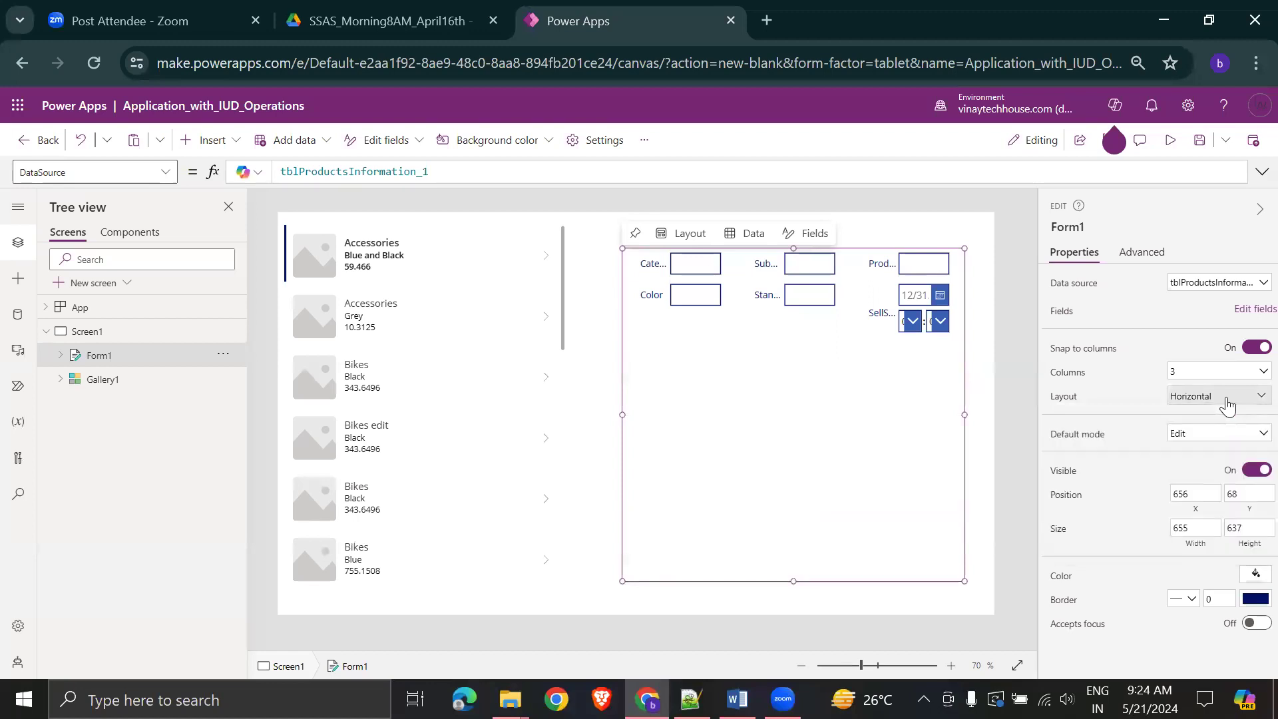
{"action": "left_click", "coordinate": [1238, 375]}
{"action": "left_click", "coordinate": [1200, 393]}
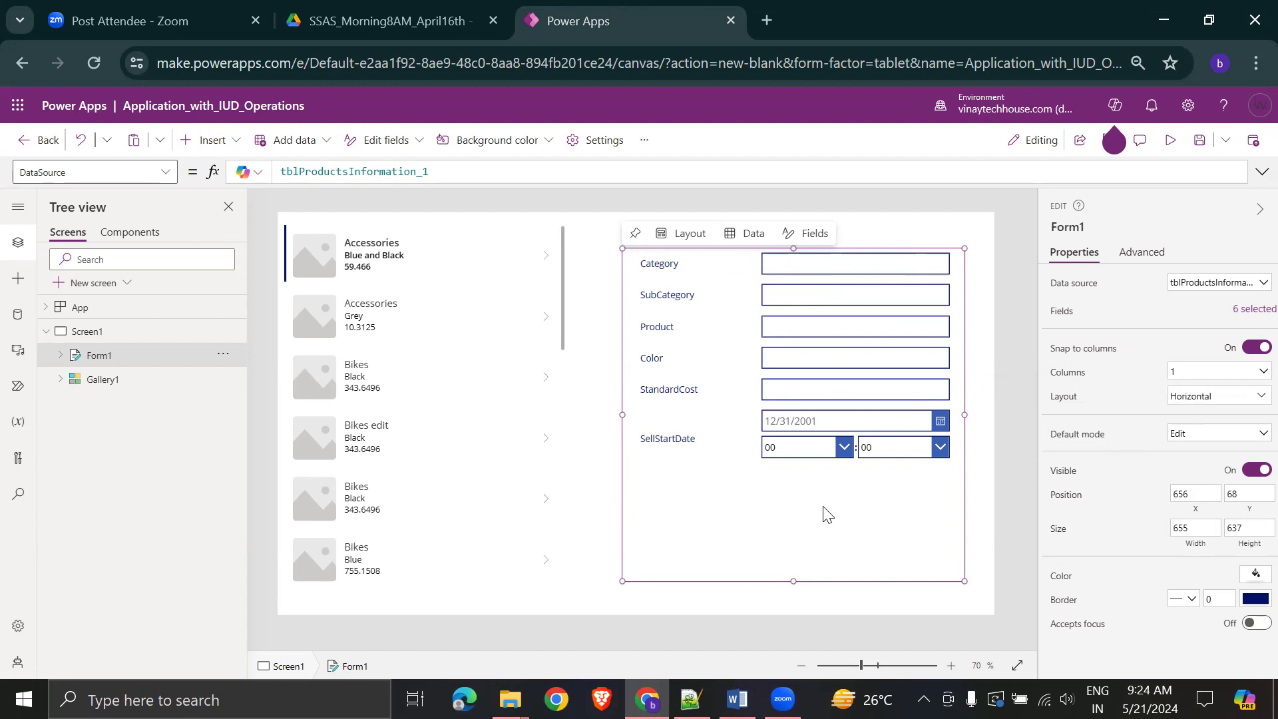
- Give Form1 a Solid border of width 1
{"action": "left_click", "coordinate": [994, 459]}
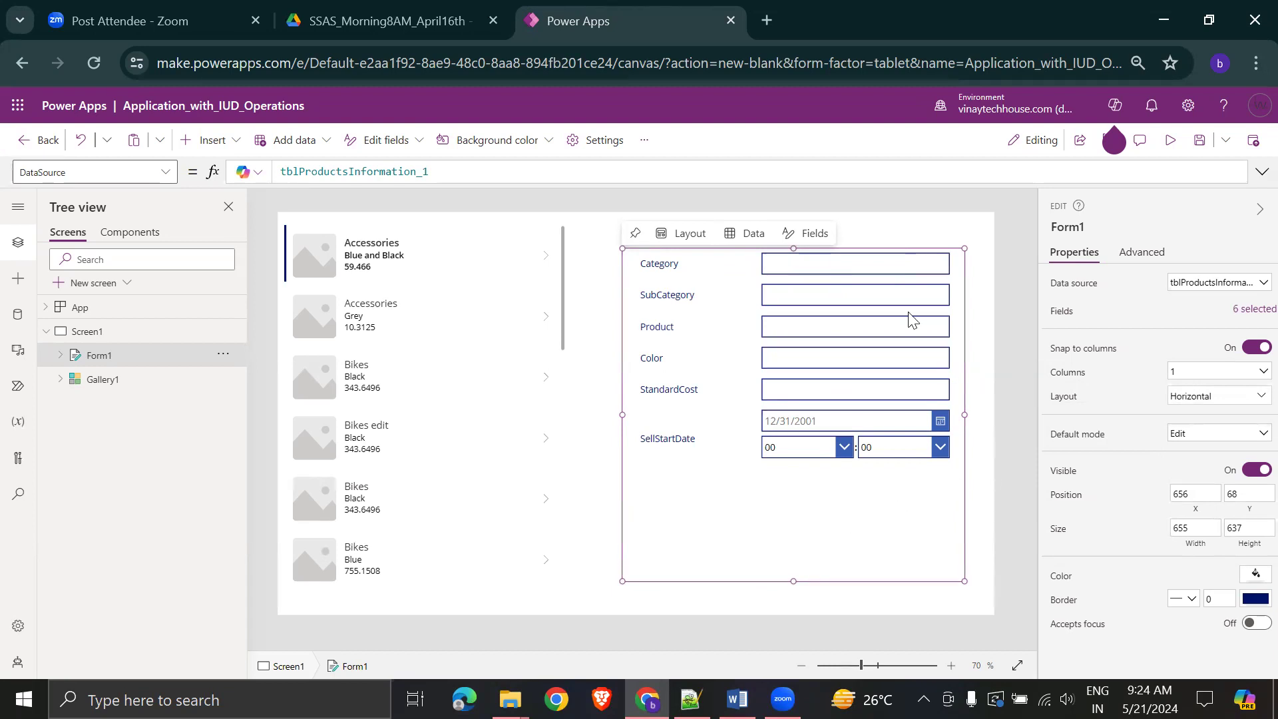
{"action": "left_click", "coordinate": [730, 315]}
{"action": "left_click", "coordinate": [740, 577]}
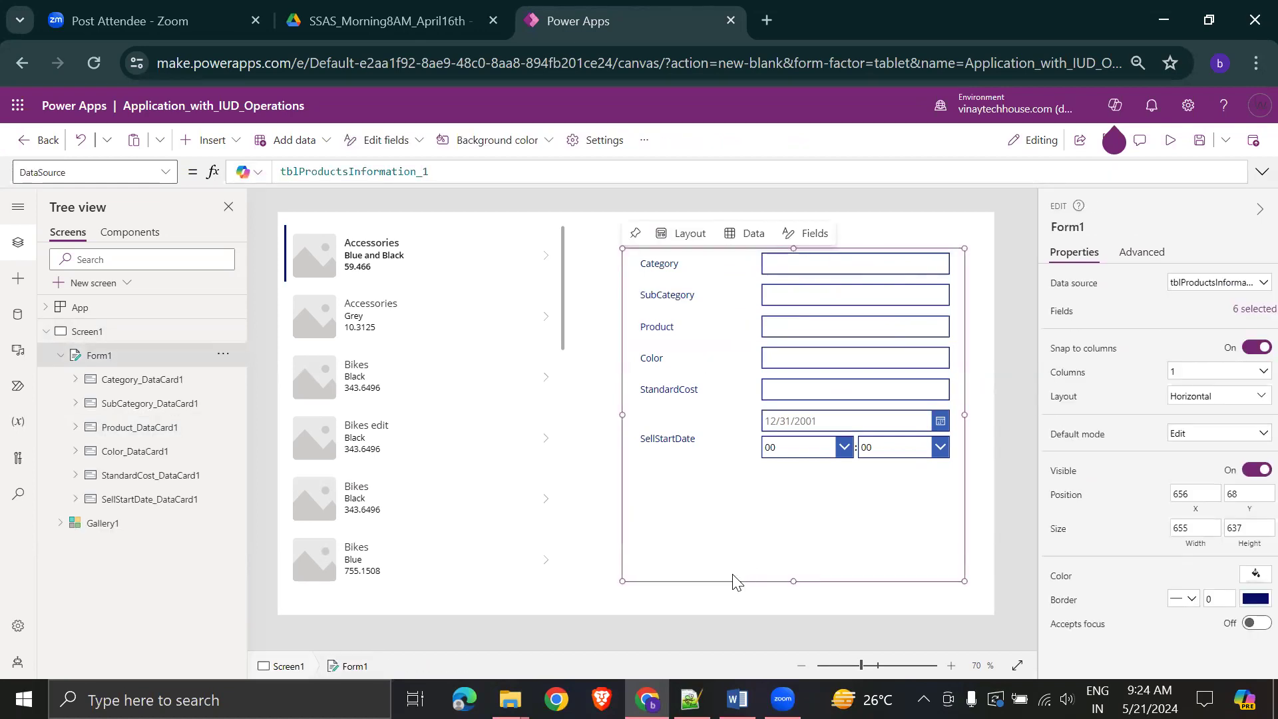
{"action": "left_click", "coordinate": [1191, 599]}
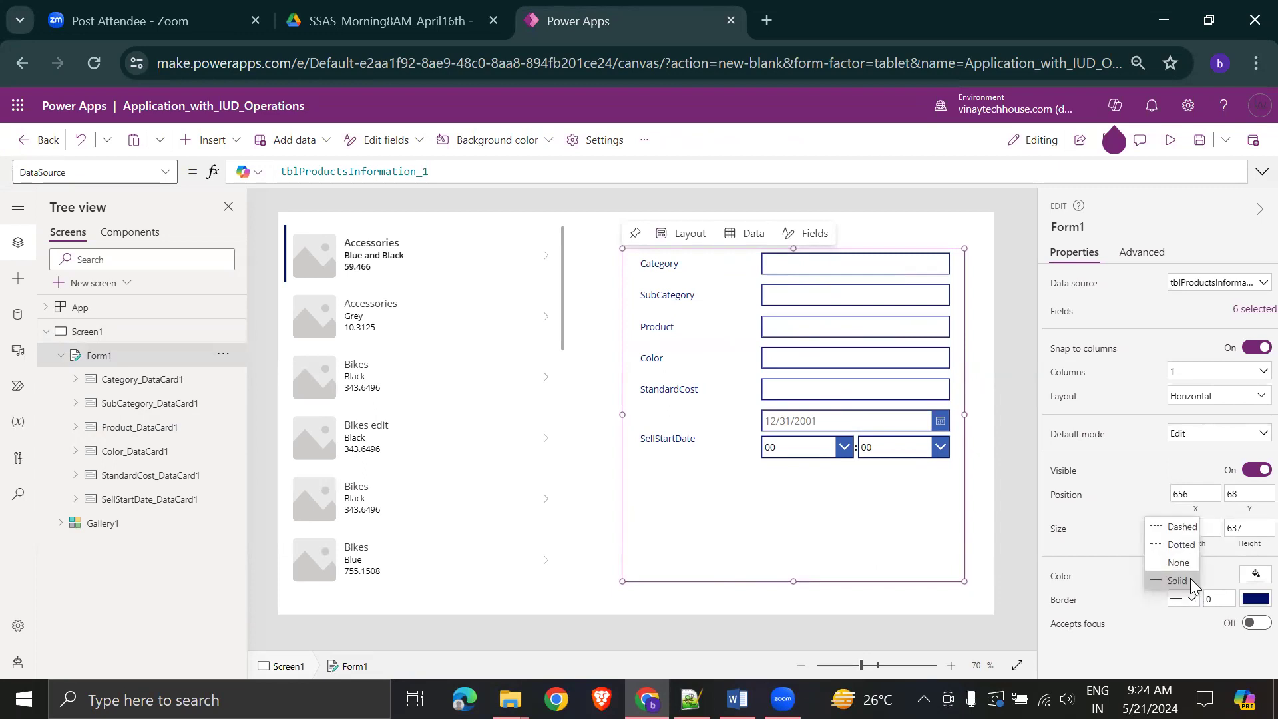
{"action": "left_click", "coordinate": [1180, 582]}
{"action": "left_click", "coordinate": [1223, 599]}
{"action": "type", "text": "1"}
{"action": "left_click", "coordinate": [970, 604]}
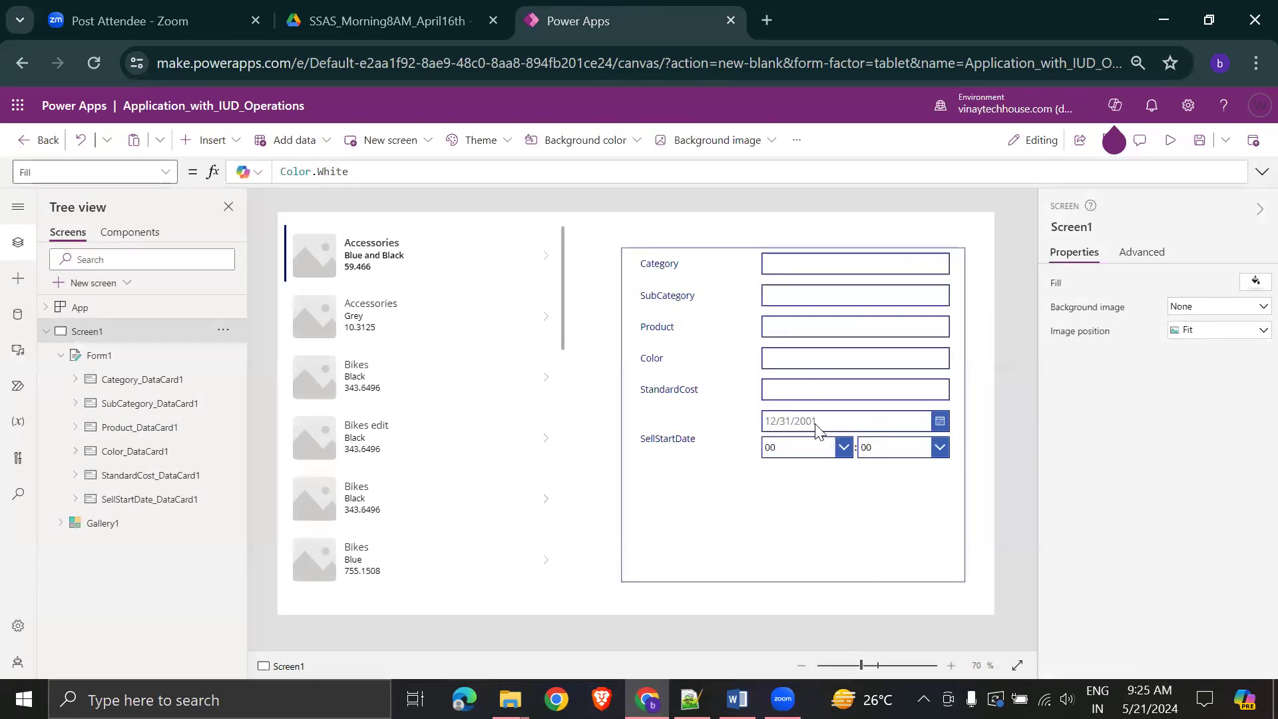
{"action": "left_click", "coordinate": [359, 317]}
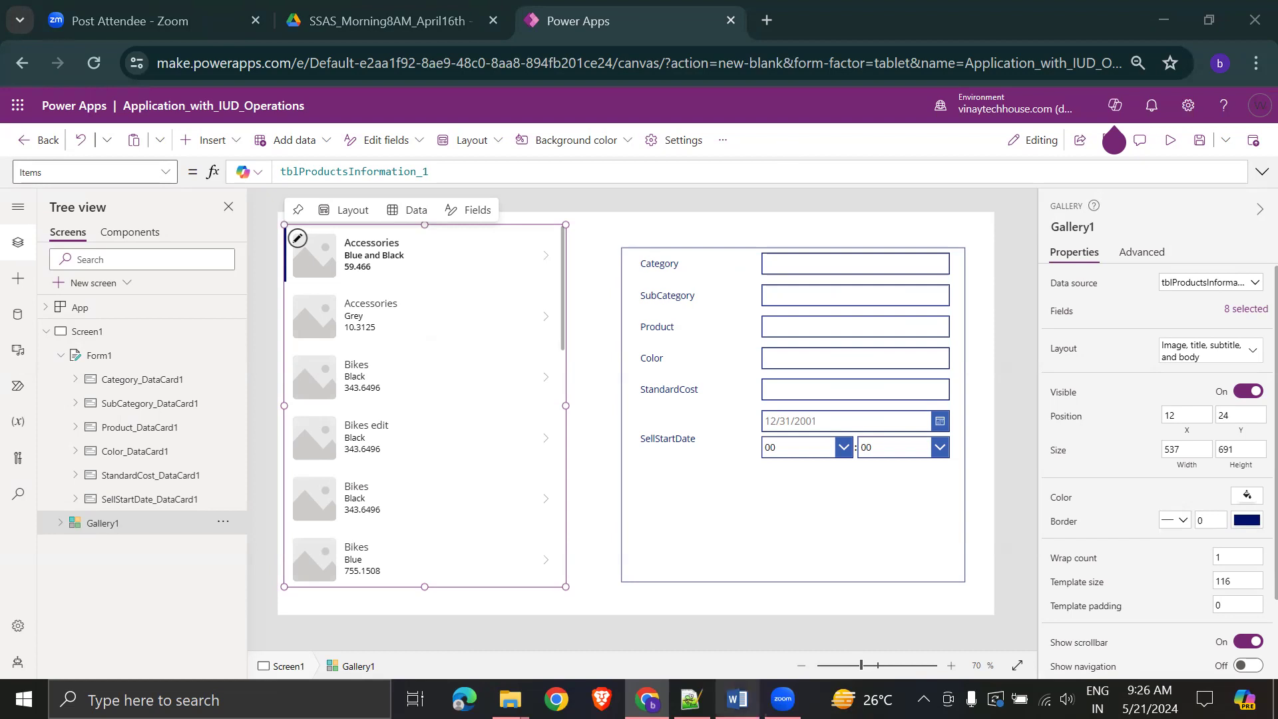
{"action": "left_click", "coordinate": [737, 699]}
- Scroll the Word guide to the Columns – 1 and Border – 1 instructions
{"action": "scroll", "coordinate": [732, 443], "scroll_direction": "down", "scroll_amount": 8}
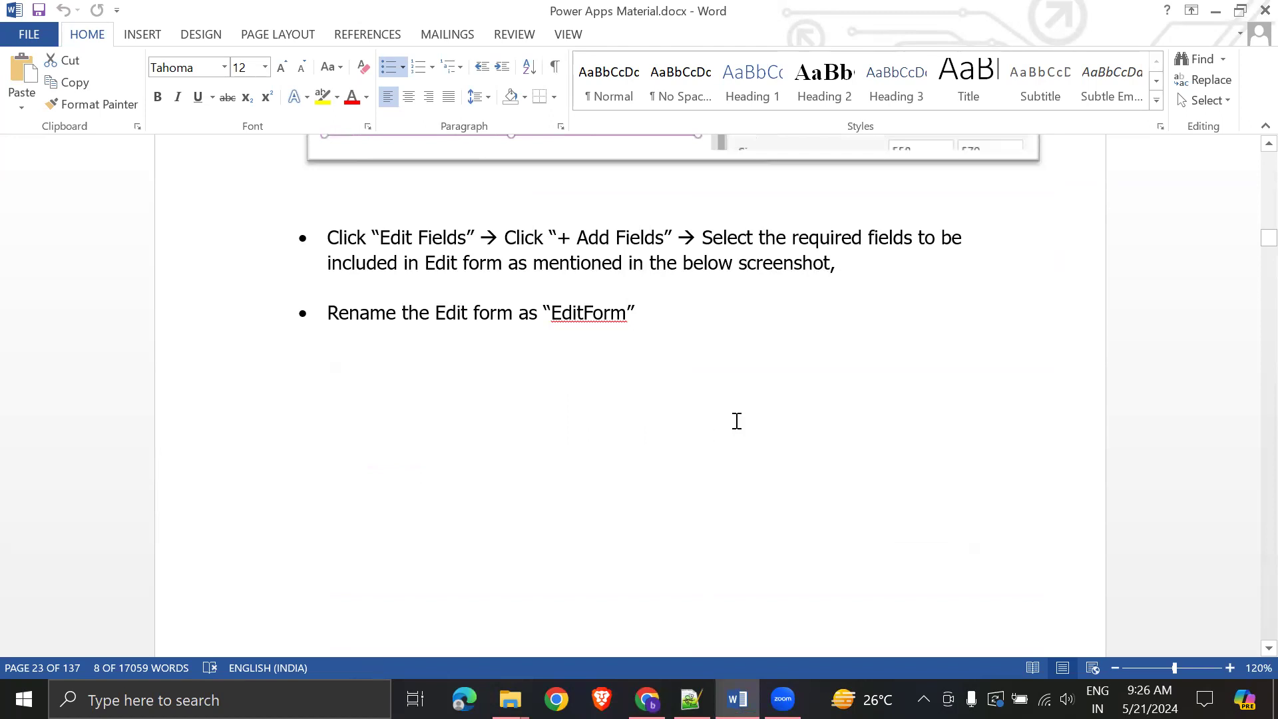
{"action": "scroll", "coordinate": [773, 428], "scroll_direction": "down", "scroll_amount": 6}
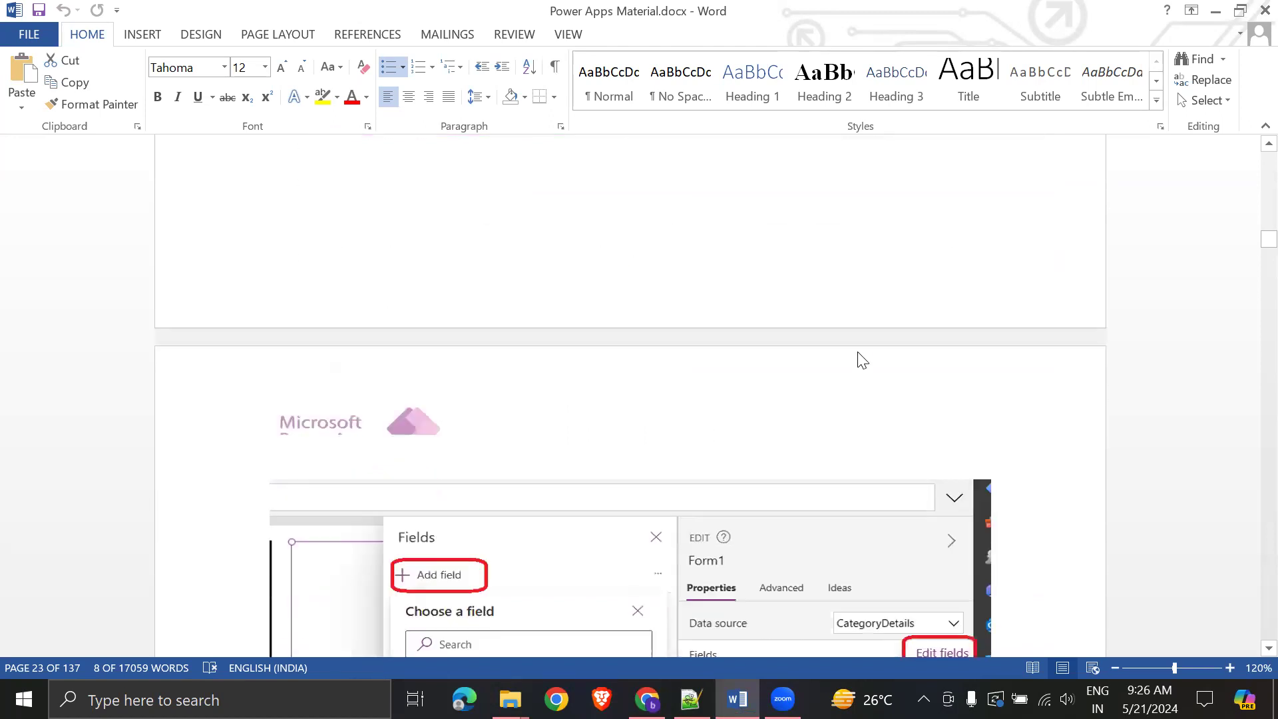
{"action": "scroll", "coordinate": [825, 390], "scroll_direction": "down", "scroll_amount": 3}
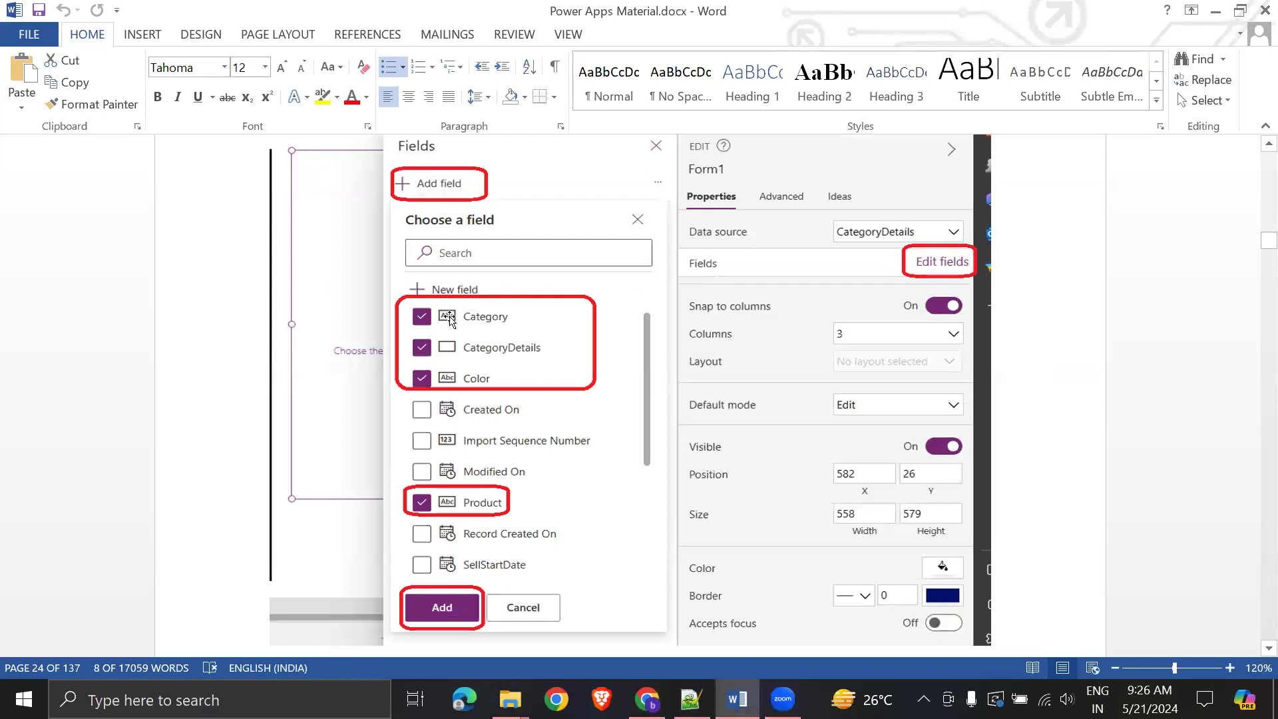
{"action": "scroll", "coordinate": [517, 366], "scroll_direction": "down", "scroll_amount": 7}
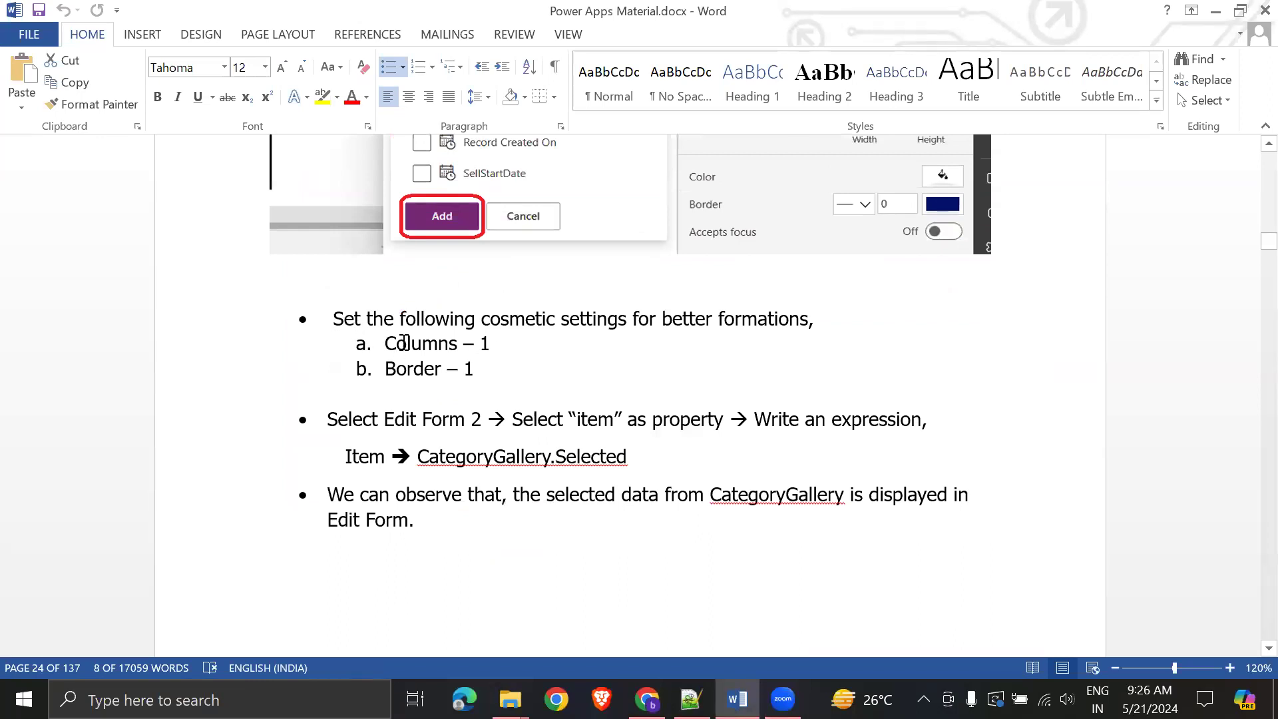
{"action": "left_click_drag", "start_coordinate": [420, 343], "coordinate": [522, 346]}
{"action": "left_click", "coordinate": [395, 370]}
{"action": "triple_click", "coordinate": [499, 368]}
{"action": "left_click", "coordinate": [533, 375]}
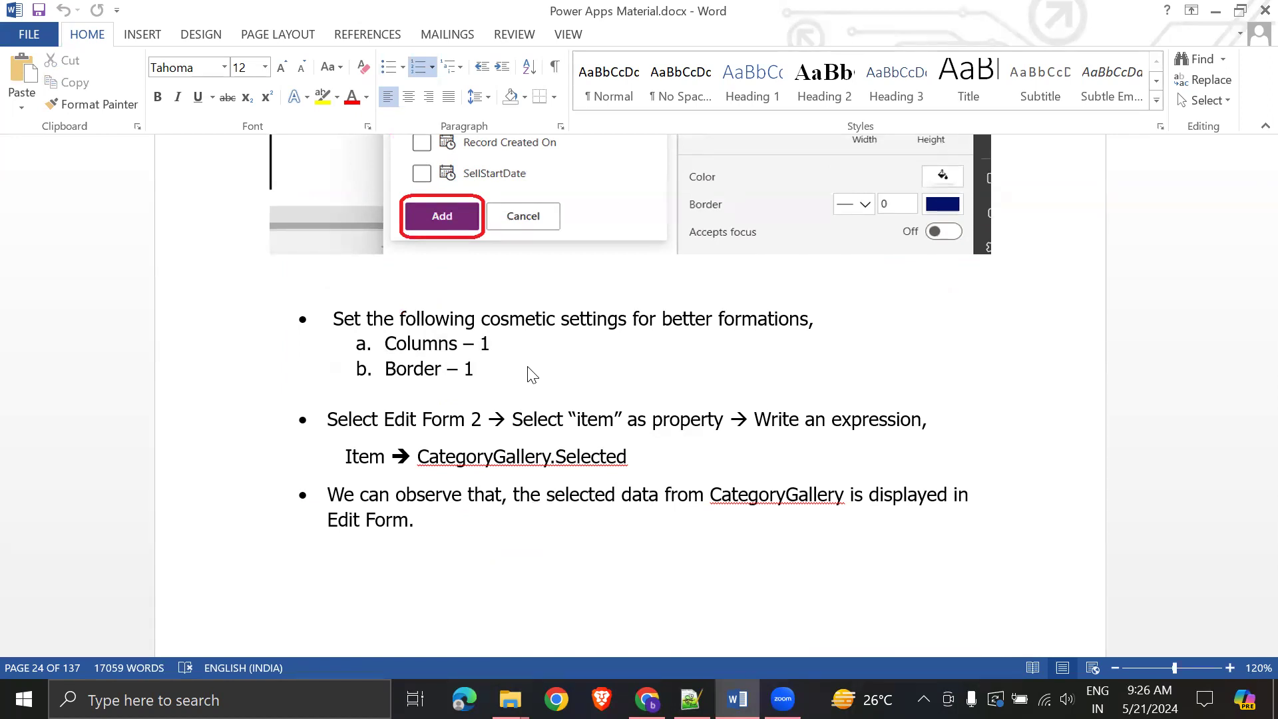
- Read the Item expression instruction, then return to Power Apps and select Form1
{"action": "left_click_drag", "start_coordinate": [325, 421], "coordinate": [629, 459]}
{"action": "left_click", "coordinate": [772, 546]}
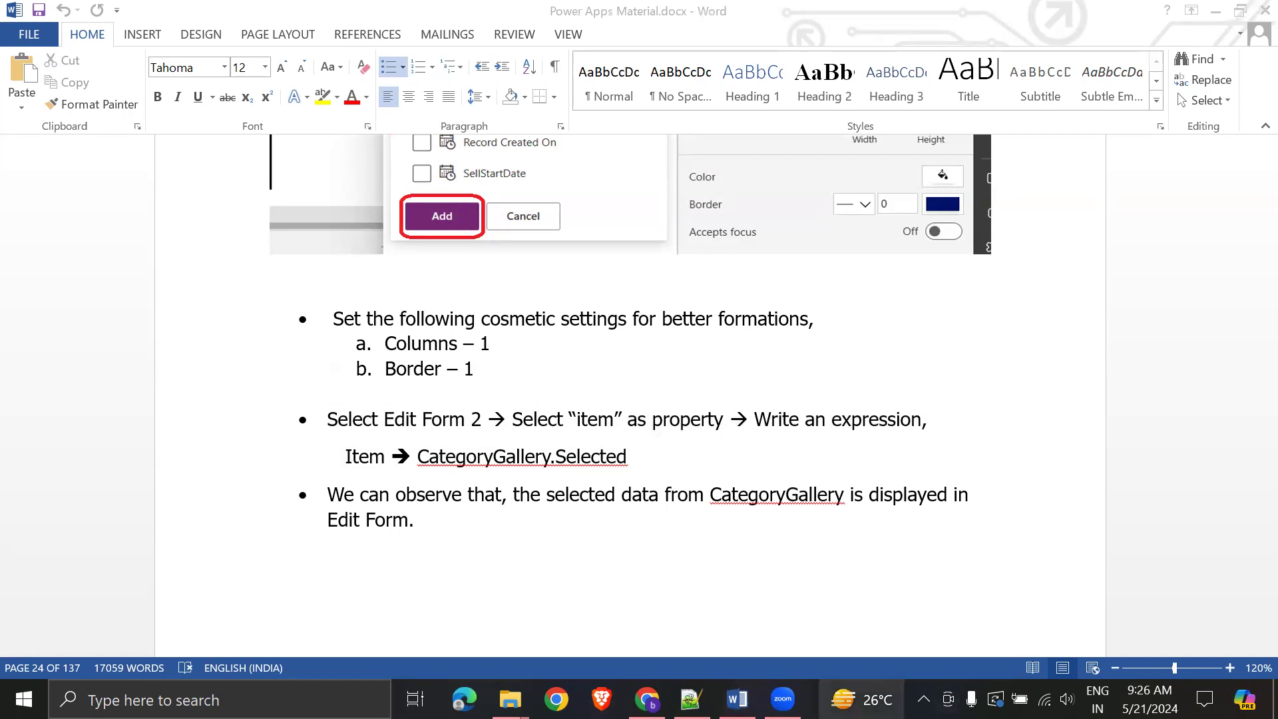
{"action": "left_click", "coordinate": [647, 699]}
{"action": "left_click", "coordinate": [710, 505]}
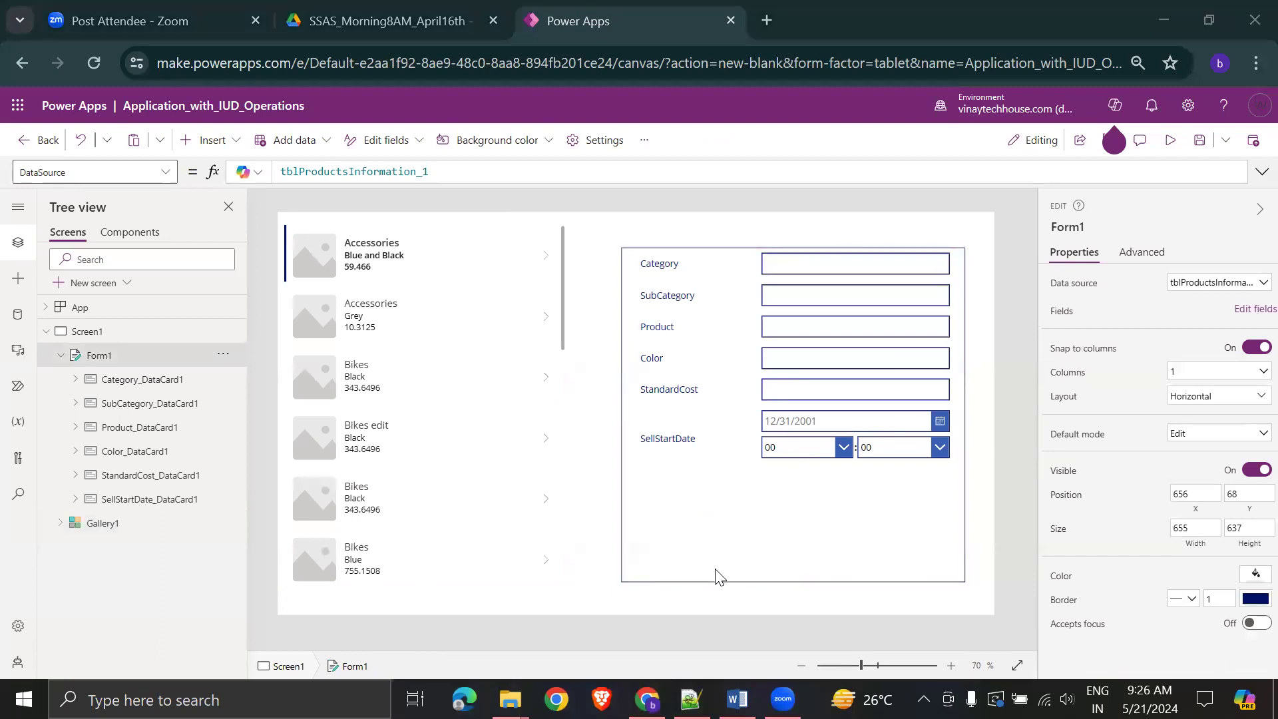
- Check the guide's Item instruction, then choose the Item property for Form1
{"action": "key", "text": "alt+Tab"}
{"action": "left_click_drag", "start_coordinate": [512, 426], "coordinate": [729, 426]}
{"action": "key", "text": "alt+Tab"}
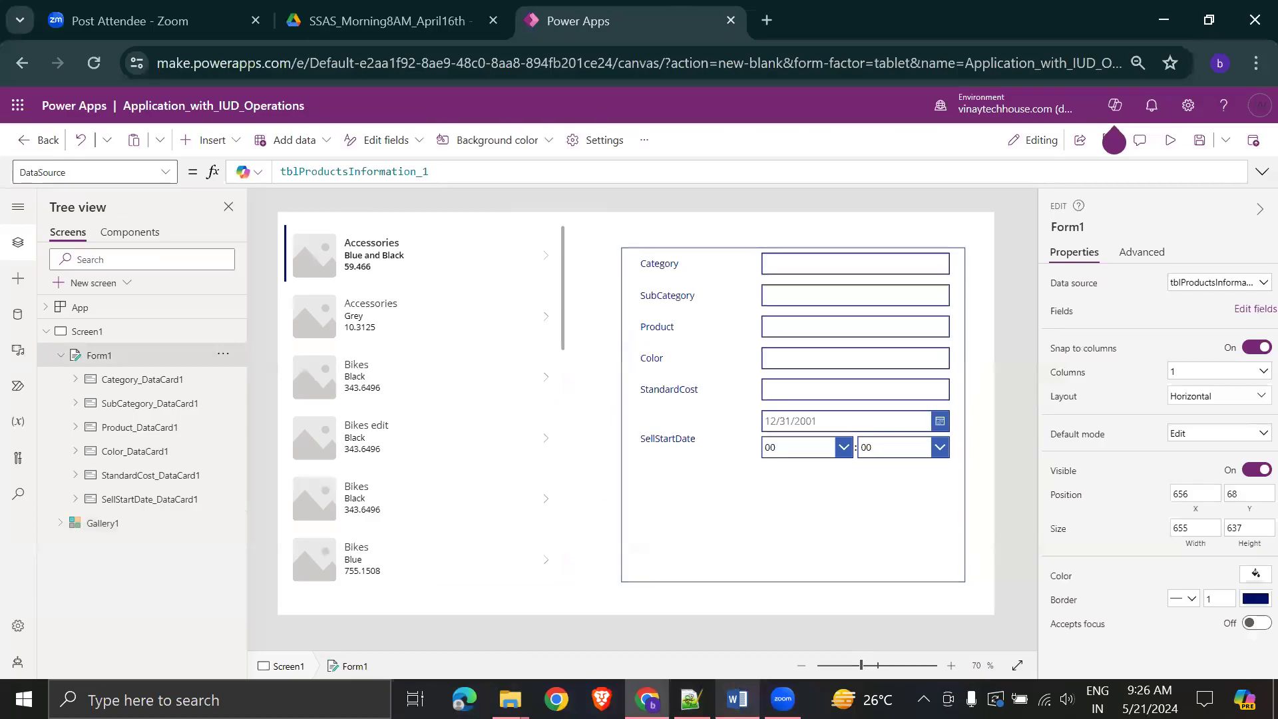
{"action": "left_click", "coordinate": [686, 554]}
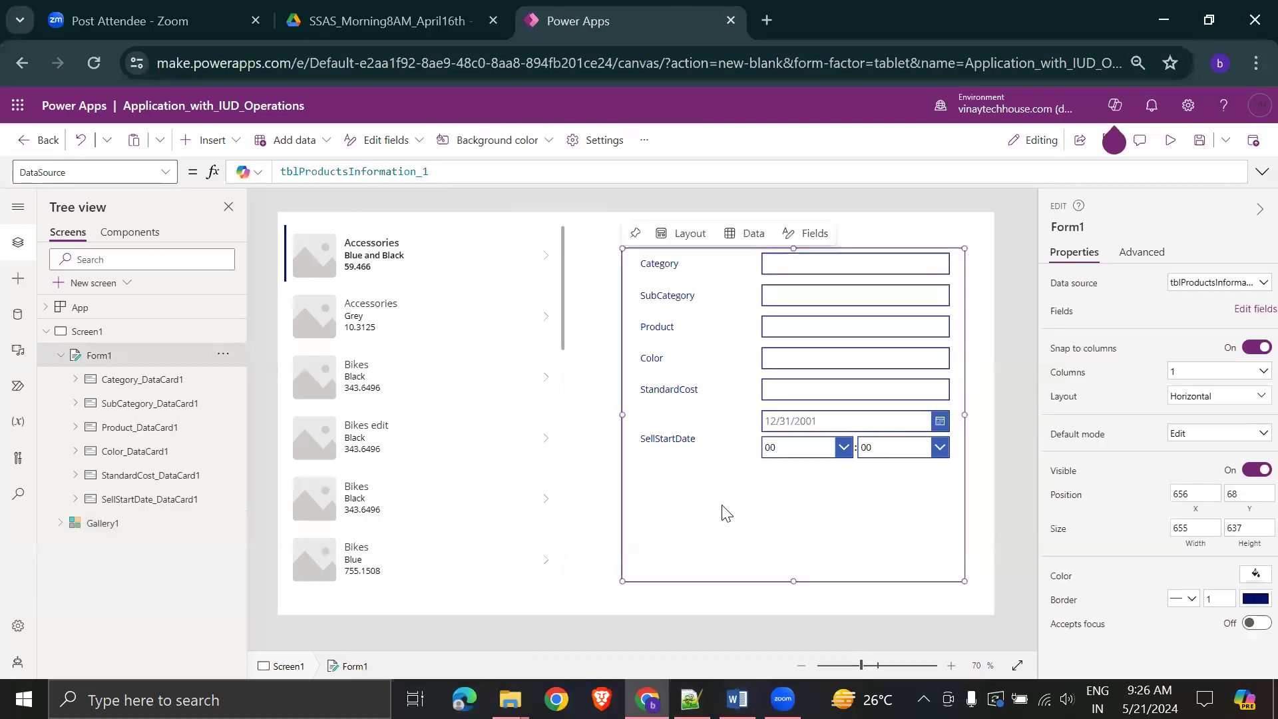
{"action": "left_click", "coordinate": [158, 174]}
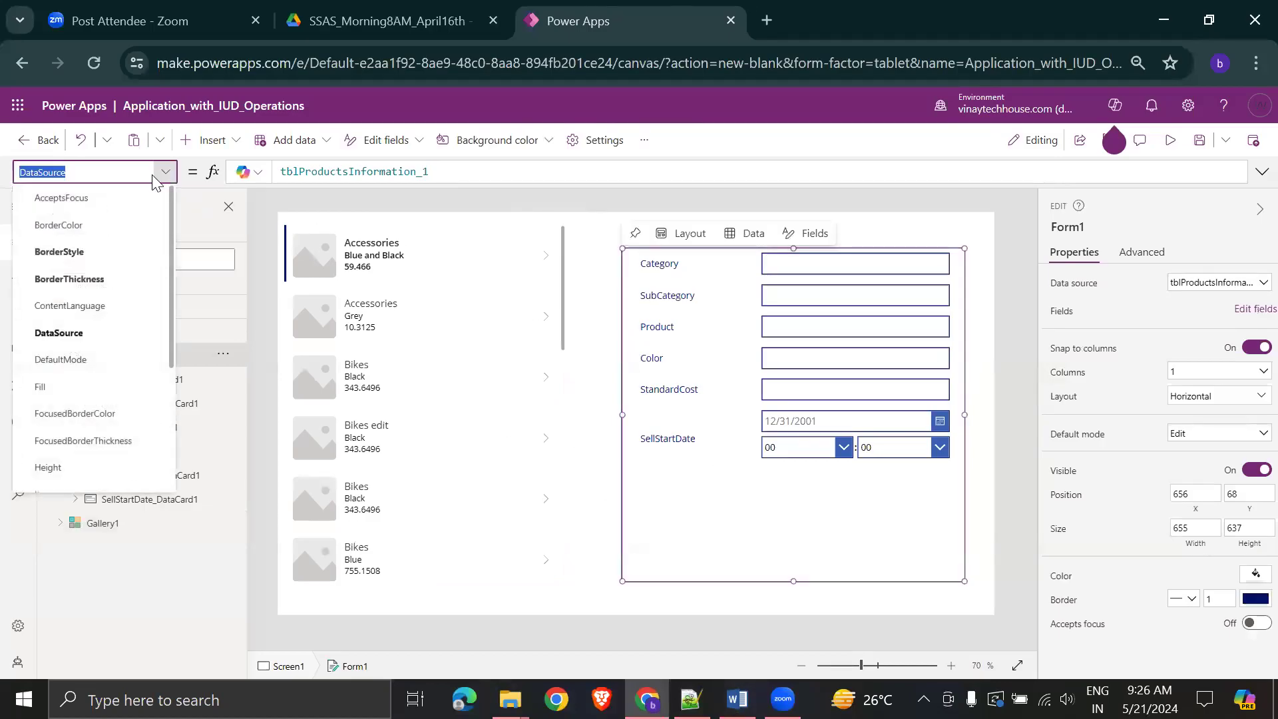
{"action": "type", "text": "I"}
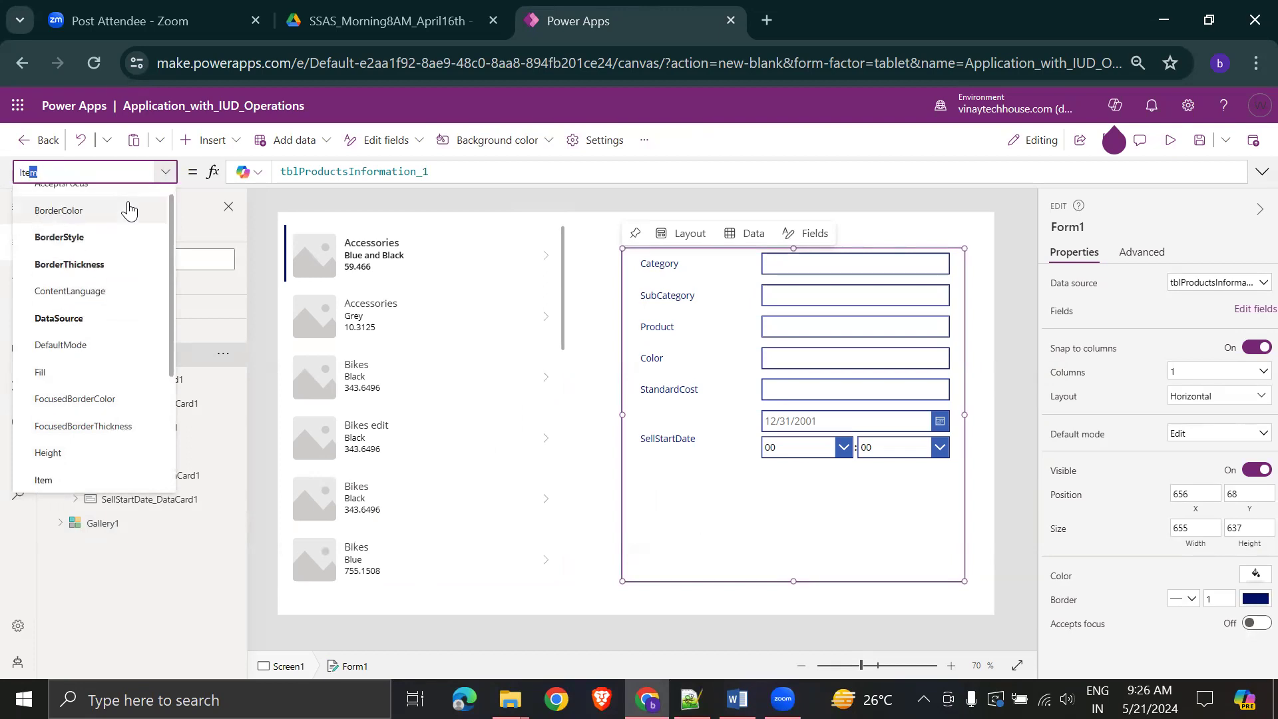
{"action": "type", "text": "tem"}
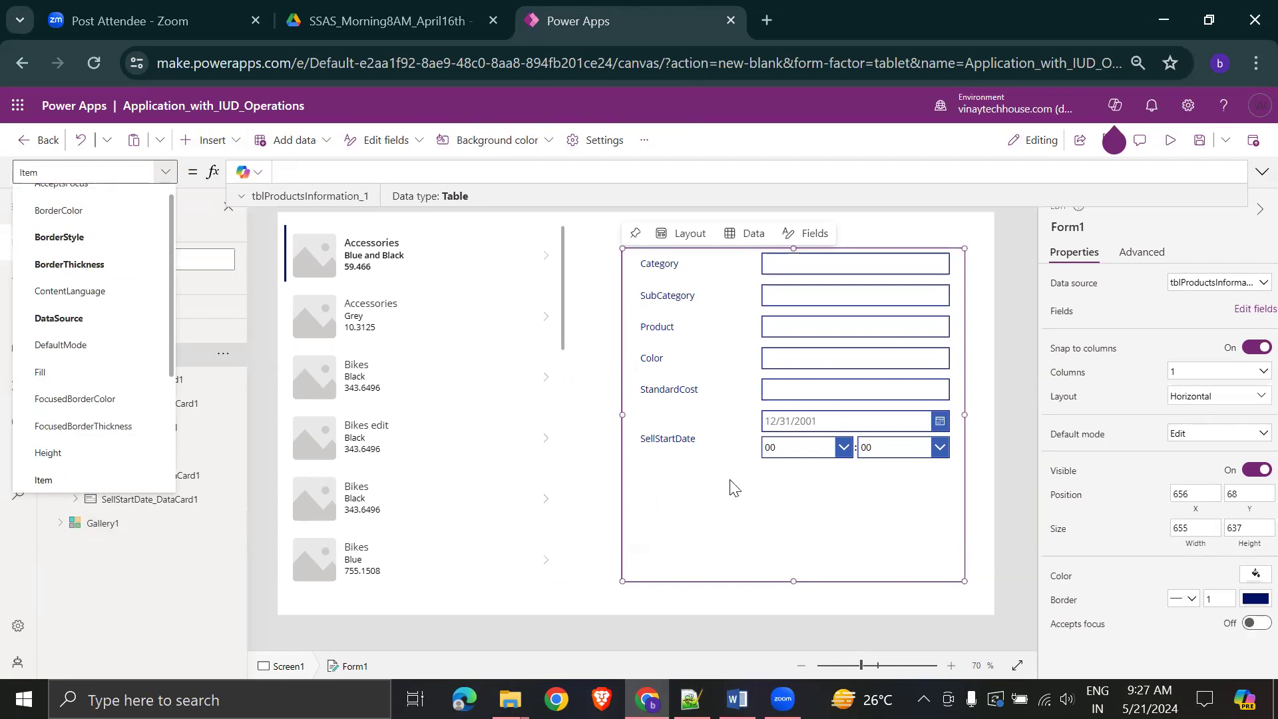
{"action": "left_click", "coordinate": [473, 166]}
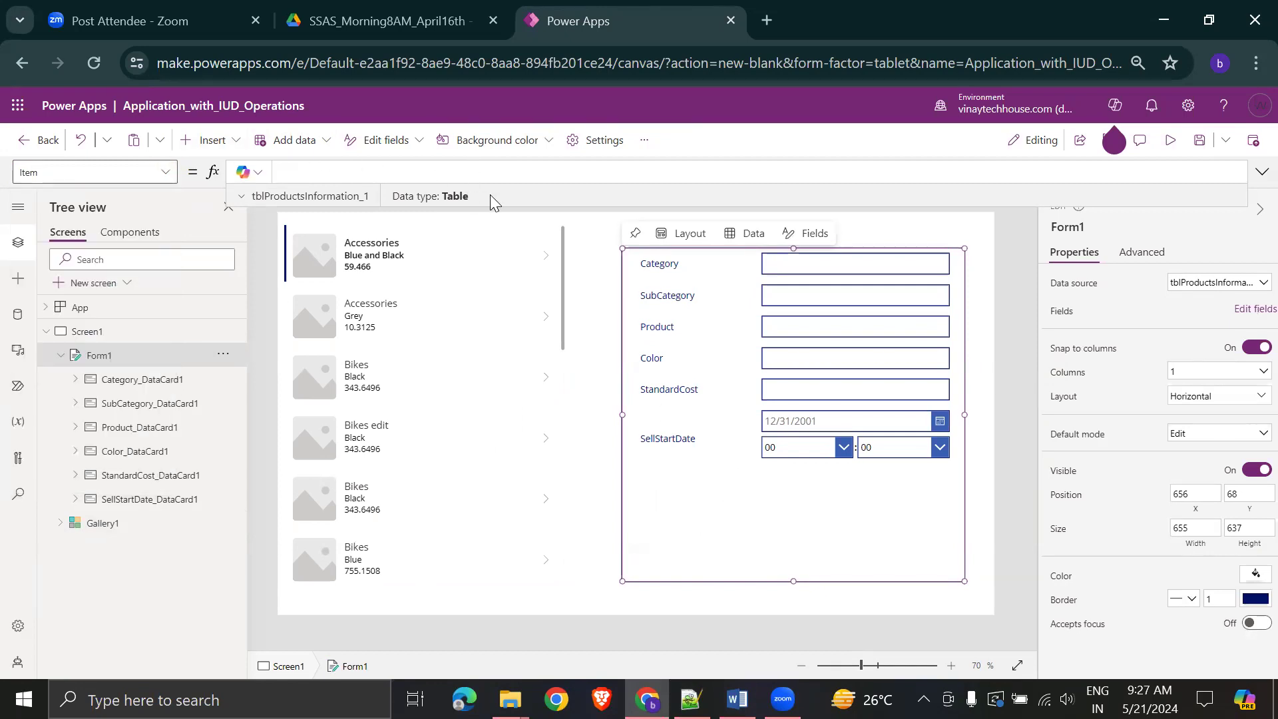
- Enter Gallery1.Selected as Form1's Item formula
{"action": "key", "text": "alt+Tab"}
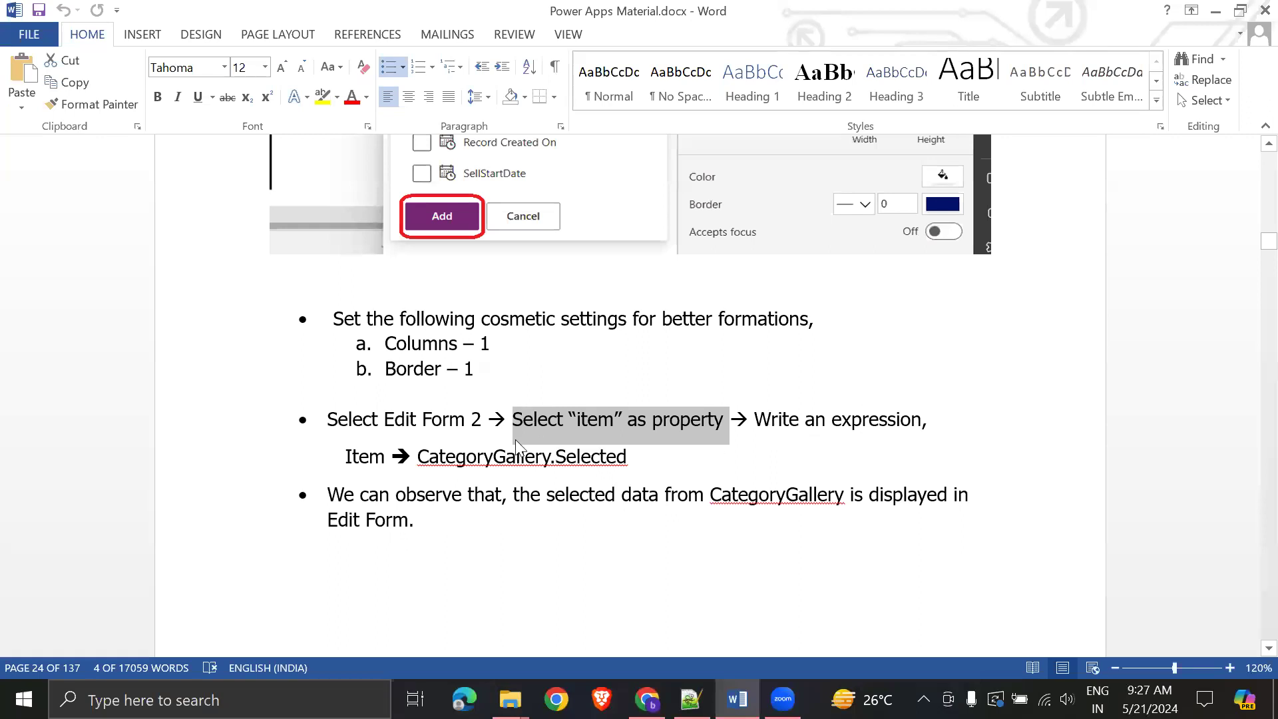
{"action": "key", "text": "alt+Tab"}
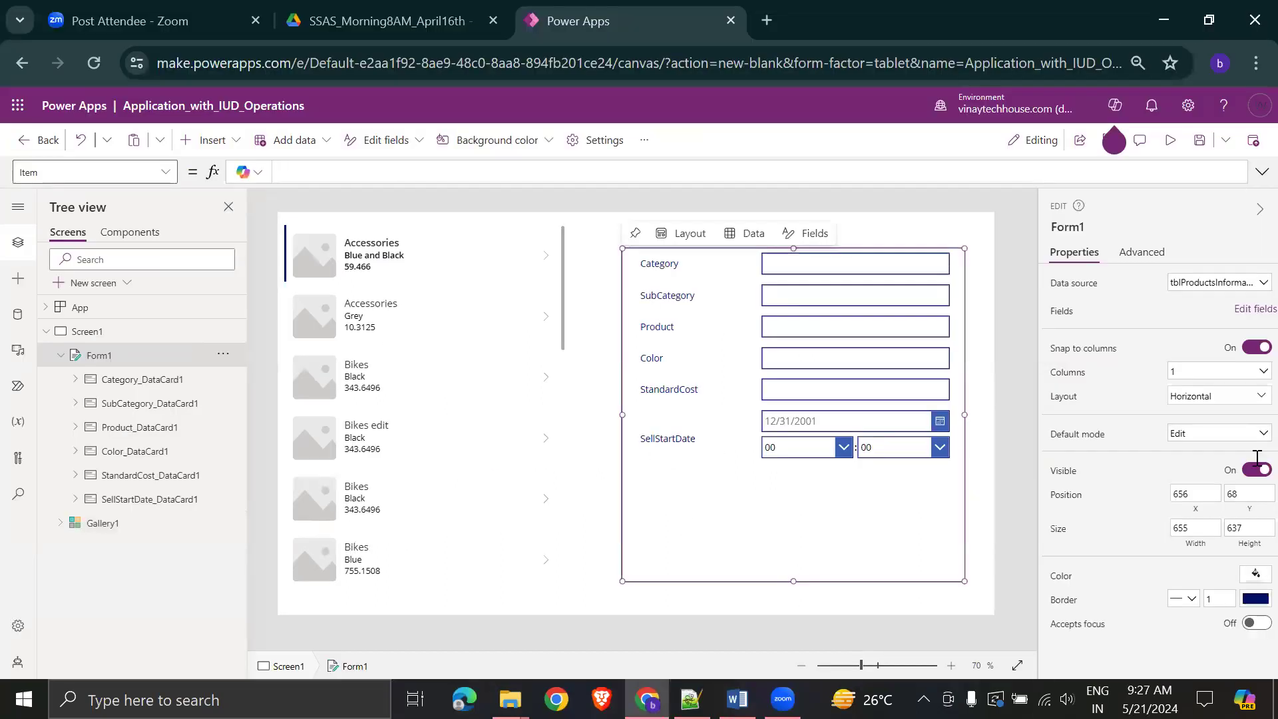
{"action": "left_click", "coordinate": [426, 392]}
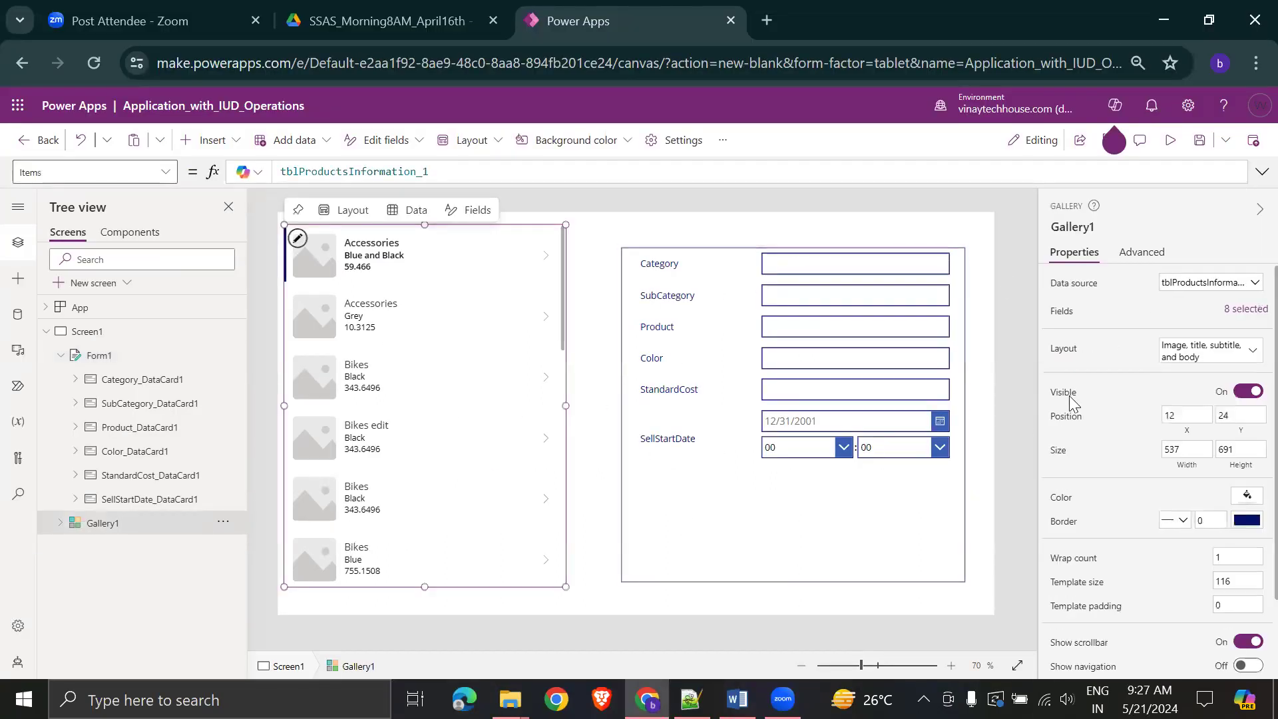
{"action": "left_click", "coordinate": [793, 529]}
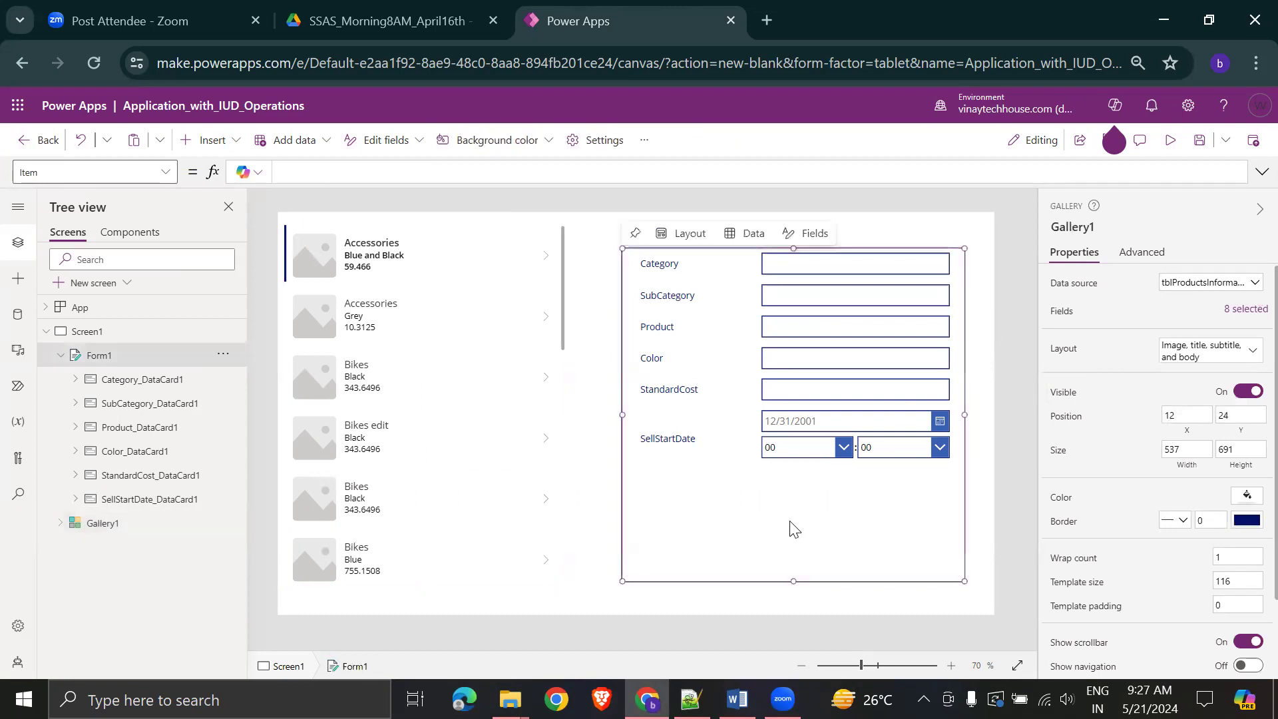
{"action": "left_click", "coordinate": [396, 168]}
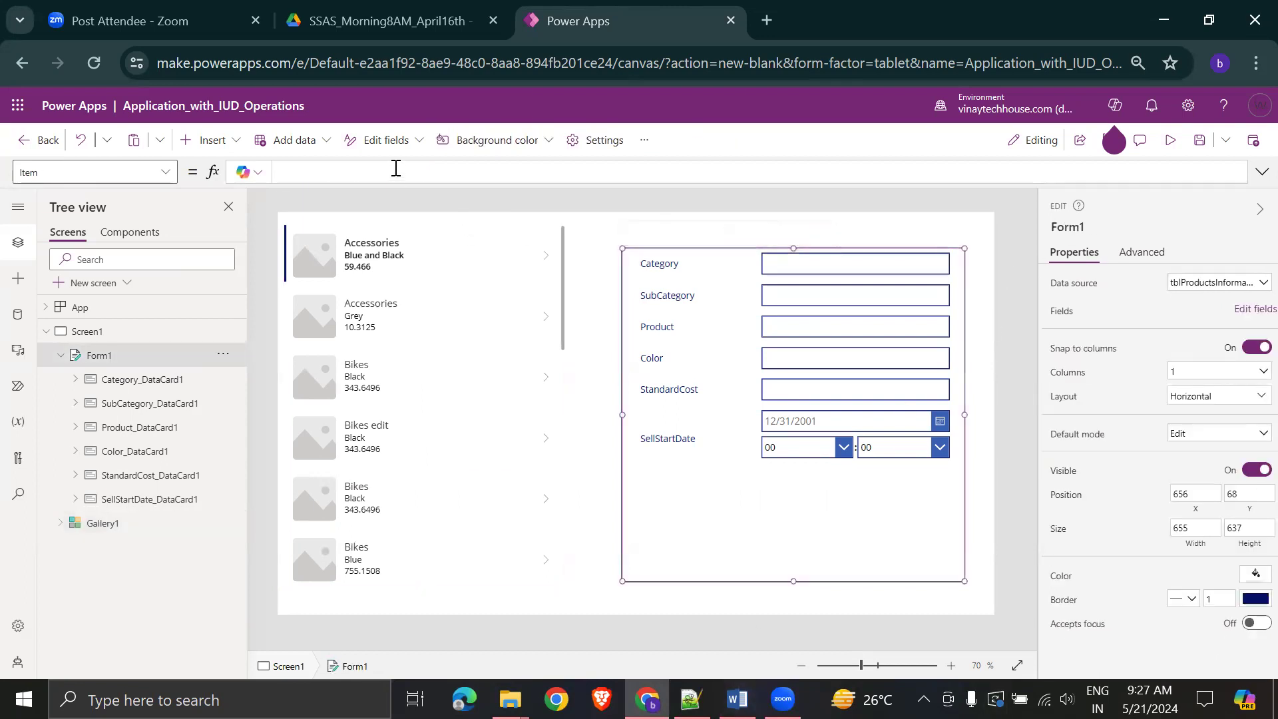
{"action": "type", "text": "gall"}
{"action": "key", "text": "Tab"}
{"action": "type", "text": ".se"}
{"action": "key", "text": "Tab"}
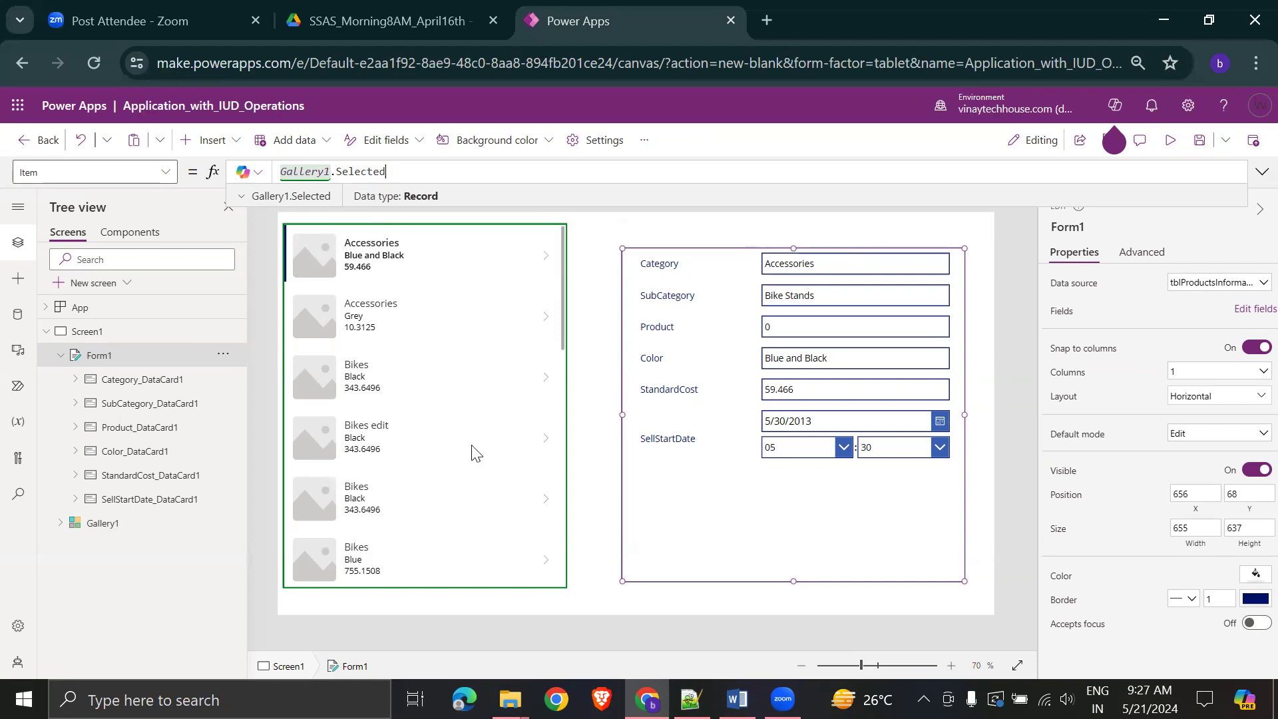
- Preview the app, select the Bikes Black and Components Road Frames records, then bring Word's notes forward
{"action": "left_click", "coordinate": [1171, 146]}
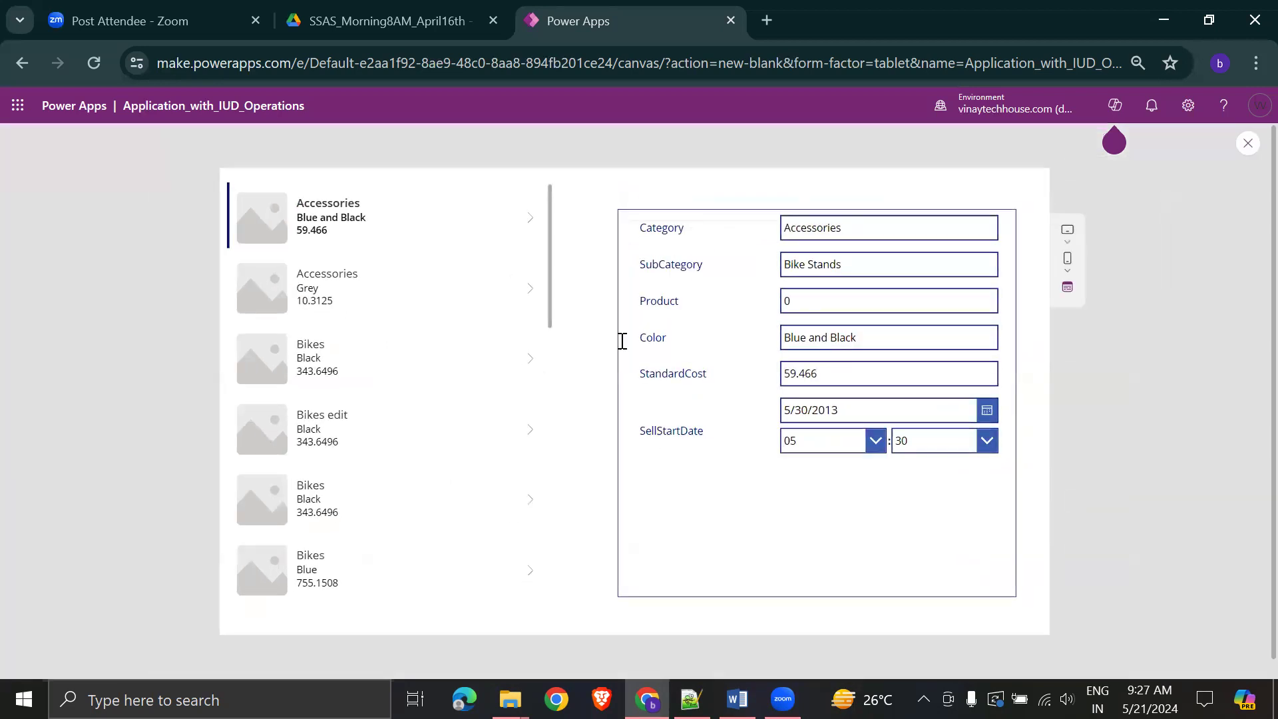
{"action": "left_click", "coordinate": [310, 348]}
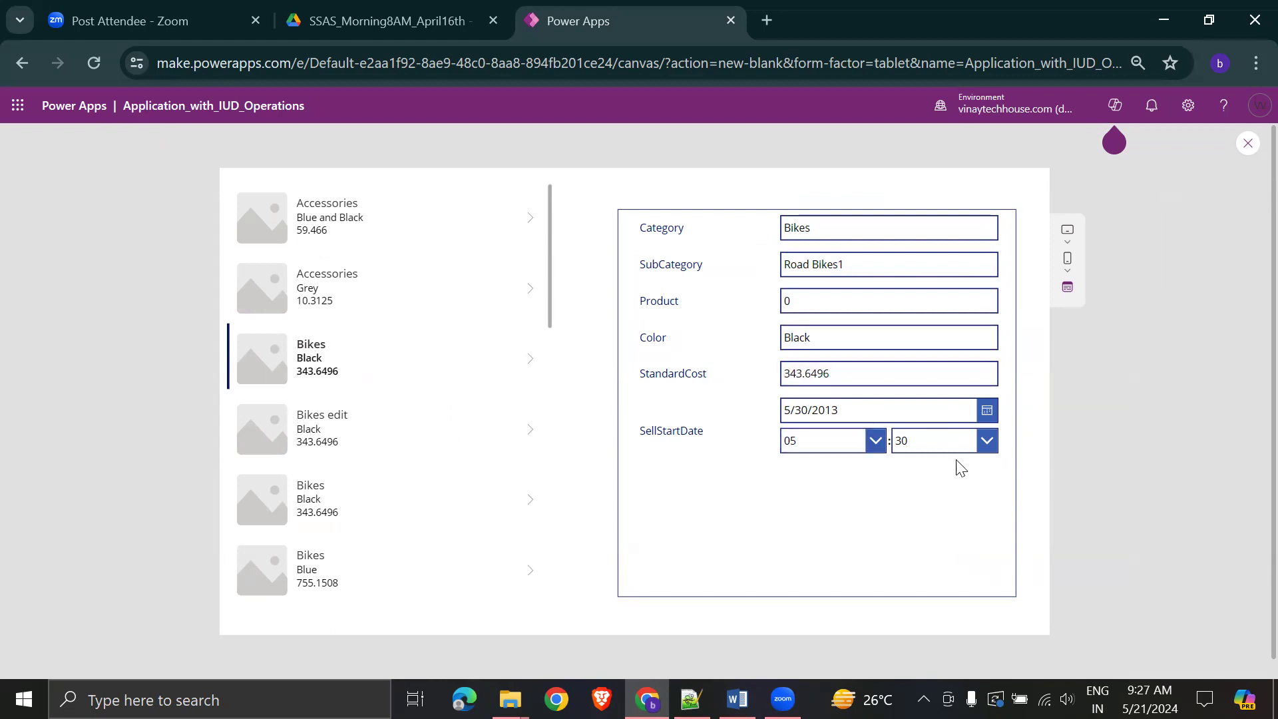
{"action": "scroll", "coordinate": [448, 477], "scroll_direction": "down", "scroll_amount": 10}
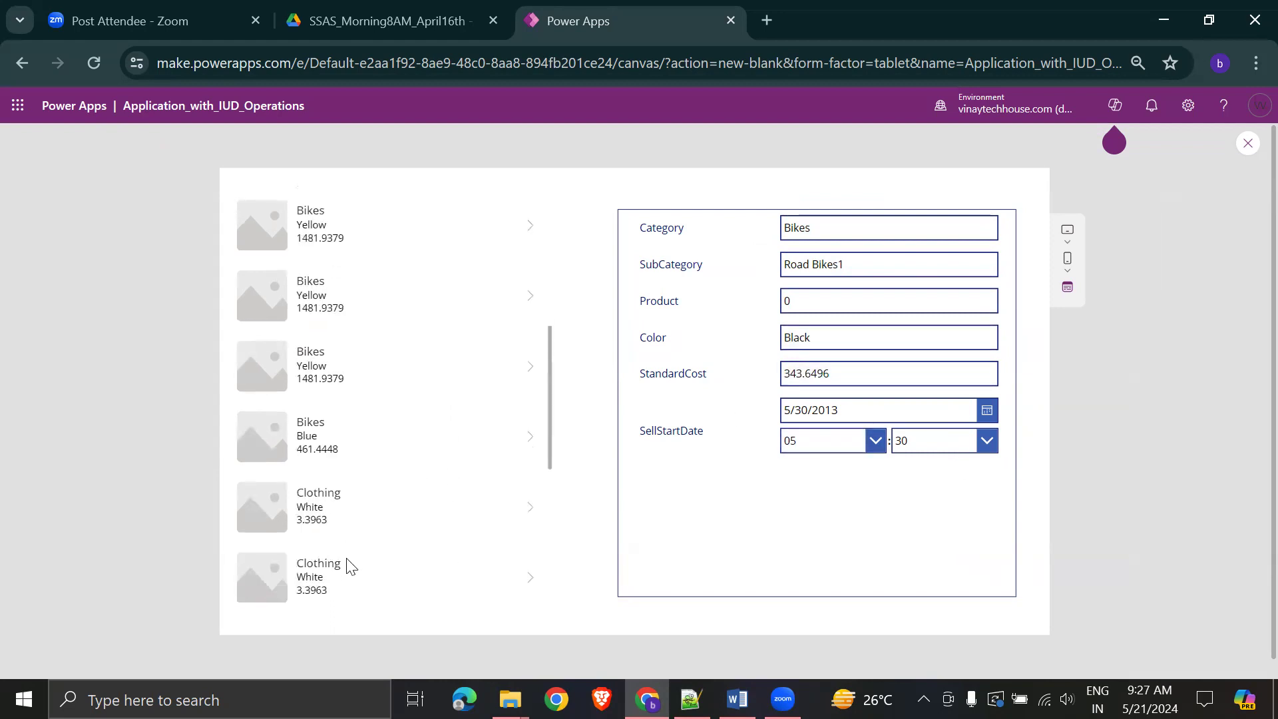
{"action": "scroll", "coordinate": [348, 564], "scroll_direction": "down", "scroll_amount": 5}
{"action": "left_click", "coordinate": [328, 478]}
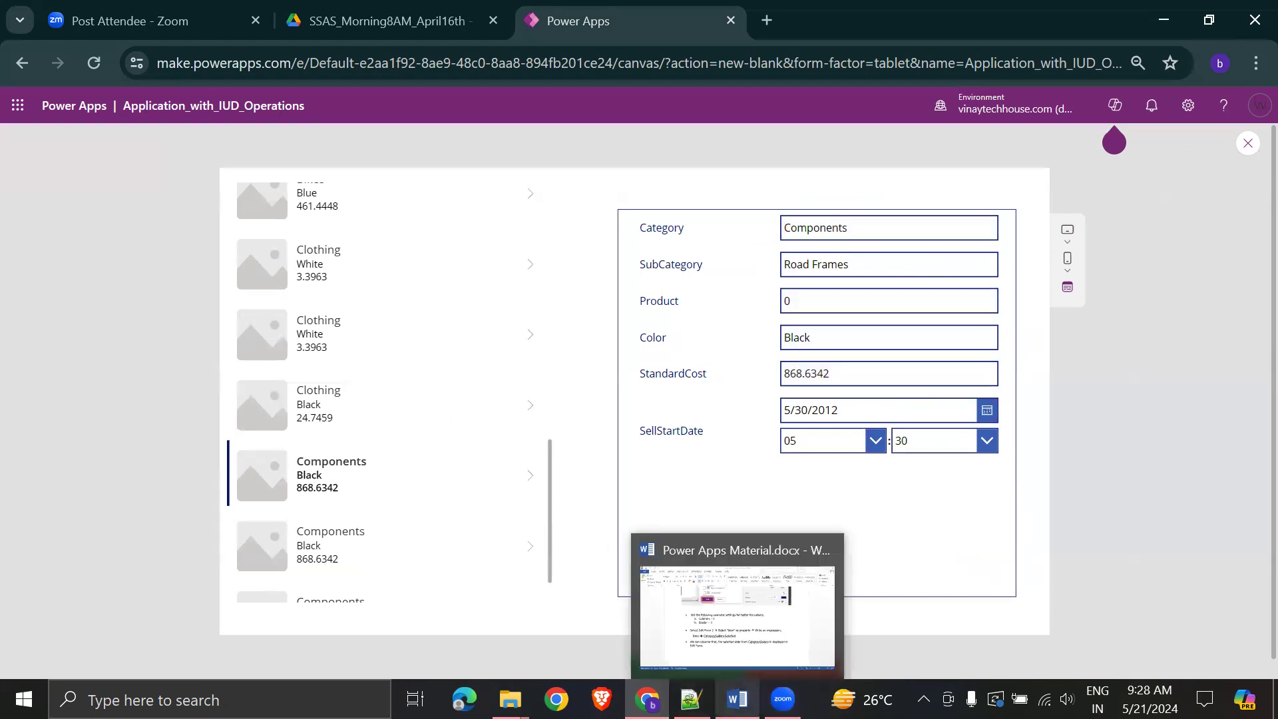
{"action": "left_click", "coordinate": [737, 699]}
{"action": "scroll", "coordinate": [941, 519], "scroll_direction": "up", "scroll_amount": 3}
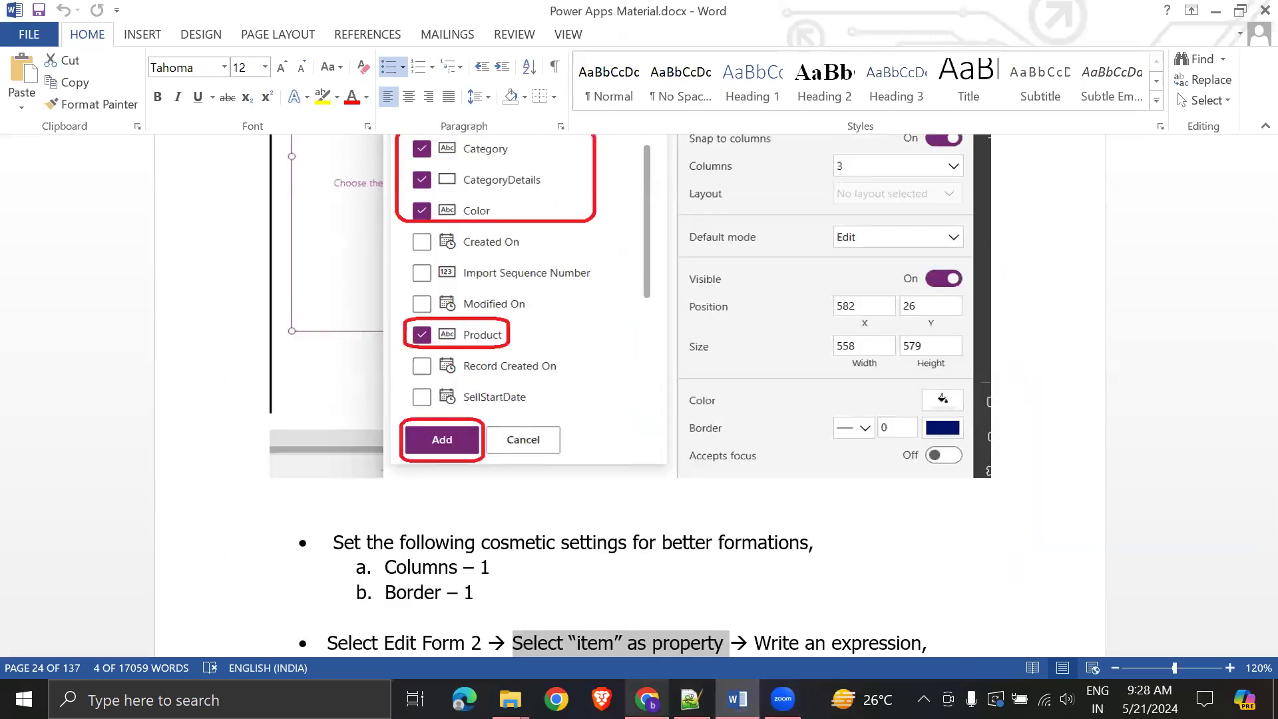
- Back in Chrome, pick the Clothing White record, then close the preview and dismiss the tip
{"action": "left_click", "coordinate": [648, 699]}
{"action": "left_click", "coordinate": [491, 310]}
{"action": "left_click", "coordinate": [1248, 143]}
{"action": "left_click", "coordinate": [778, 458]}
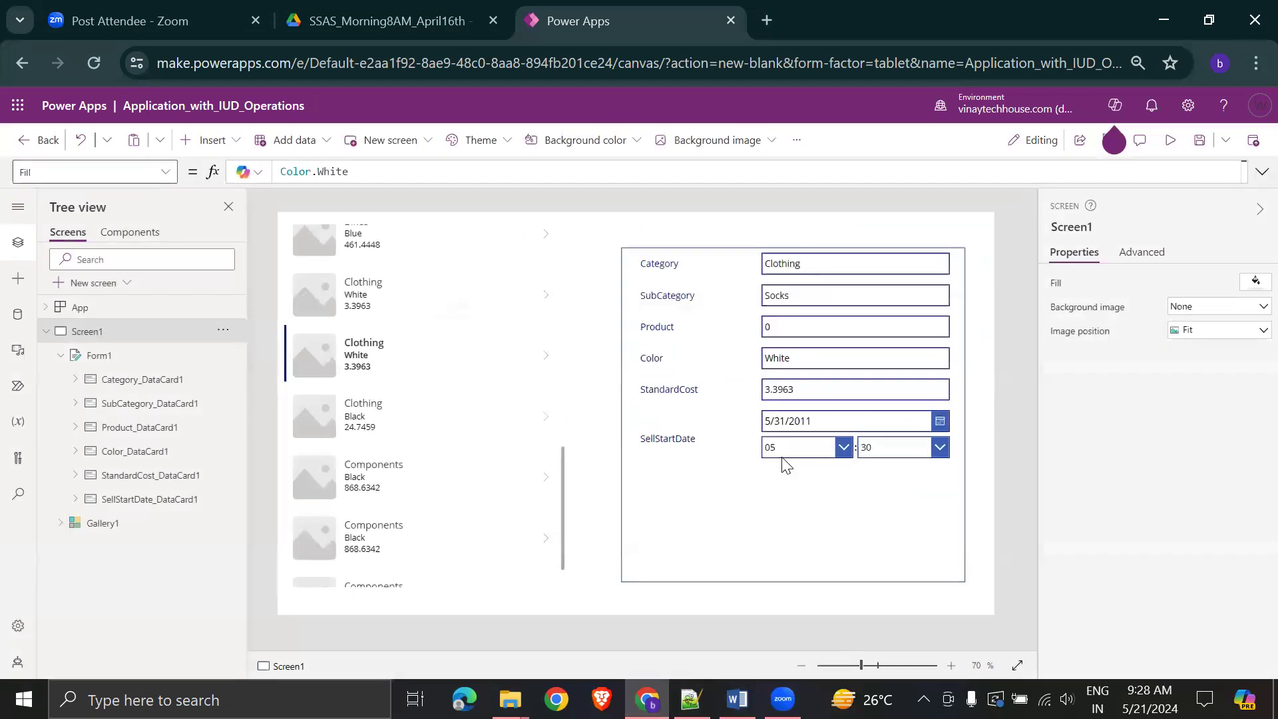
- Inspect Form1's Item formula in the editor, then deselect the form by selecting the screen
{"action": "left_click", "coordinate": [442, 322]}
{"action": "left_click", "coordinate": [766, 509]}
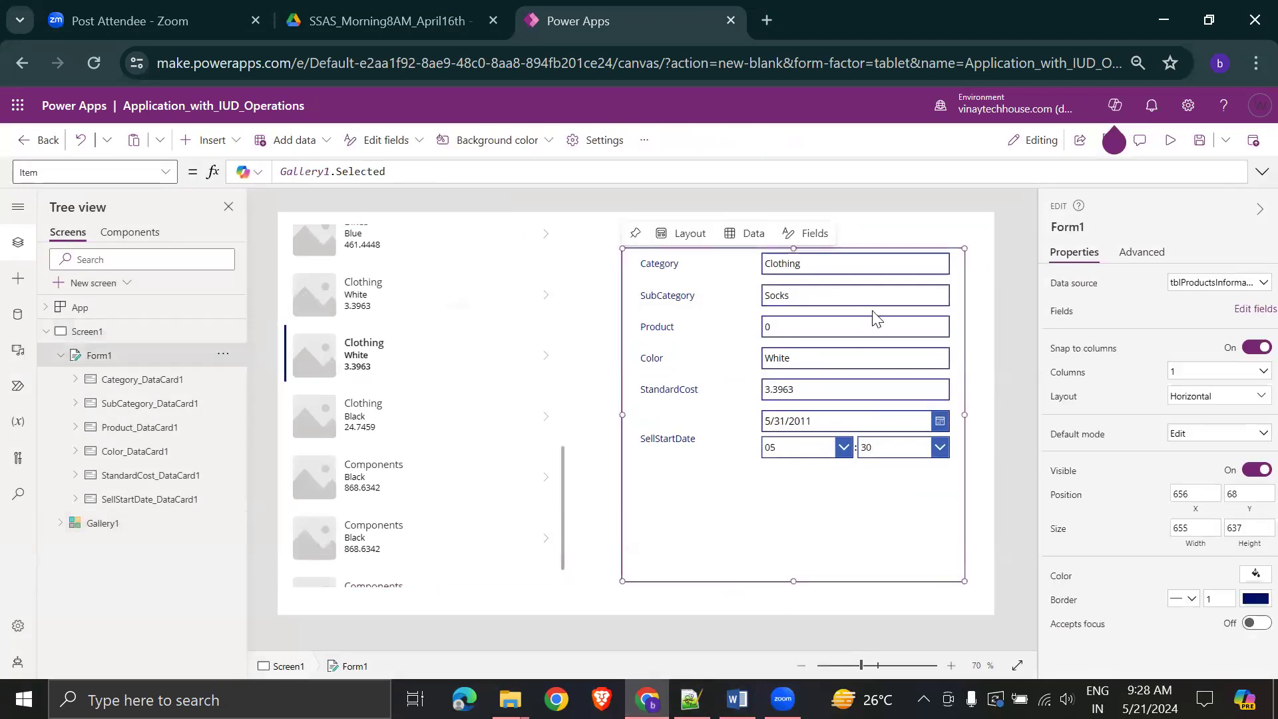
{"action": "left_click", "coordinate": [56, 172]}
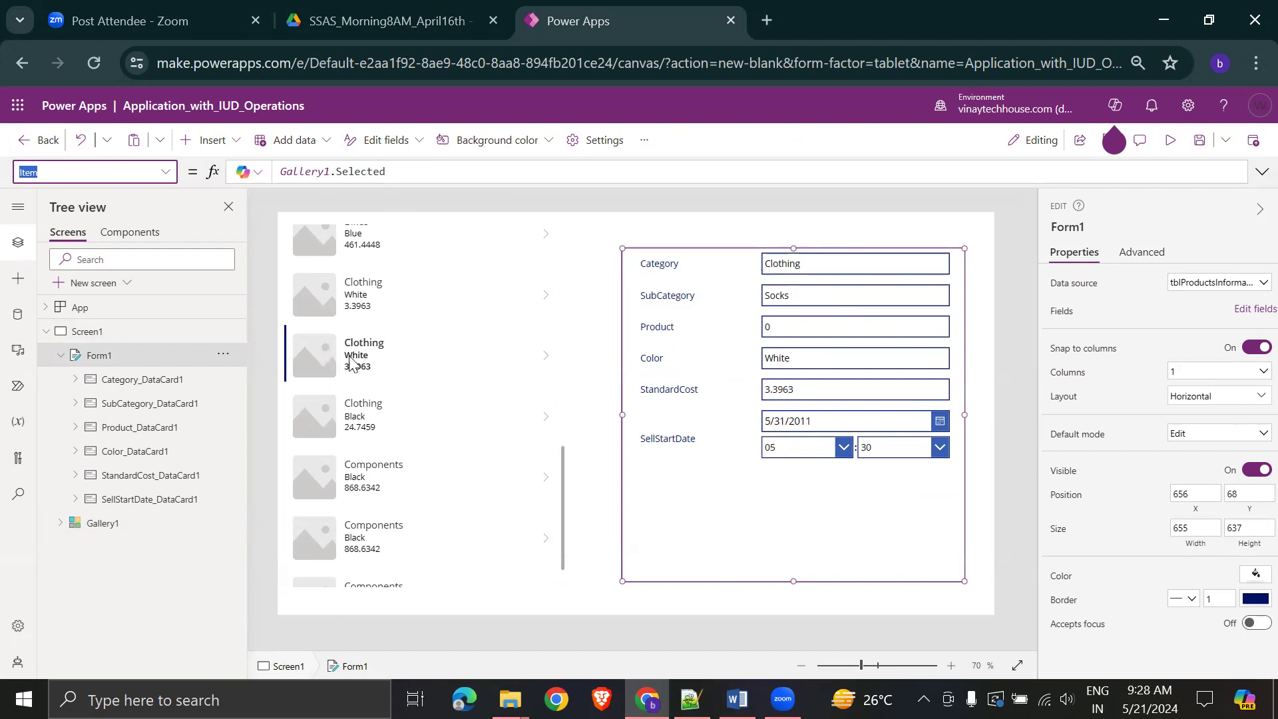
{"action": "left_click", "coordinate": [367, 171]}
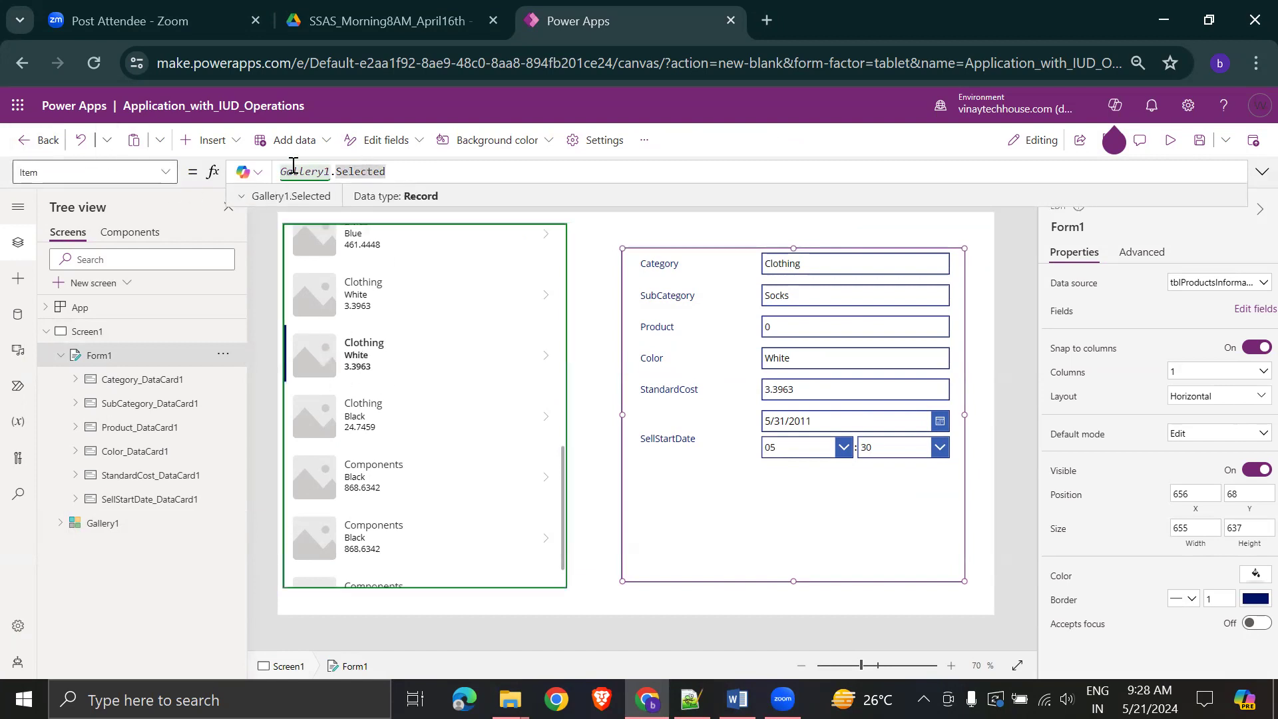
{"action": "mouse_move", "coordinate": [806, 521]}
{"action": "left_click", "coordinate": [850, 366]}
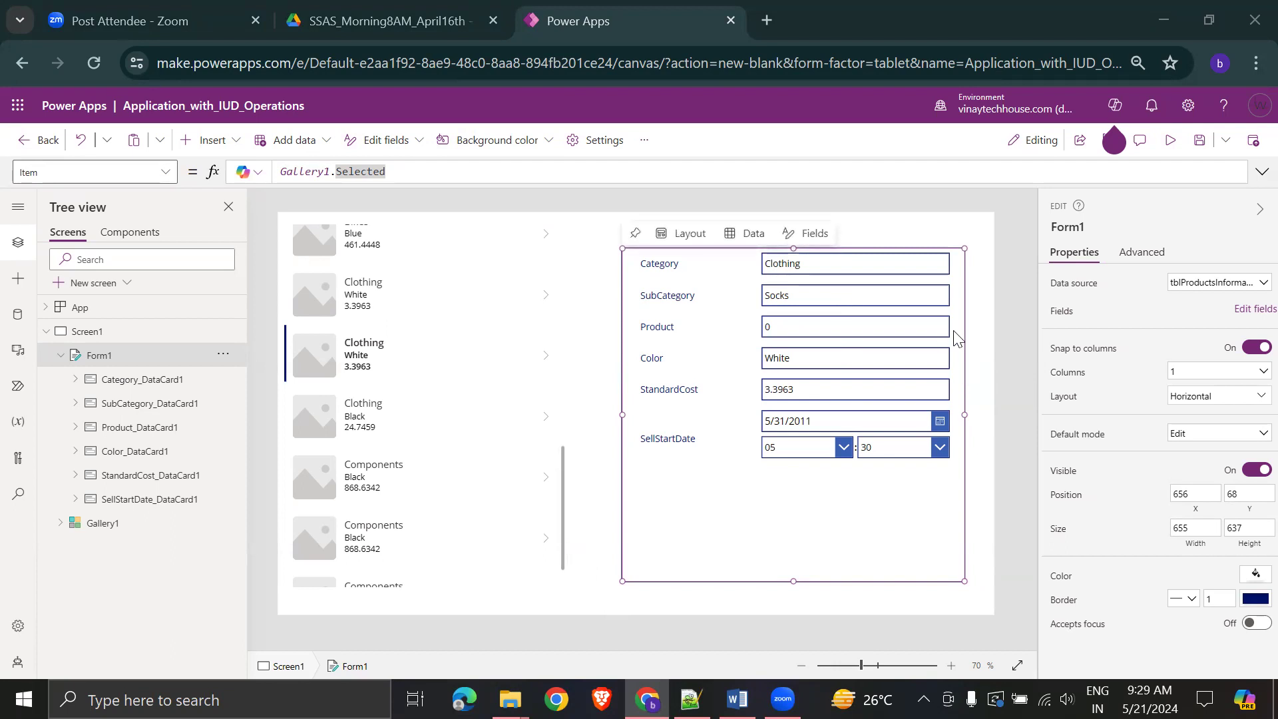
{"action": "left_click", "coordinate": [988, 297]}
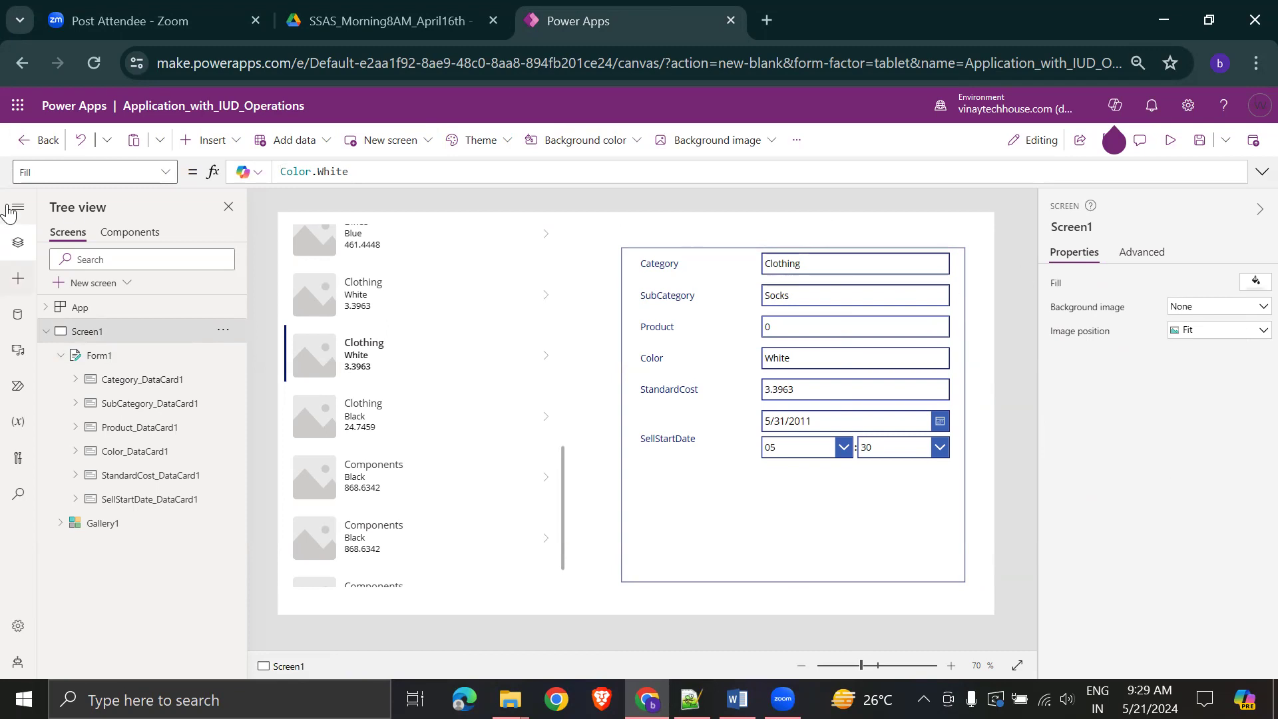
- Preview the app and select the Components records in the gallery down to the last one
{"action": "left_click", "coordinate": [1166, 151]}
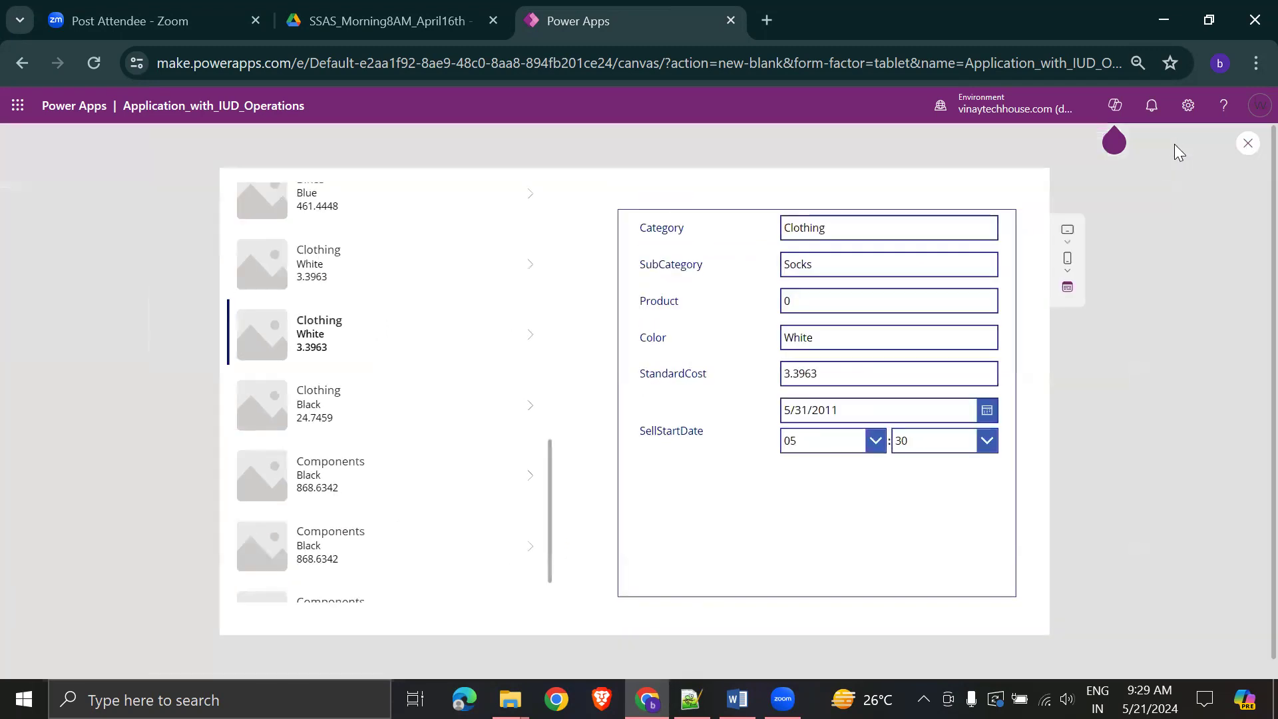
{"action": "left_click", "coordinate": [376, 471]}
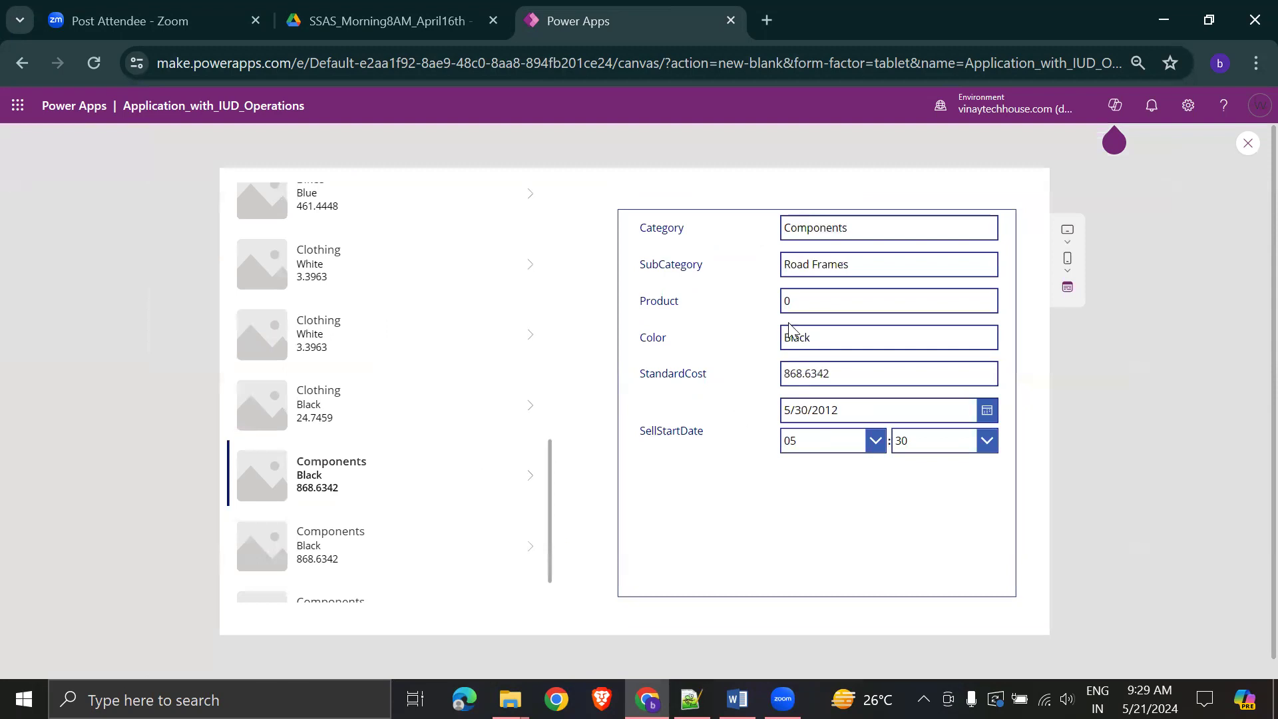
{"action": "left_click", "coordinate": [370, 531]}
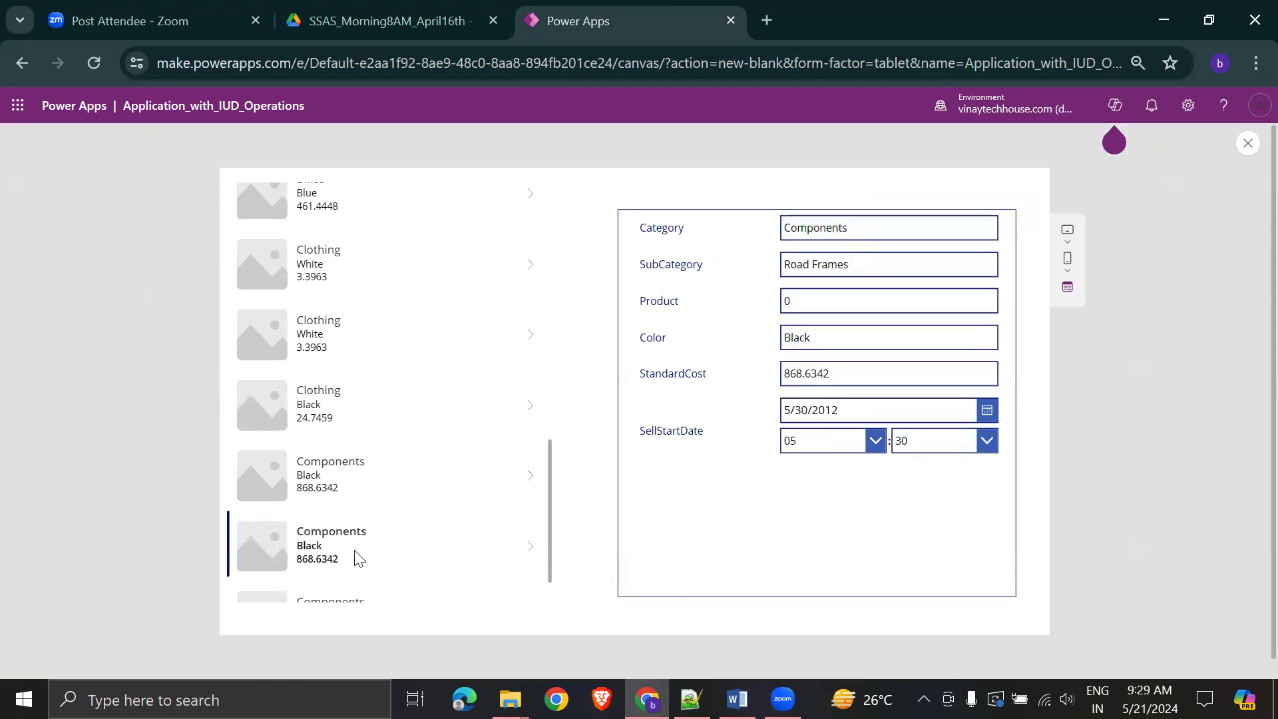
{"action": "scroll", "coordinate": [353, 516], "scroll_direction": "down", "scroll_amount": 2}
{"action": "left_click", "coordinate": [351, 572]}
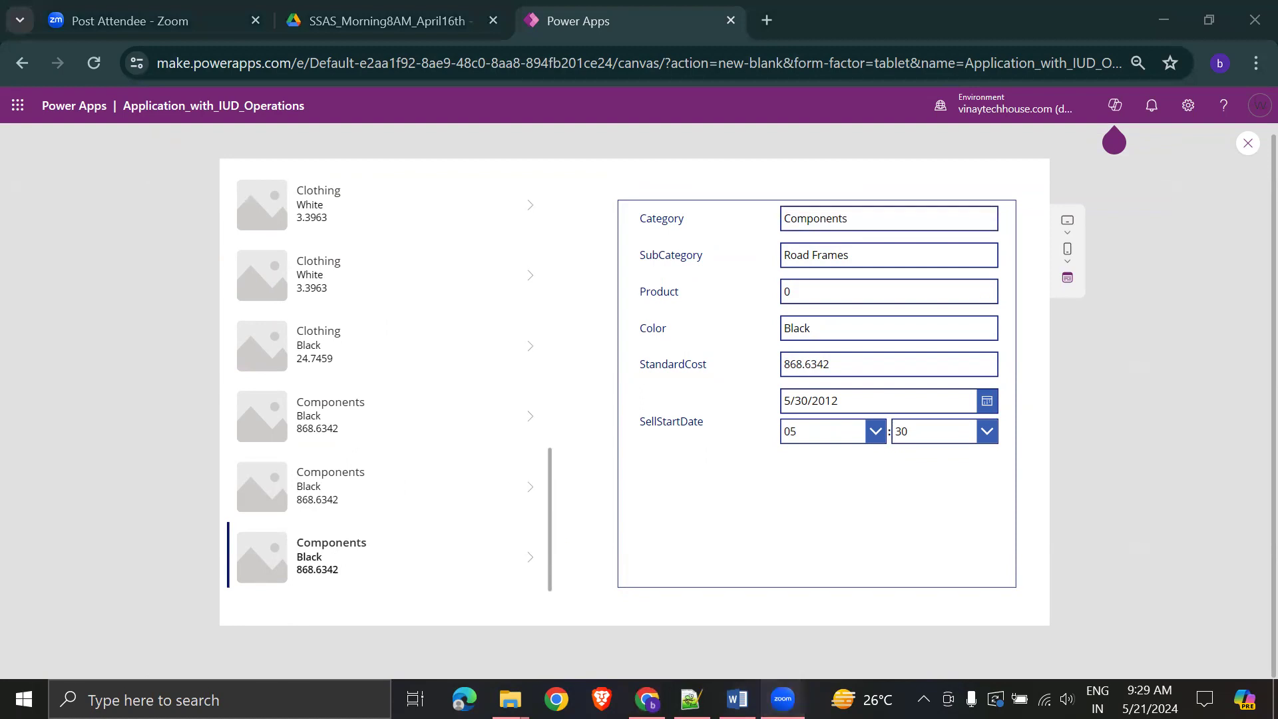
- Switch to Word's notes and place the caret after the Edit Form observation
{"action": "left_click", "coordinate": [737, 699]}
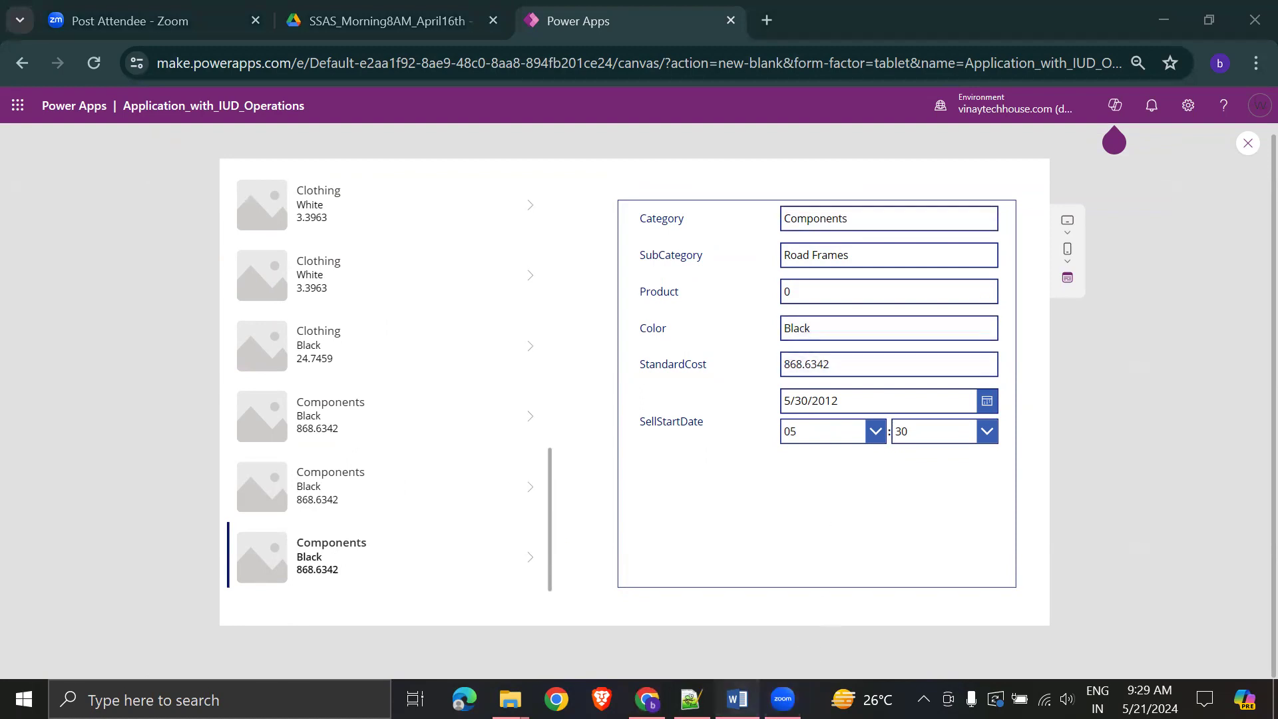
{"action": "scroll", "coordinate": [692, 421], "scroll_direction": "down", "scroll_amount": 4}
{"action": "left_click_drag", "start_coordinate": [331, 382], "coordinate": [388, 398]}
{"action": "left_click", "coordinate": [567, 453]}
- Read Word's notes from the selected-data bullet down to the UPDATE records heading
{"action": "left_click_drag", "start_coordinate": [513, 382], "coordinate": [919, 387]}
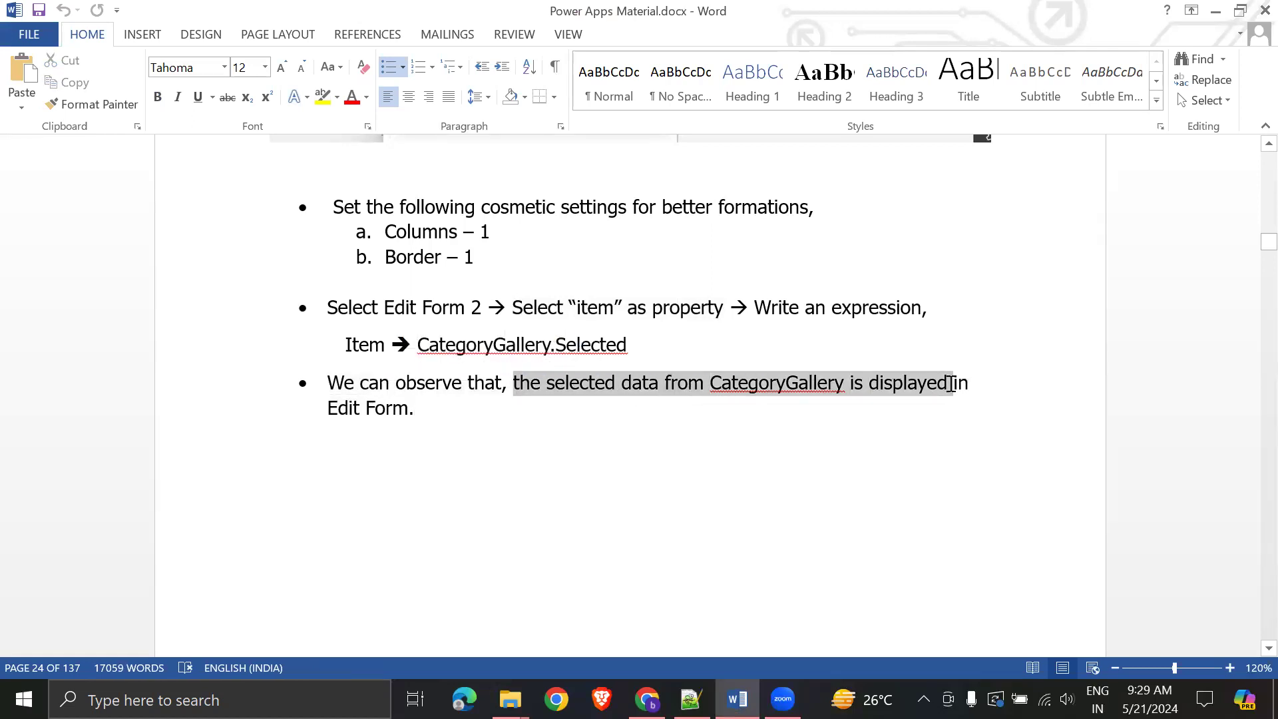
{"action": "left_click", "coordinate": [781, 473]}
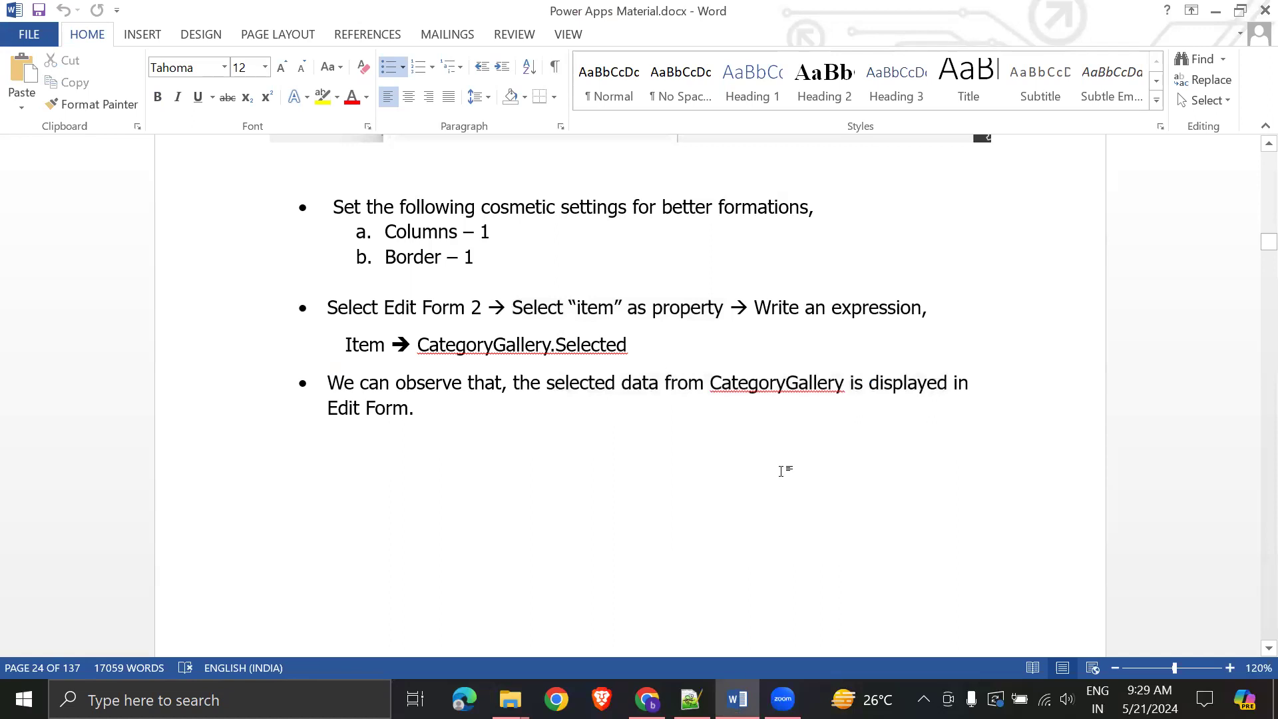
{"action": "scroll", "coordinate": [781, 464], "scroll_direction": "up", "scroll_amount": 15}
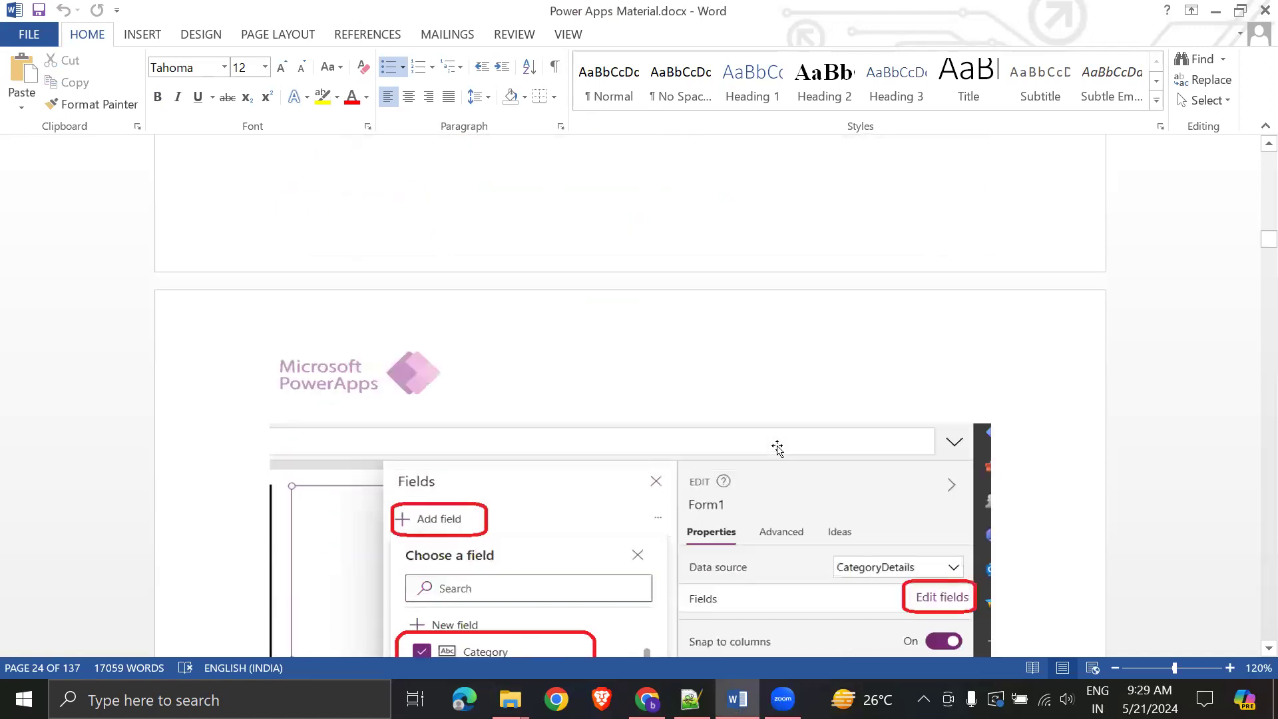
{"action": "scroll", "coordinate": [705, 370], "scroll_direction": "down", "scroll_amount": 15}
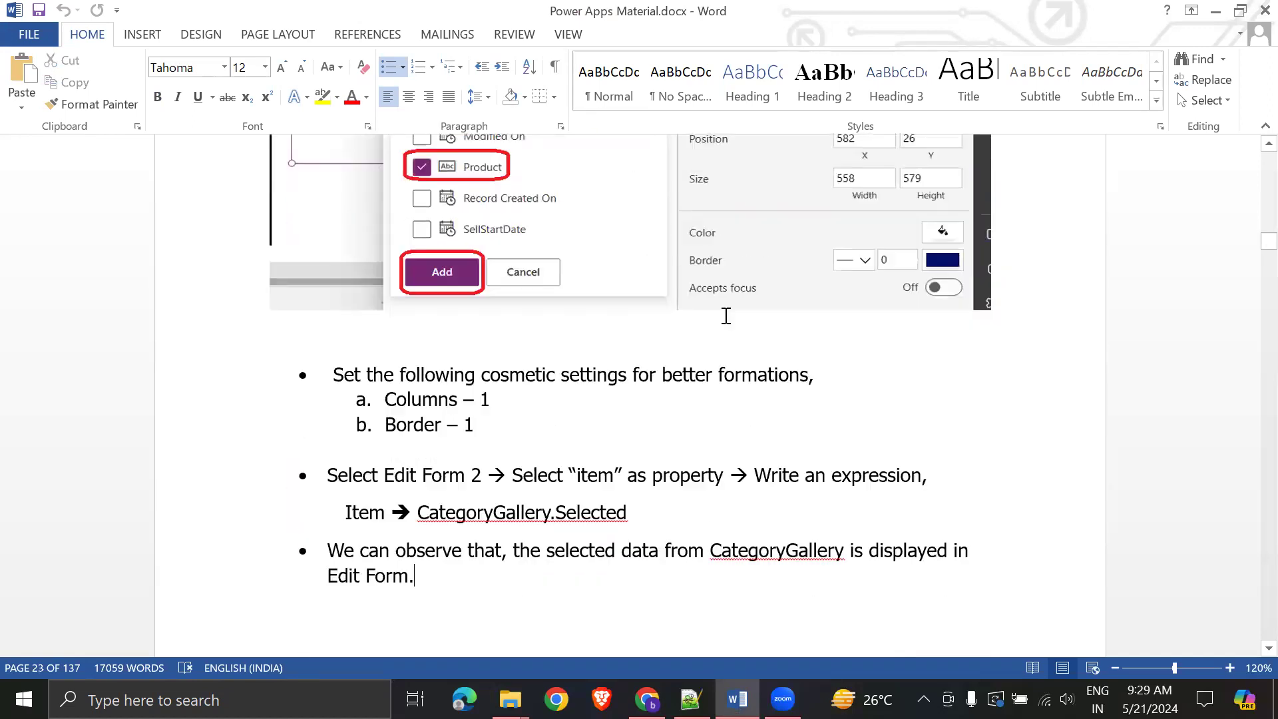
{"action": "scroll", "coordinate": [719, 301], "scroll_direction": "up", "scroll_amount": 14}
{"action": "scroll", "coordinate": [720, 302], "scroll_direction": "down", "scroll_amount": 12}
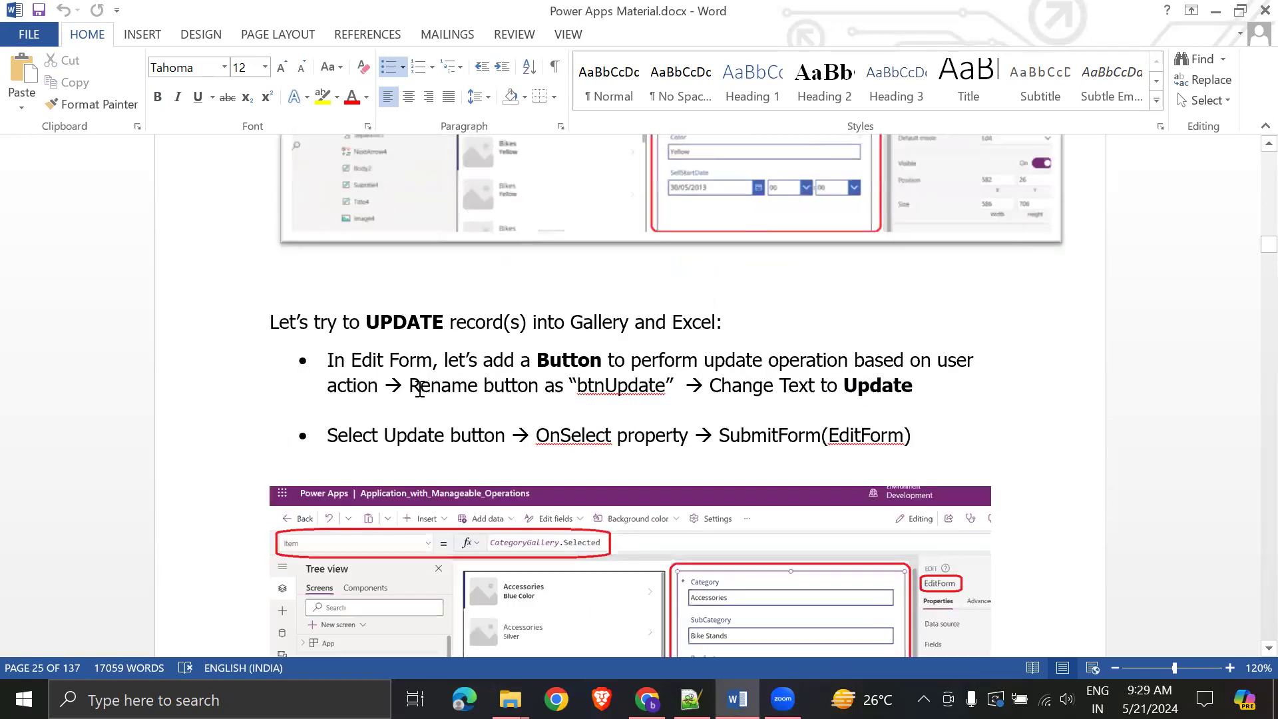
{"action": "left_click_drag", "start_coordinate": [271, 314], "coordinate": [714, 319]}
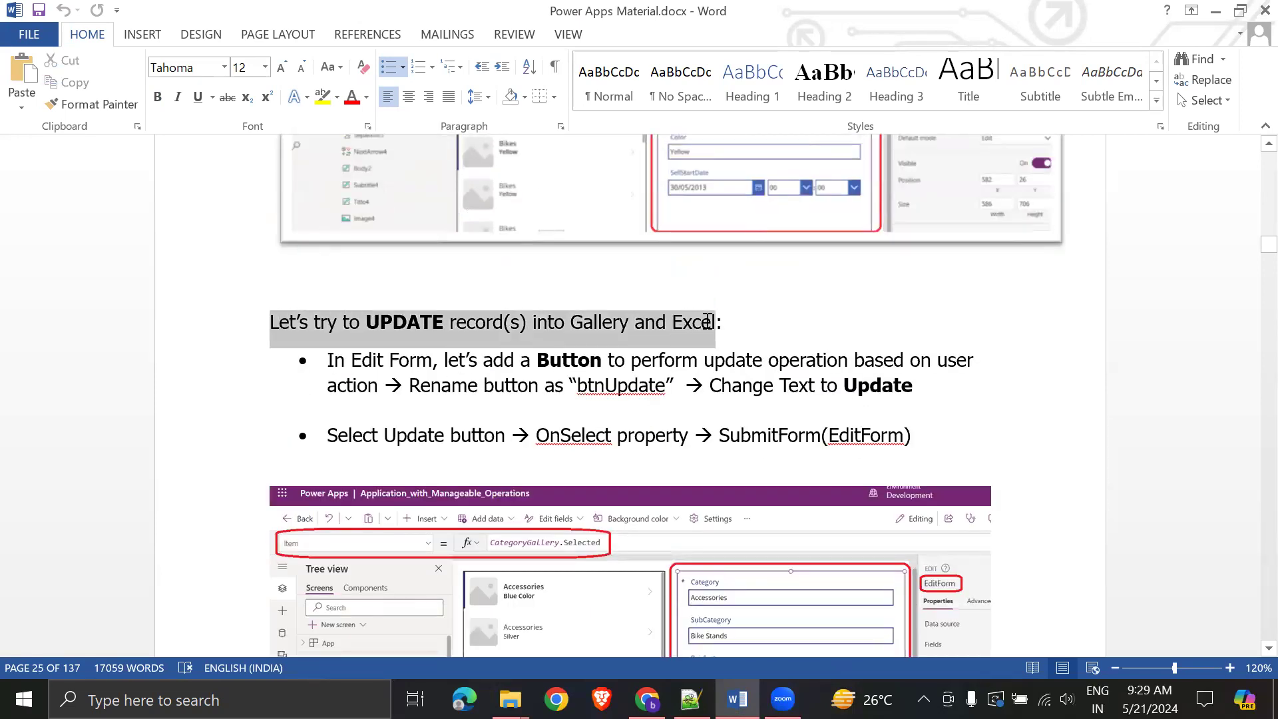
{"action": "left_click", "coordinate": [943, 383]}
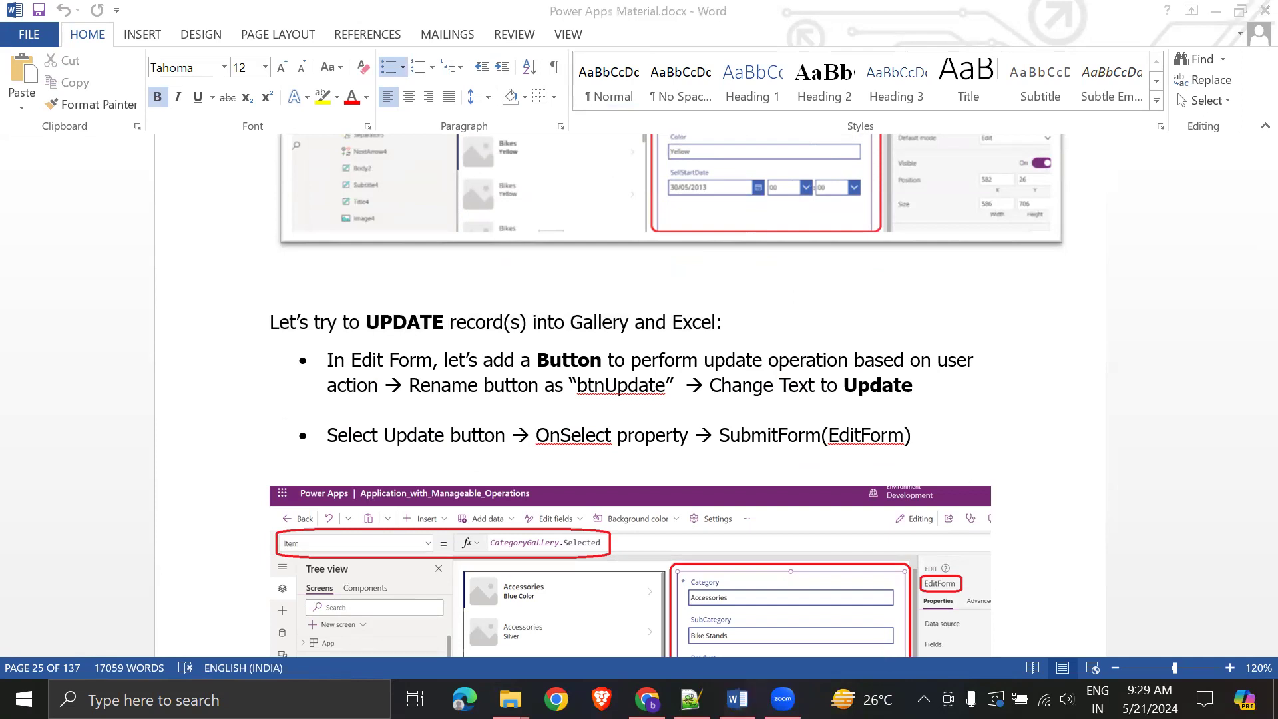
{"action": "key", "text": "alt+Tab"}
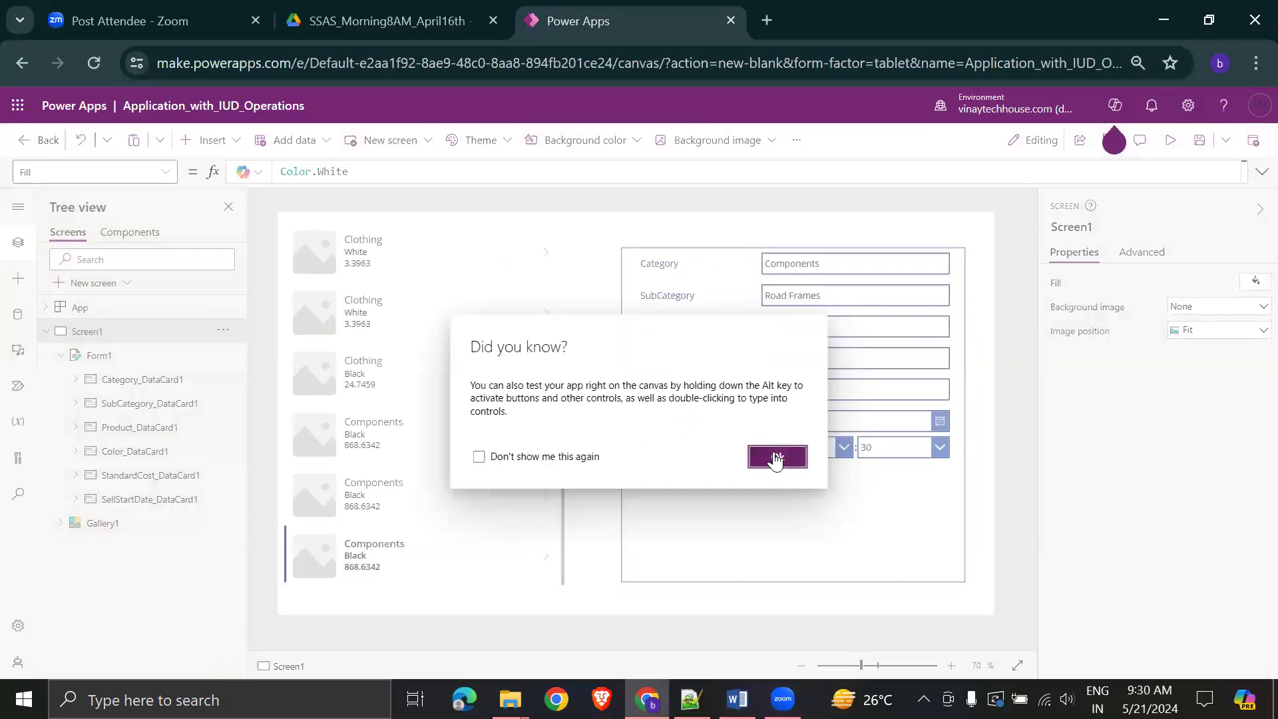
- Dismiss the tip and insert a new button onto the edit form beneath SellStartDate
{"action": "left_click", "coordinate": [772, 456]}
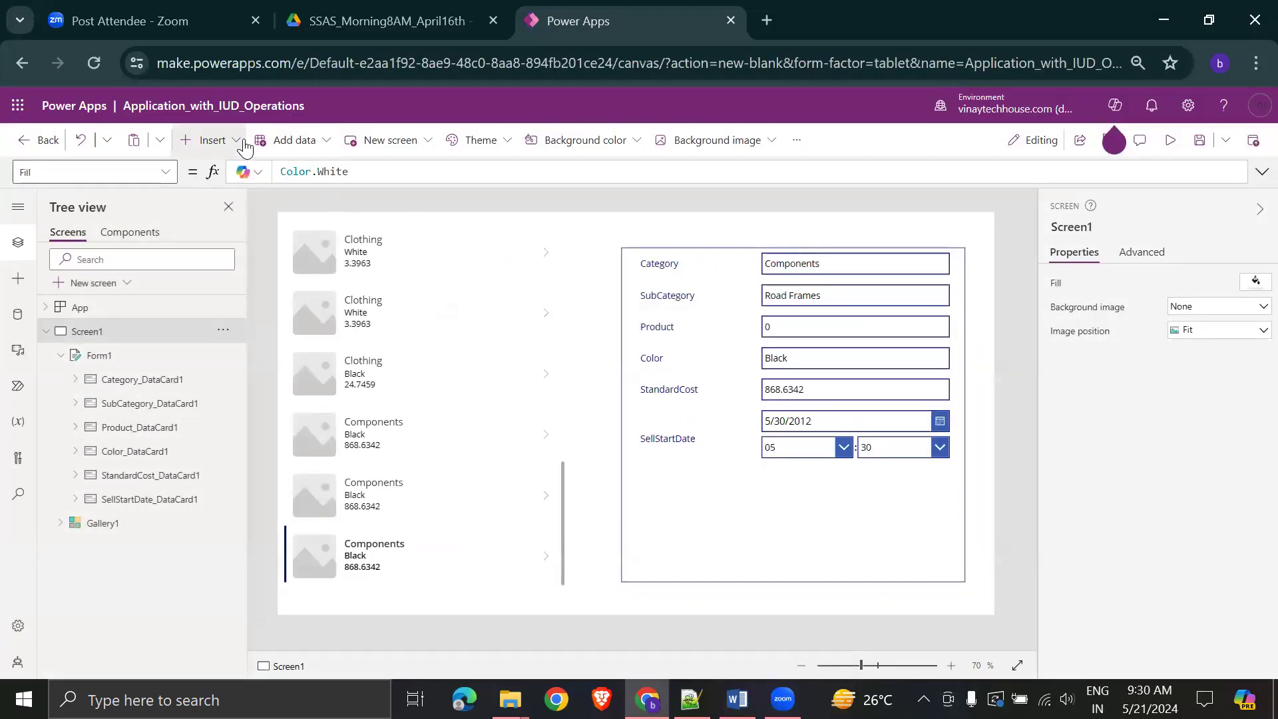
{"action": "left_click", "coordinate": [208, 140]}
{"action": "left_click_drag", "start_coordinate": [219, 378], "coordinate": [662, 531]}
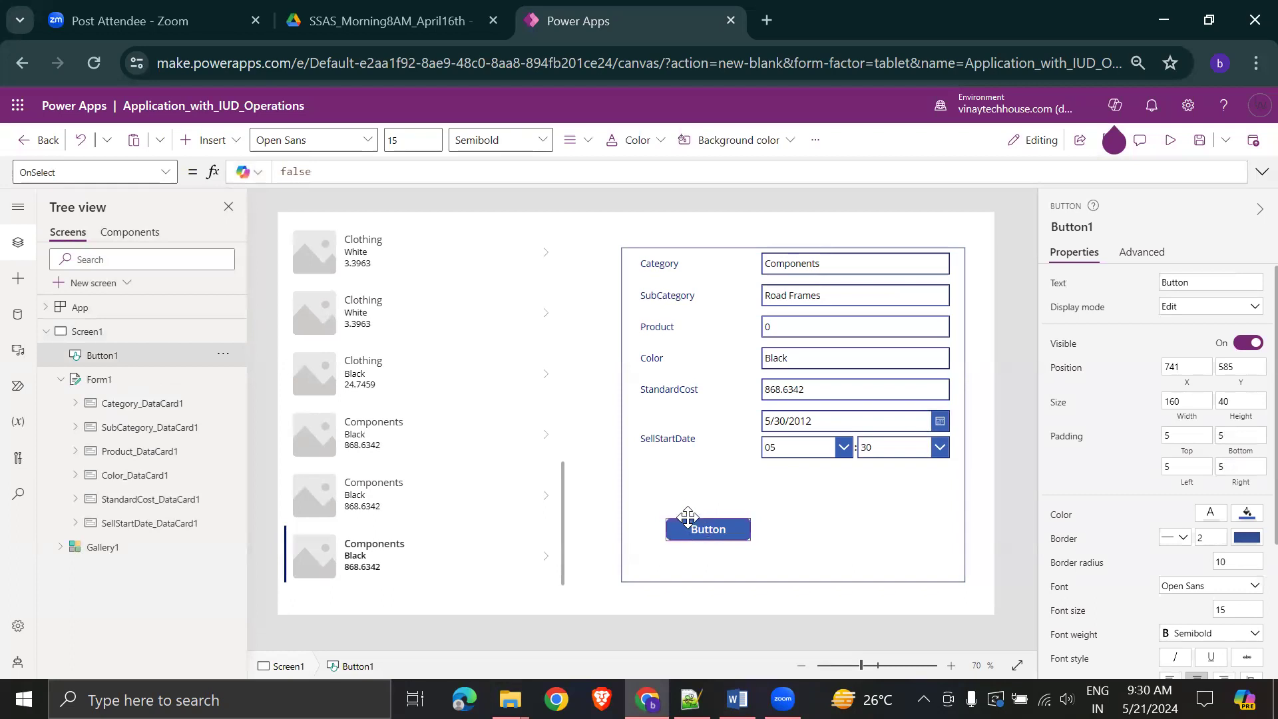
{"action": "left_click_drag", "start_coordinate": [687, 521], "coordinate": [677, 504]}
- Label the new button 'Update'
{"action": "left_click", "coordinate": [1198, 277]}
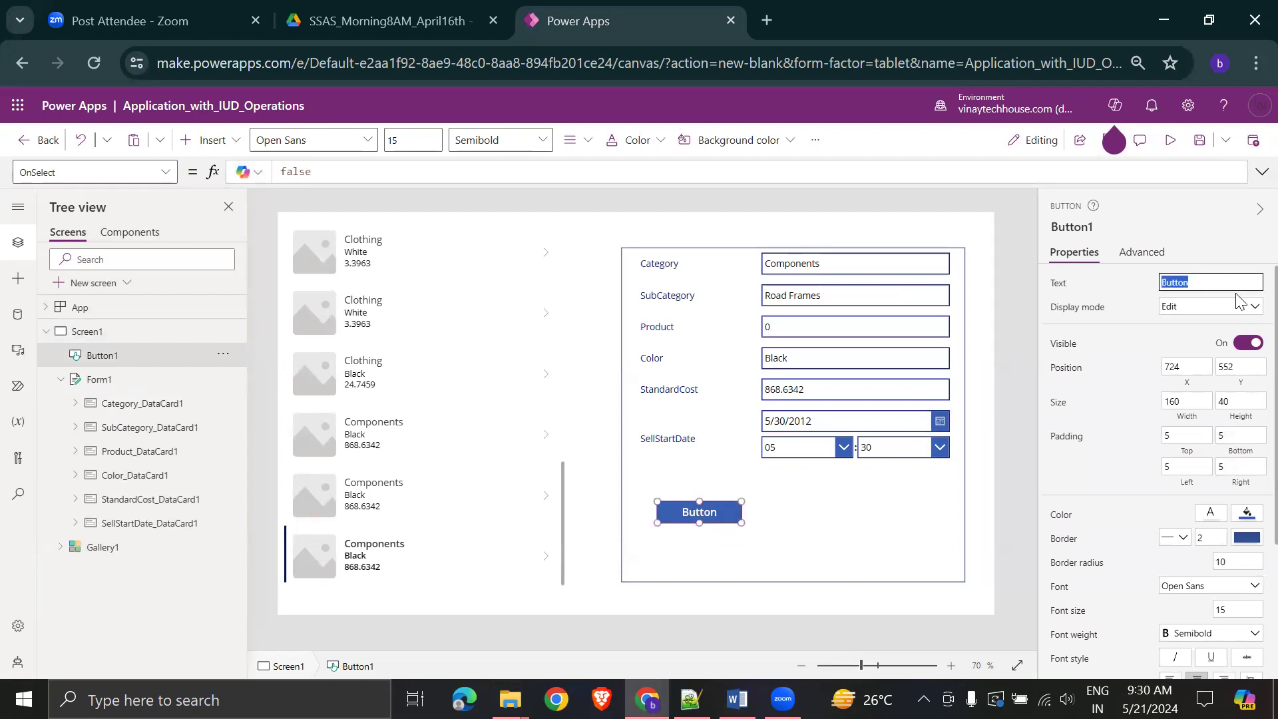
{"action": "type", "text": "Update"}
{"action": "left_click", "coordinate": [850, 548]}
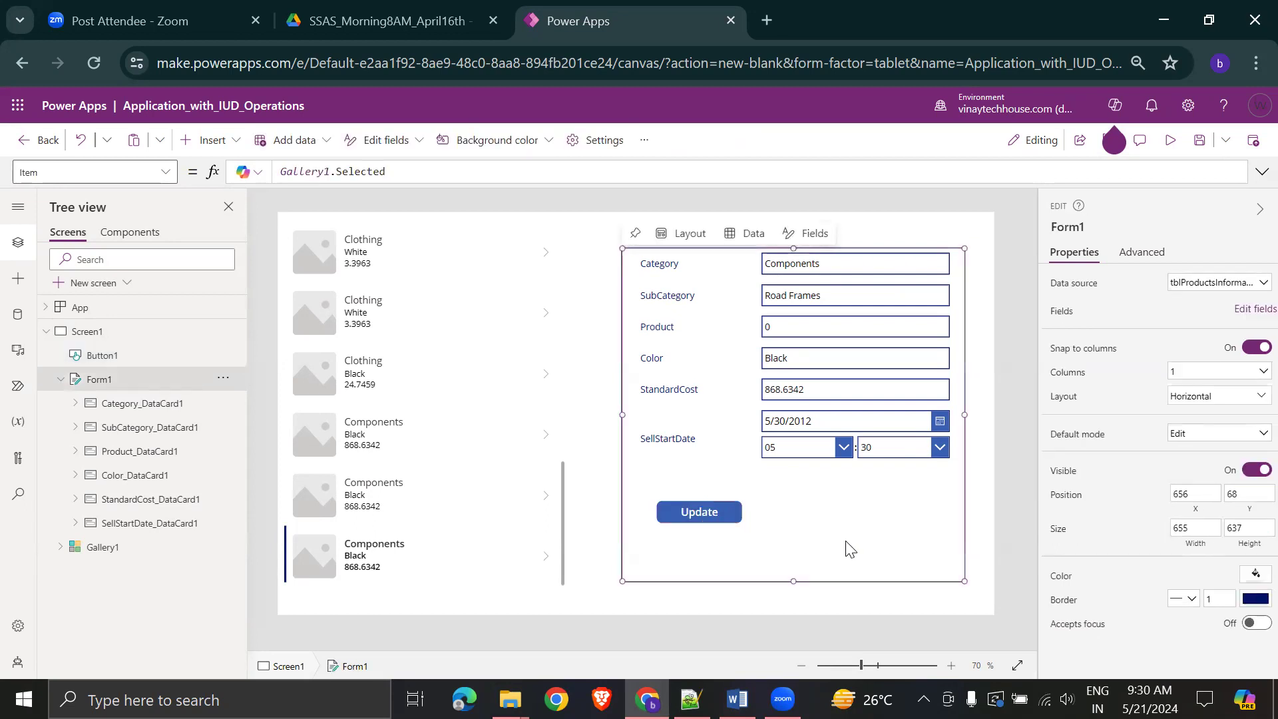
{"action": "left_click", "coordinate": [707, 510]}
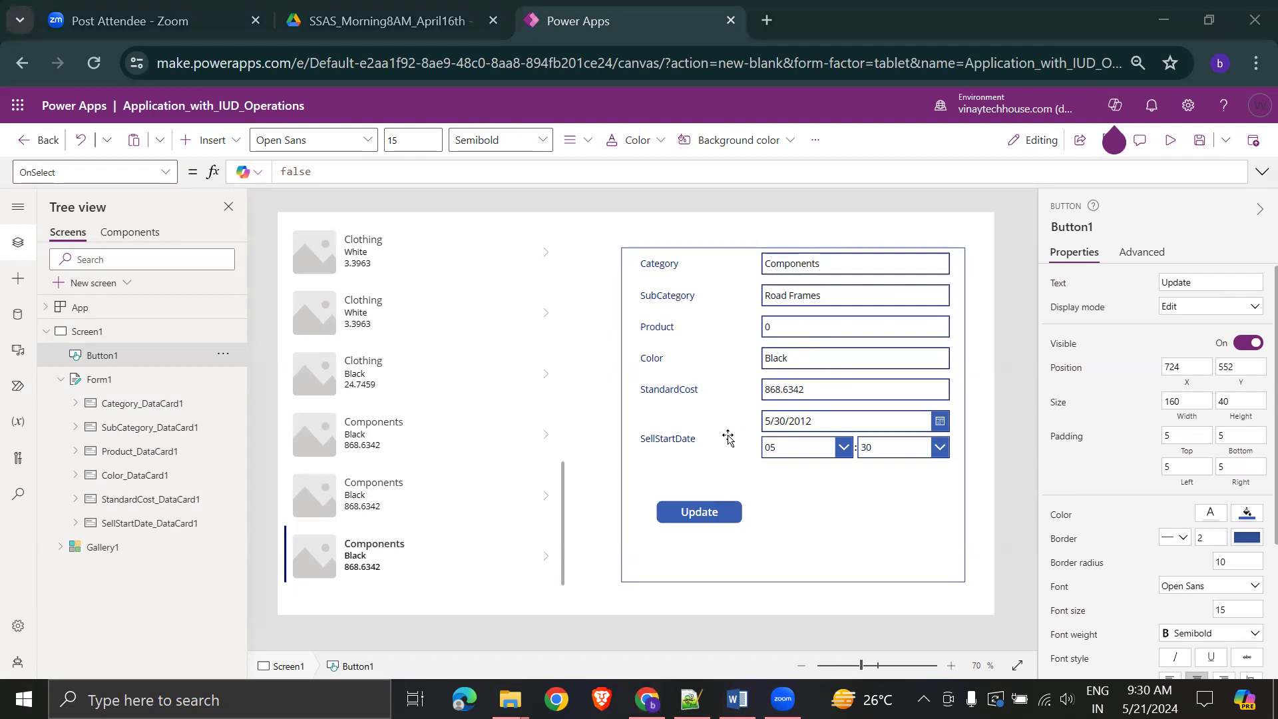
{"action": "key", "text": "alt+Tab"}
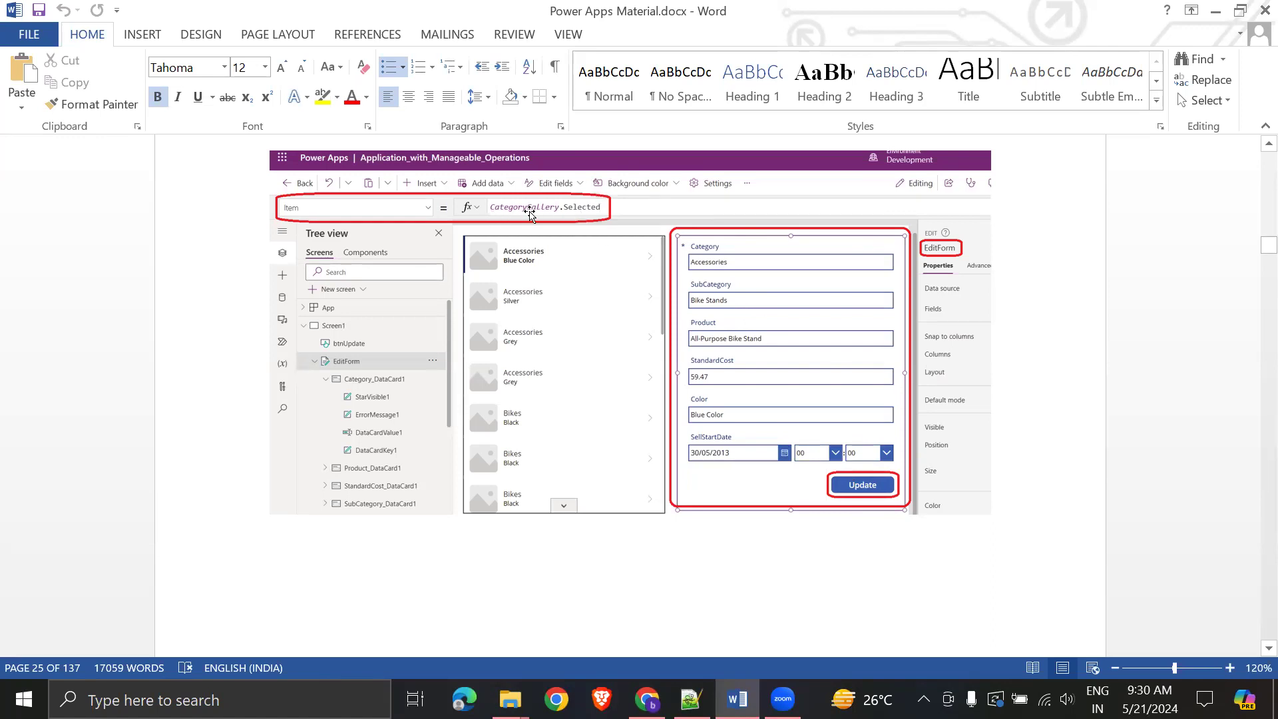
- Review the guide's instruction to set the button's OnSelect to SubmitForm(EditForm)
{"action": "scroll", "coordinate": [887, 489], "scroll_direction": "down", "scroll_amount": 10}
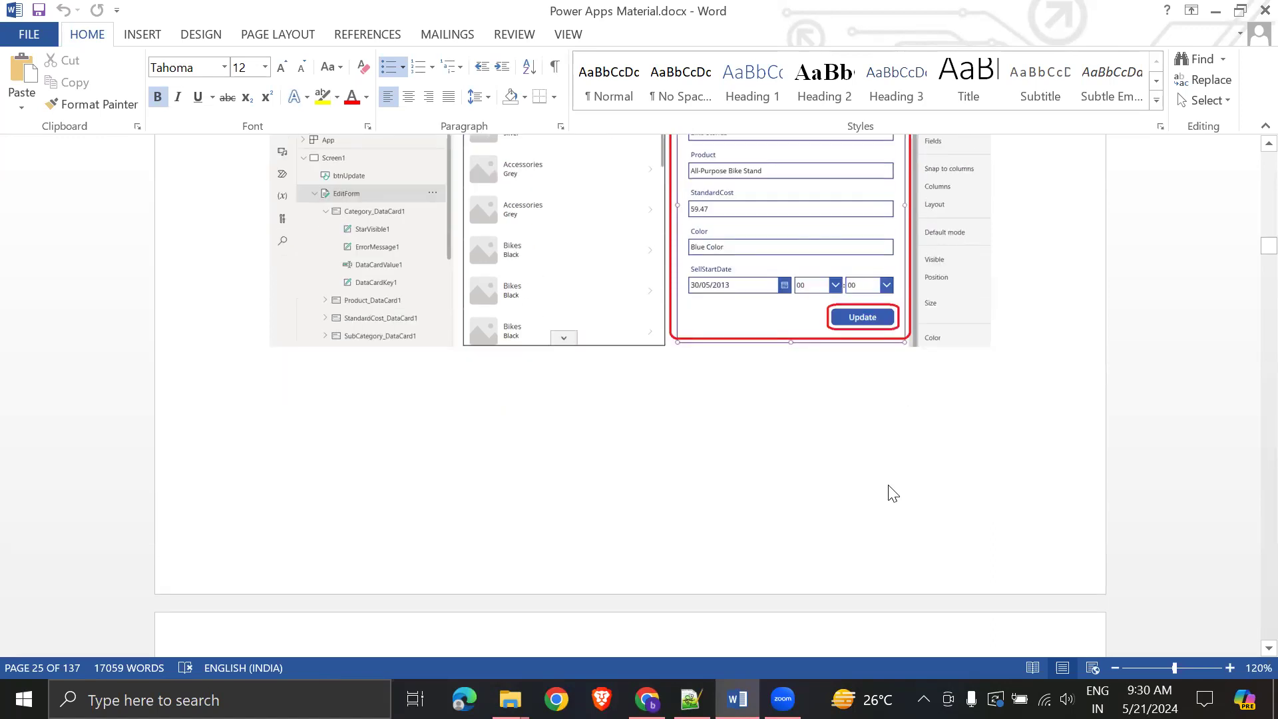
{"action": "scroll", "coordinate": [910, 459], "scroll_direction": "up", "scroll_amount": 5}
{"action": "scroll", "coordinate": [909, 457], "scroll_direction": "up", "scroll_amount": 8}
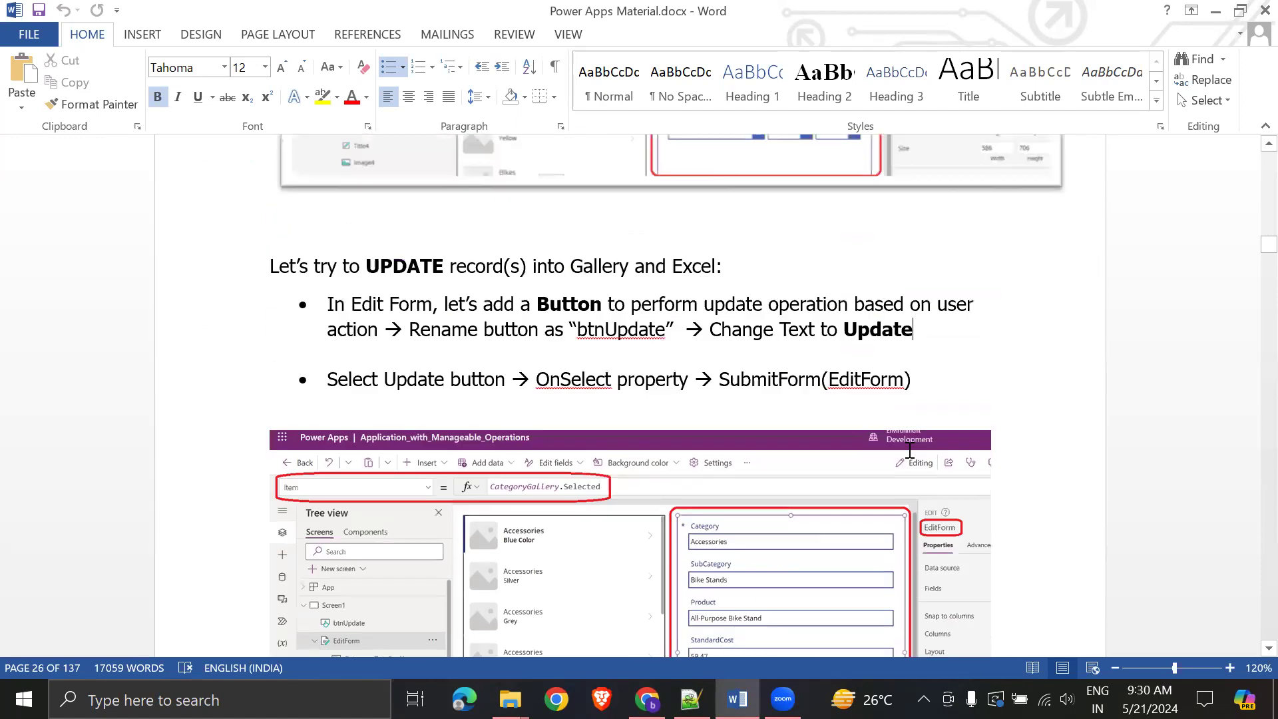
{"action": "left_click_drag", "start_coordinate": [720, 436], "coordinate": [930, 437]}
{"action": "left_click", "coordinate": [930, 440]}
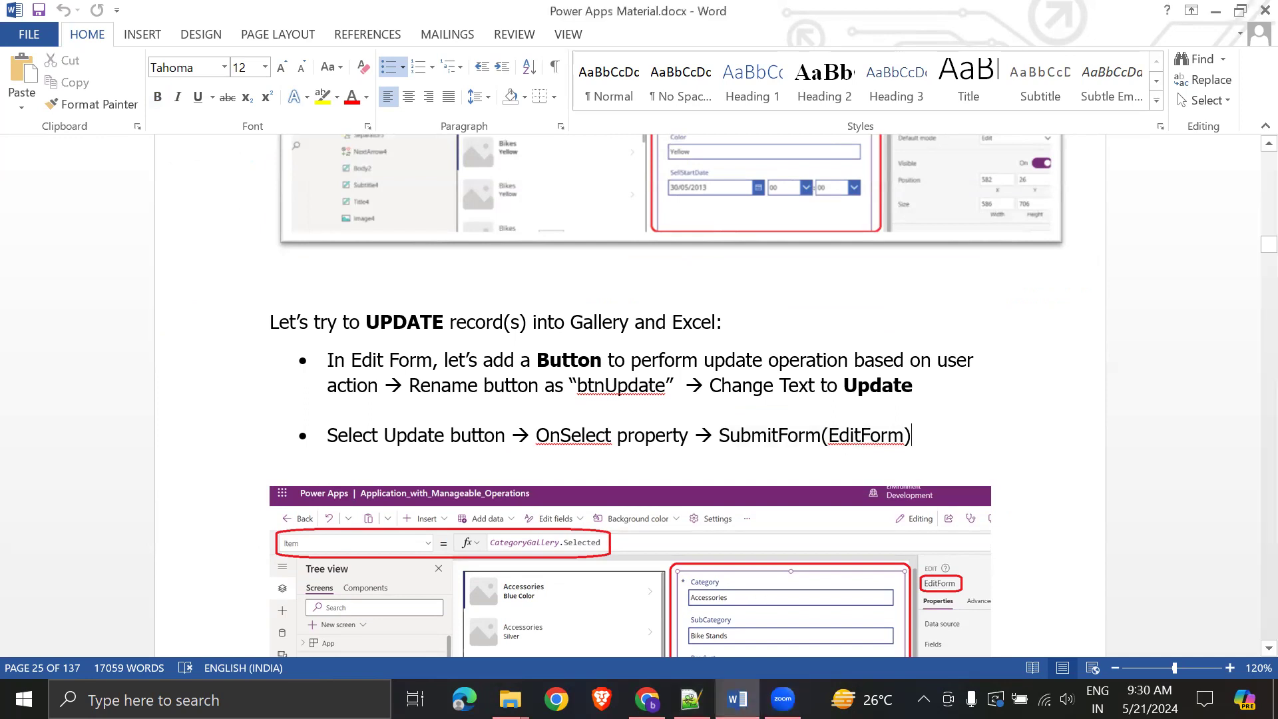
- Replace Button1's OnSelect value false with SubmitForm(Form1)
{"action": "key", "text": "alt+Tab"}
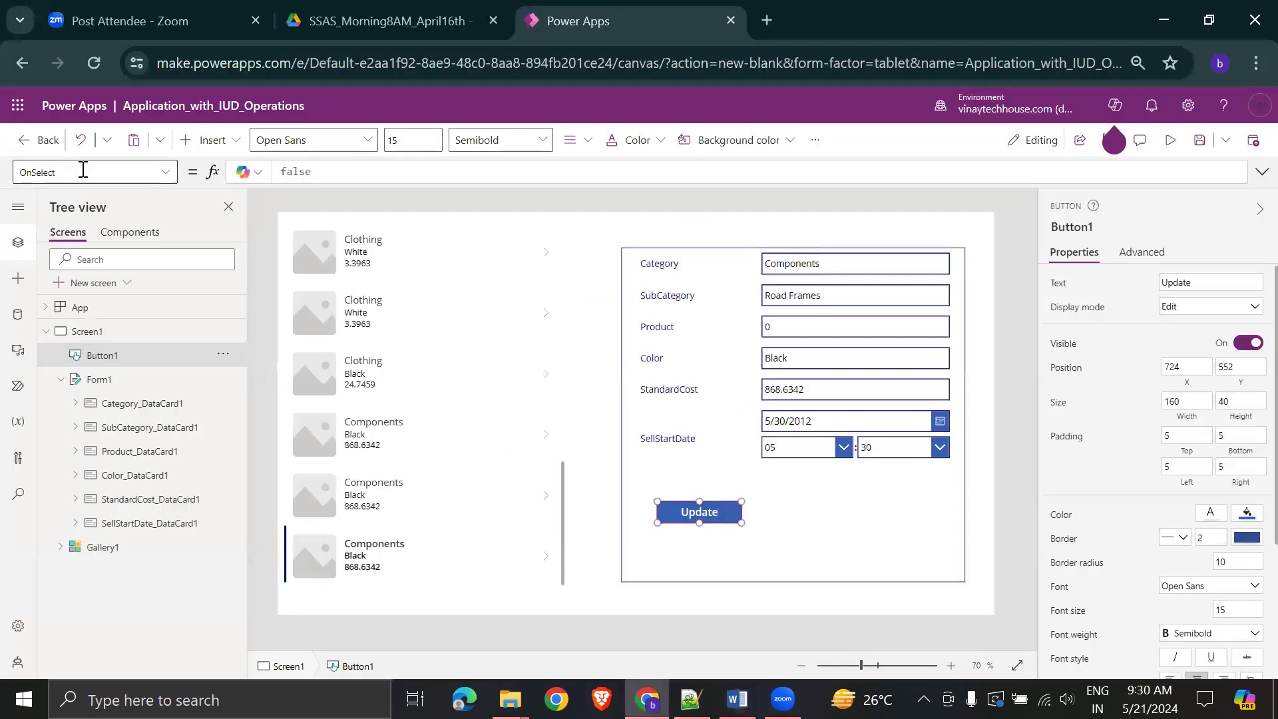
{"action": "left_click", "coordinate": [362, 174]}
{"action": "key", "text": "BackSpace"}
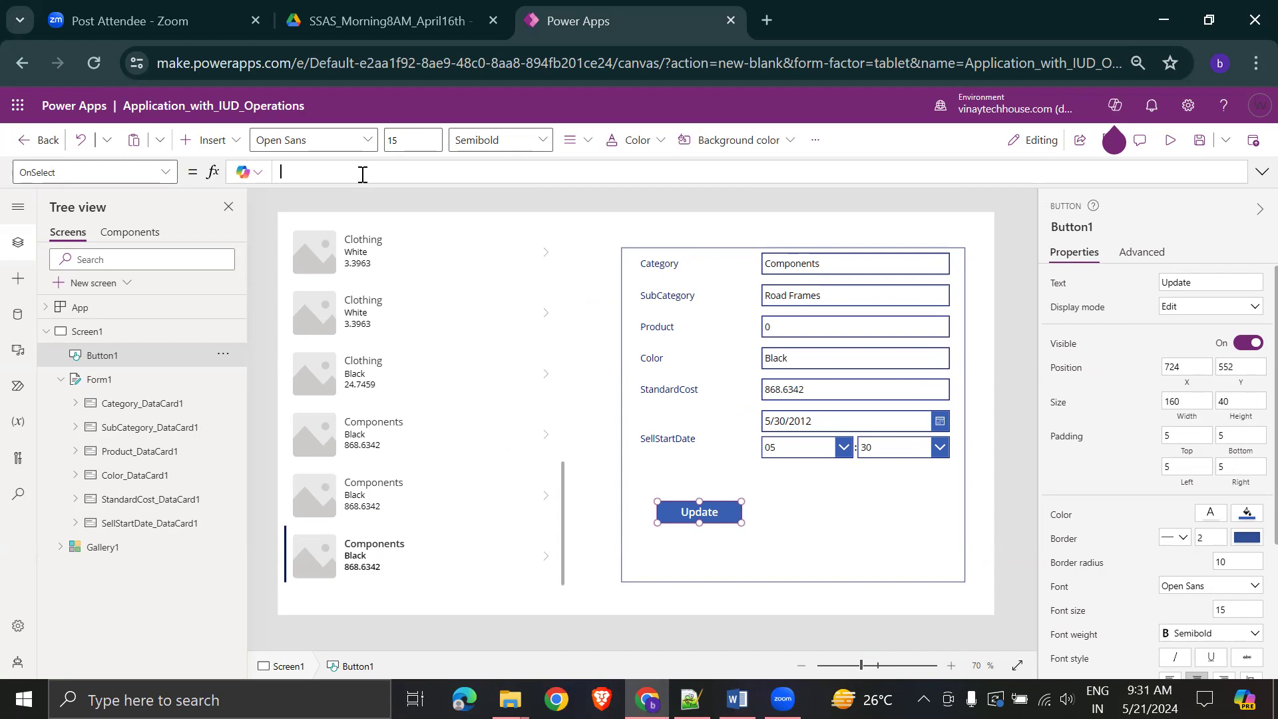
{"action": "type", "text": "SubmitForm"}
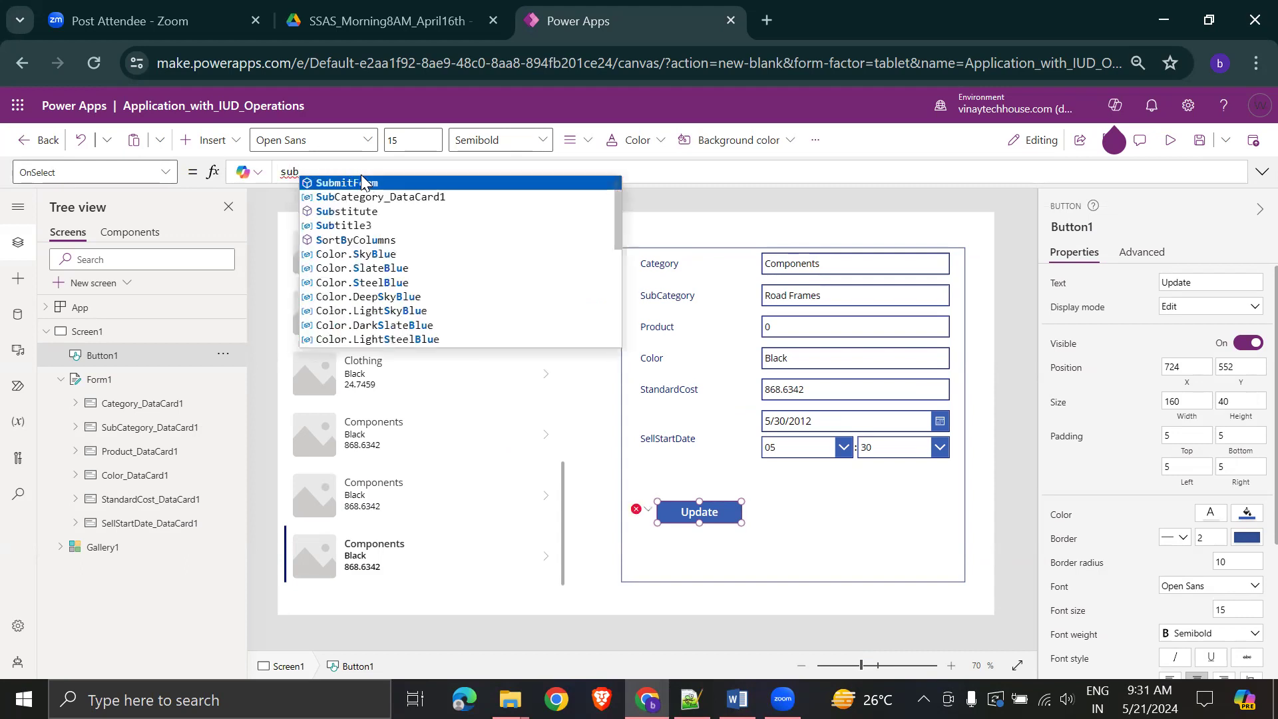
{"action": "type", "text": "("}
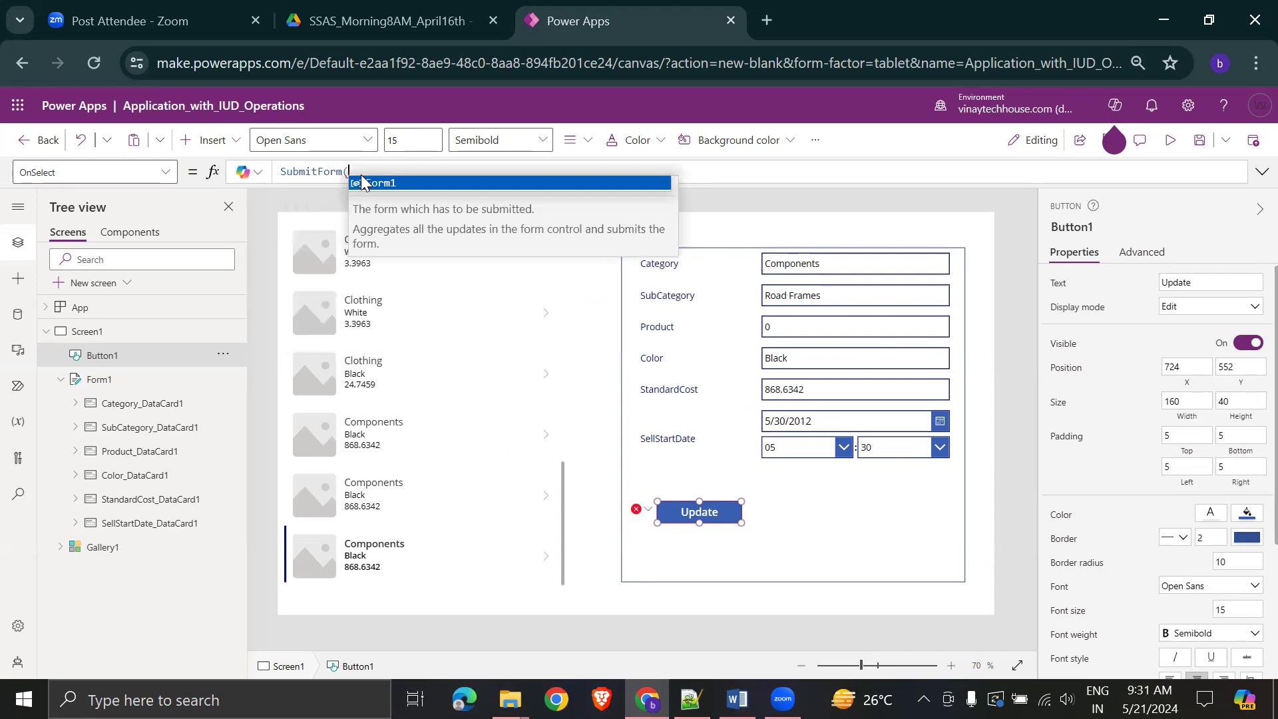
{"action": "key", "text": "Tab"}
{"action": "type", "text": ")"}
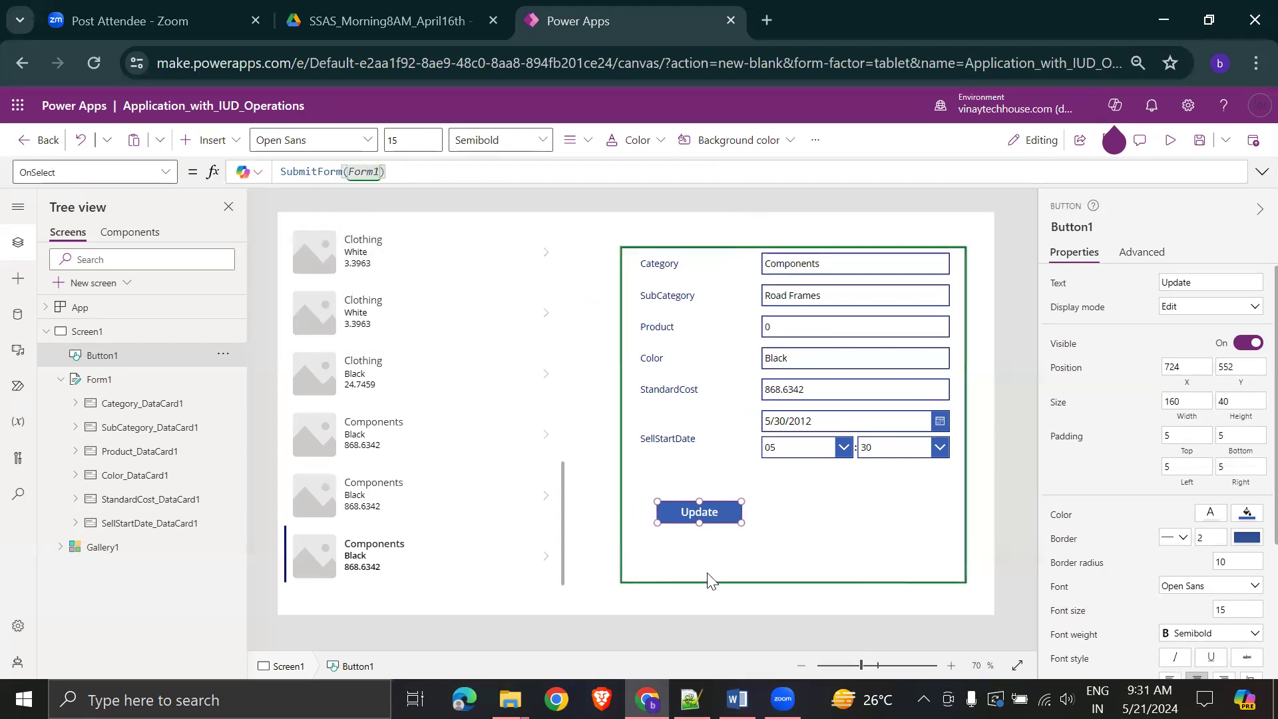
{"action": "left_click", "coordinate": [892, 533]}
- Save the app and run it in preview, closing the Copilot popup
{"action": "left_click", "coordinate": [1200, 140]}
{"action": "left_click", "coordinate": [1169, 141]}
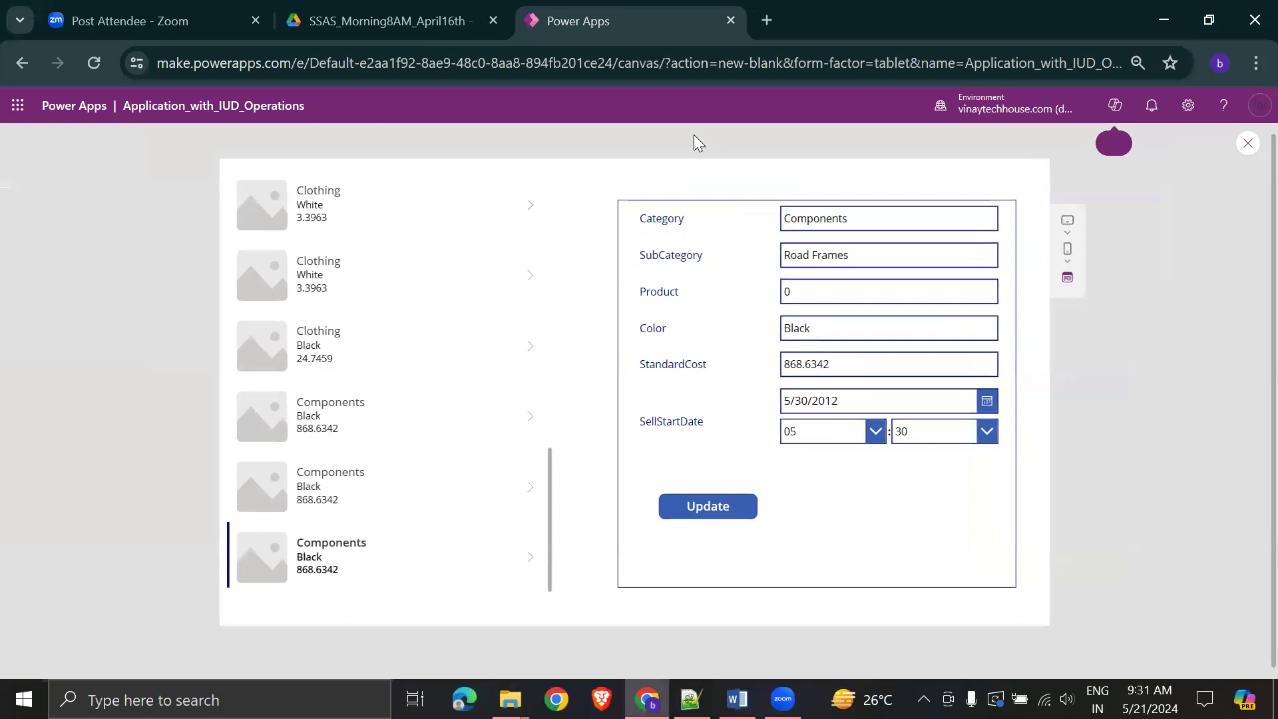
{"action": "left_click", "coordinate": [1227, 154]}
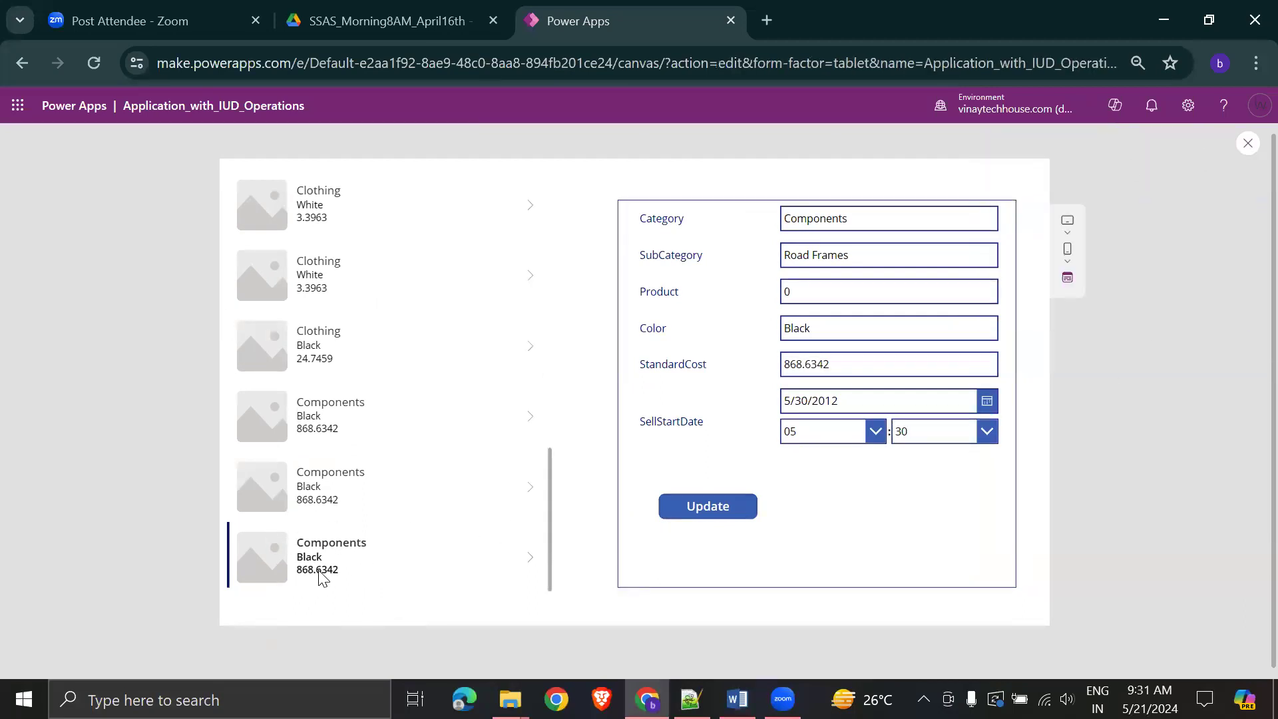
- Append '_Updated' to the record's SubCategory and Color, then submit it with the Update button
{"action": "left_click", "coordinate": [894, 260]}
{"action": "type", "text": "_Updated"}
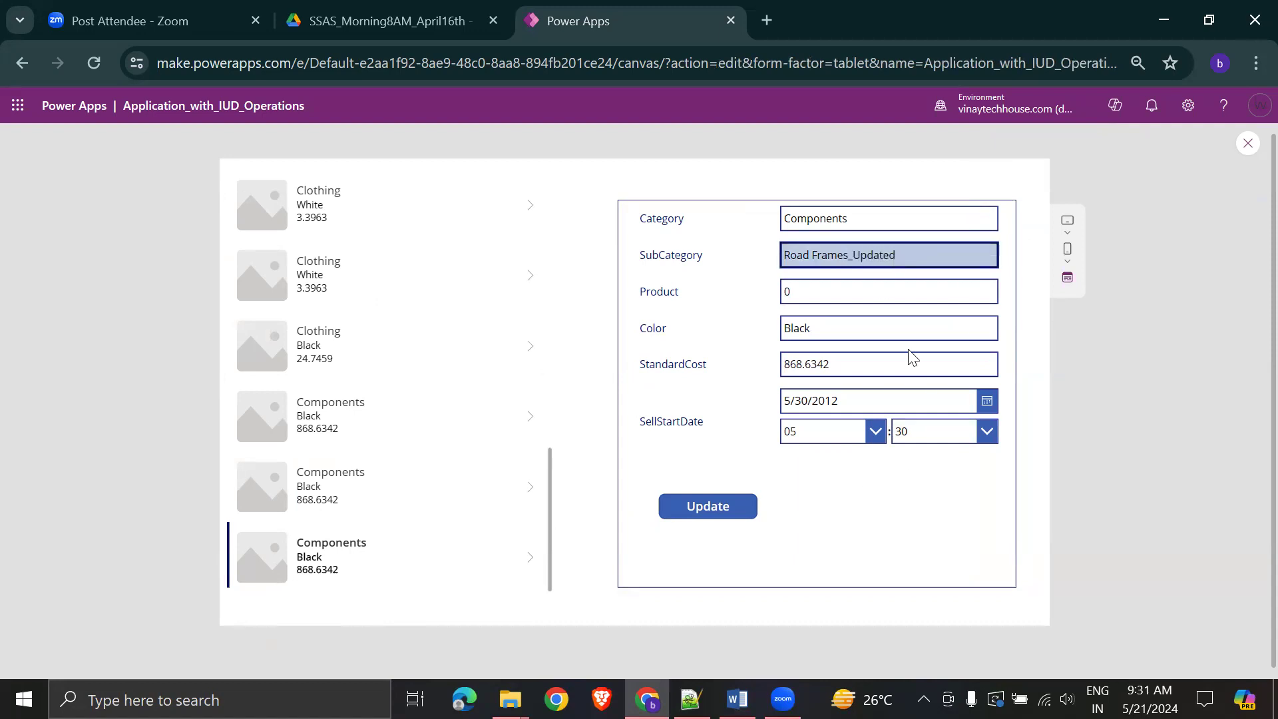
{"action": "left_click", "coordinate": [953, 328]}
{"action": "type", "text": "_Updated"}
{"action": "left_click", "coordinate": [706, 508]}
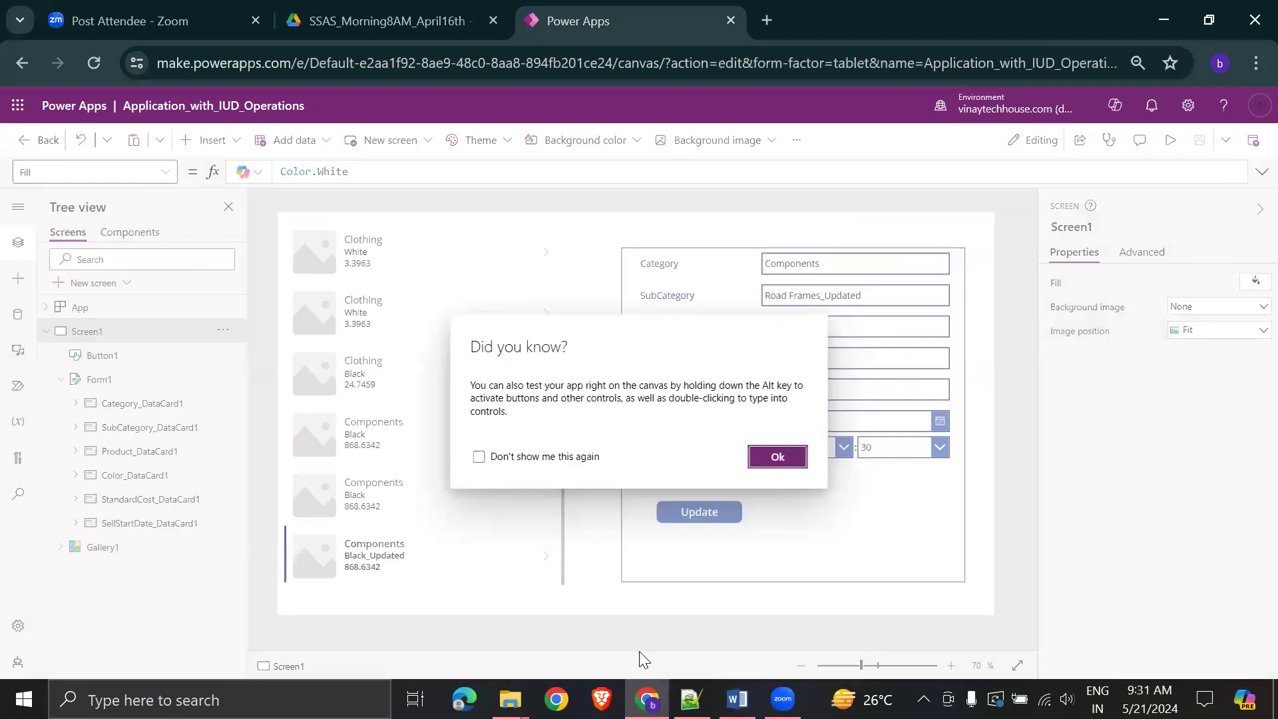
- Refresh the OneDrive folder and open ProductCategoryDetails_Insert_Update_Delete Operations-Latest.xlsx in Excel
{"action": "mouse_move", "coordinate": [510, 699]}
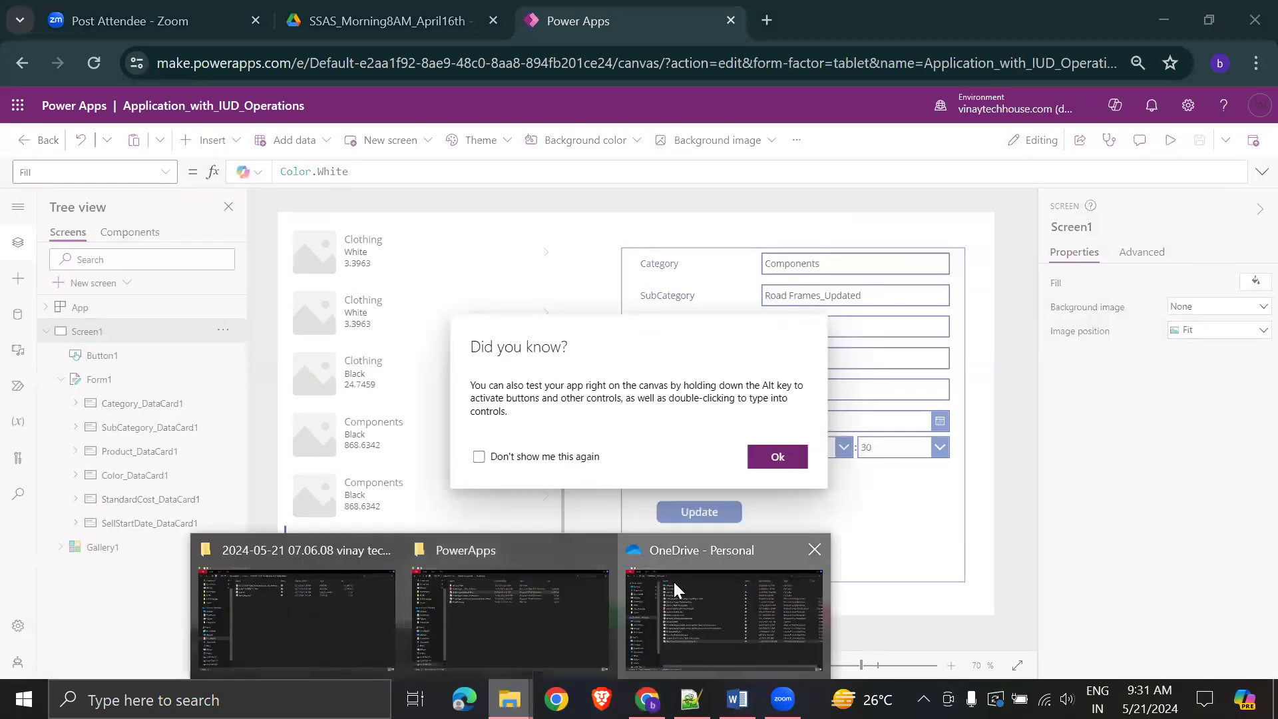
{"action": "left_click", "coordinate": [673, 580]}
{"action": "right_click", "coordinate": [501, 503]}
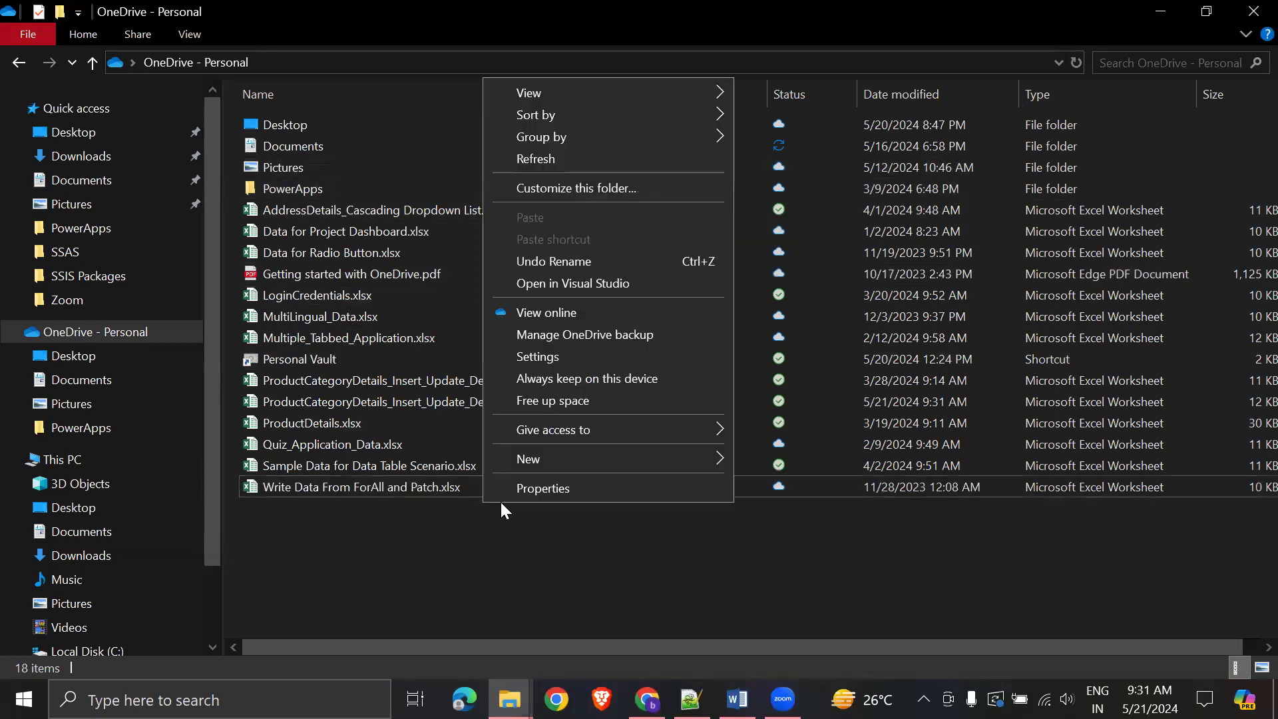
{"action": "left_click", "coordinate": [593, 160]}
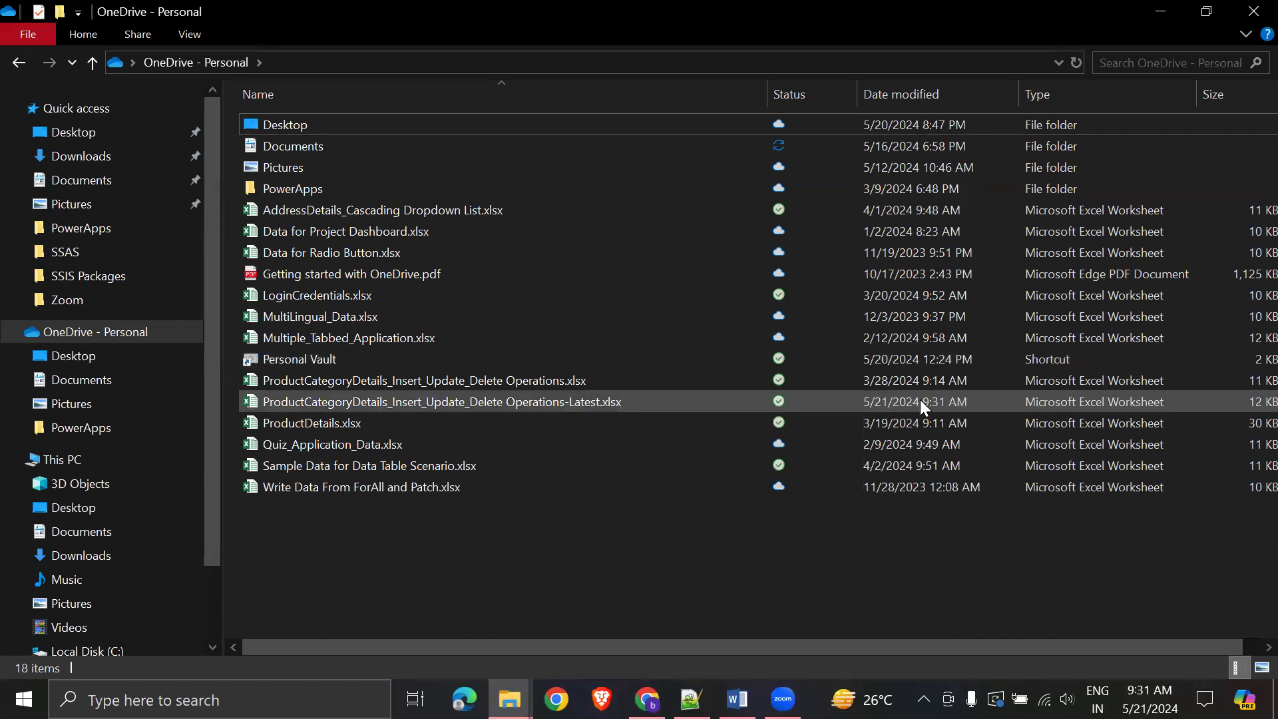
{"action": "left_click", "coordinate": [530, 398]}
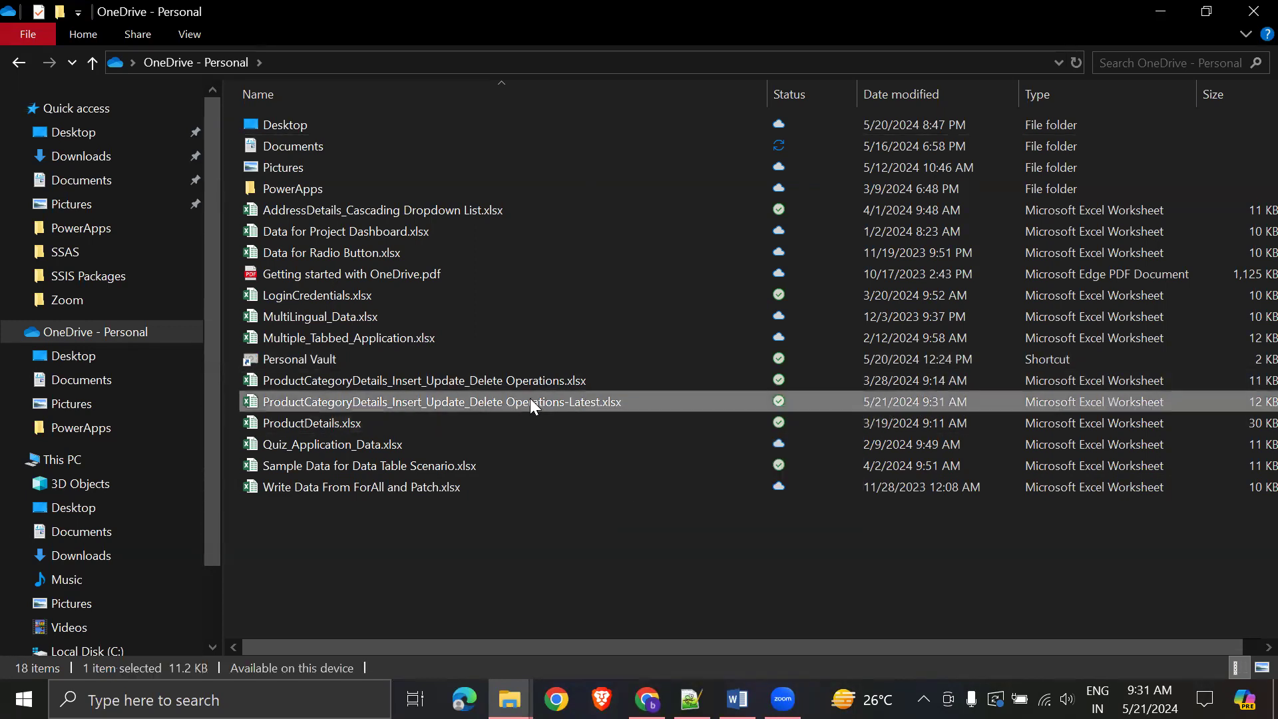
{"action": "left_click", "coordinate": [557, 522]}
{"action": "double_click", "coordinate": [543, 401]}
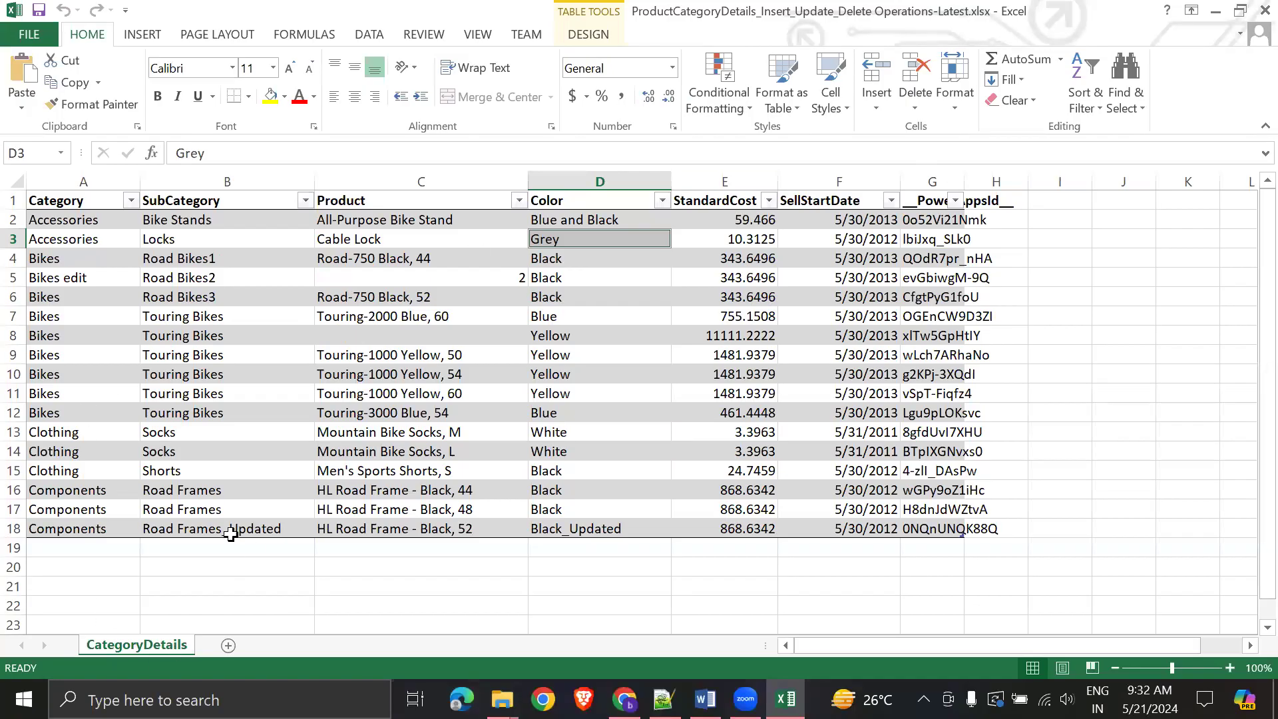
- Check B18 reads Road Frames_Updated and D18 Black_Updated, then close Excel
{"action": "left_click", "coordinate": [228, 530]}
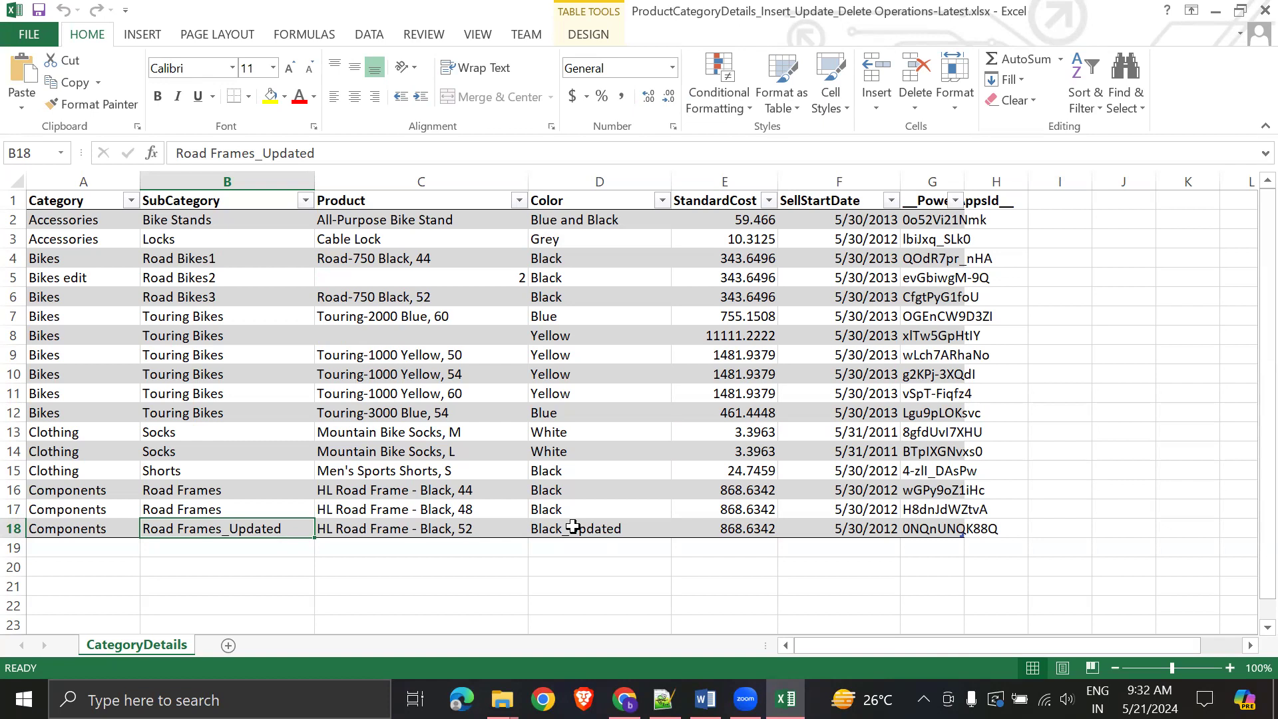
{"action": "left_click", "coordinate": [573, 528]}
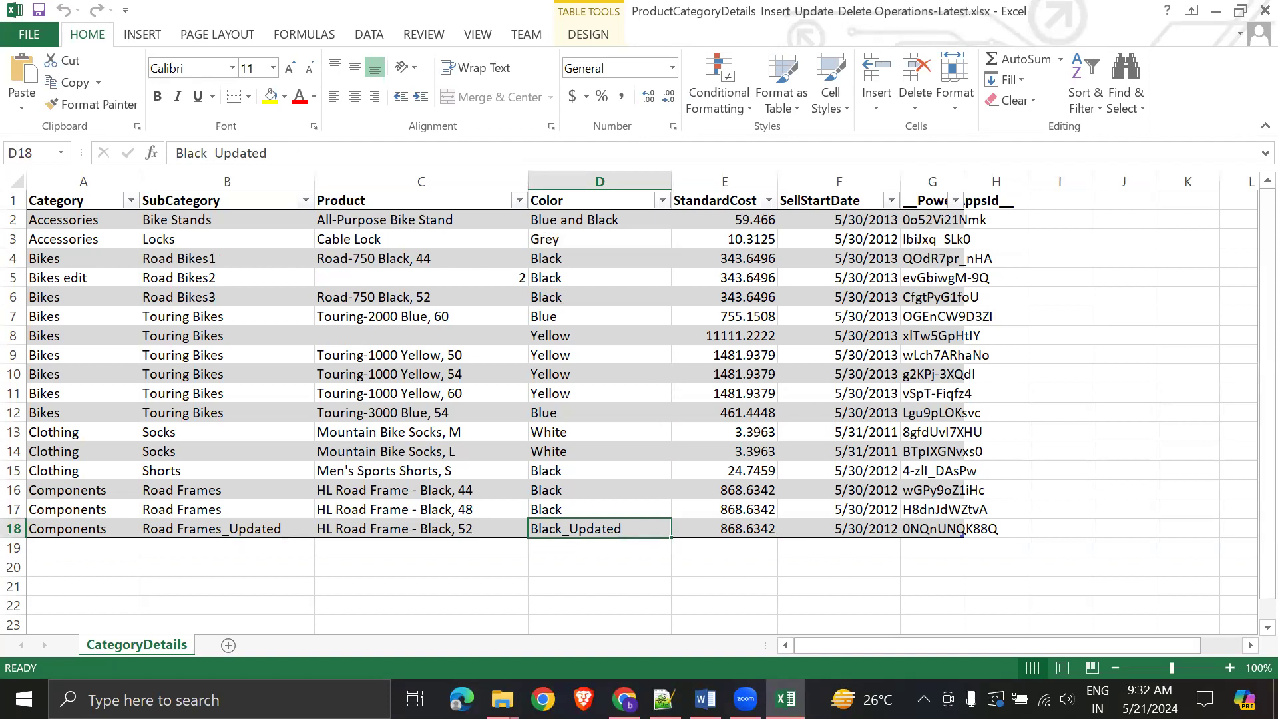
{"action": "left_click", "coordinate": [1265, 10]}
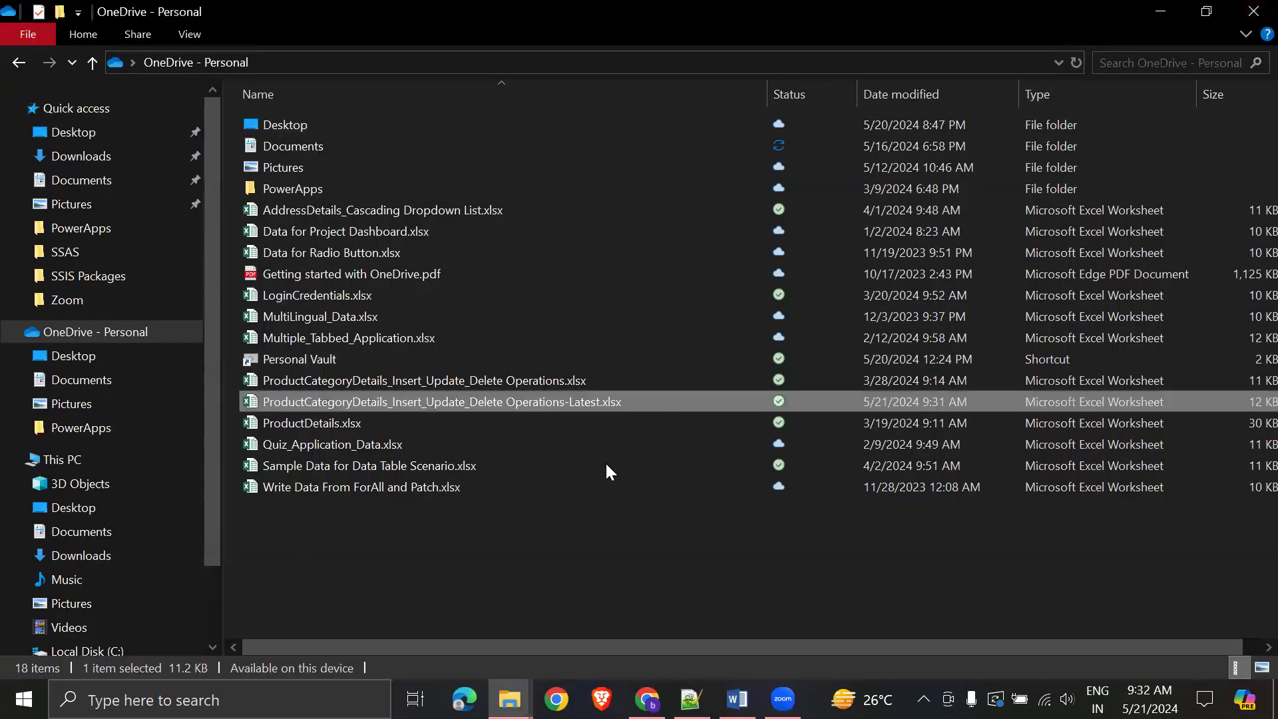
- Refresh the File Explorer list and return to Power Apps Studio in Chrome
{"action": "right_click", "coordinate": [584, 545]}
{"action": "left_click", "coordinate": [696, 203]}
{"action": "left_click", "coordinate": [1161, 11]}
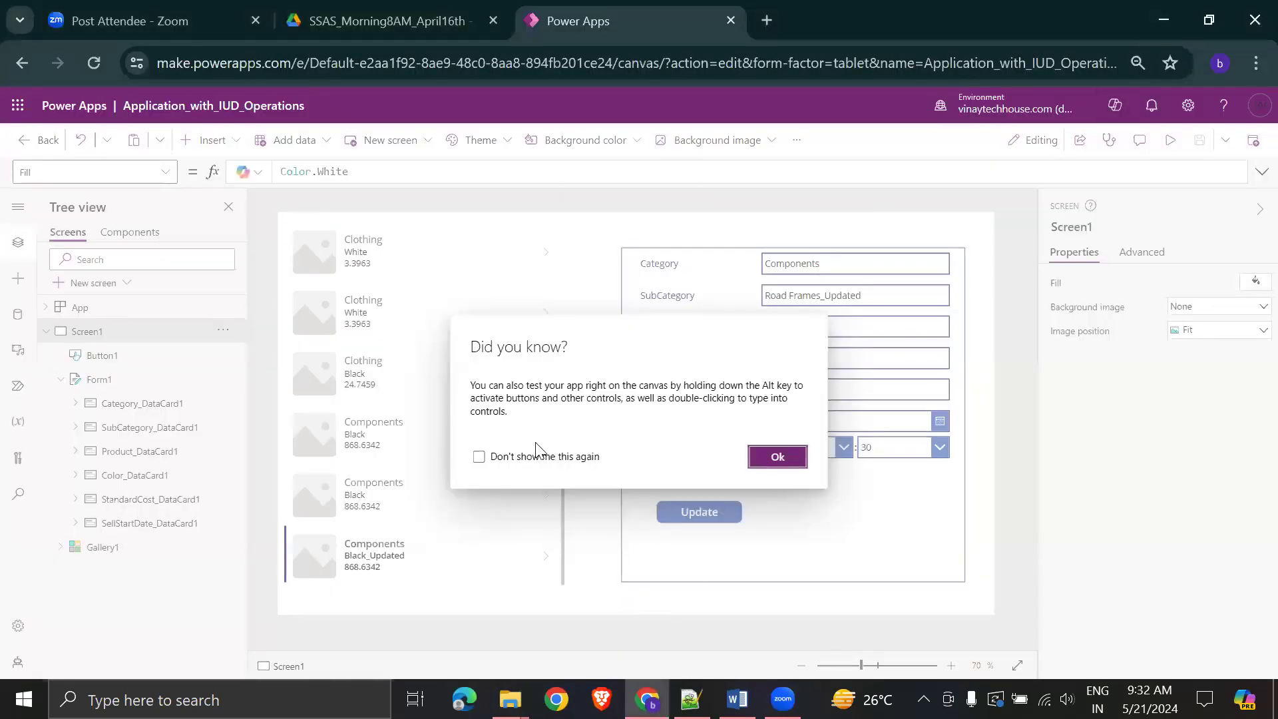
- Dismiss the canvas-testing tip with Don't show me this again, then select the Update button
{"action": "left_click", "coordinate": [518, 459]}
{"action": "left_click", "coordinate": [759, 457]}
{"action": "left_click", "coordinate": [694, 509]}
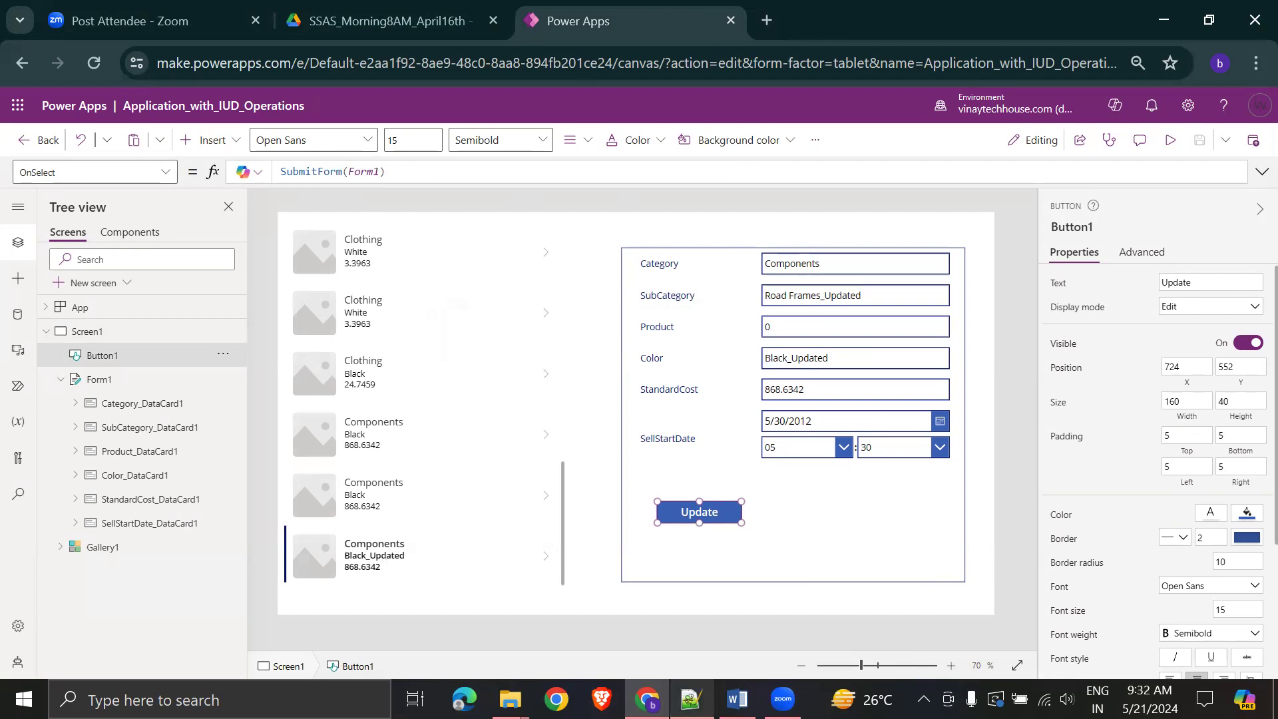
- In the Word notes, find the DELETE section and mark CategoryDetails in Remove(CategoryDetails, CategoryGallery.Selected)
{"action": "left_click", "coordinate": [737, 699]}
{"action": "scroll", "coordinate": [796, 506], "scroll_direction": "down", "scroll_amount": 10}
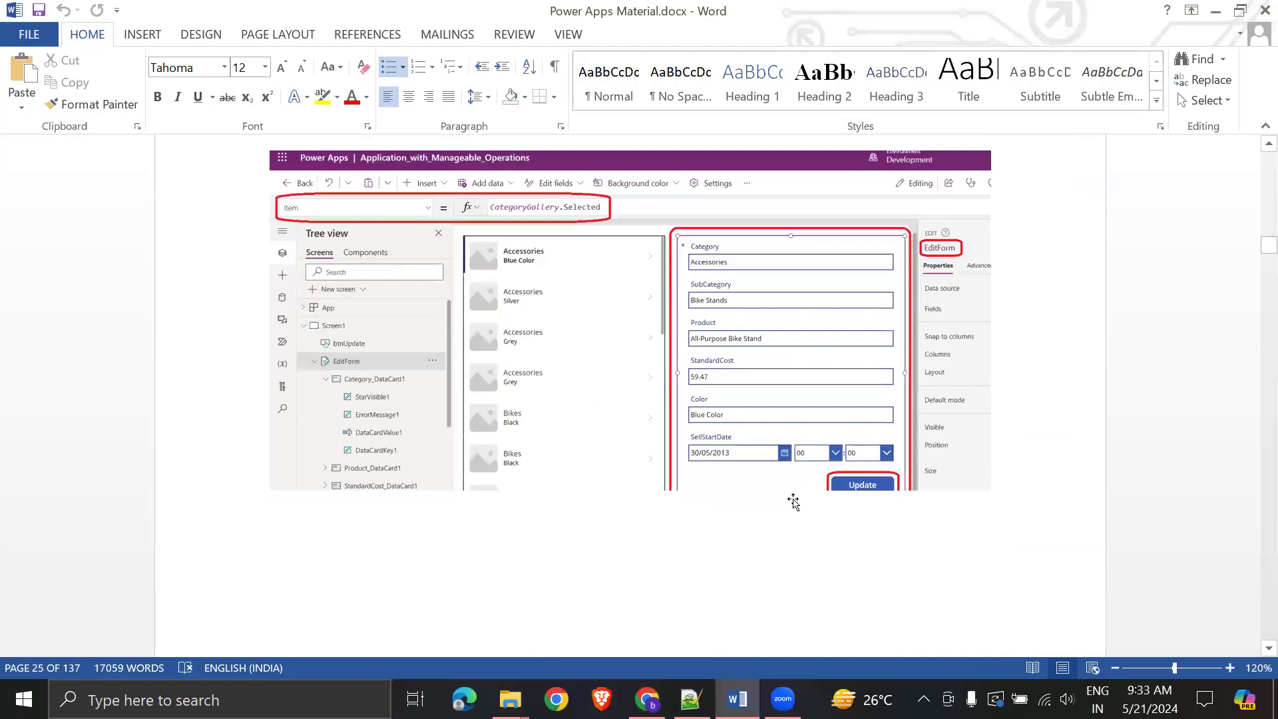
{"action": "scroll", "coordinate": [799, 513], "scroll_direction": "down", "scroll_amount": 4}
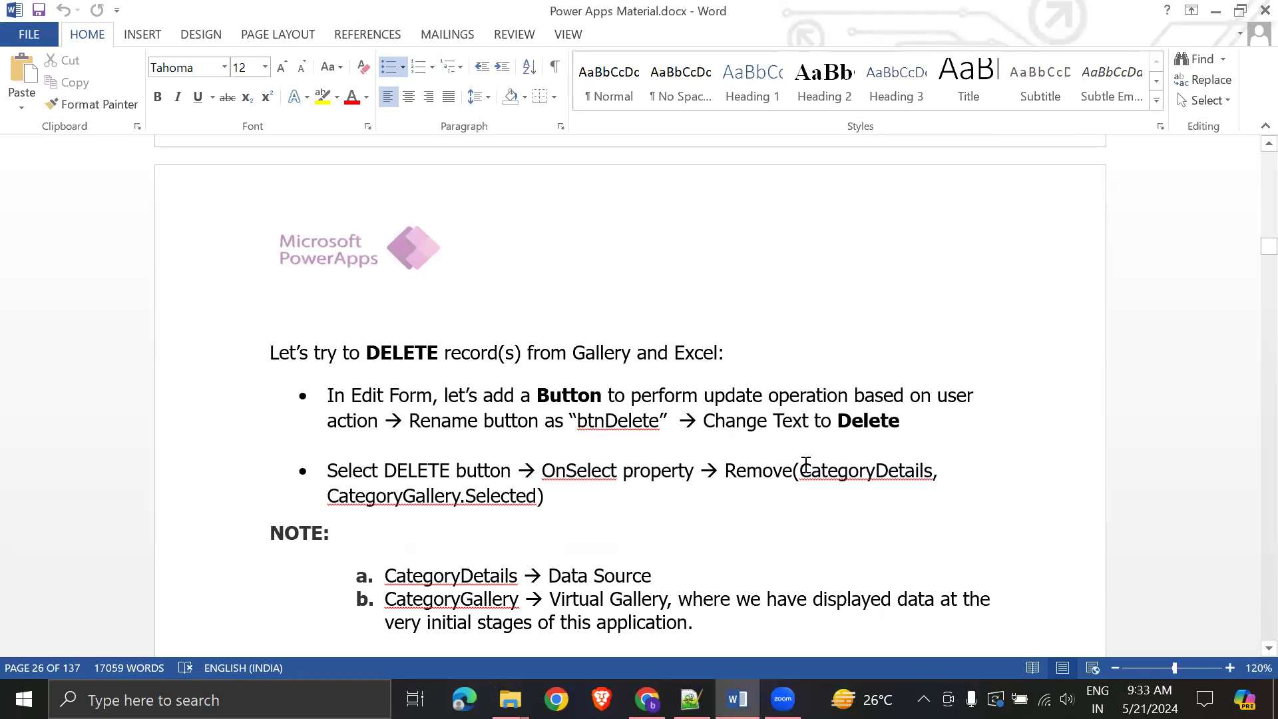
{"action": "double_click", "coordinate": [826, 469]}
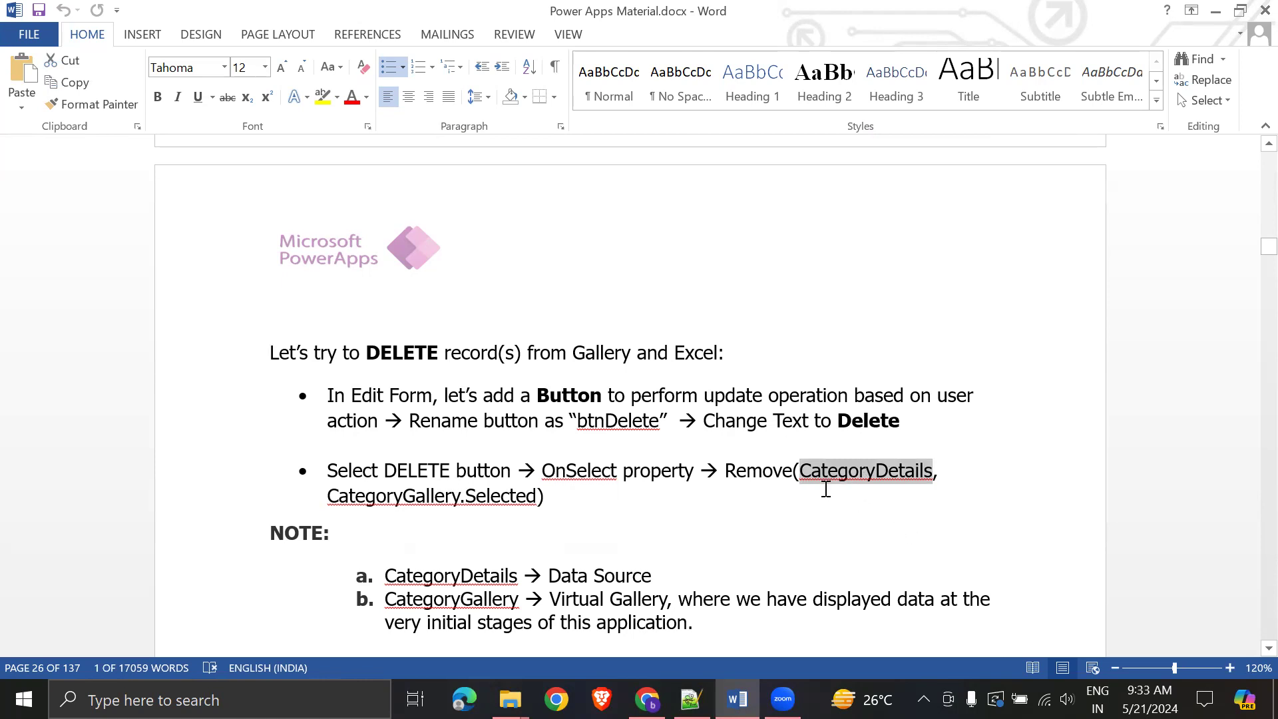
{"action": "key", "text": "alt+Tab"}
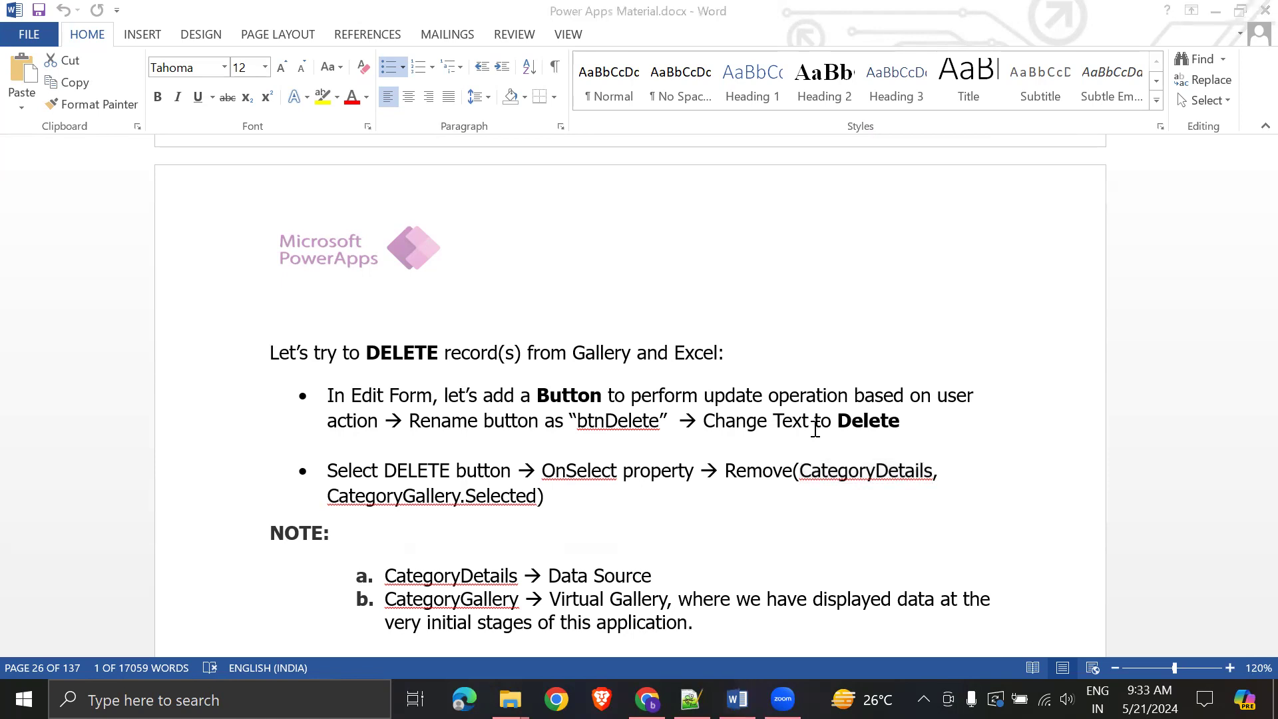
{"action": "key", "text": "alt+Tab"}
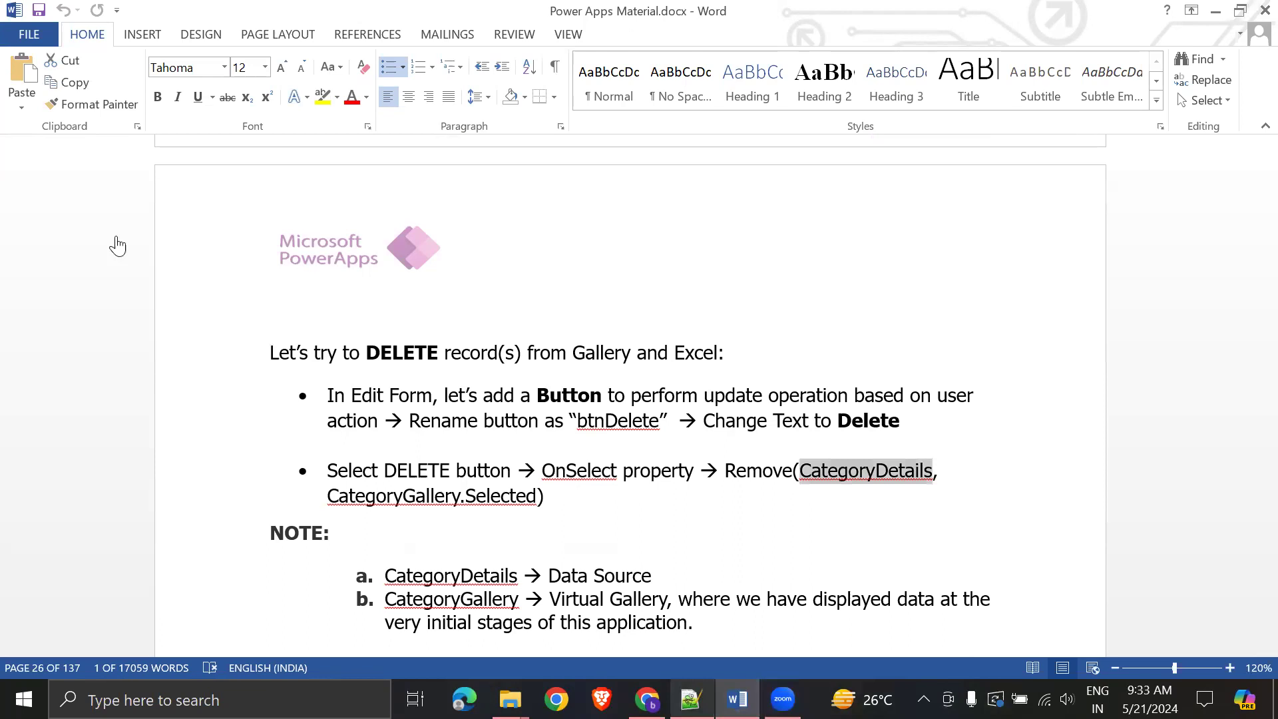
{"action": "key", "text": "alt+Tab"}
- Add a button labelled Delete beside the Update button on the form
{"action": "left_click", "coordinate": [235, 145]}
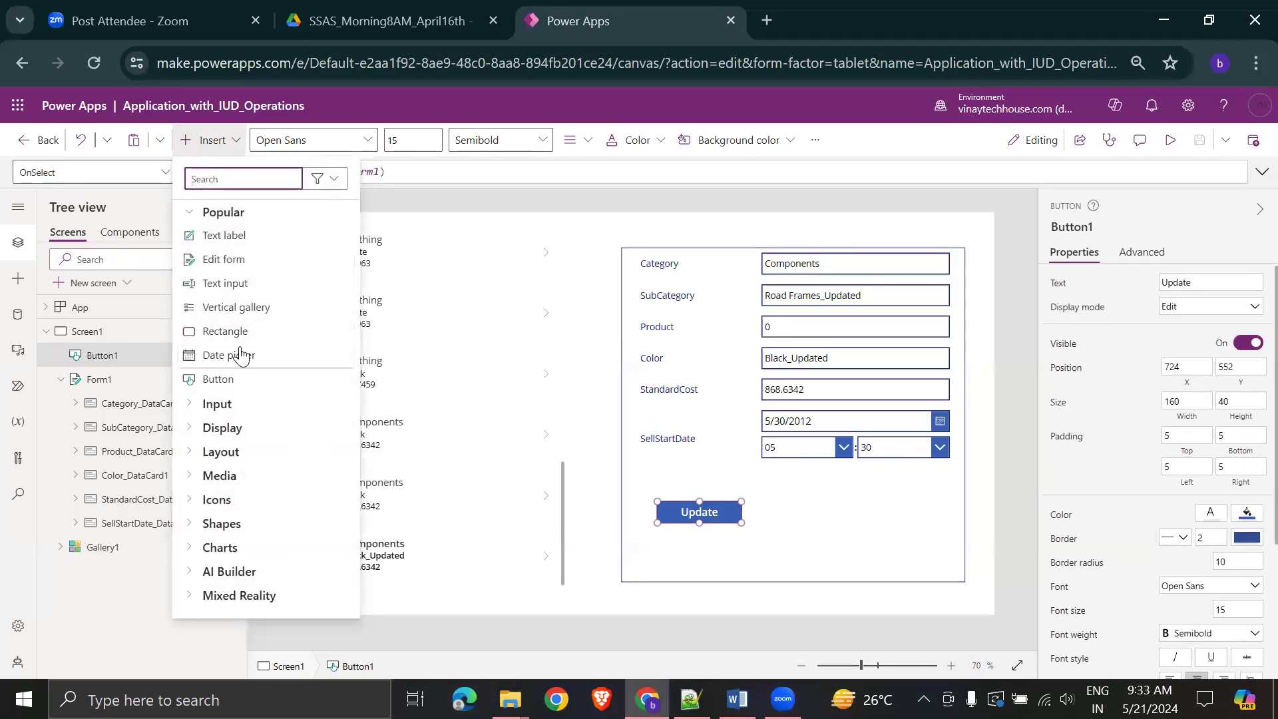
{"action": "left_click_drag", "start_coordinate": [217, 379], "coordinate": [785, 510]}
{"action": "left_click", "coordinate": [1208, 282]}
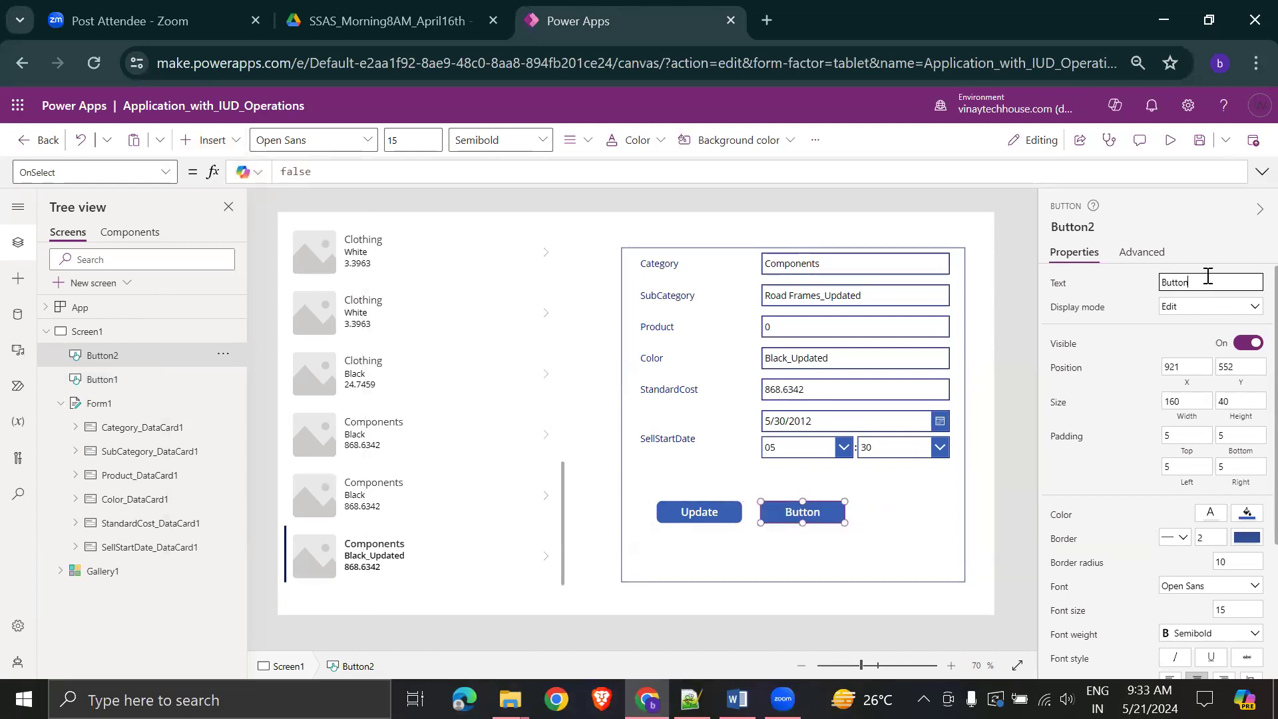
{"action": "type", "text": "Delete"}
{"action": "key", "text": "Return"}
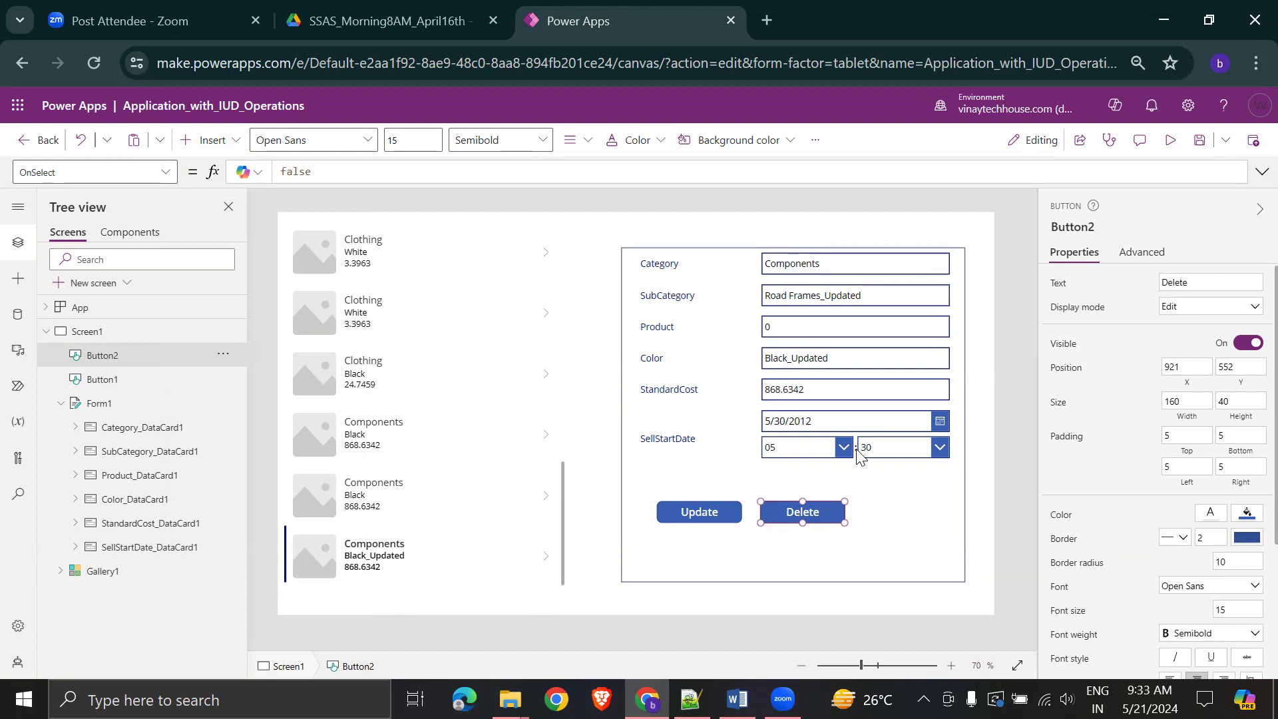
- Set the Delete button's OnSelect to Remove(tblProductsInformation_1, Gallery1.Selected)
{"action": "double_click", "coordinate": [327, 172]}
{"action": "key", "text": "BackSpace"}
{"action": "type", "text": "Remove"}
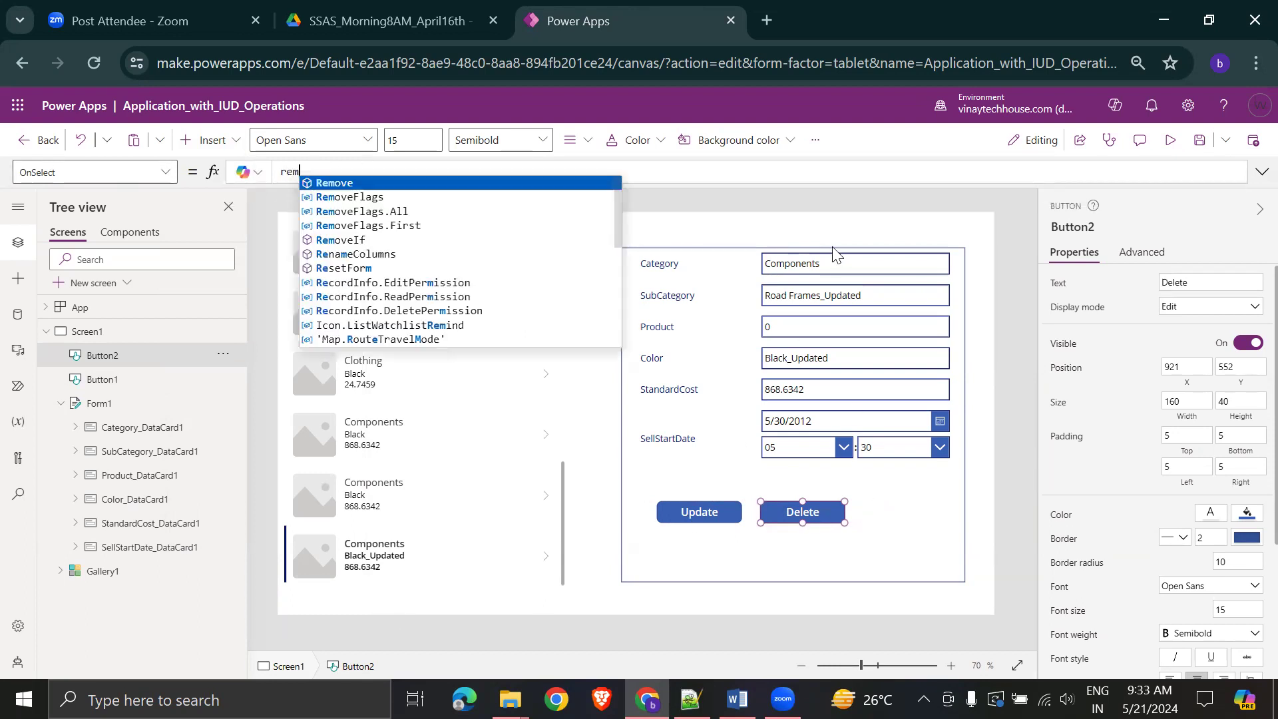
{"action": "type", "text": "("}
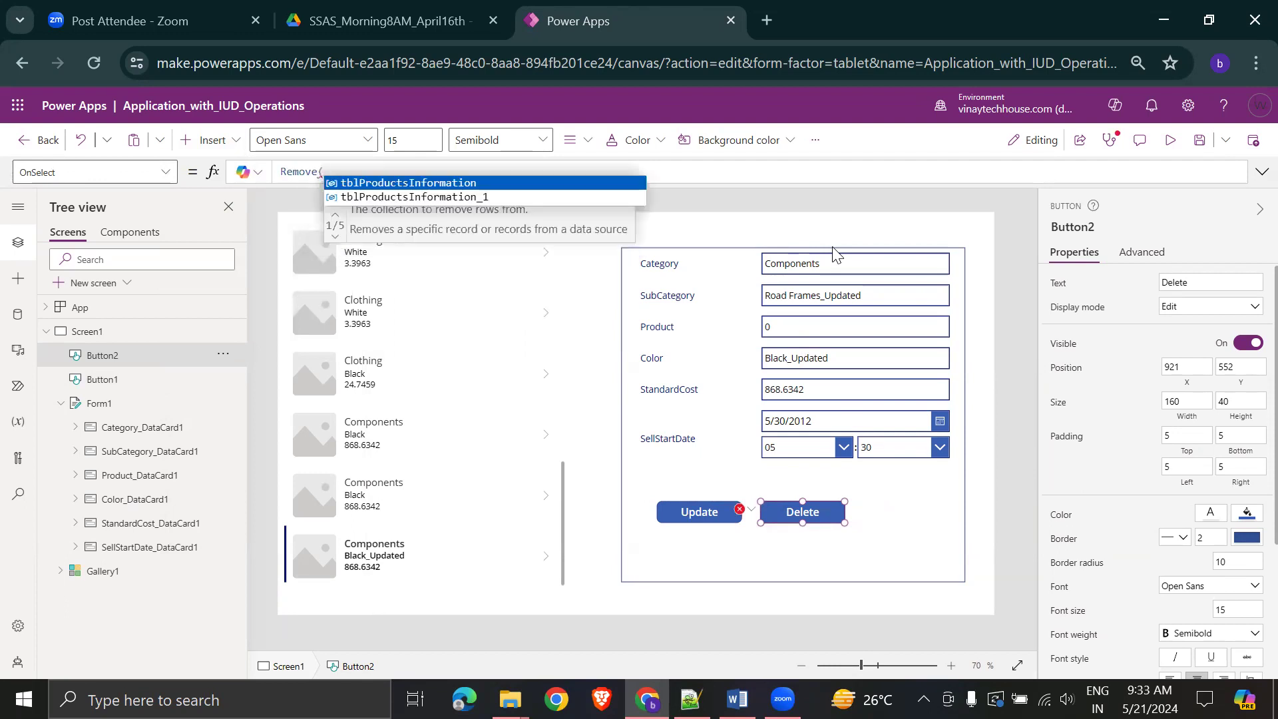
{"action": "key", "text": "Down"}
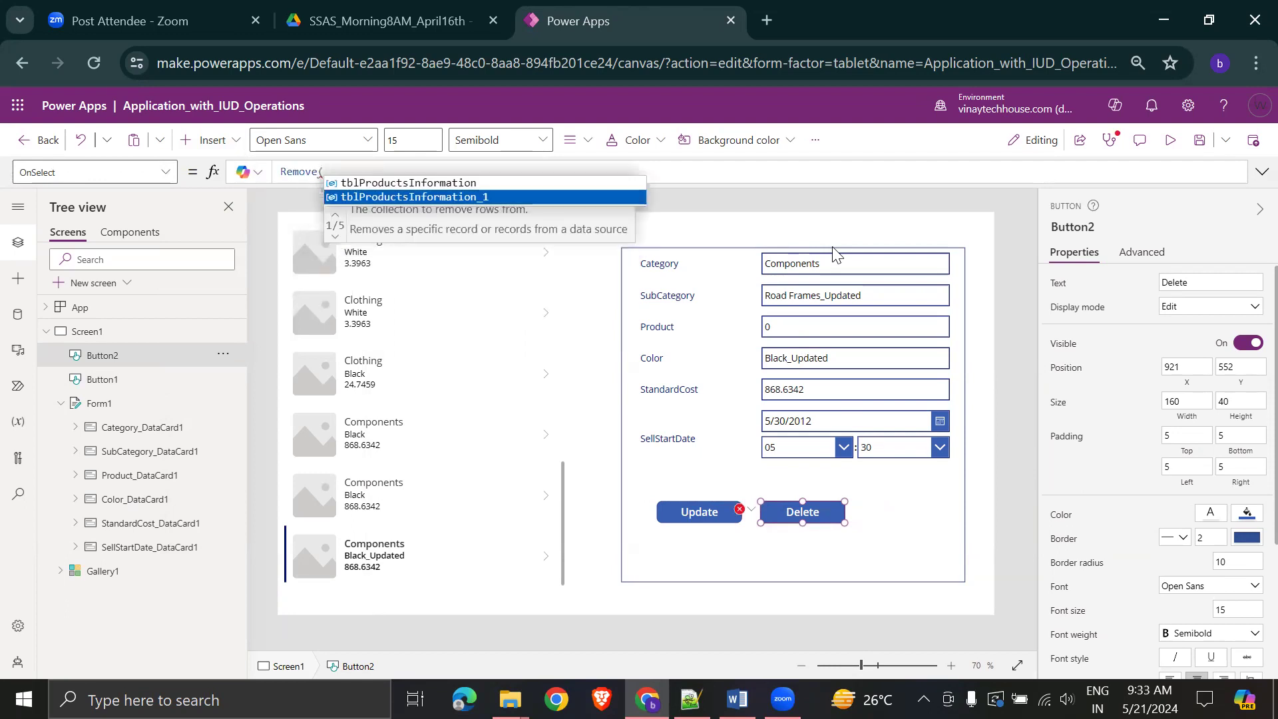
{"action": "key", "text": "Tab"}
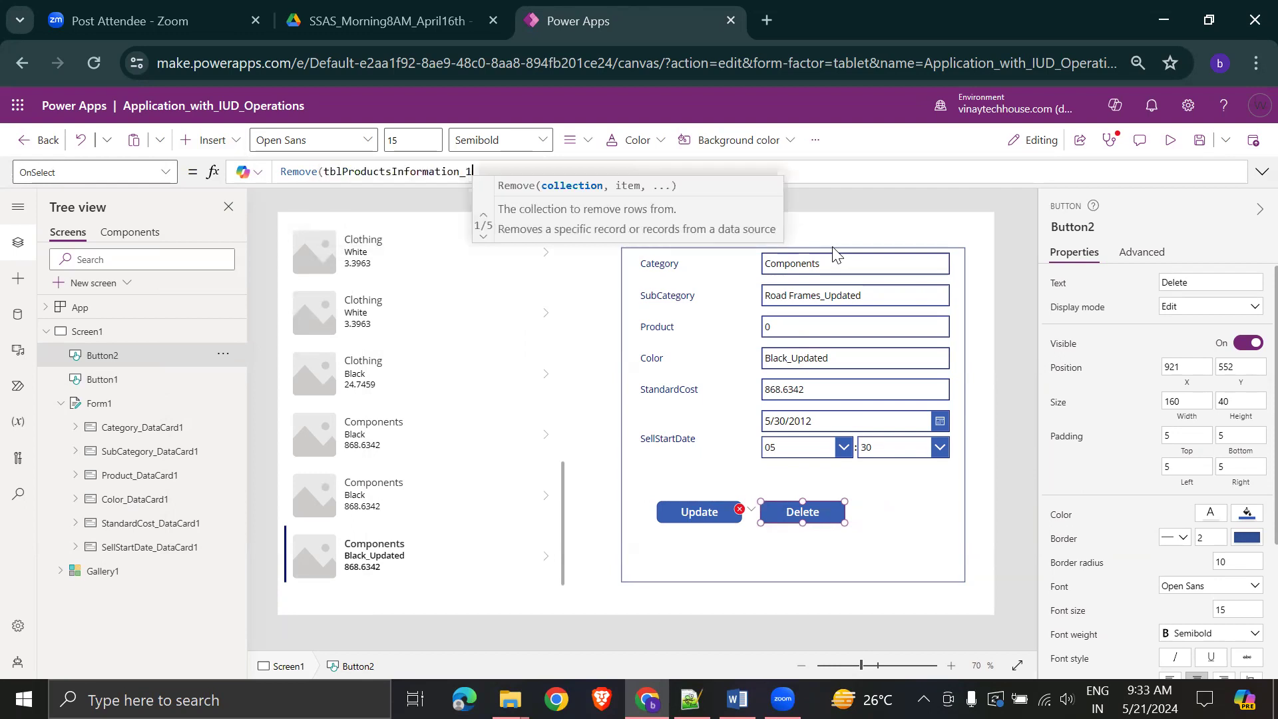
{"action": "type", "text": ", "}
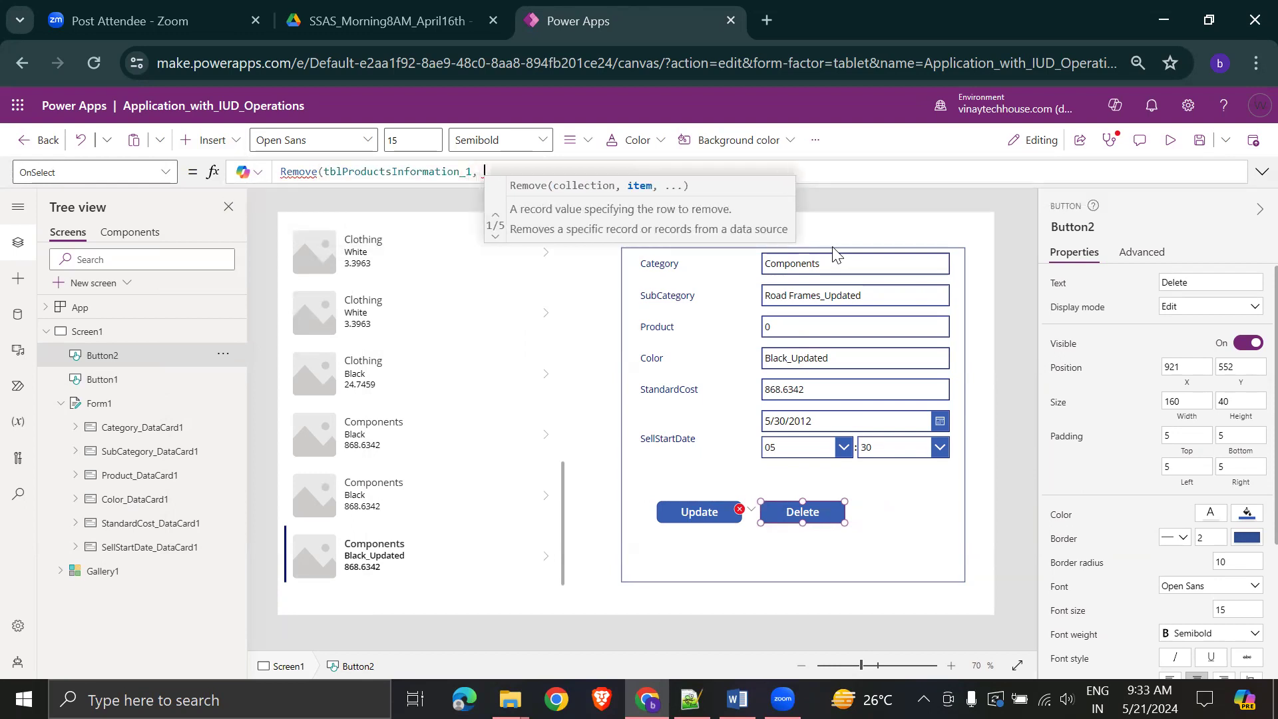
{"action": "type", "text": "gal"}
{"action": "key", "text": "Down"}
{"action": "key", "text": "Up"}
{"action": "key", "text": "Tab"}
{"action": "type", "text": ".s"}
{"action": "key", "text": "Tab"}
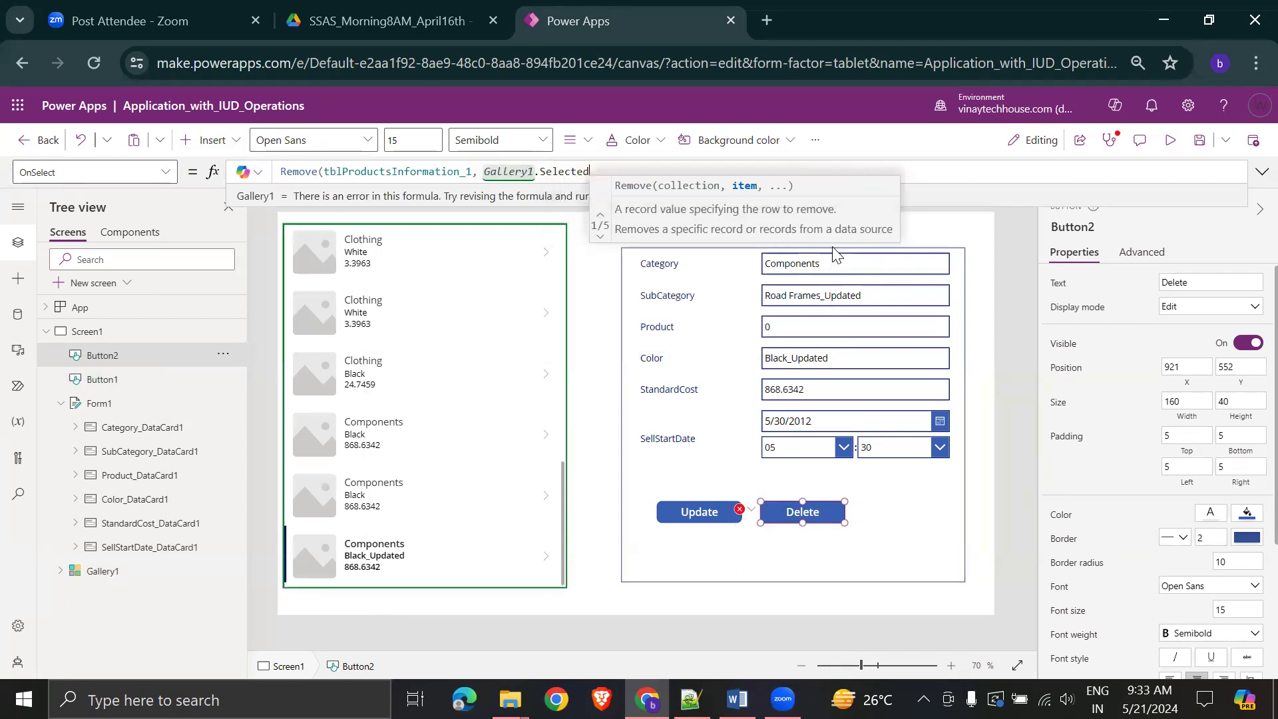
{"action": "type", "text": ")"}
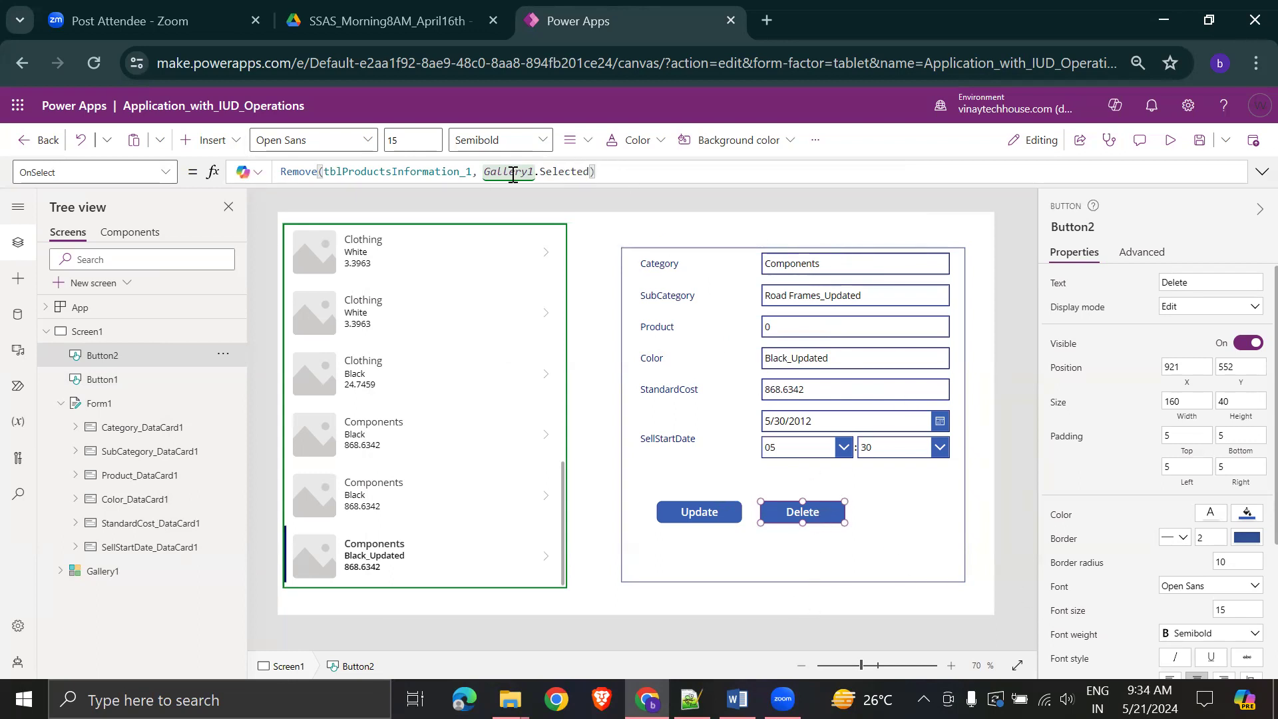
- Check the tblProductsInformation_1 reference, save the app, and start a preview
{"action": "left_click", "coordinate": [377, 172]}
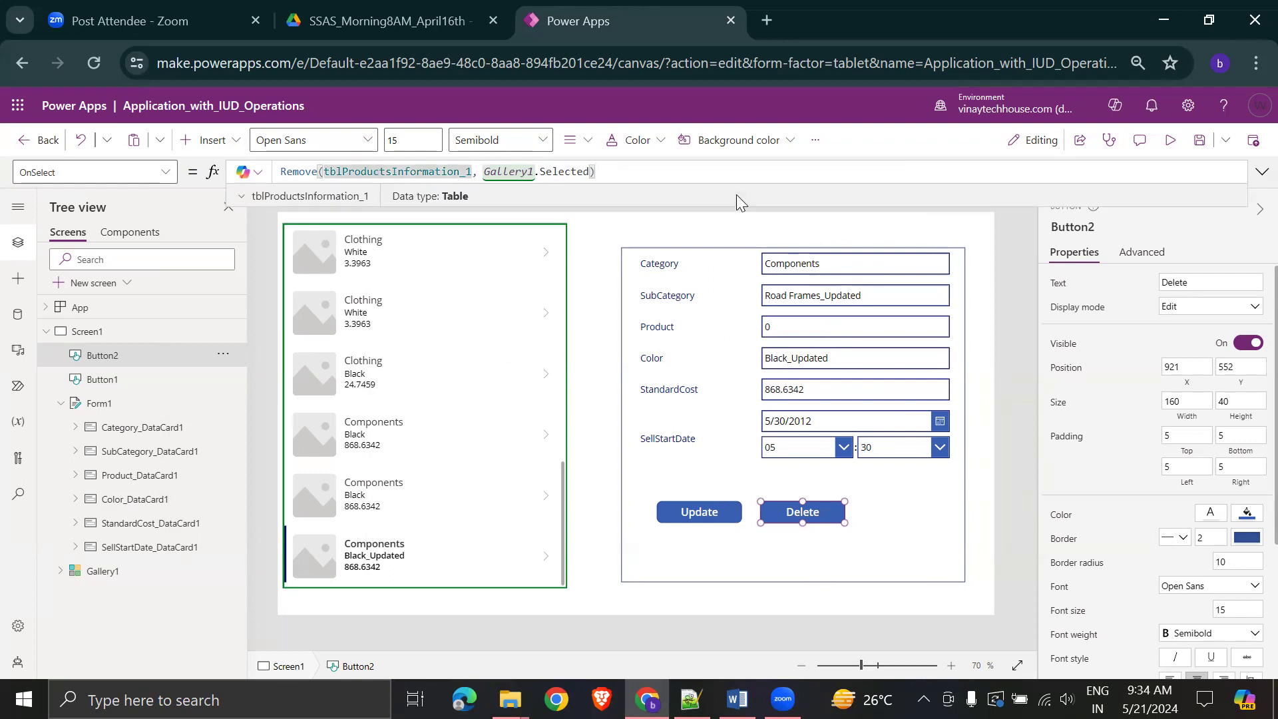
{"action": "left_click", "coordinate": [1198, 141]}
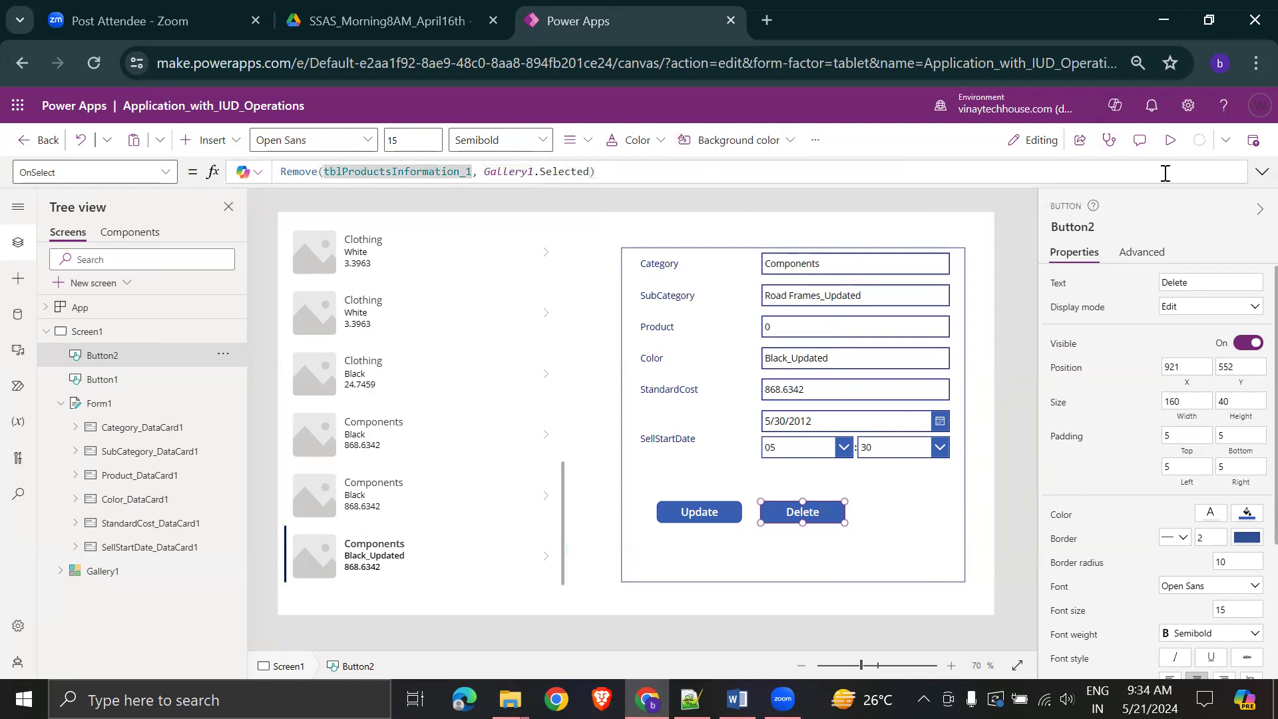
{"action": "left_click", "coordinate": [1170, 140]}
- Delete the Road Frames_Updated / Black_Updated record in preview, then select the last Components record
{"action": "key", "text": "Escape"}
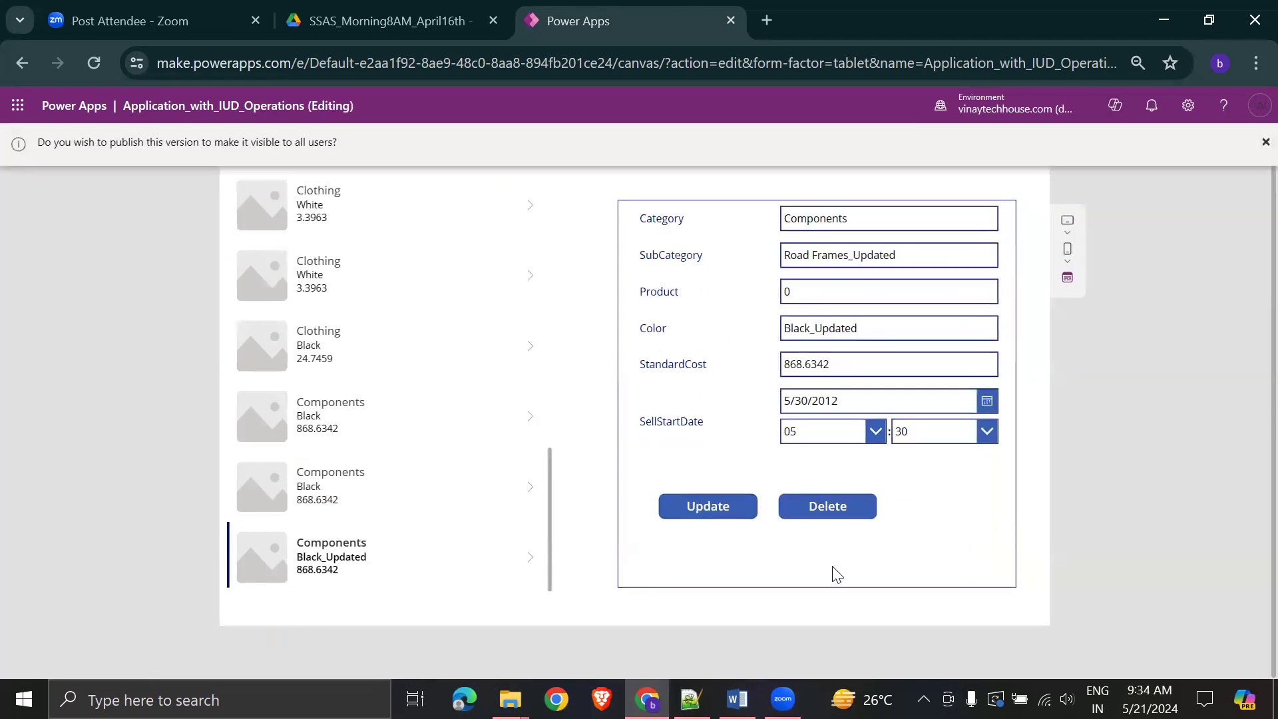
{"action": "left_click", "coordinate": [830, 505]}
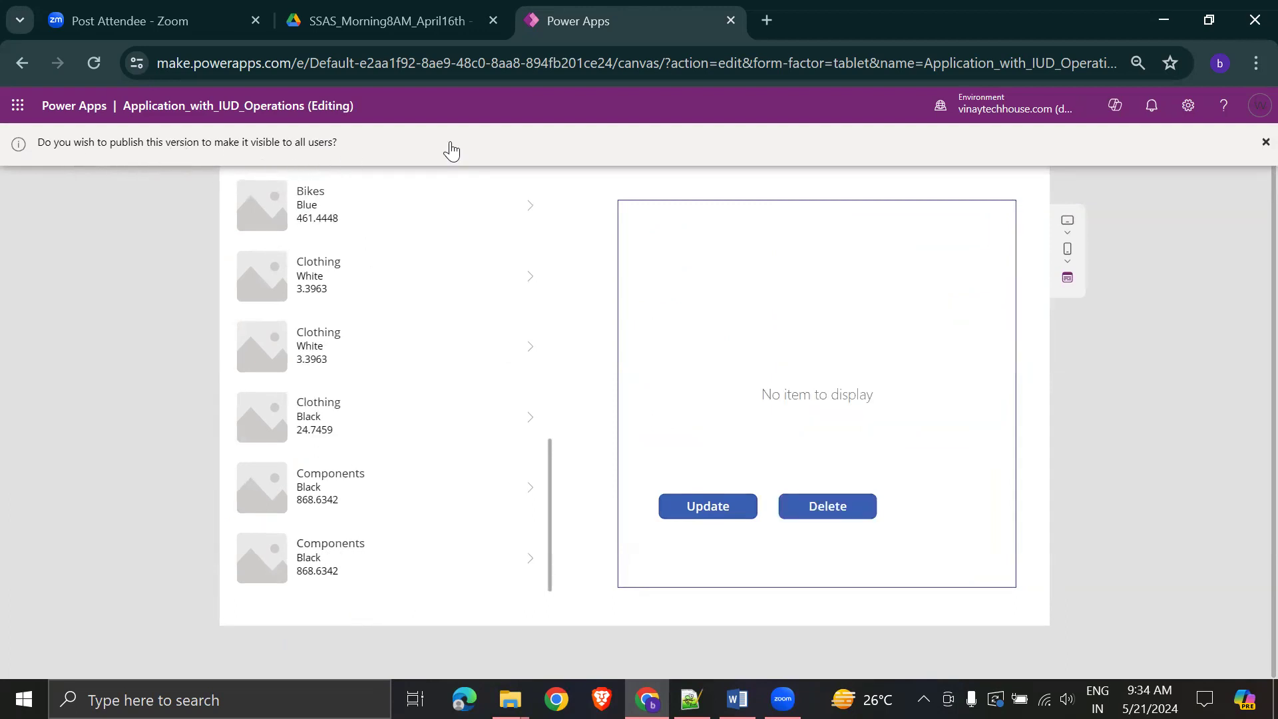
{"action": "left_click", "coordinate": [1264, 142]}
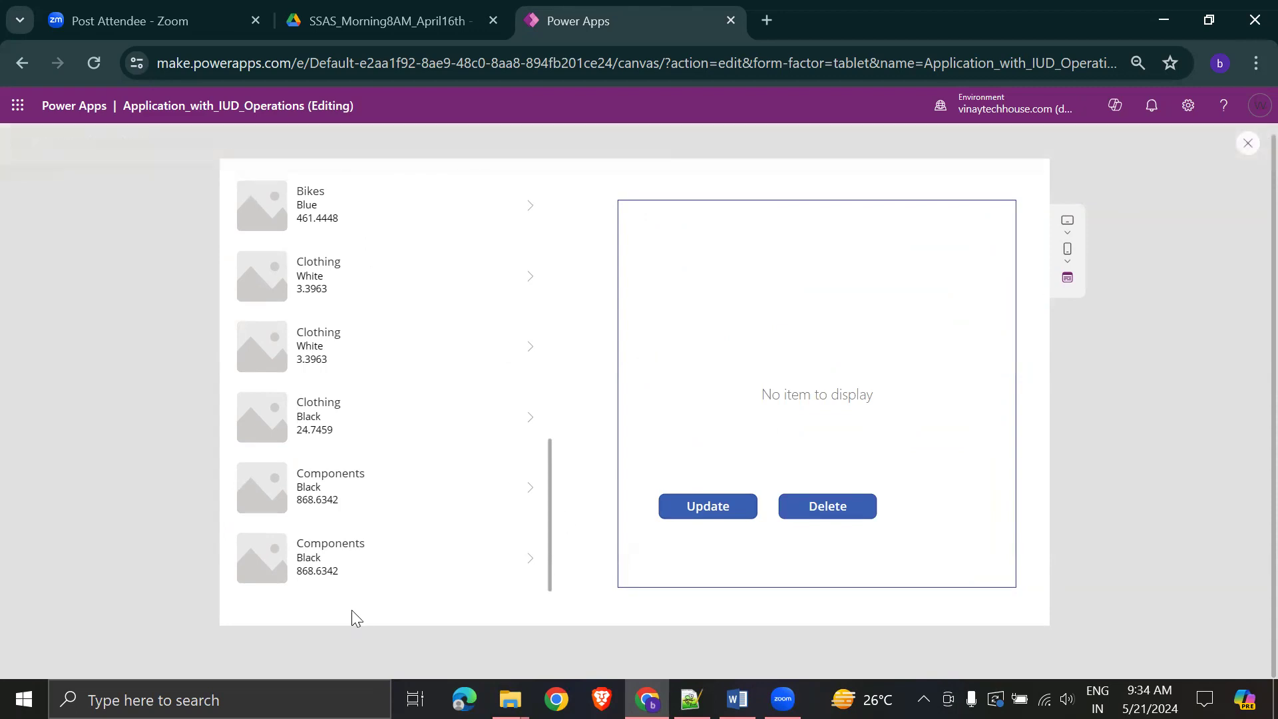
{"action": "left_click", "coordinate": [381, 554]}
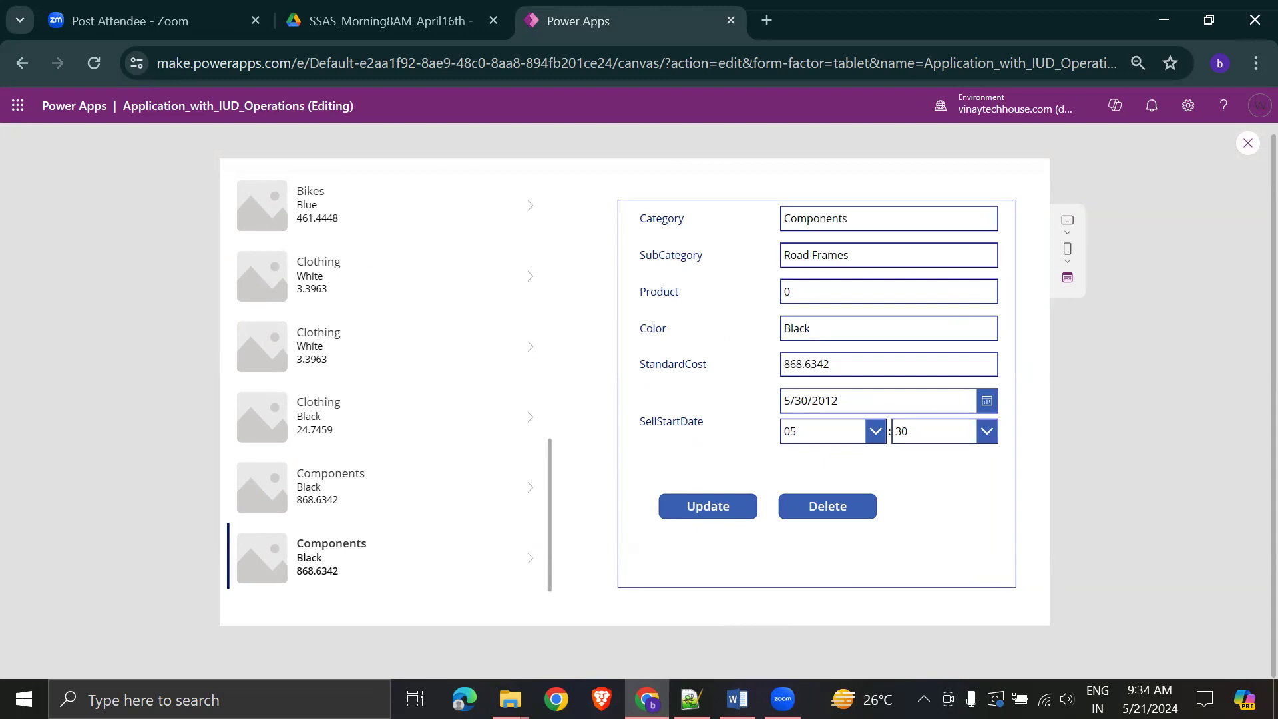
- Refresh the OneDrive folder and open ProductCategoryDetails_Insert_Update_Delete Operations-Latest.xlsx
{"action": "key", "text": "alt+Tab"}
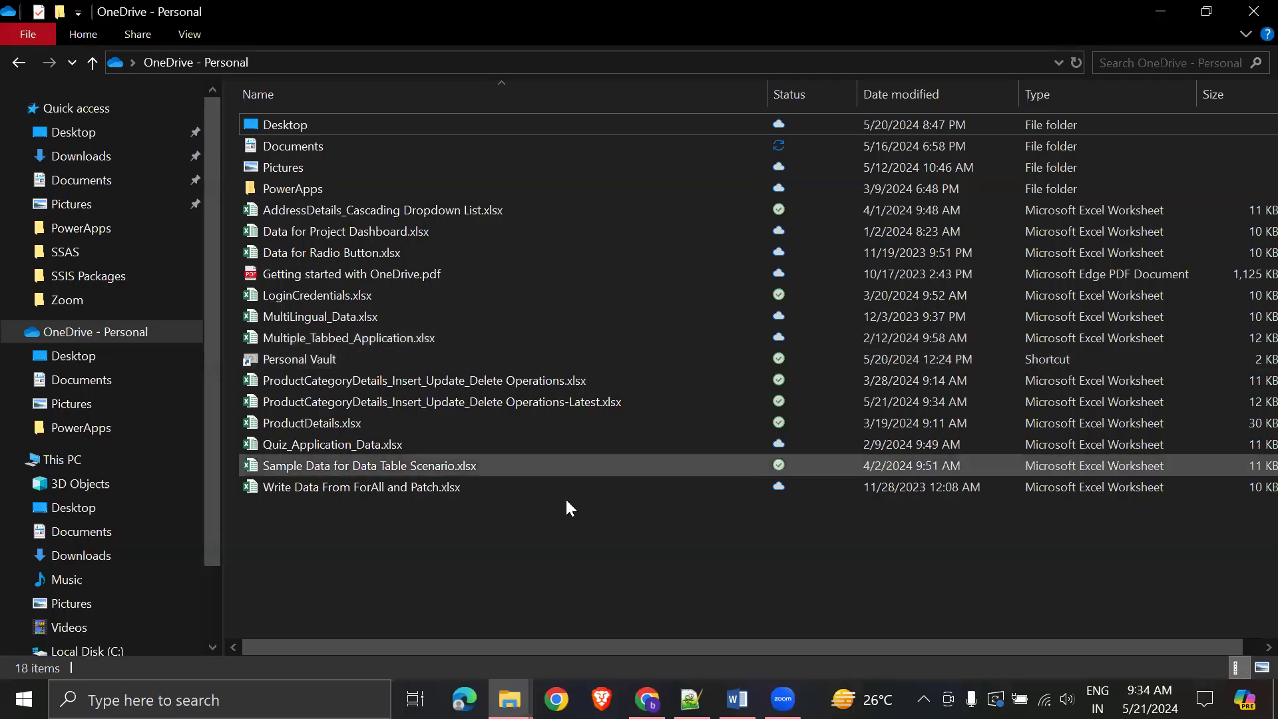
{"action": "right_click", "coordinate": [353, 558]}
{"action": "left_click", "coordinate": [477, 216]}
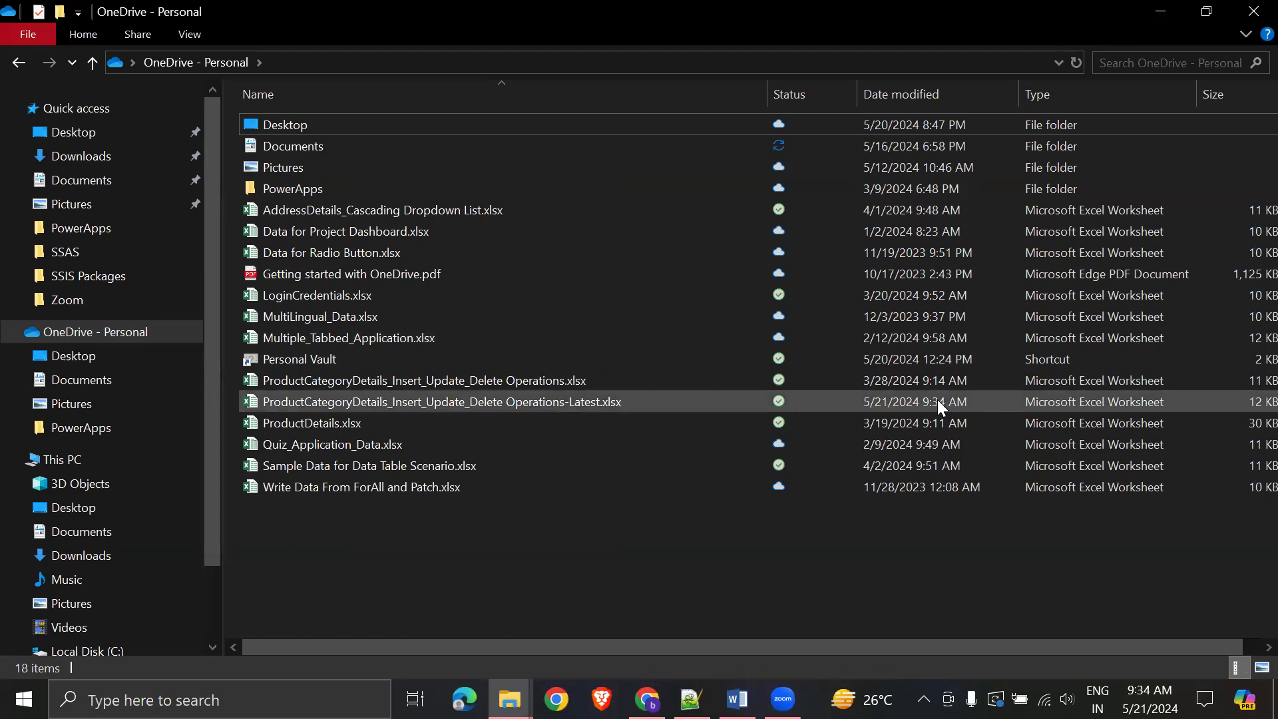
{"action": "left_click", "coordinate": [571, 404]}
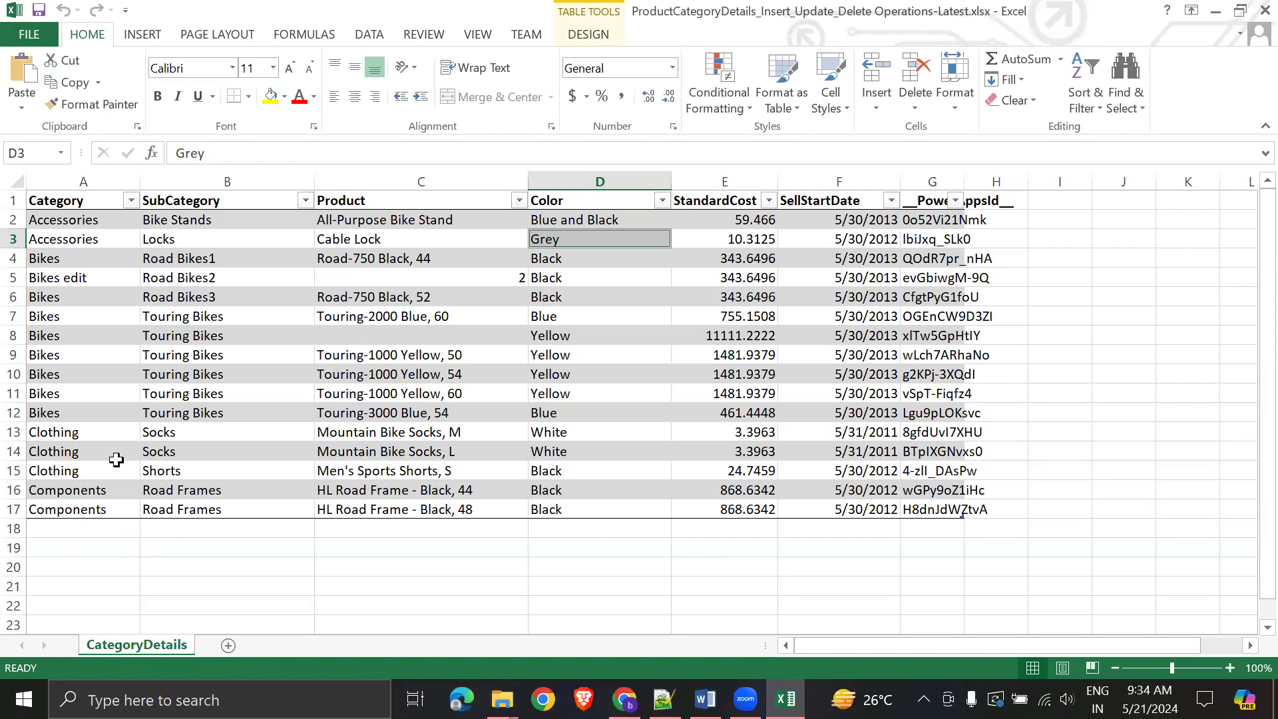
- Review column A's Category values to confirm the Black_Updated row is gone, then close Excel
{"action": "left_click_drag", "start_coordinate": [88, 221], "coordinate": [70, 507]}
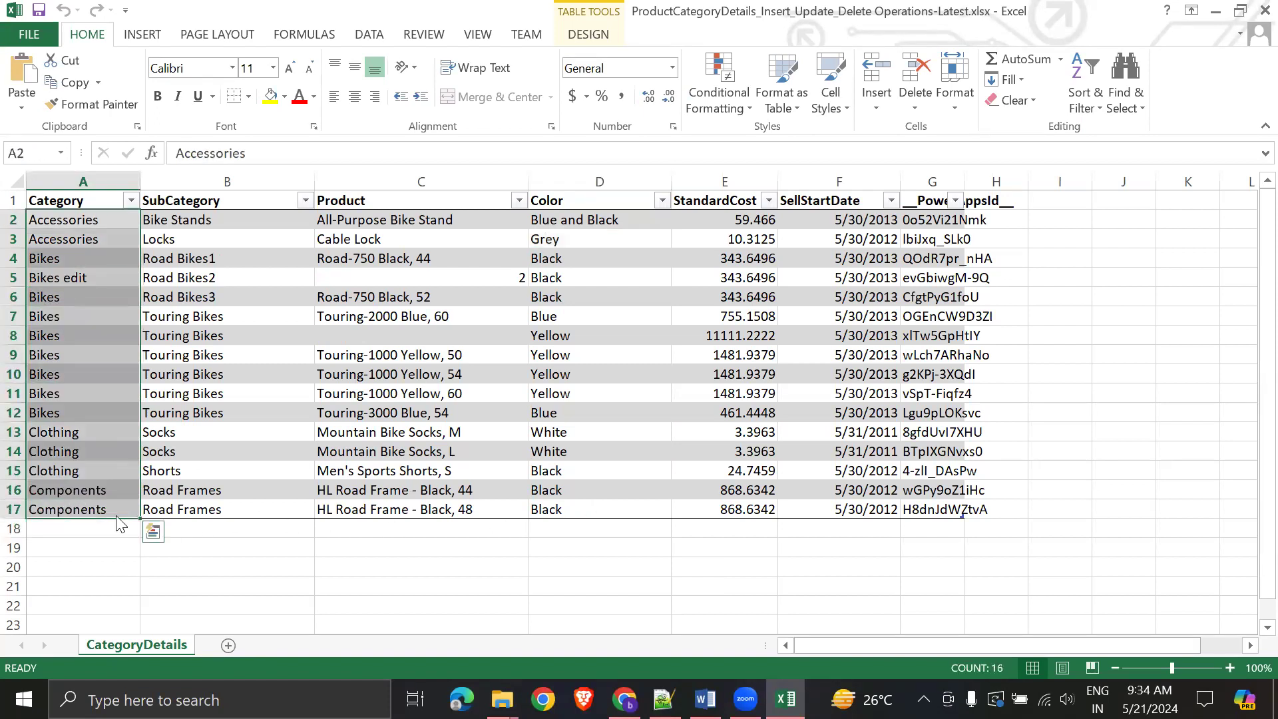
{"action": "left_click", "coordinate": [283, 585]}
{"action": "left_click", "coordinate": [1249, 15]}
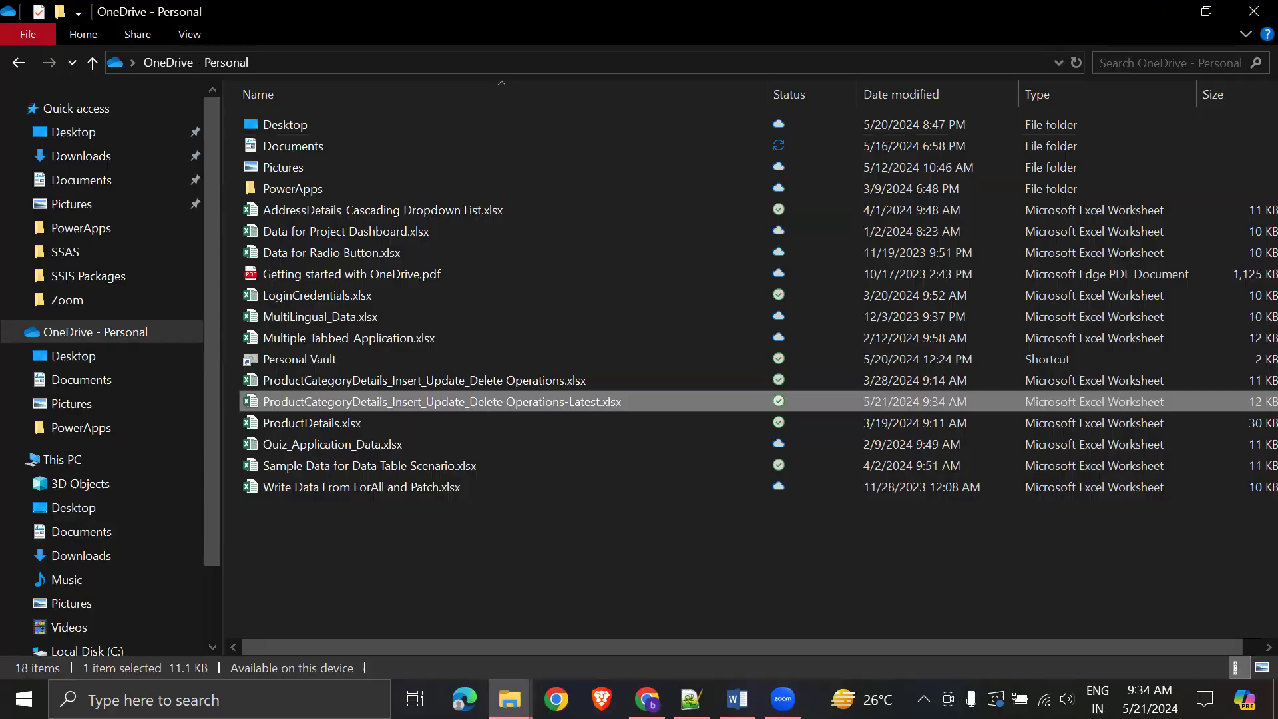
{"action": "key", "text": "alt+Tab"}
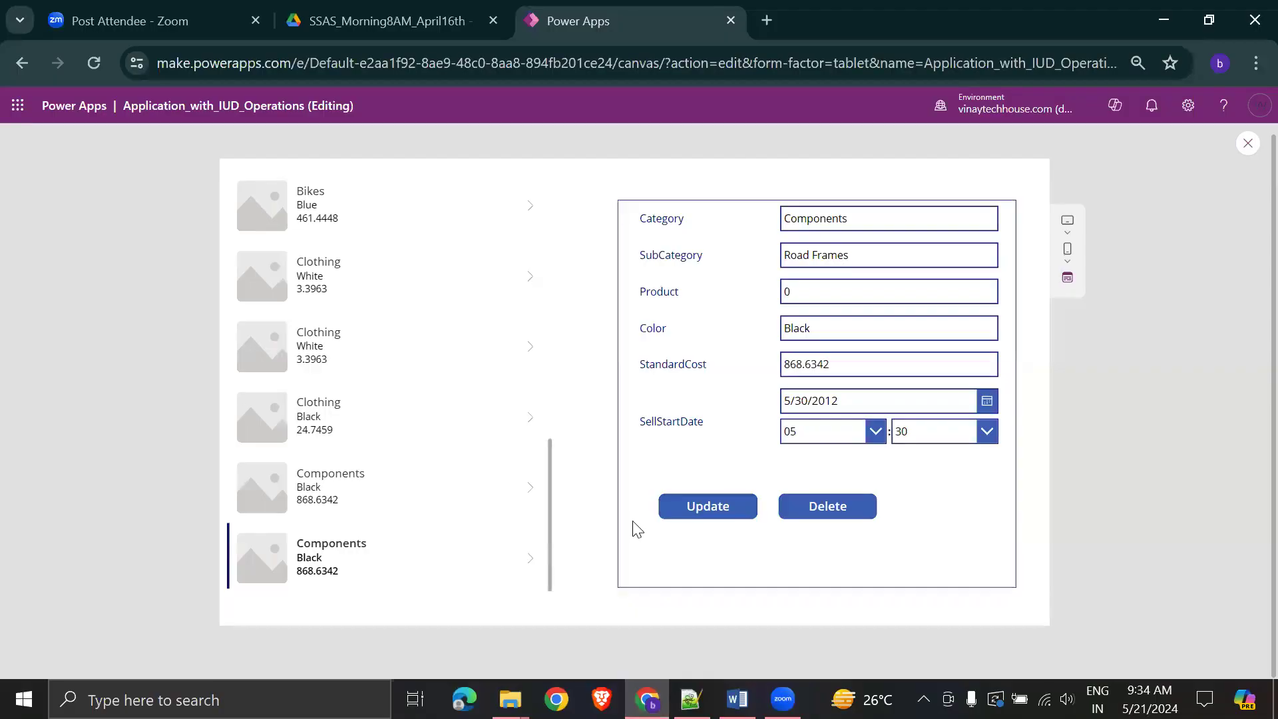
- Delete both remaining Components records in preview so the gallery ends with Clothing, then exit preview
{"action": "left_click", "coordinate": [829, 507]}
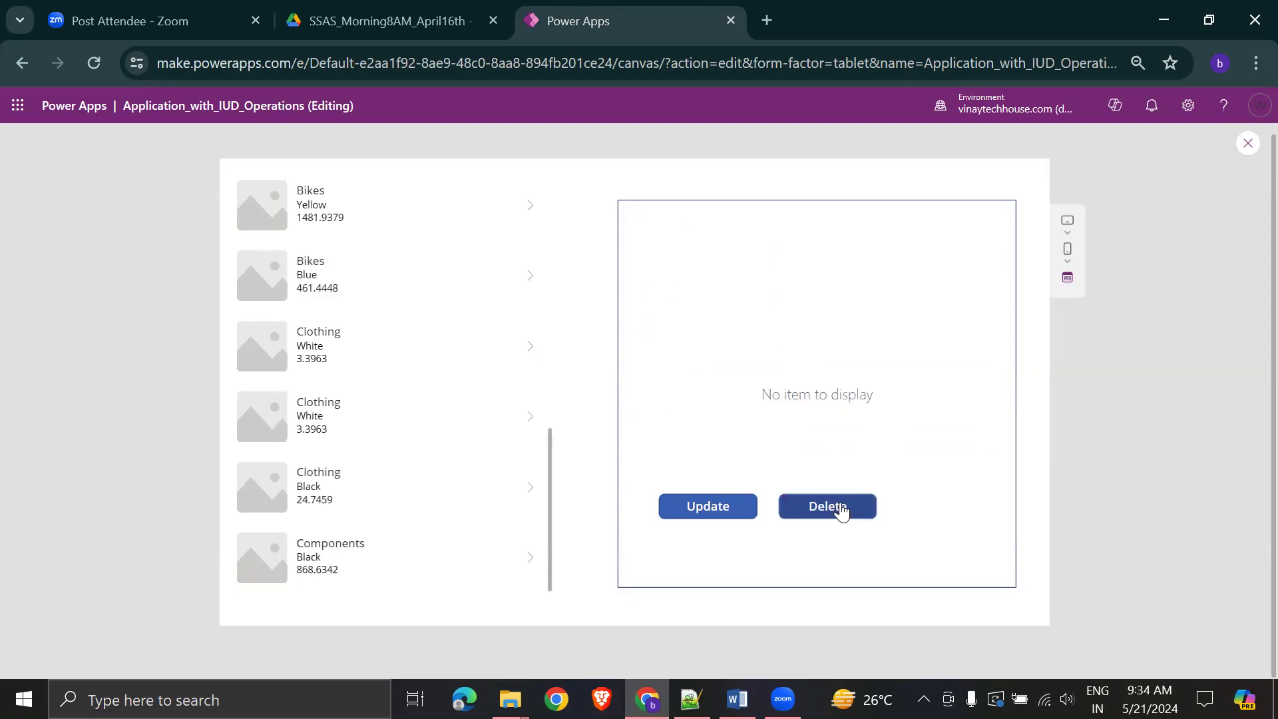
{"action": "left_click", "coordinate": [267, 557]}
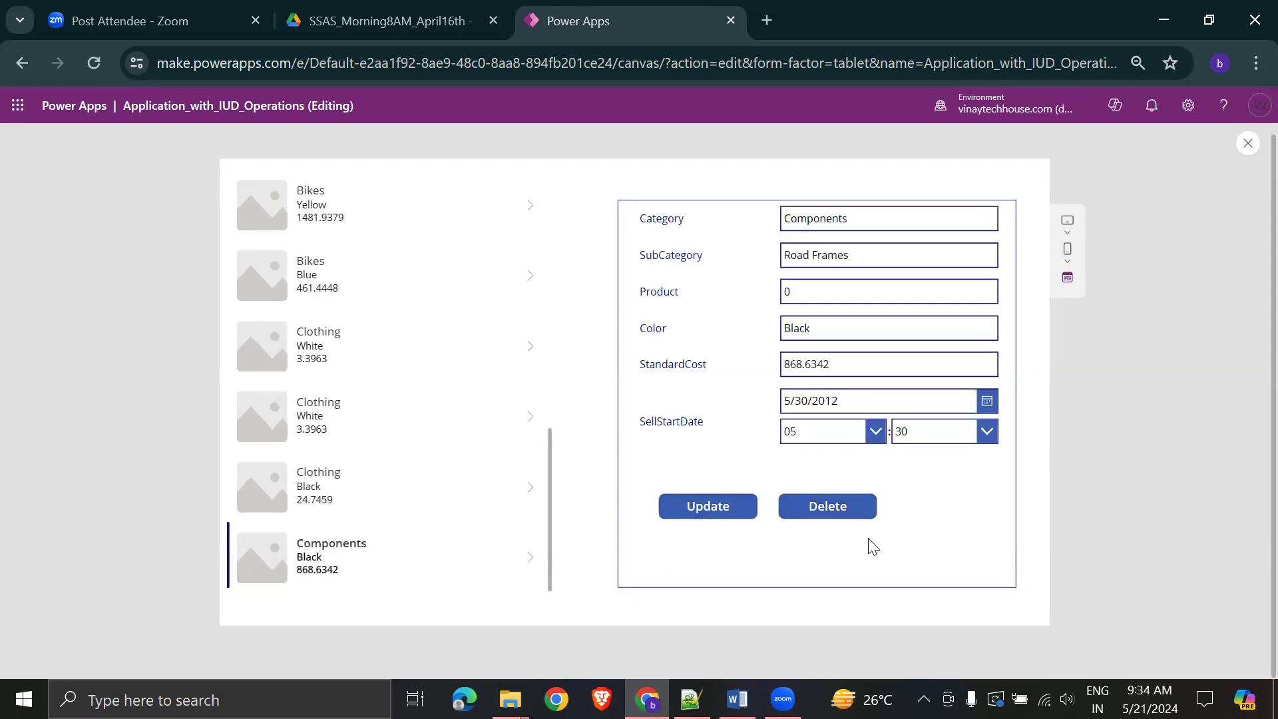
{"action": "left_click", "coordinate": [827, 510]}
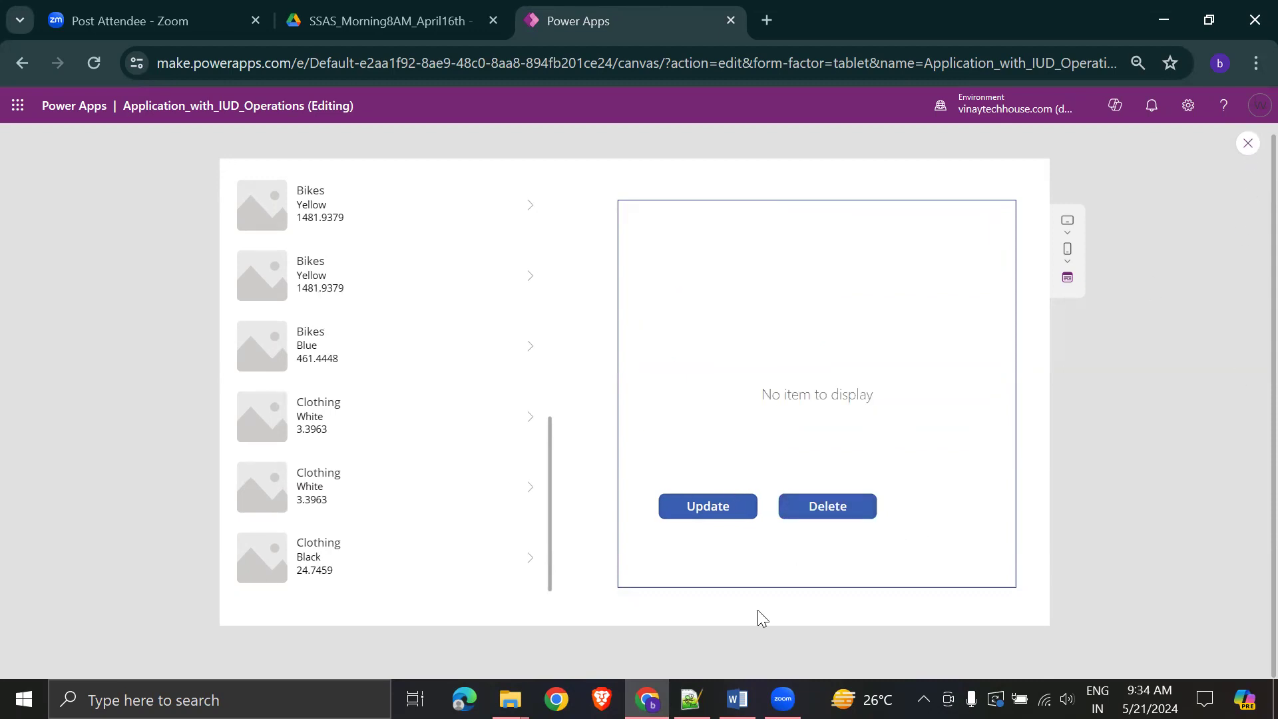
{"action": "key", "text": "Escape"}
- Refresh the folder and reopen the Operations-Latest workbook, now ending at row 15 with Clothing Shorts
{"action": "key", "text": "alt+Tab"}
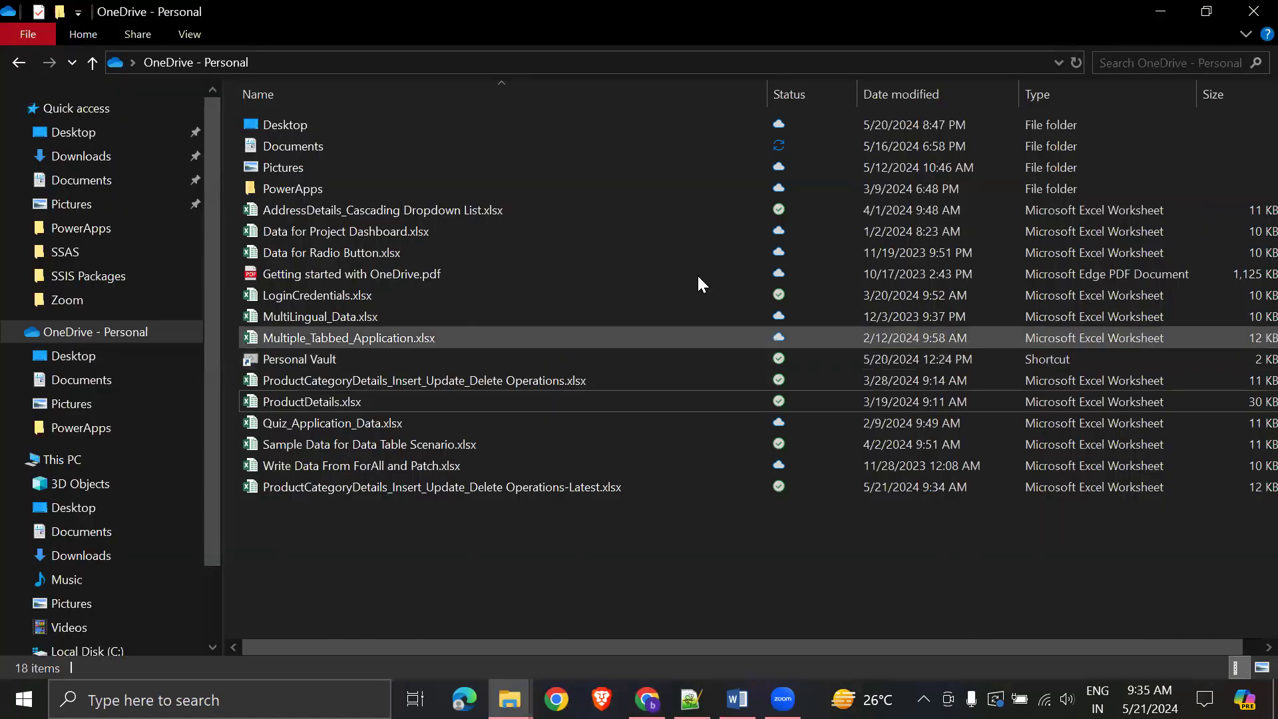
{"action": "right_click", "coordinate": [683, 156]}
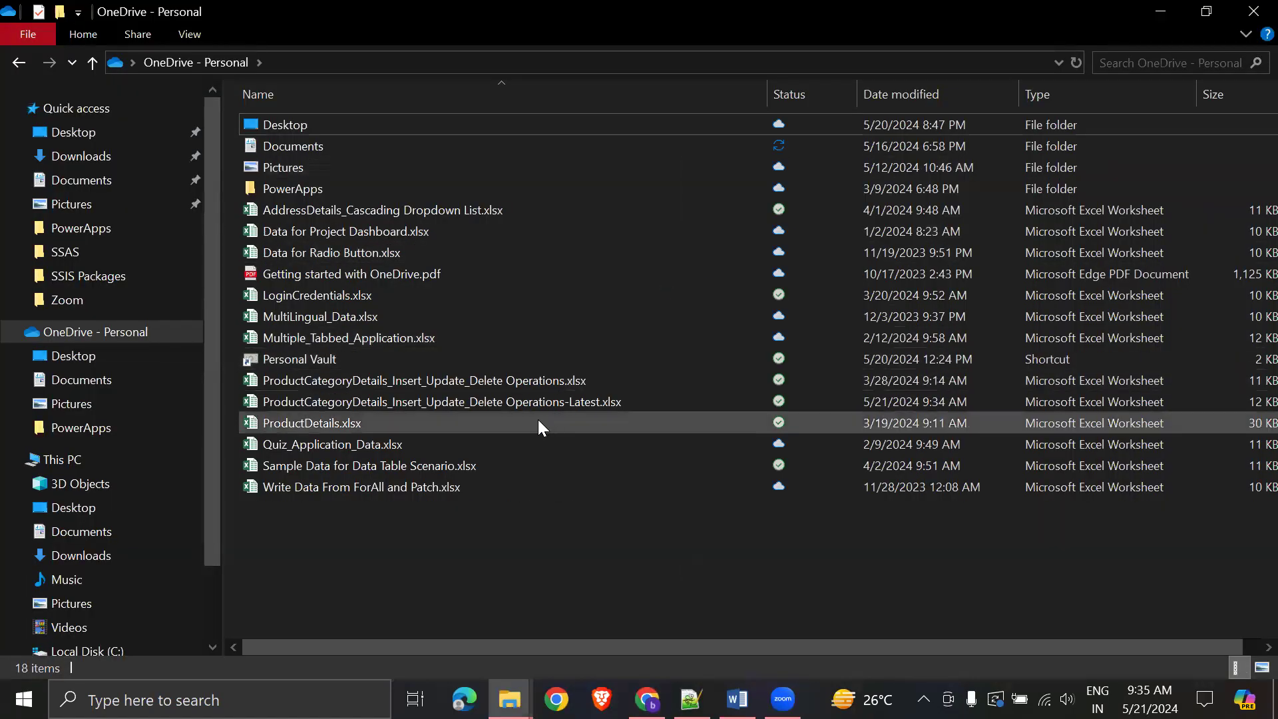
{"action": "double_click", "coordinate": [530, 400]}
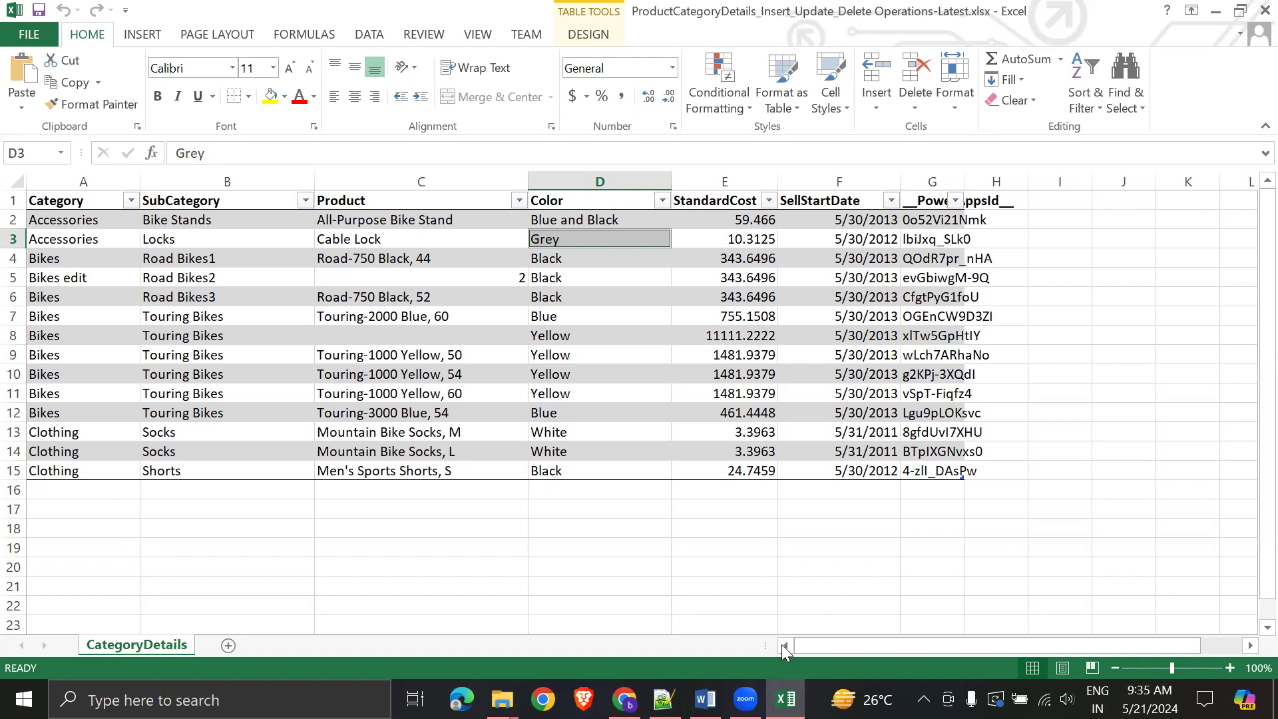
{"action": "left_click", "coordinate": [706, 699]}
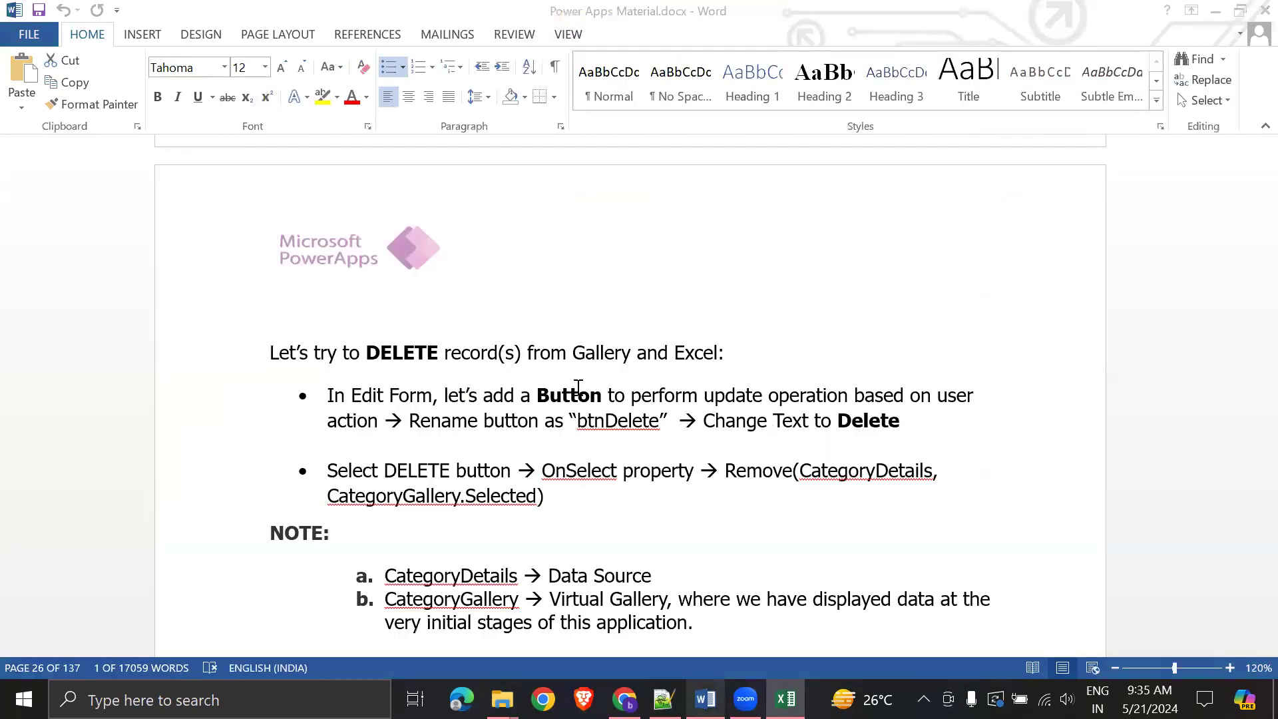
{"action": "left_click", "coordinate": [682, 511]}
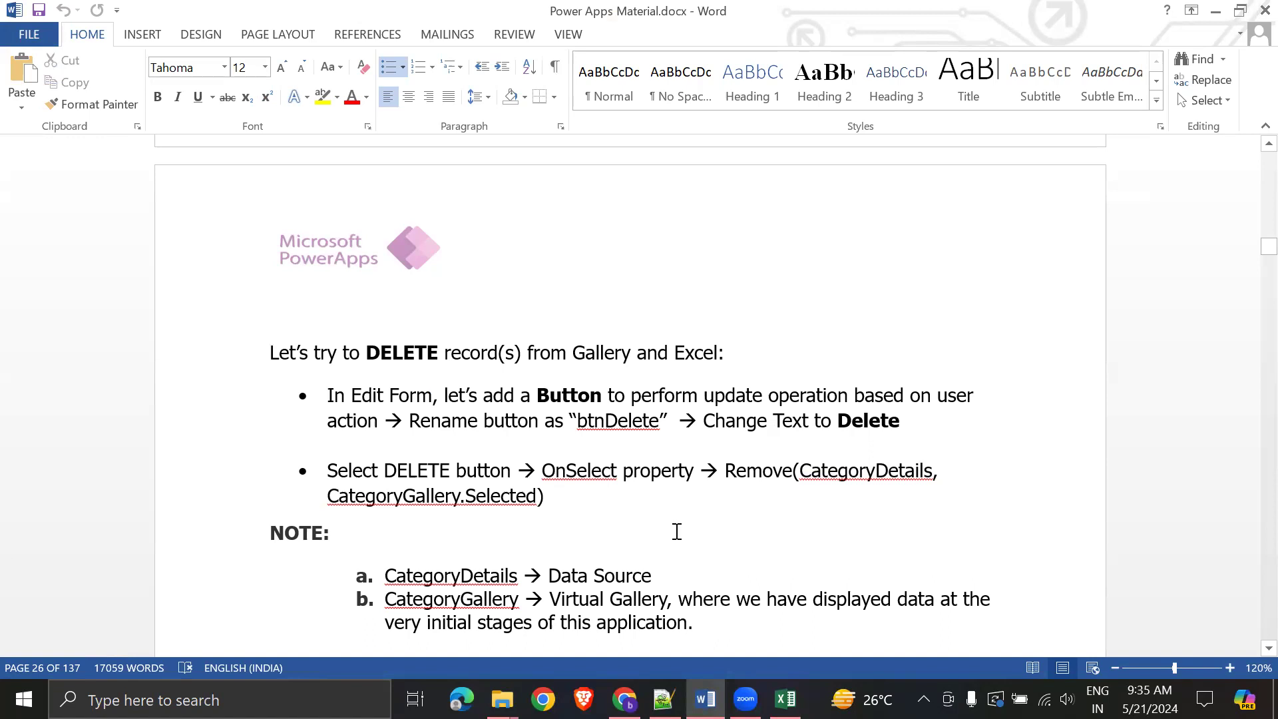
{"action": "key", "text": "alt+Tab"}
{"action": "left_click", "coordinate": [676, 530]}
{"action": "left_click_drag", "start_coordinate": [87, 219], "coordinate": [86, 471]}
{"action": "left_click", "coordinate": [529, 588]}
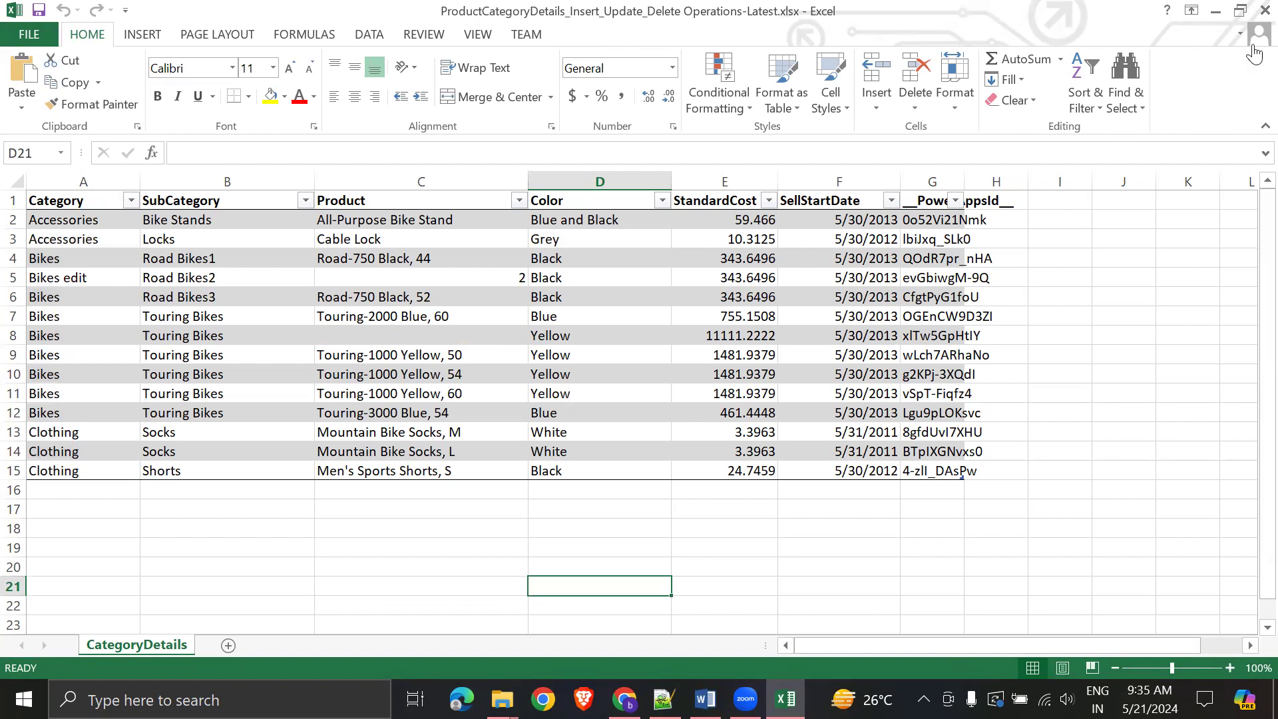
- Close Excel and scroll the Word notes to the INSERT section on page 26
{"action": "left_click", "coordinate": [1266, 10]}
{"action": "scroll", "coordinate": [710, 519], "scroll_direction": "down", "scroll_amount": 7}
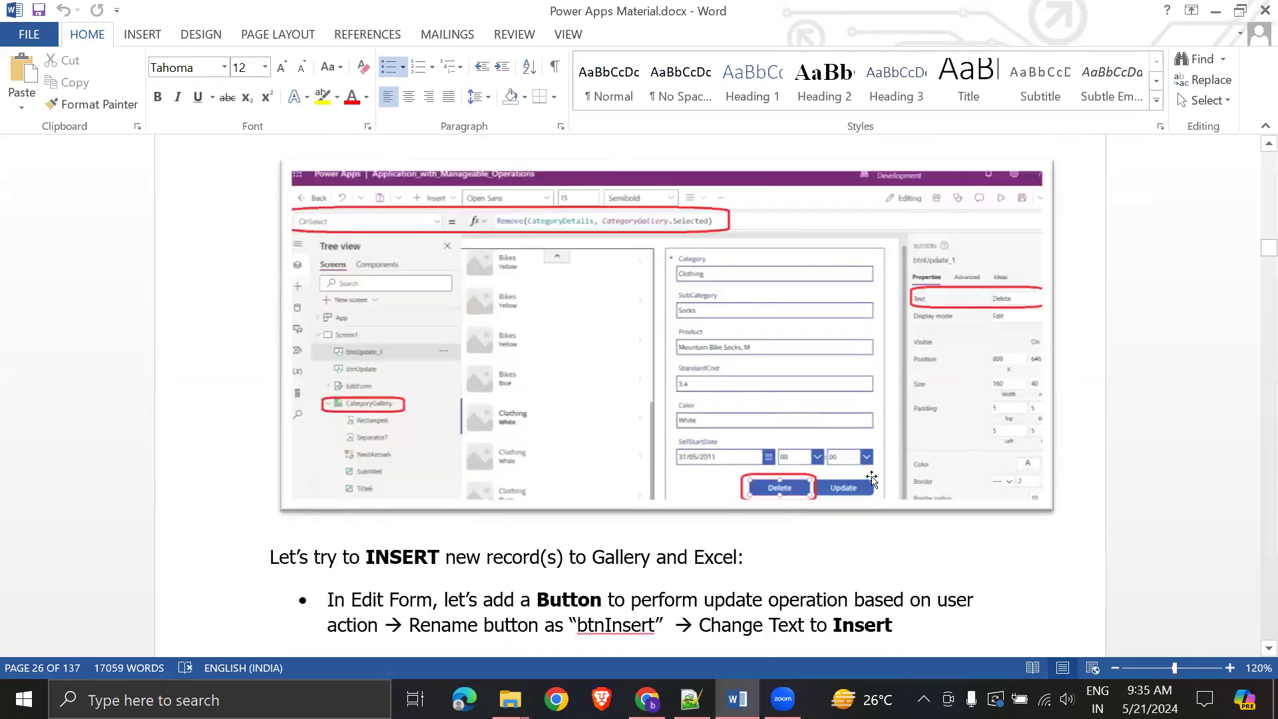
{"action": "scroll", "coordinate": [875, 506], "scroll_direction": "down", "scroll_amount": 1}
{"action": "scroll", "coordinate": [877, 506], "scroll_direction": "down", "scroll_amount": 3}
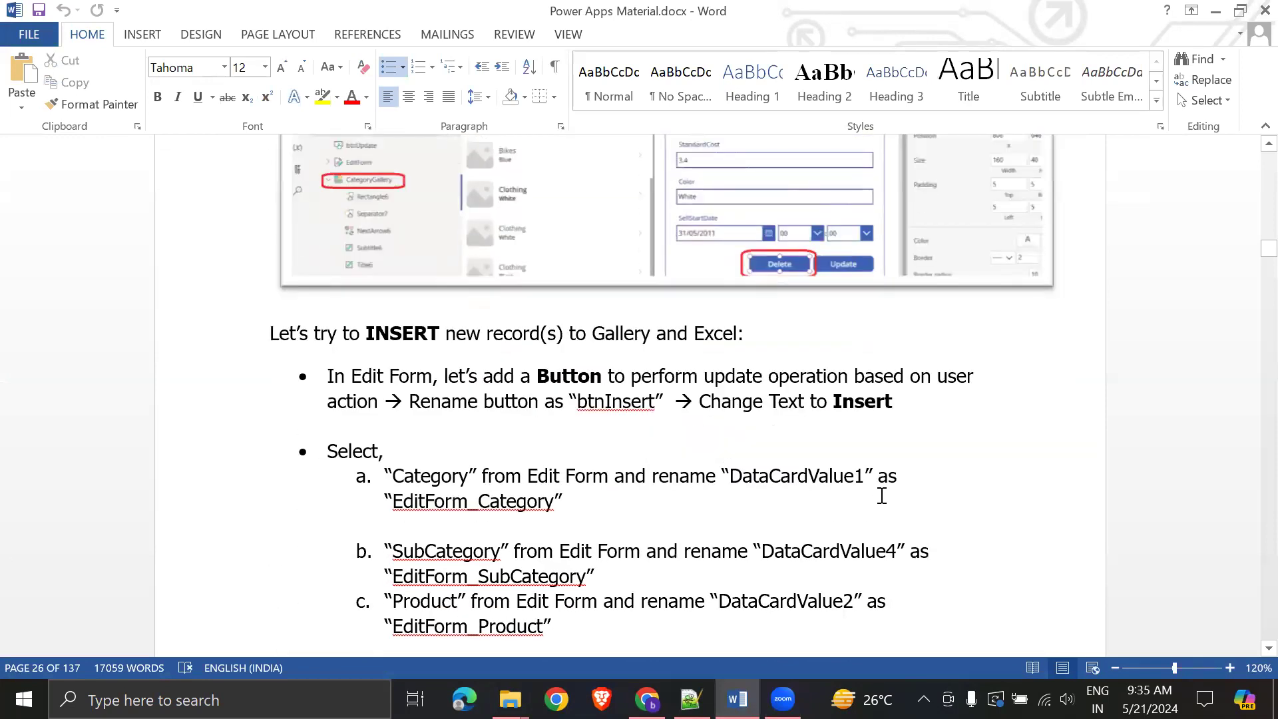
{"action": "scroll", "coordinate": [884, 490], "scroll_direction": "up", "scroll_amount": 1}
{"action": "scroll", "coordinate": [885, 481], "scroll_direction": "up", "scroll_amount": 1}
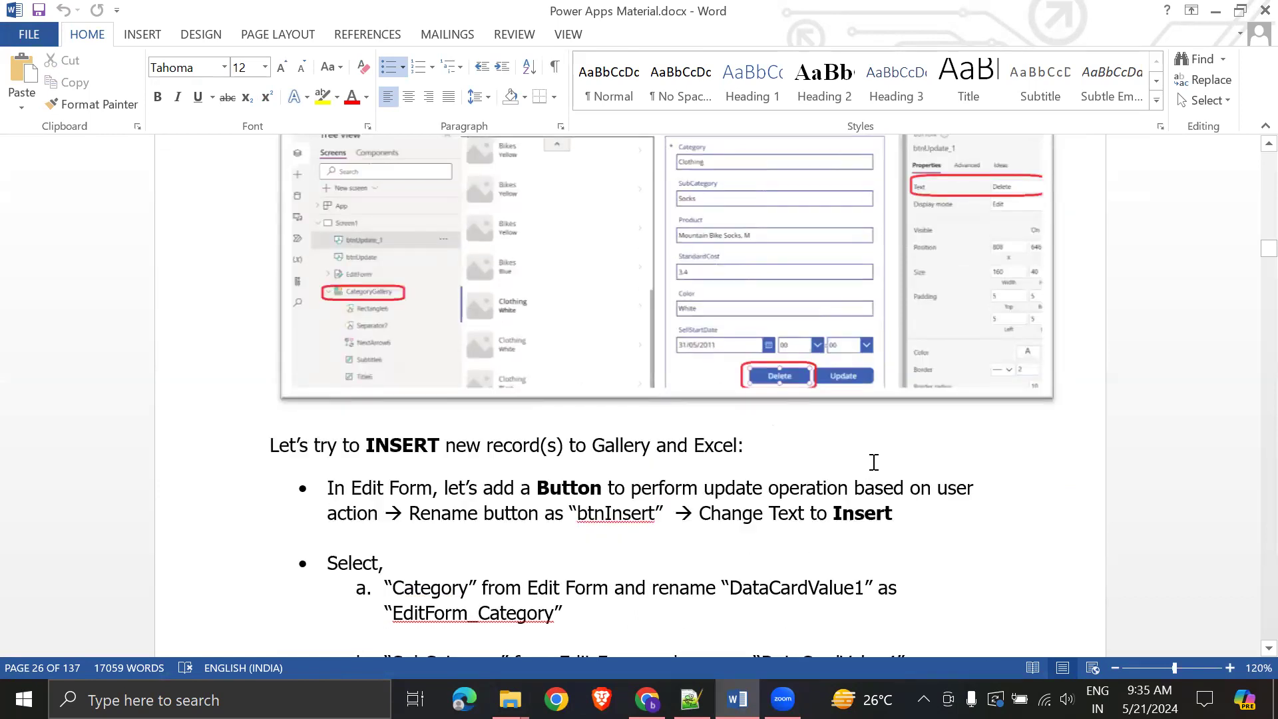
{"action": "left_click_drag", "start_coordinate": [270, 446], "coordinate": [888, 520]}
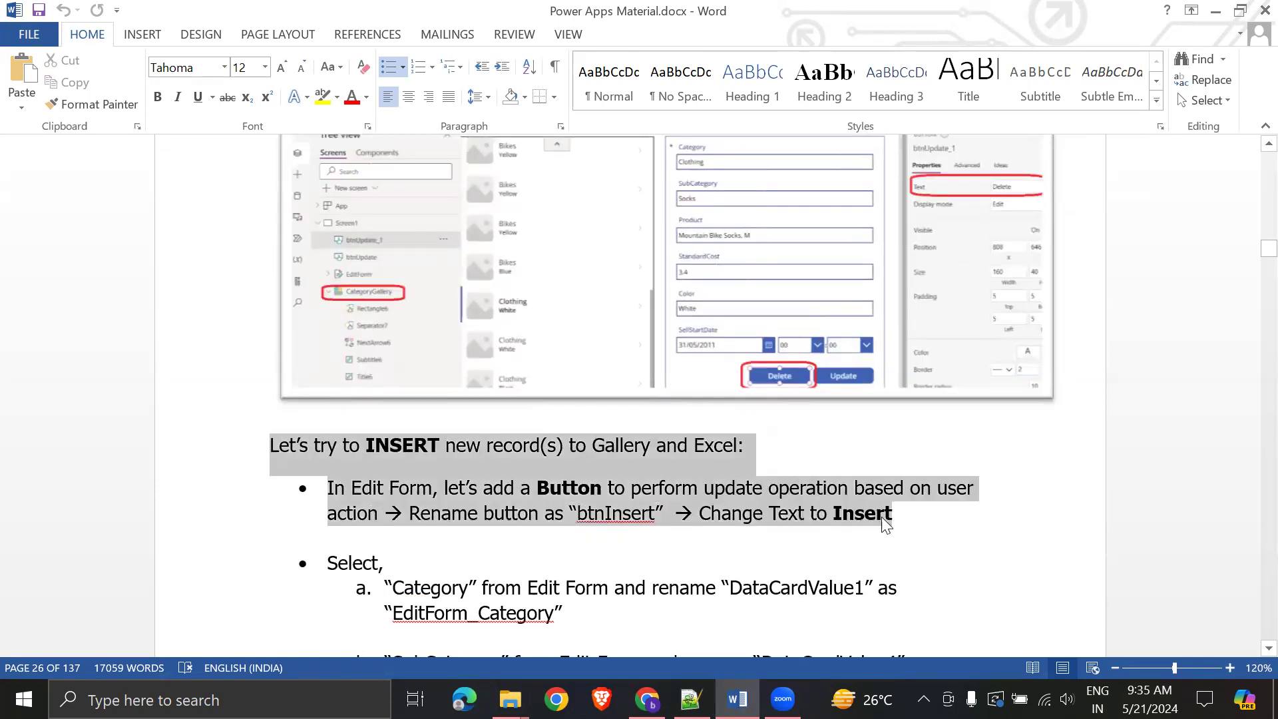
{"action": "left_click", "coordinate": [1050, 561]}
{"action": "scroll", "coordinate": [1050, 559], "scroll_direction": "down", "scroll_amount": 7}
{"action": "scroll", "coordinate": [861, 508], "scroll_direction": "down", "scroll_amount": 5}
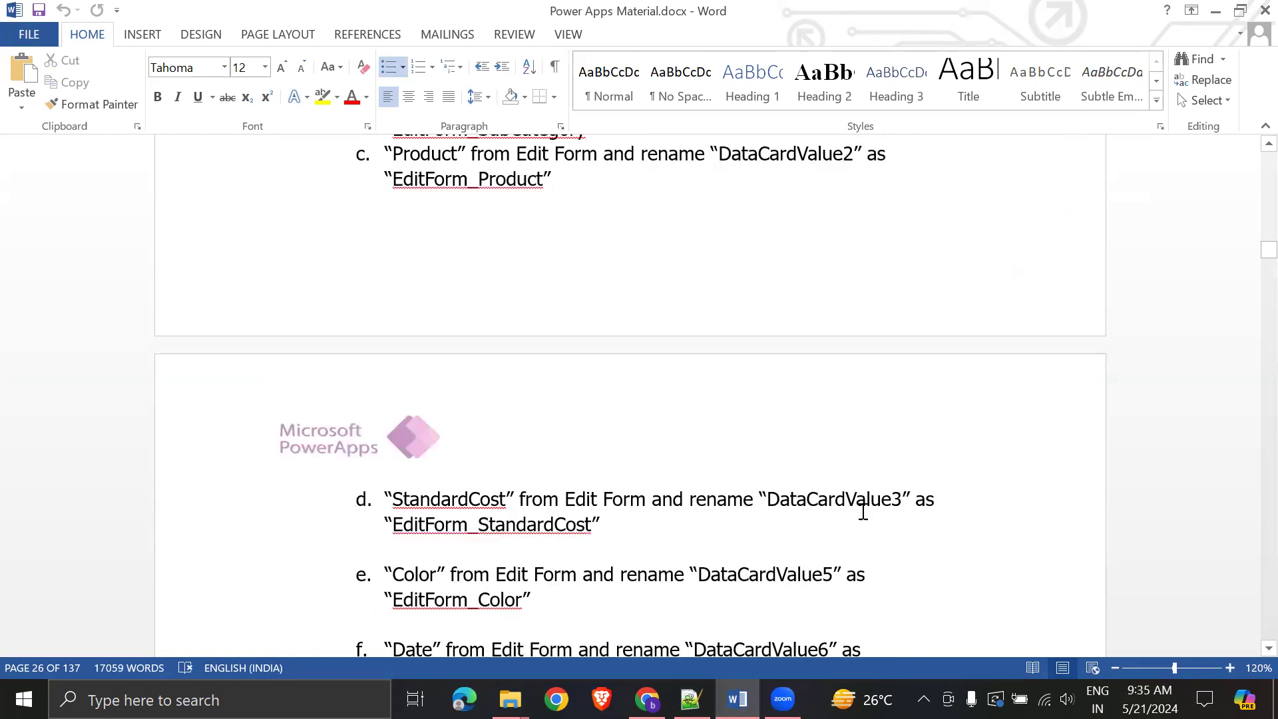
{"action": "scroll", "coordinate": [848, 520], "scroll_direction": "up", "scroll_amount": 11}
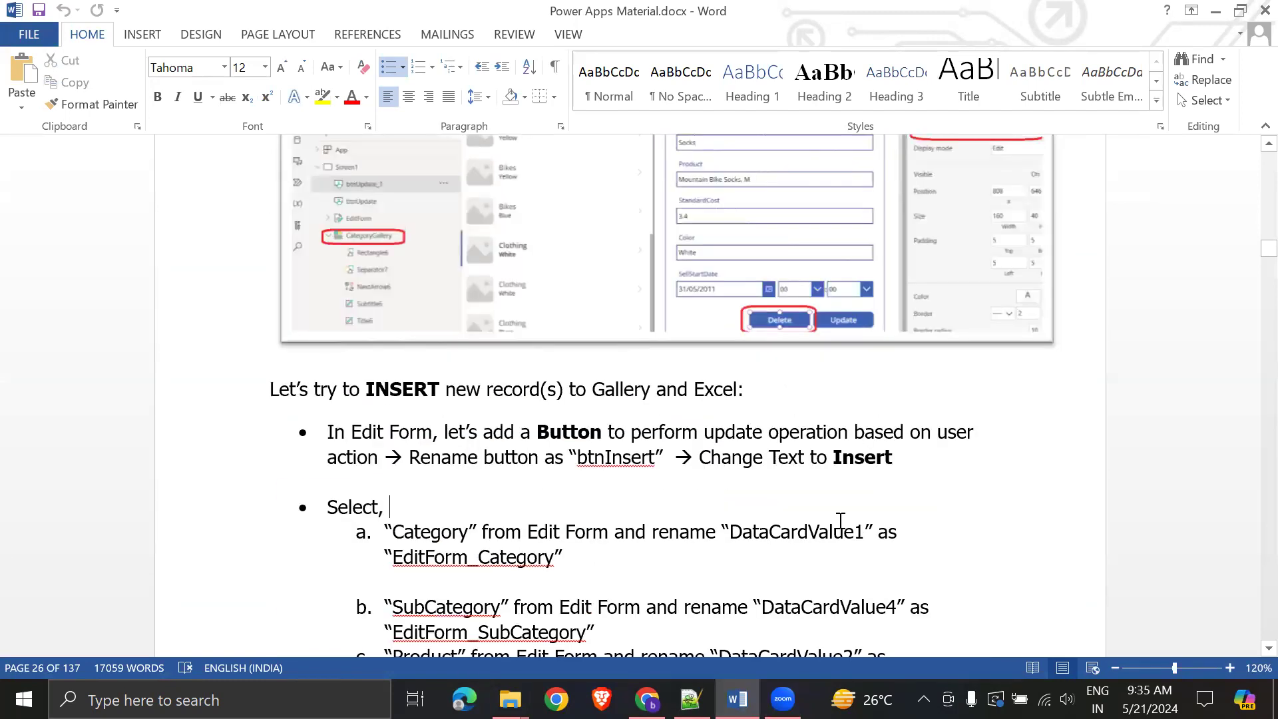
{"action": "scroll", "coordinate": [841, 521], "scroll_direction": "up", "scroll_amount": 2}
{"action": "left_click", "coordinate": [800, 496]}
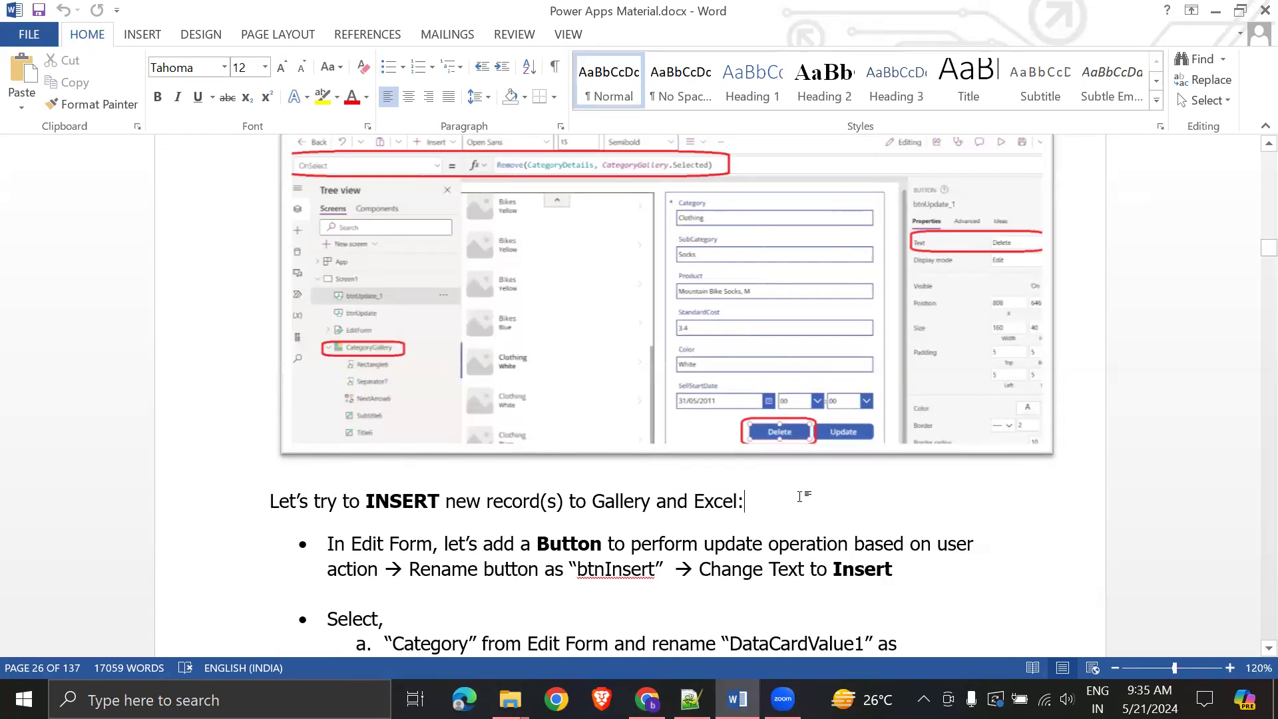
- Scroll up past the UPDATE and RETRIEVE sections to page 20's Scenario#5 overview
{"action": "scroll", "coordinate": [800, 497], "scroll_direction": "up", "scroll_amount": 18}
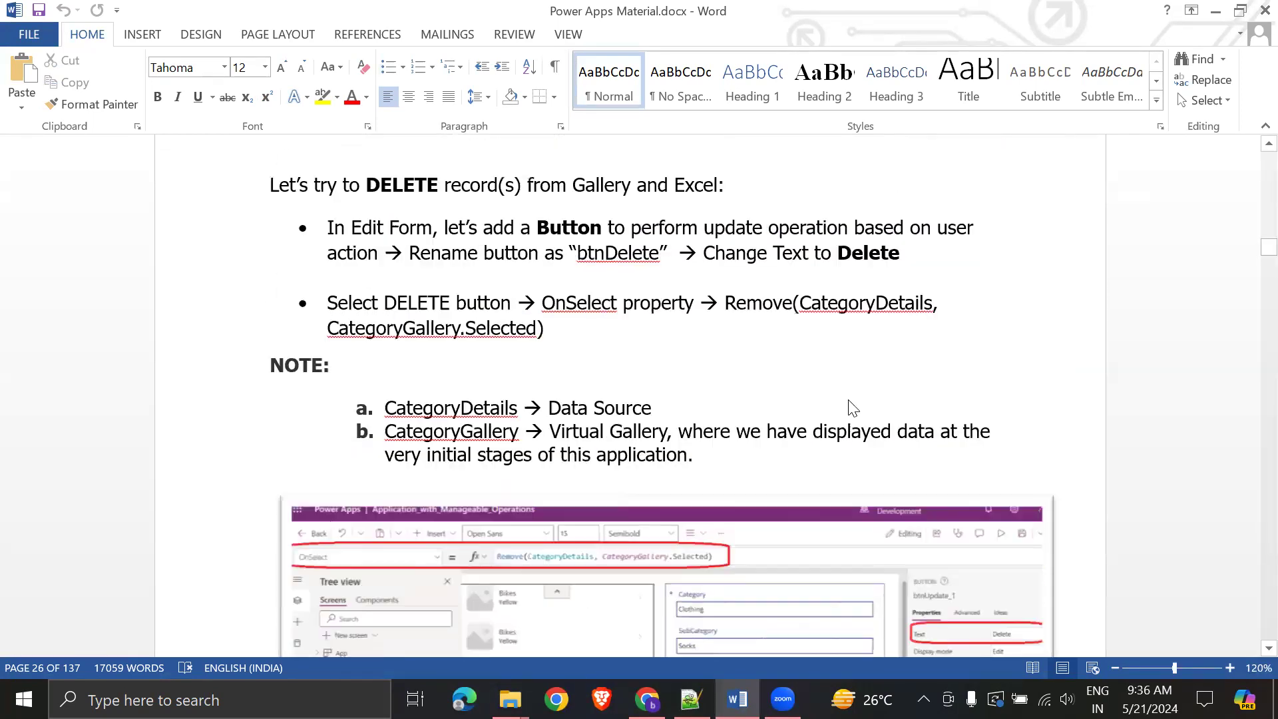
{"action": "scroll", "coordinate": [849, 399], "scroll_direction": "up", "scroll_amount": 2}
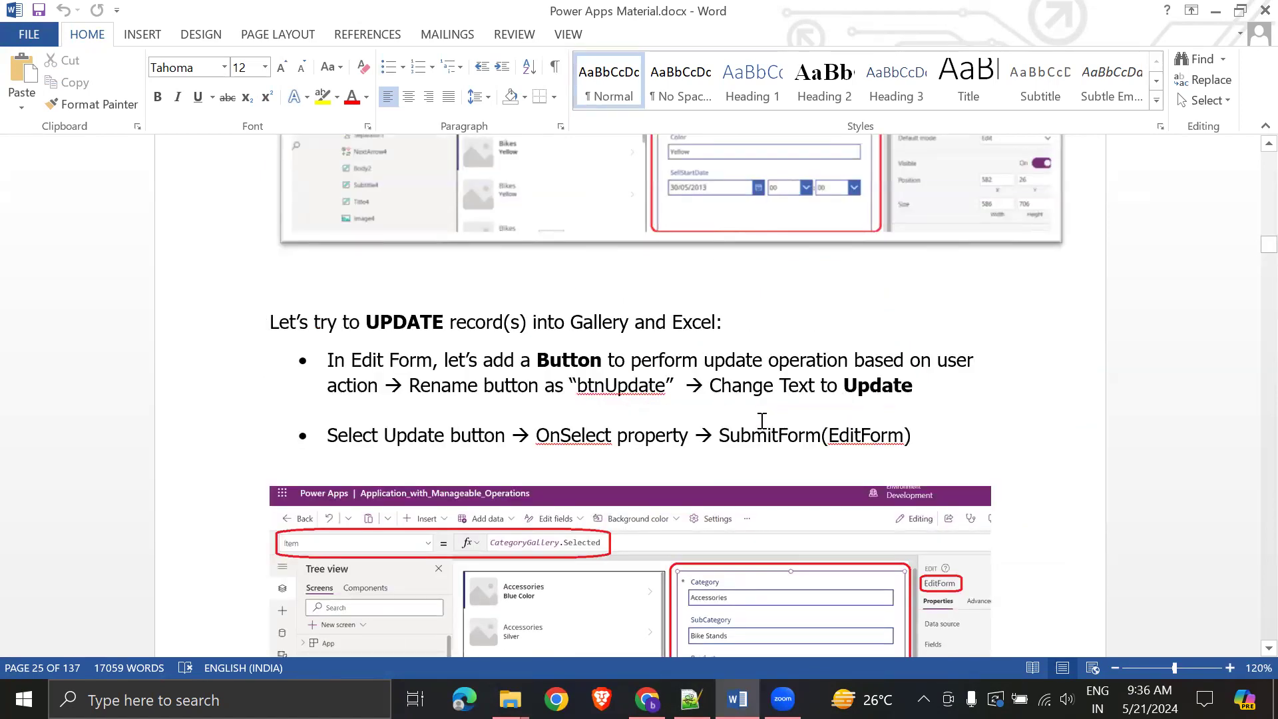
{"action": "left_click", "coordinate": [860, 436]}
{"action": "scroll", "coordinate": [746, 409], "scroll_direction": "down", "scroll_amount": 6}
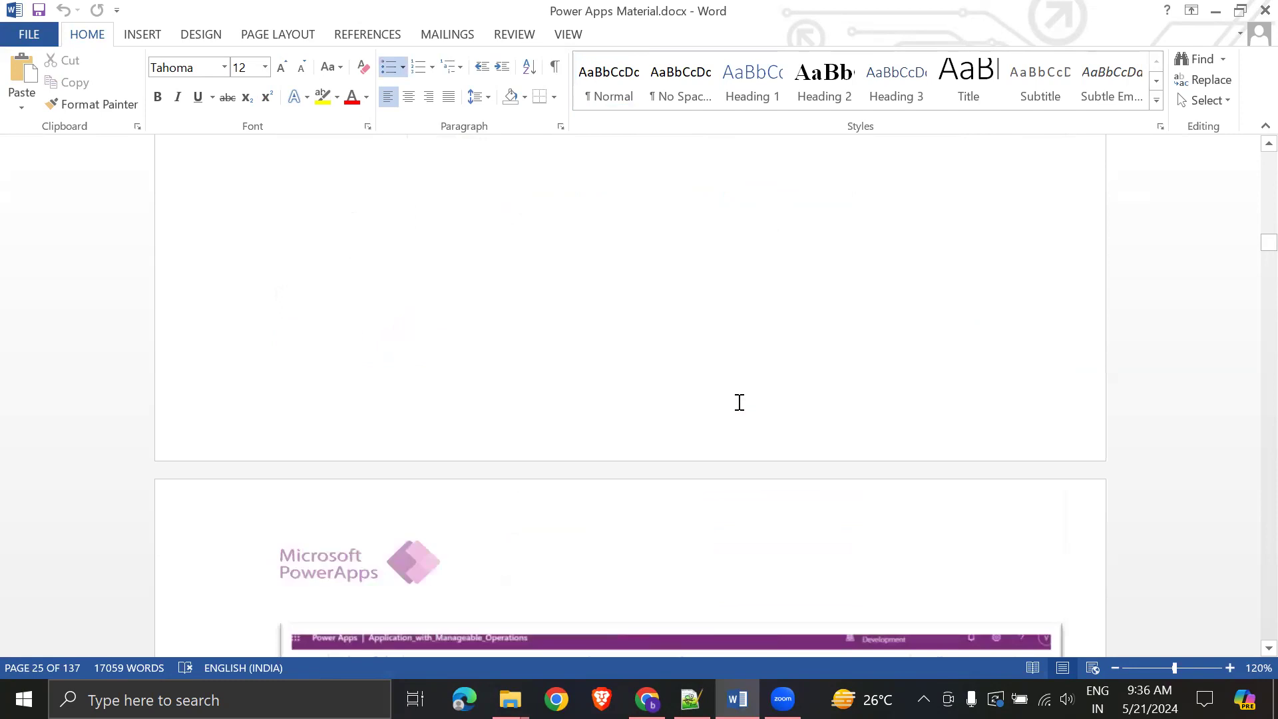
{"action": "scroll", "coordinate": [739, 403], "scroll_direction": "up", "scroll_amount": 6}
{"action": "scroll", "coordinate": [717, 374], "scroll_direction": "up", "scroll_amount": 15}
{"action": "scroll", "coordinate": [714, 377], "scroll_direction": "up", "scroll_amount": 20}
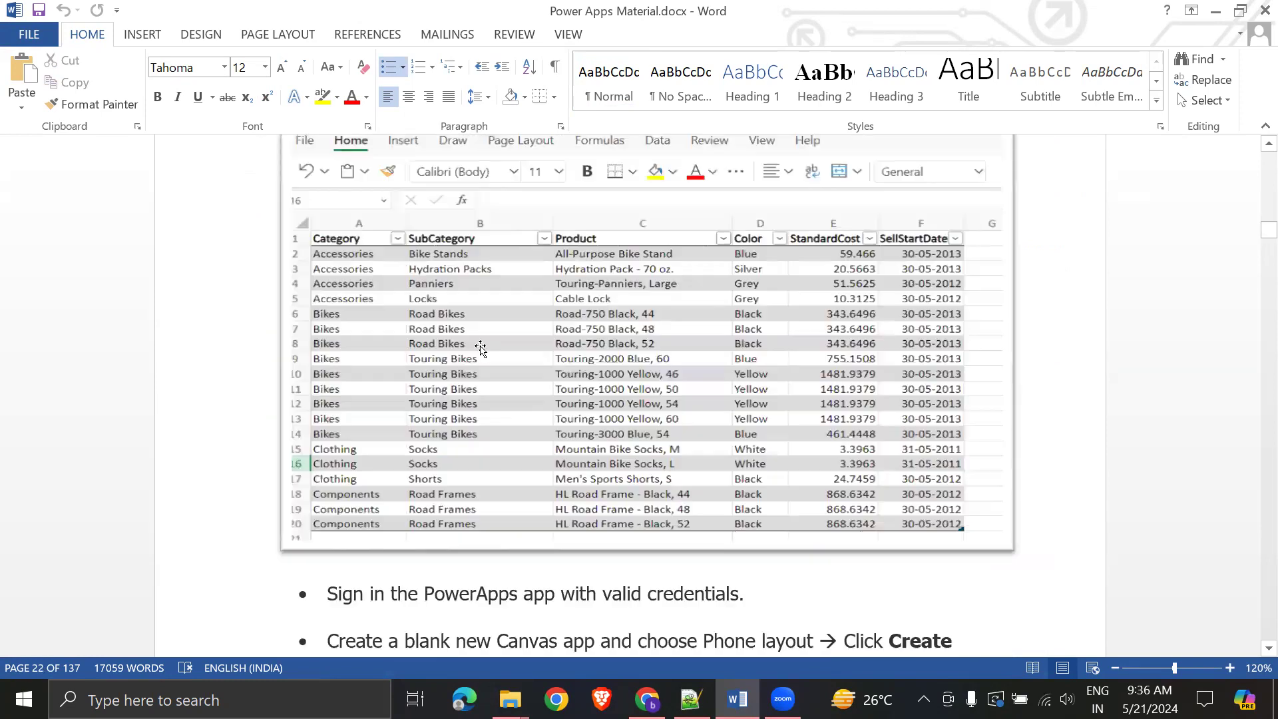
{"action": "scroll", "coordinate": [481, 347], "scroll_direction": "up", "scroll_amount": 10}
{"action": "scroll", "coordinate": [565, 450], "scroll_direction": "up", "scroll_amount": 9}
{"action": "scroll", "coordinate": [566, 426], "scroll_direction": "down", "scroll_amount": 13}
{"action": "scroll", "coordinate": [373, 252], "scroll_direction": "up", "scroll_amount": 3}
{"action": "left_click_drag", "start_coordinate": [270, 273], "coordinate": [486, 427]}
{"action": "left_click", "coordinate": [812, 546]}
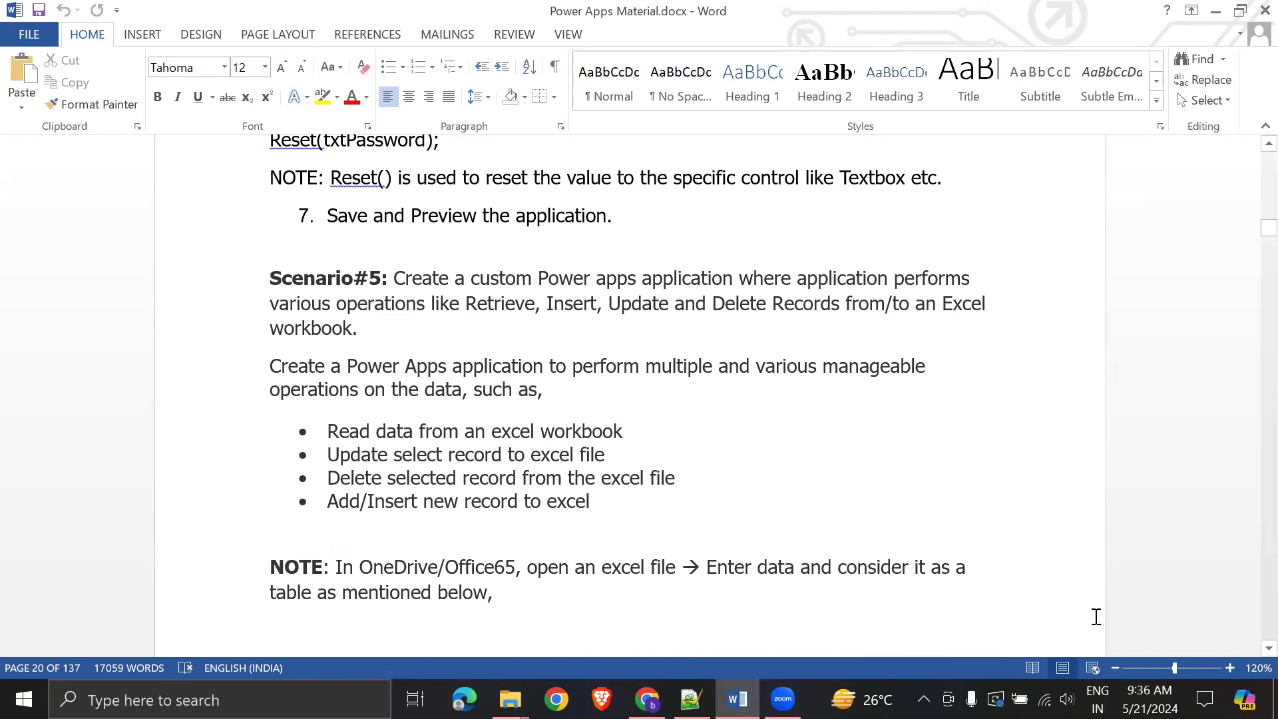
{"action": "left_click", "coordinate": [647, 699]}
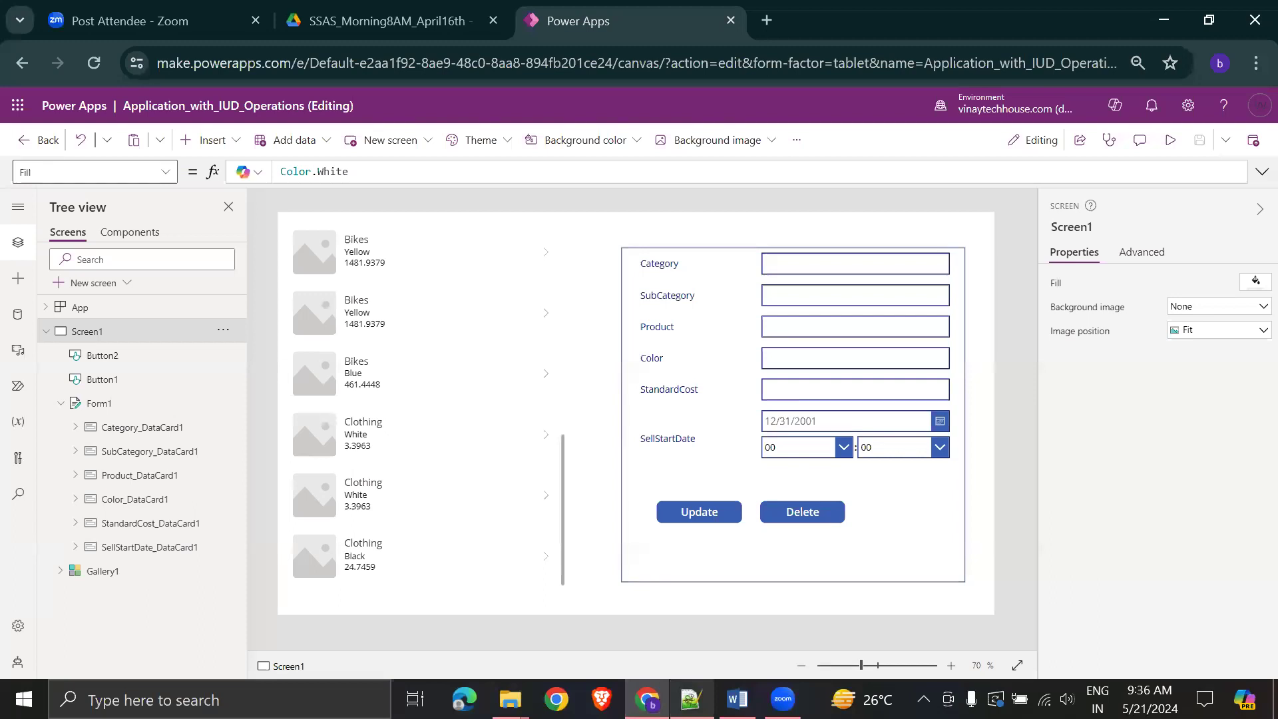
{"action": "left_click", "coordinate": [692, 699]}
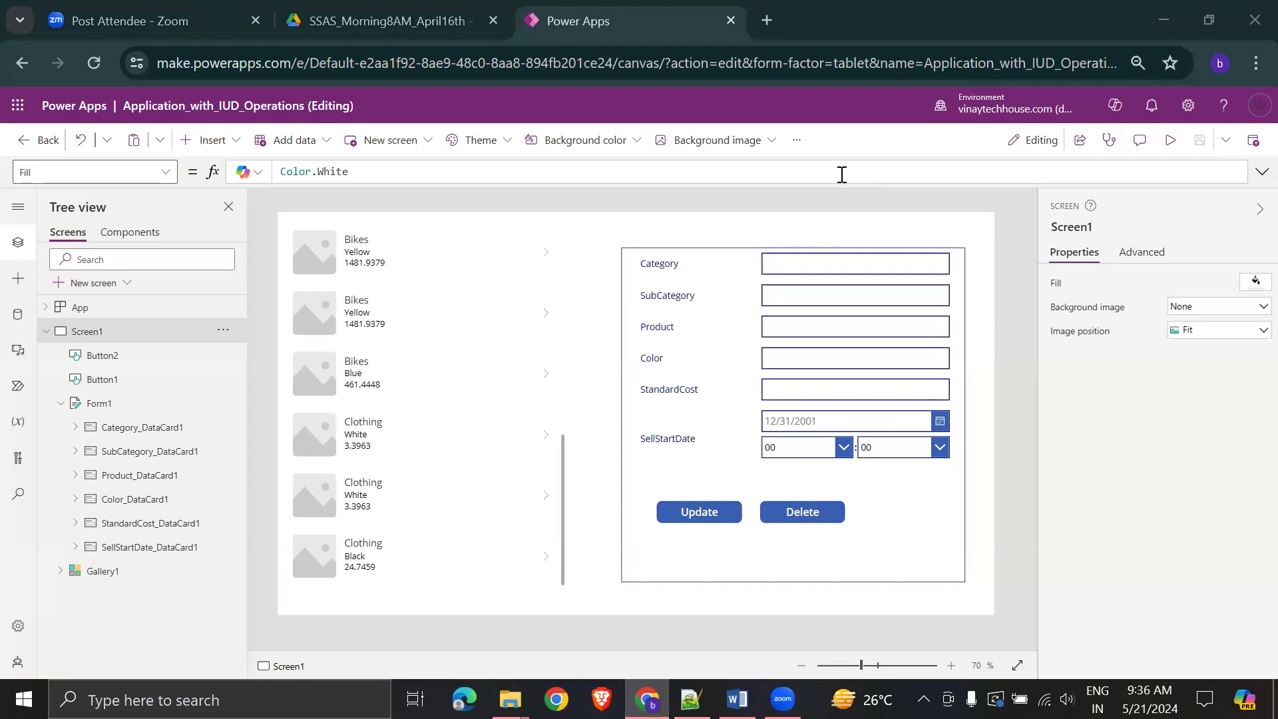
{"action": "left_click", "coordinate": [792, 422]}
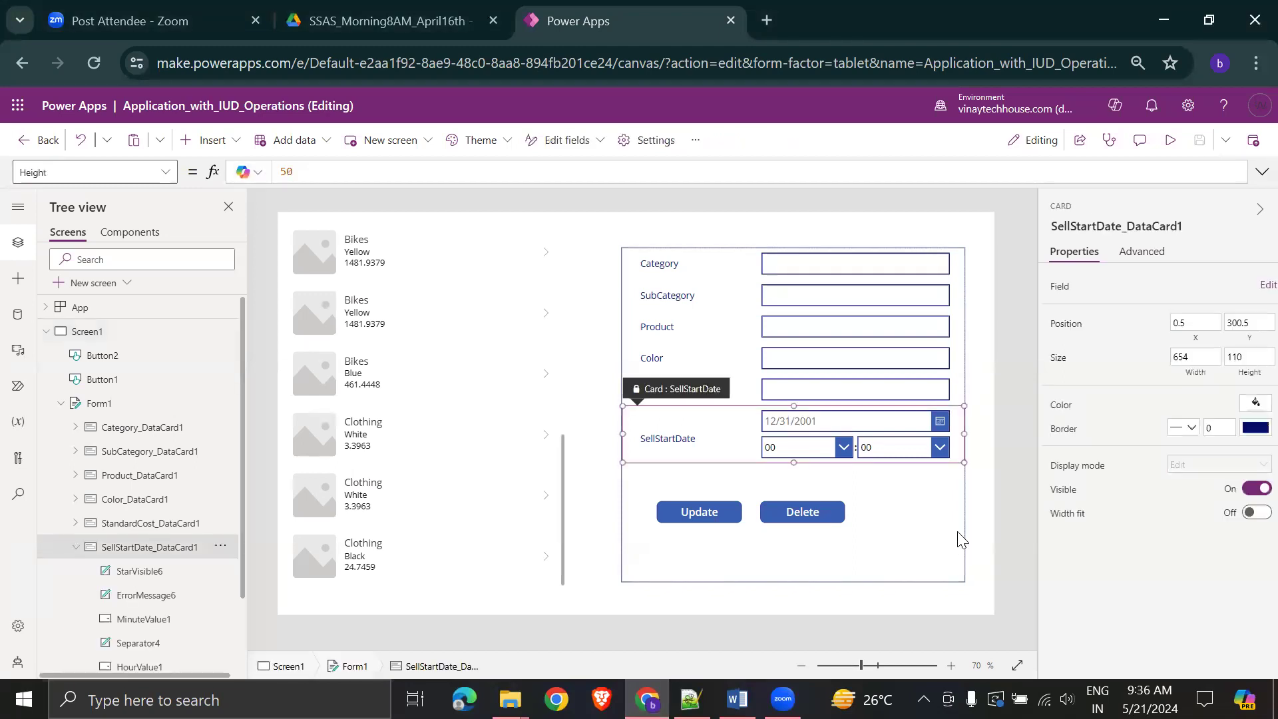
{"action": "left_click", "coordinate": [915, 602]}
- Bring the Word notes back and scroll up to page 6's Types of Apps section
{"action": "left_click", "coordinate": [737, 699]}
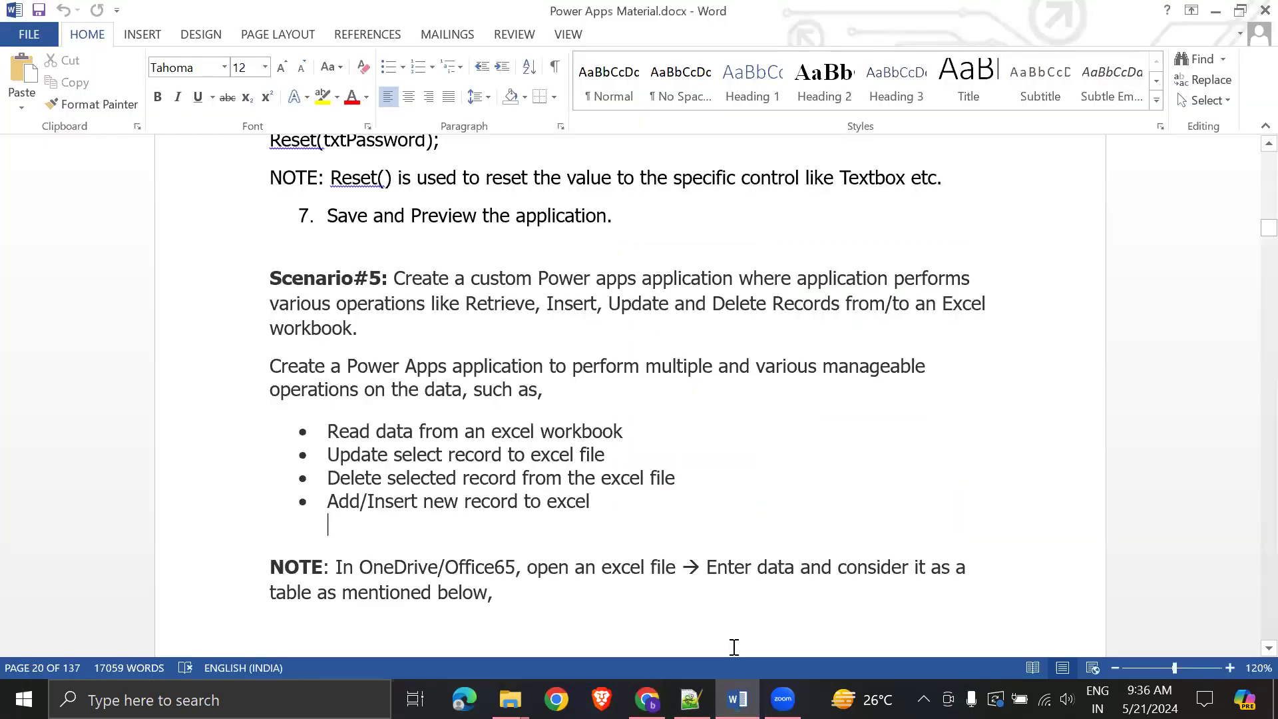
{"action": "scroll", "coordinate": [1210, 319], "scroll_direction": "up", "scroll_amount": 10}
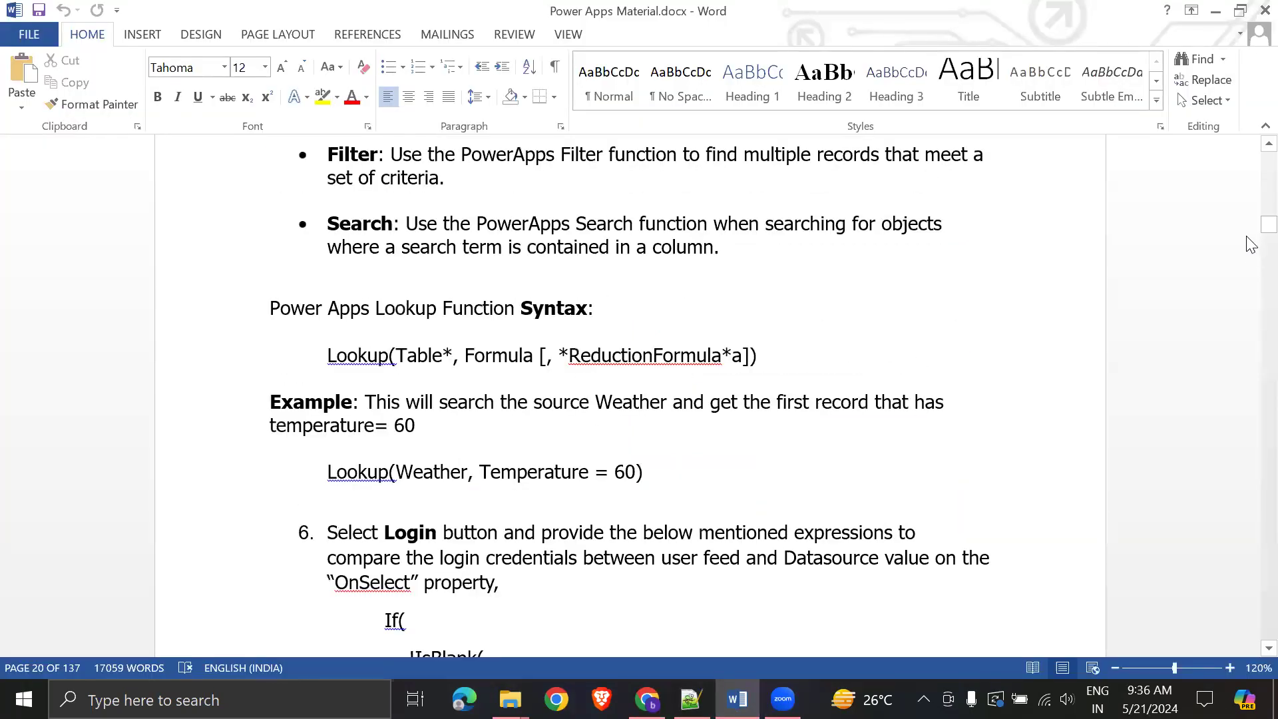
{"action": "left_click_drag", "start_coordinate": [1250, 229], "coordinate": [1250, 167]}
{"action": "scroll", "coordinate": [809, 346], "scroll_direction": "up", "scroll_amount": 4}
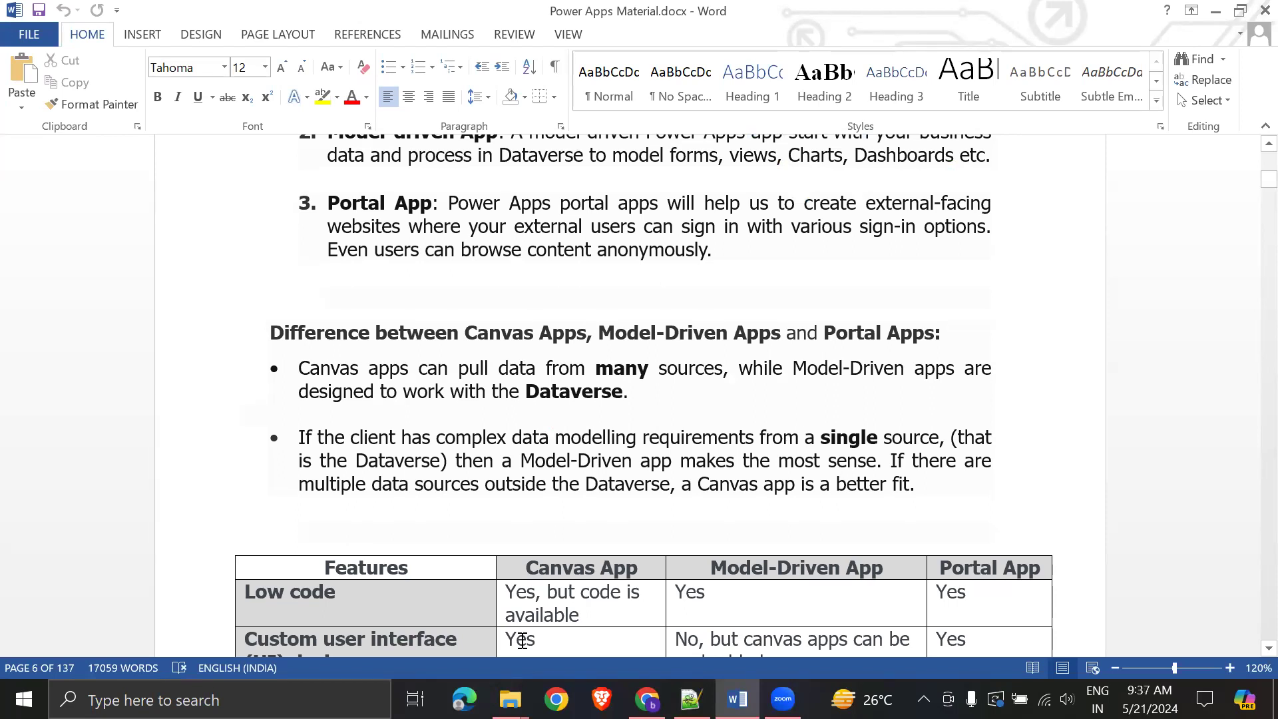
{"action": "scroll", "coordinate": [641, 501], "scroll_direction": "up", "scroll_amount": 3}
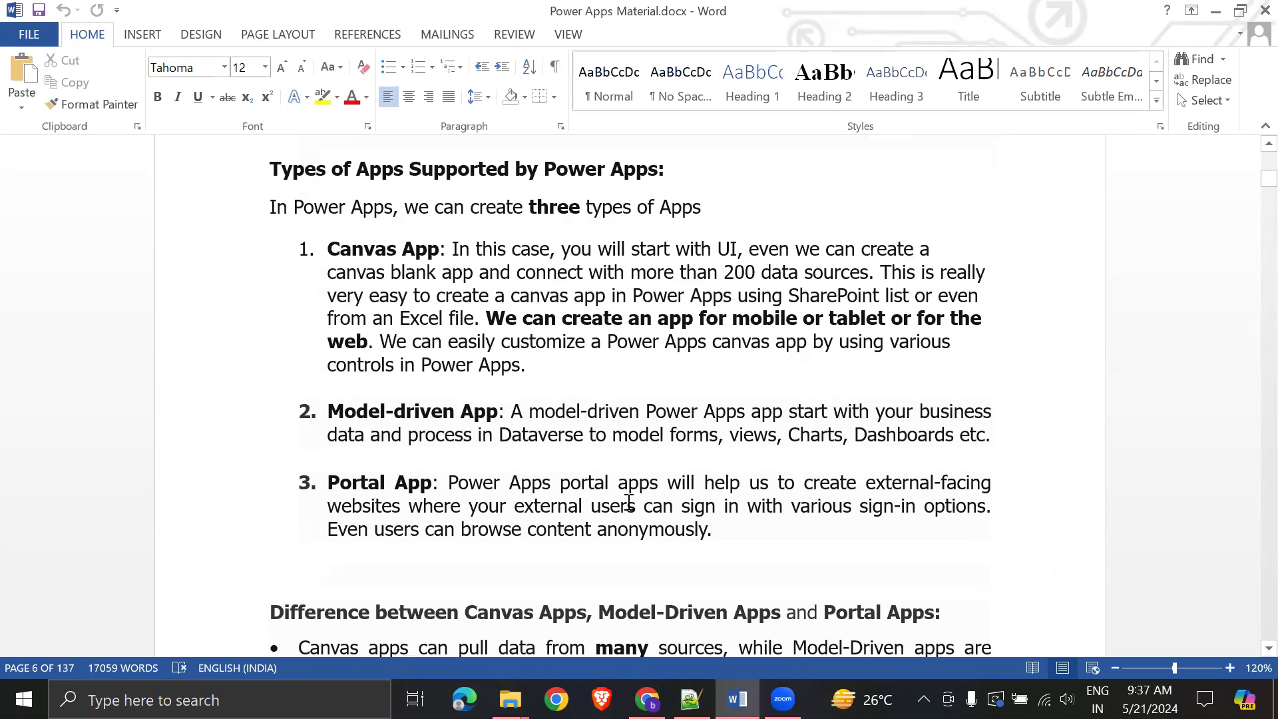
- Highlight the Types of Apps heading and the Canvas App description while reviewing them
{"action": "left_click", "coordinate": [389, 589]}
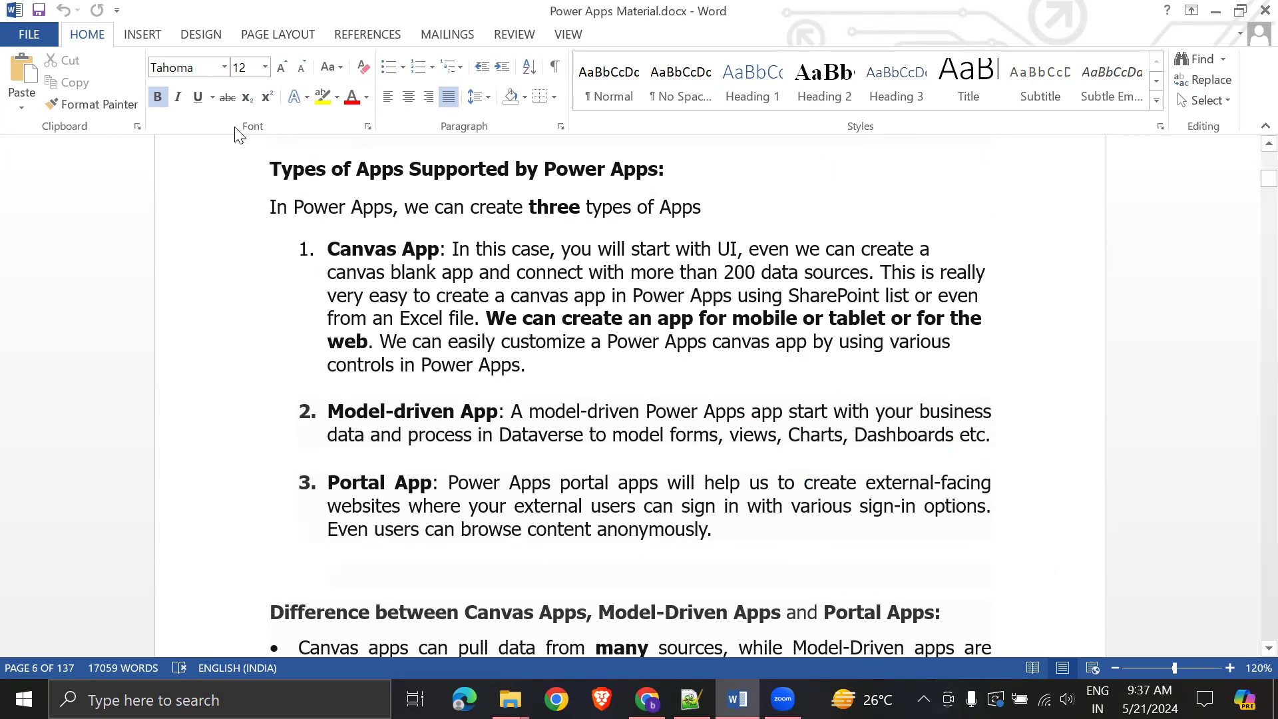
{"action": "left_click_drag", "start_coordinate": [268, 169], "coordinate": [679, 171]}
{"action": "left_click", "coordinate": [851, 295]}
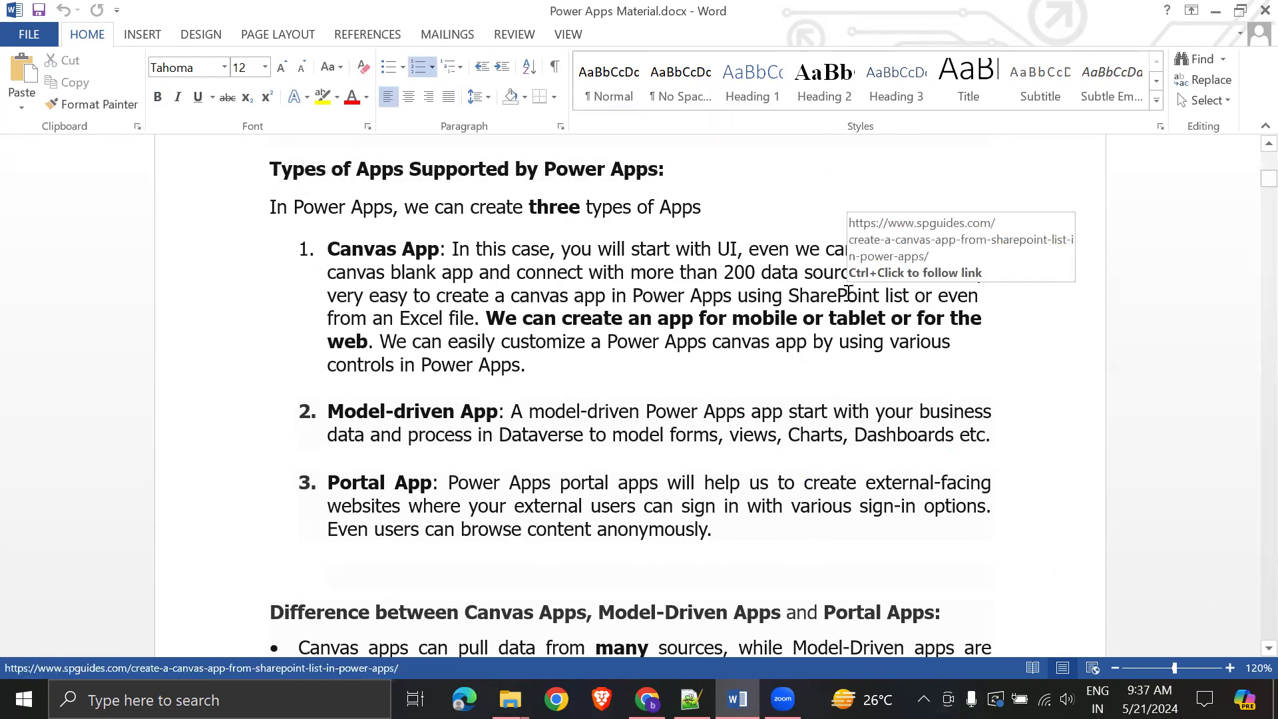
{"action": "left_click_drag", "start_coordinate": [327, 249], "coordinate": [516, 365]}
{"action": "left_click", "coordinate": [751, 460]}
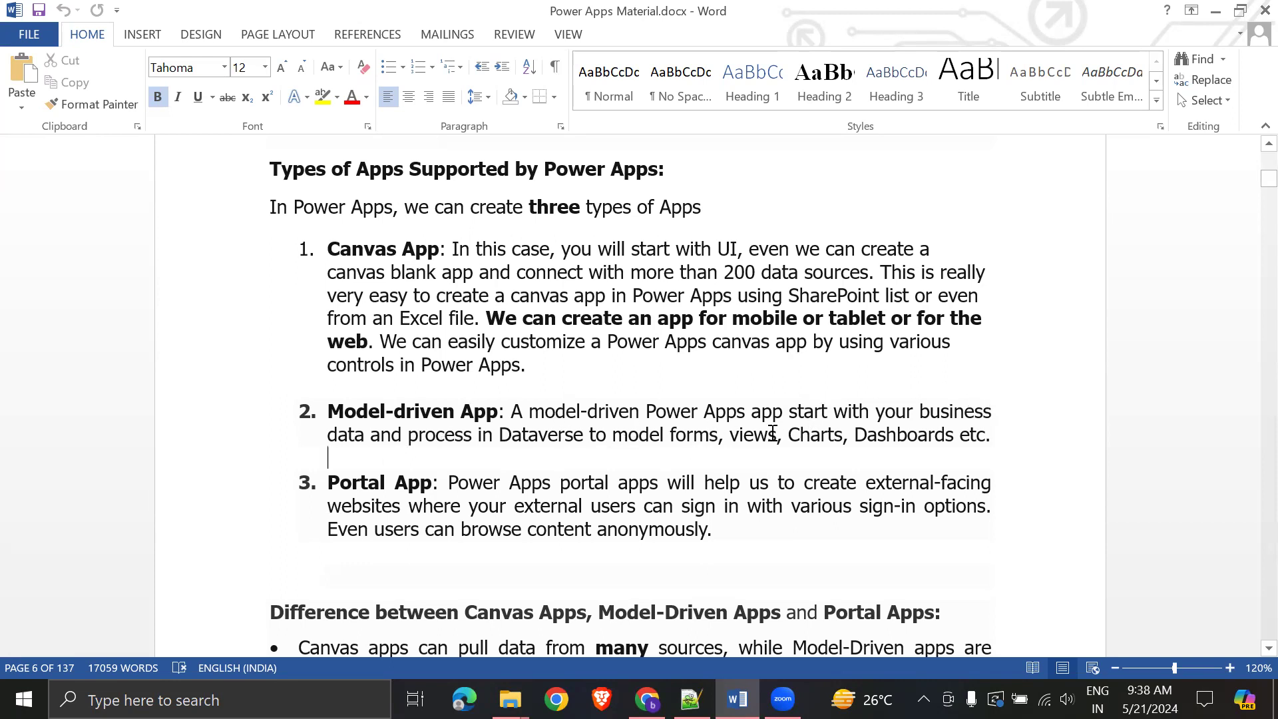
- Highlight the word 'Dashboards' and the Canvas App description while reviewing them
{"action": "double_click", "coordinate": [902, 432]}
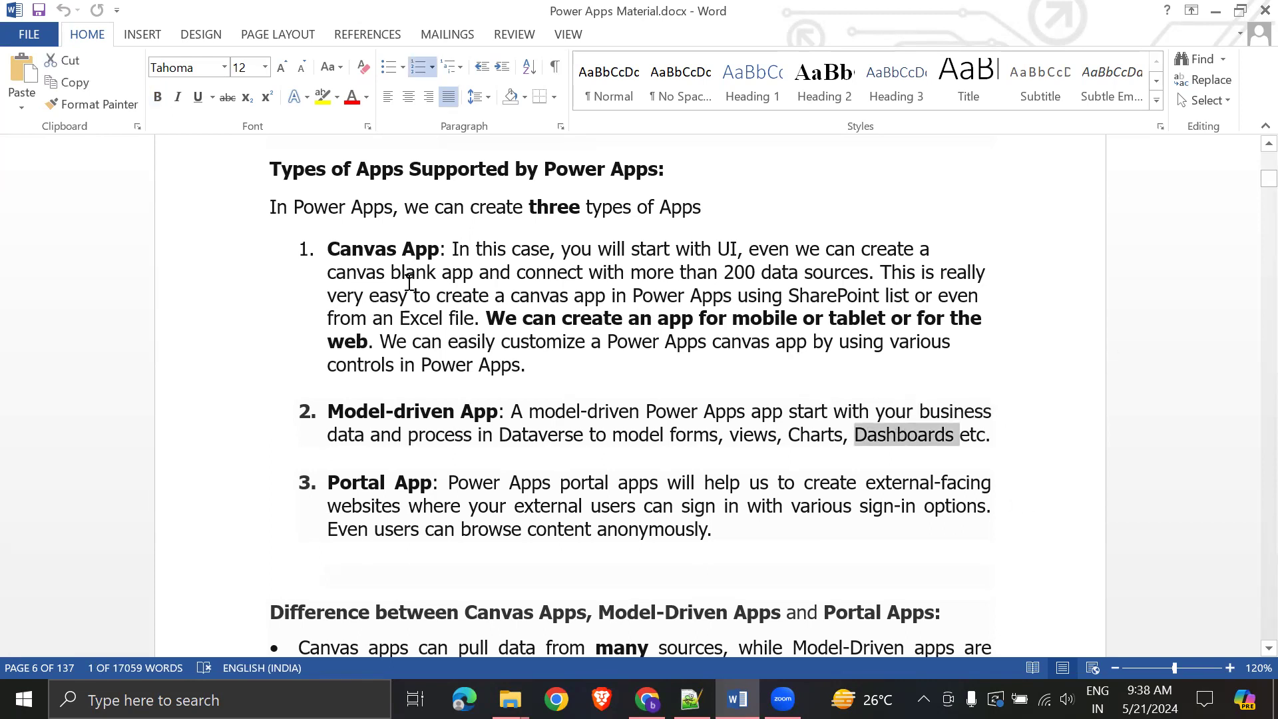
{"action": "left_click_drag", "start_coordinate": [331, 243], "coordinate": [529, 296]}
{"action": "left_click", "coordinate": [814, 413]}
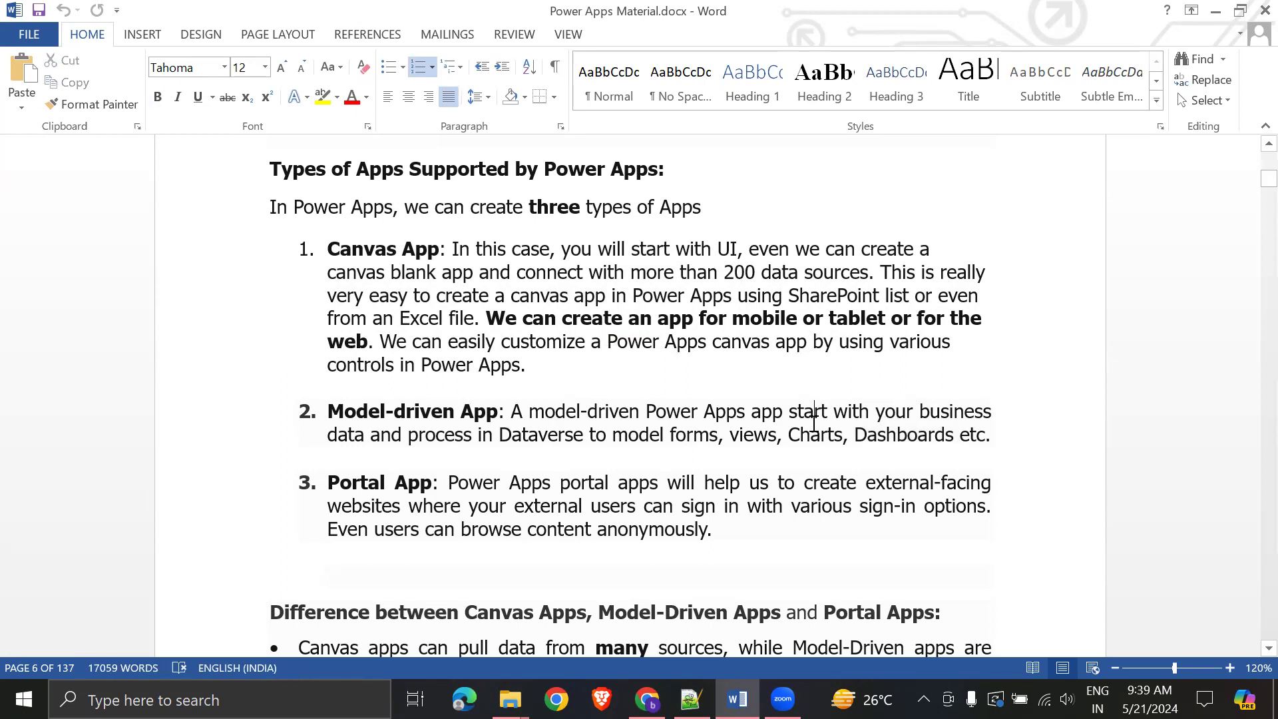
{"action": "left_click", "coordinate": [453, 321]}
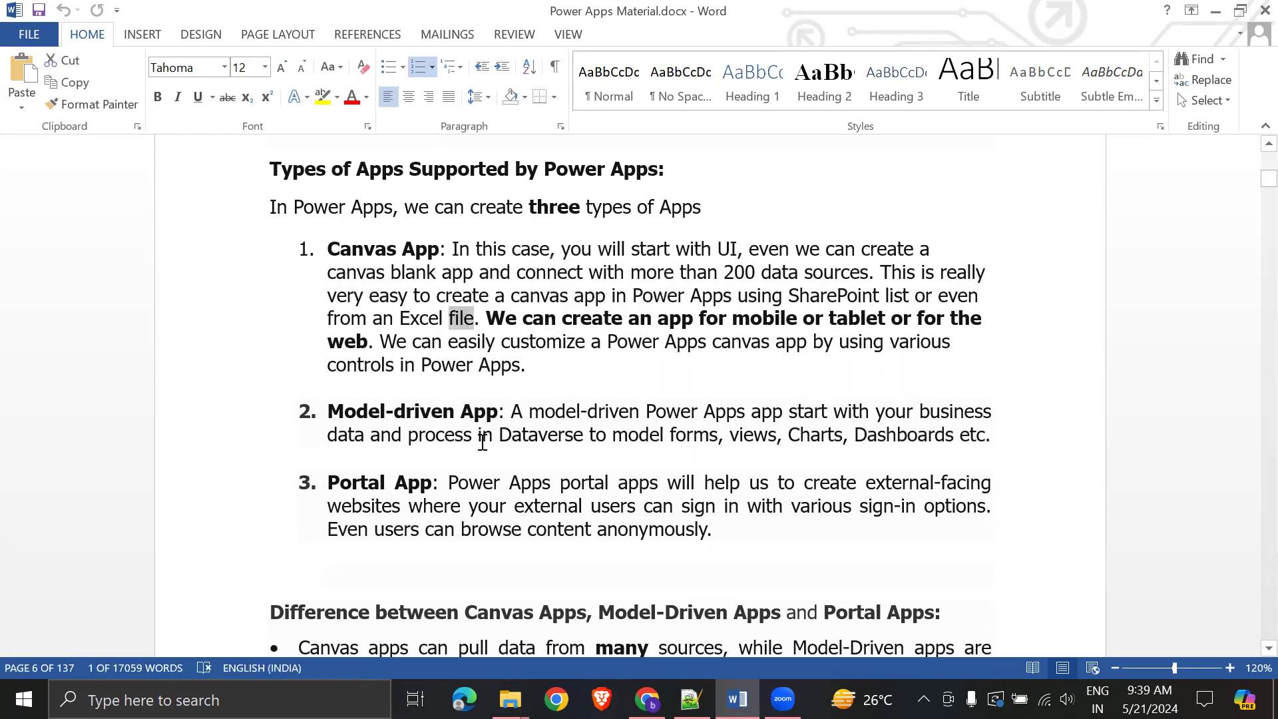
- Highlight the Model-driven App paragraph, then list items 1 through 3, while reviewing them
{"action": "left_click_drag", "start_coordinate": [336, 411], "coordinate": [979, 436]}
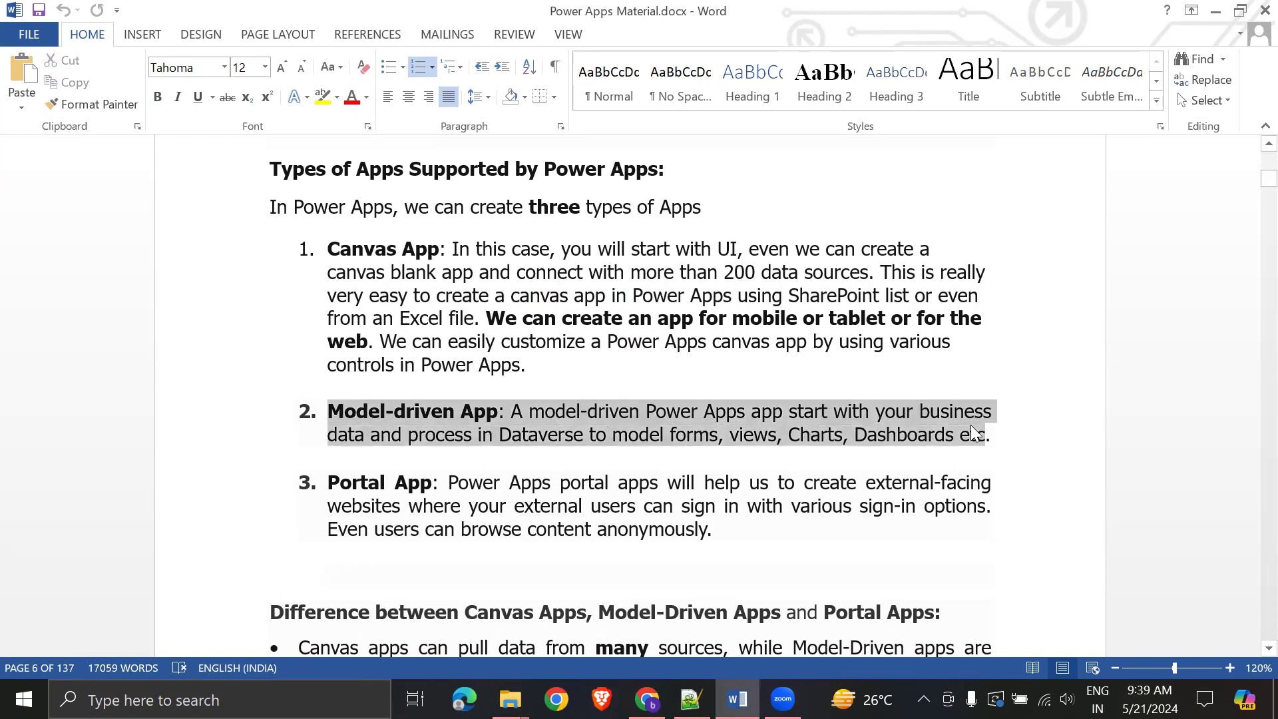
{"action": "left_click", "coordinate": [1078, 491]}
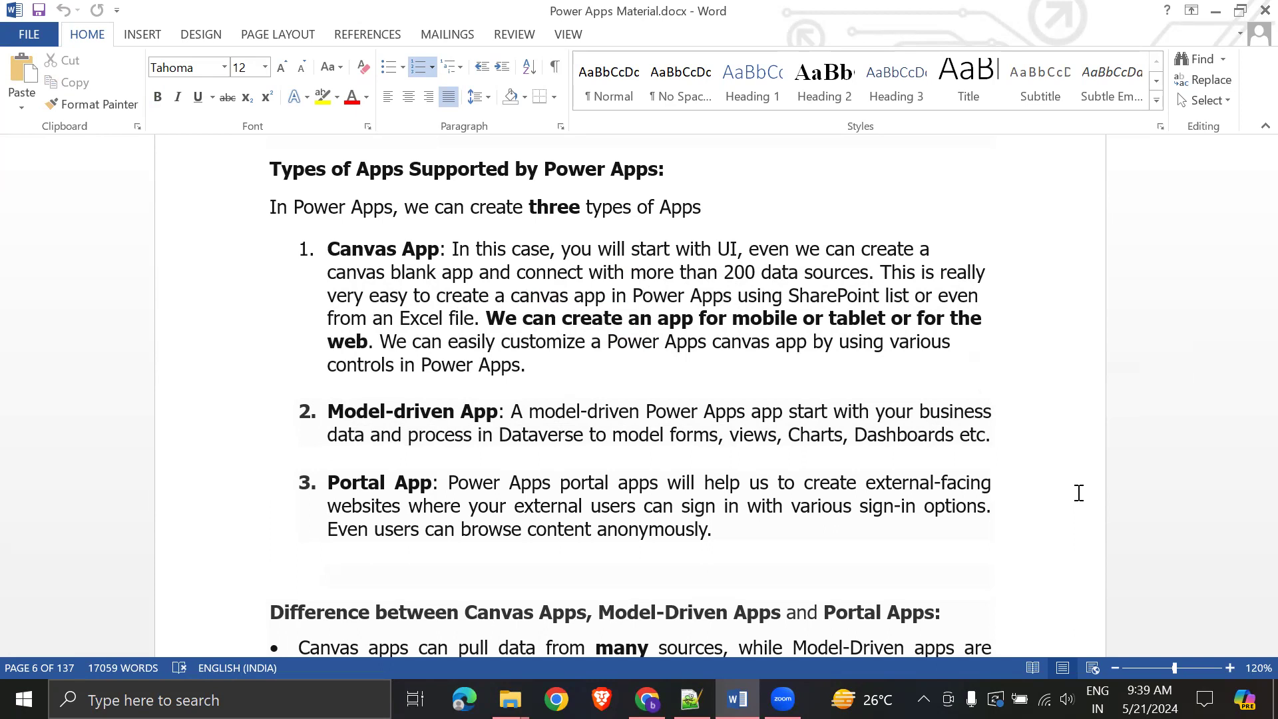
{"action": "left_click_drag", "start_coordinate": [330, 413], "coordinate": [995, 450]}
{"action": "left_click", "coordinate": [995, 450]}
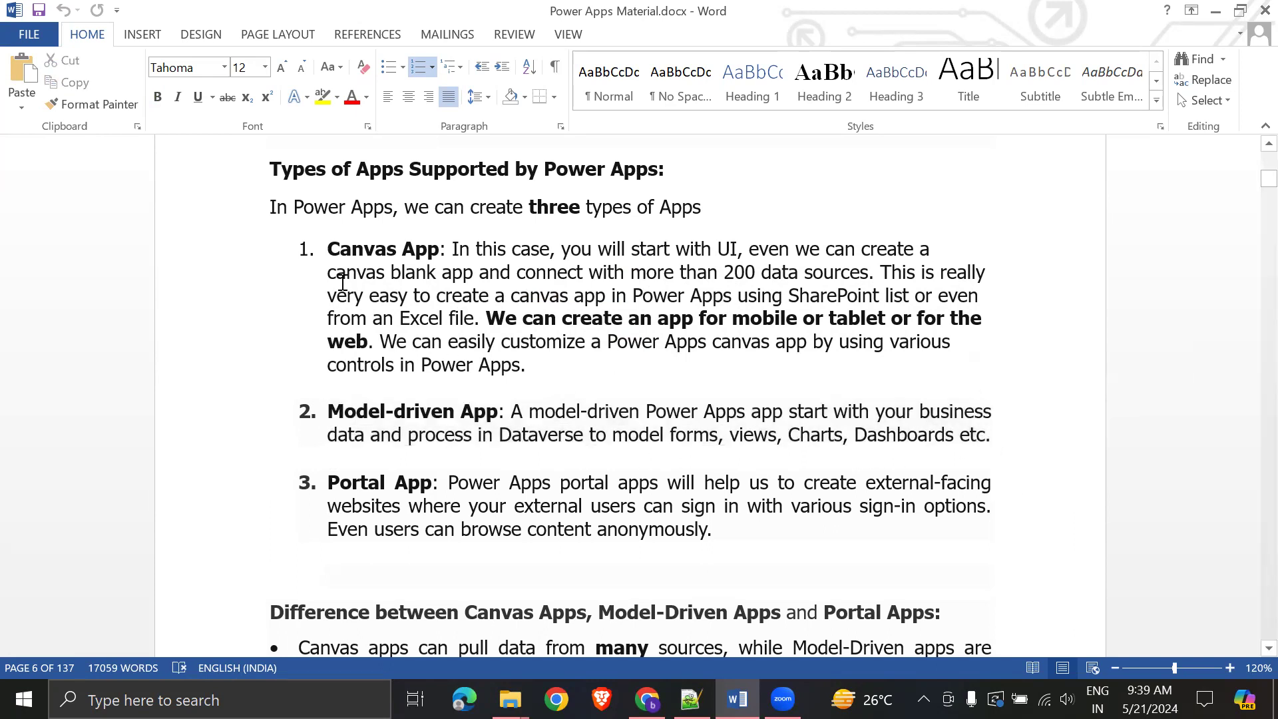
{"action": "left_click_drag", "start_coordinate": [331, 241], "coordinate": [989, 503]}
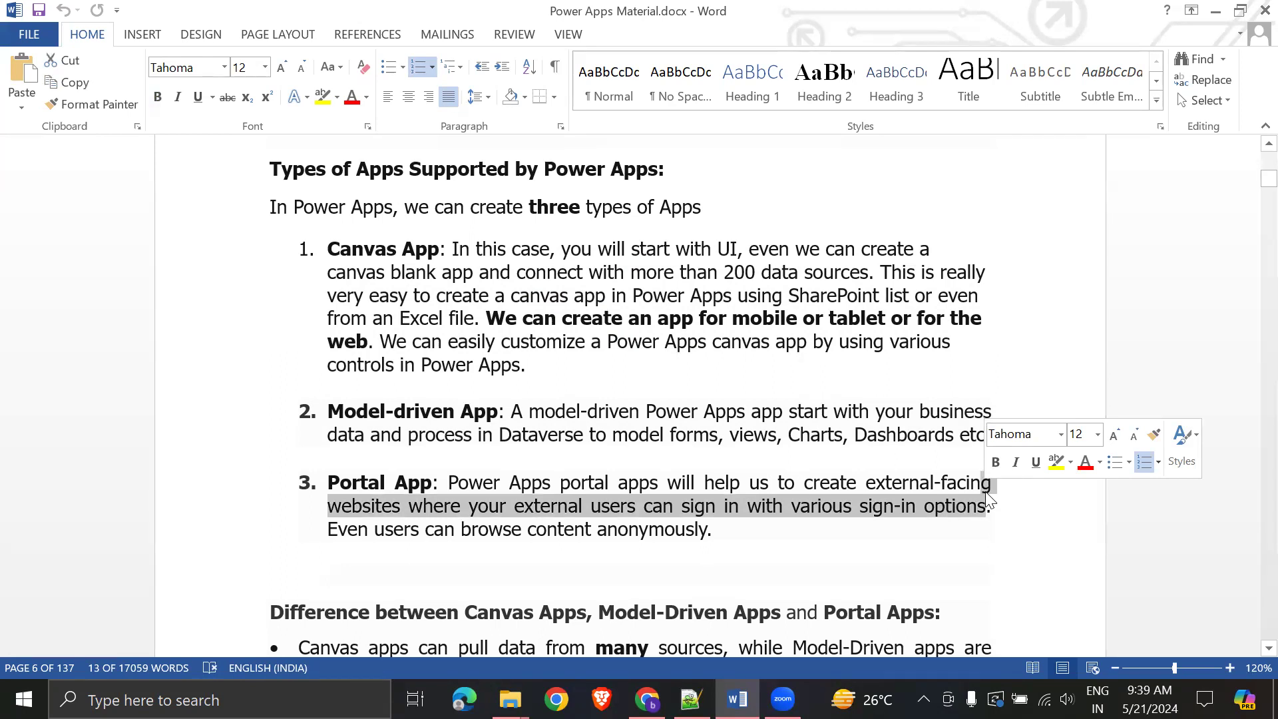
{"action": "left_click", "coordinate": [875, 521]}
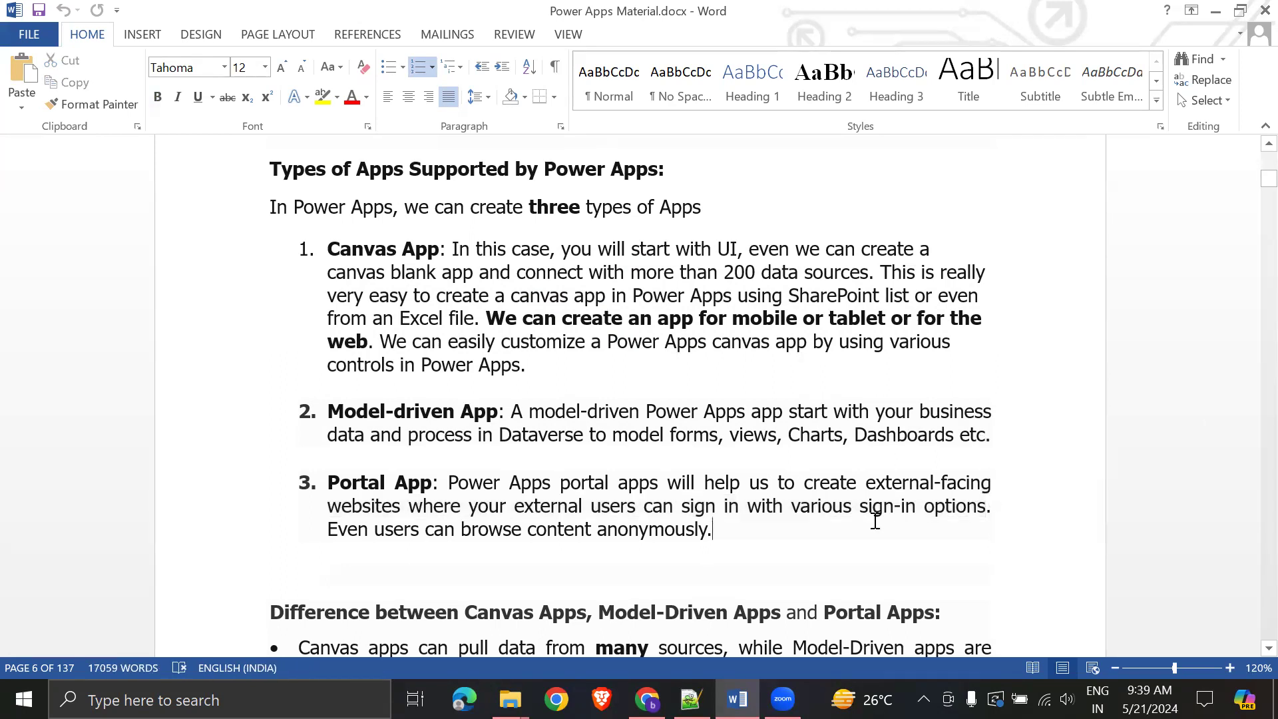
- Highlight the Portal App paragraph and its sign-in sentence while reviewing them
{"action": "left_click", "coordinate": [777, 547]}
{"action": "left_click_drag", "start_coordinate": [329, 478], "coordinate": [854, 548]}
{"action": "left_click", "coordinate": [845, 551]}
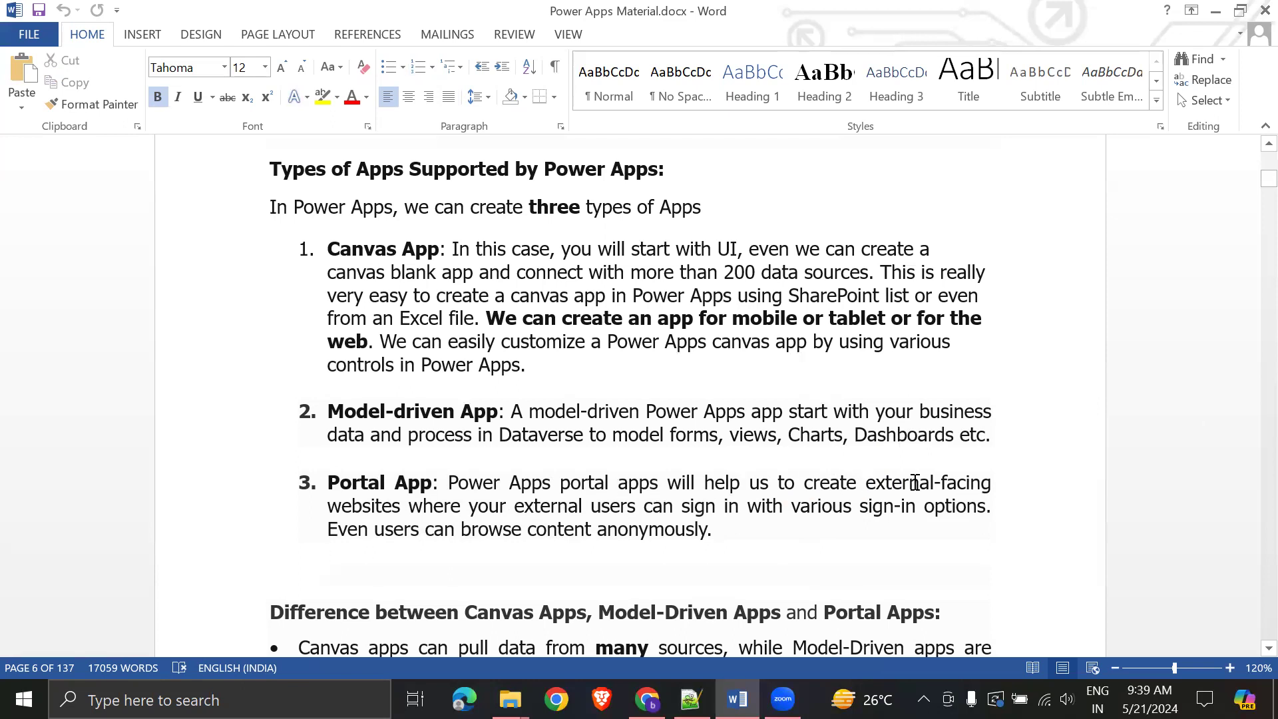
{"action": "left_click_drag", "start_coordinate": [327, 506], "coordinate": [459, 529]}
{"action": "left_click", "coordinate": [641, 570]}
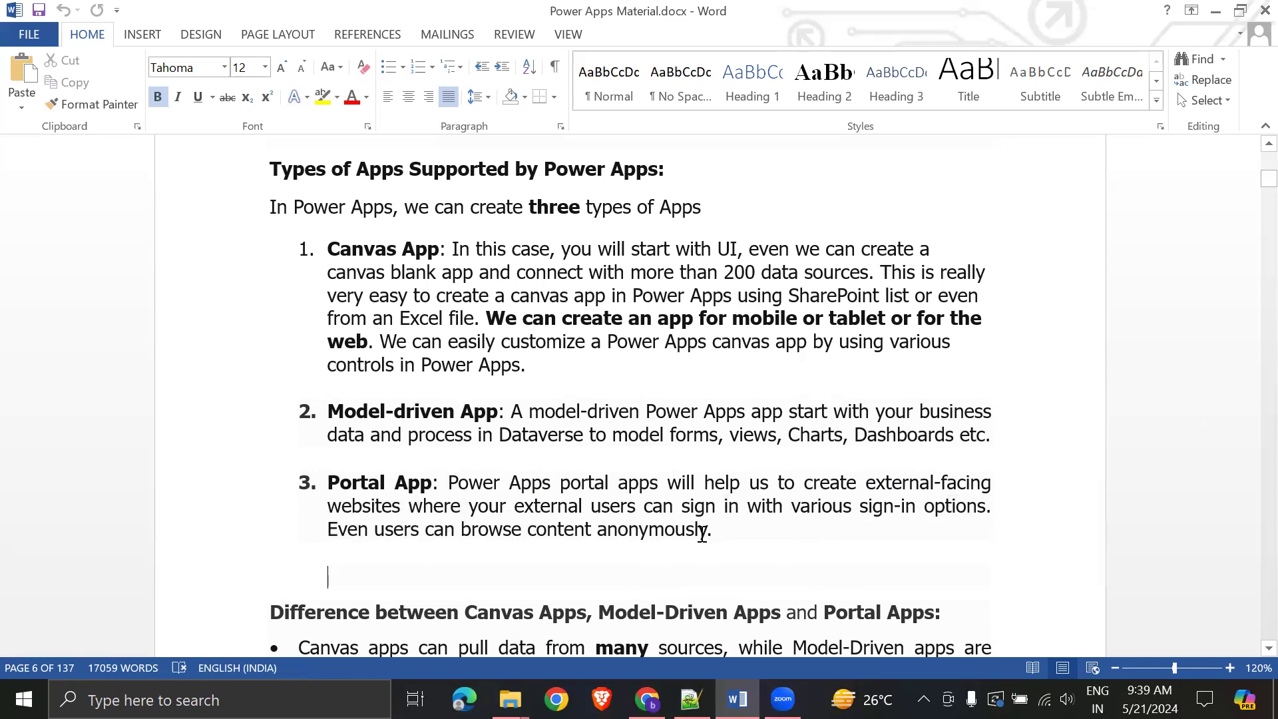
- Highlight 'sign in with various sign-in options' and 'can browse content anonymously', then scroll down
{"action": "left_click_drag", "start_coordinate": [710, 510], "coordinate": [1009, 533]}
{"action": "left_click", "coordinate": [1008, 533]}
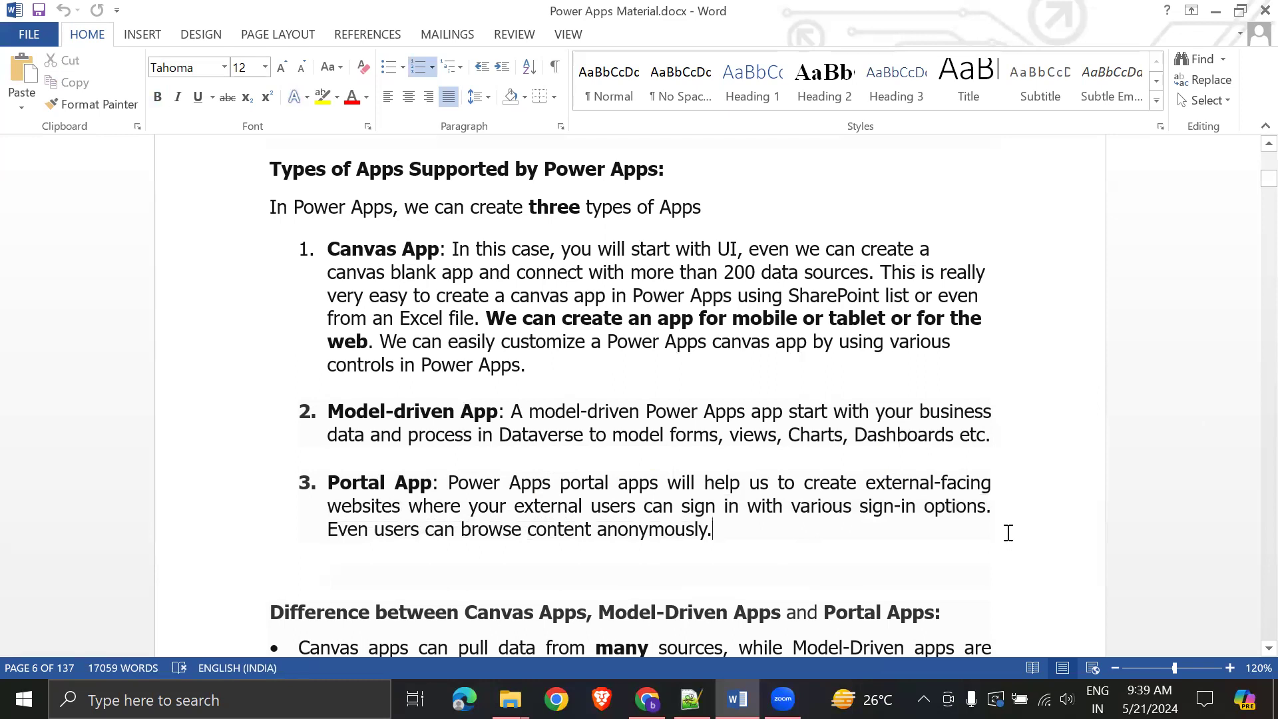
{"action": "left_click_drag", "start_coordinate": [444, 530], "coordinate": [700, 533]}
{"action": "left_click", "coordinate": [873, 554]}
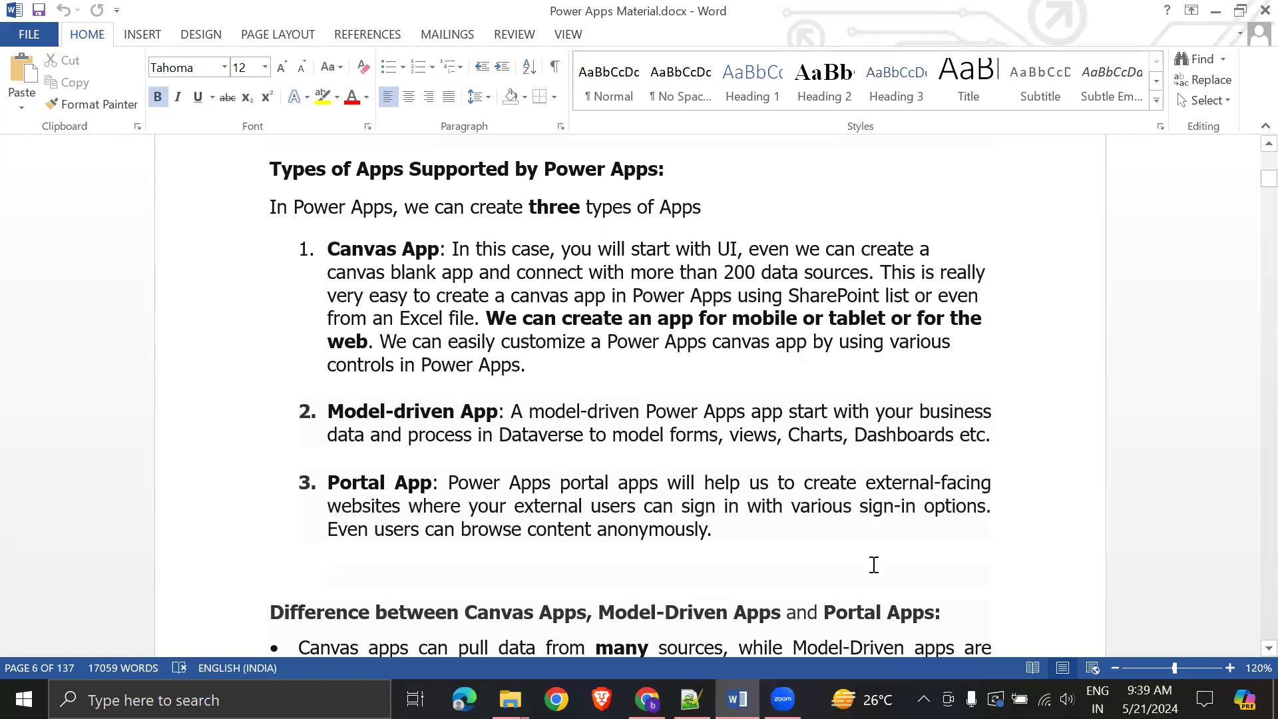
{"action": "scroll", "coordinate": [876, 554], "scroll_direction": "down", "scroll_amount": 2}
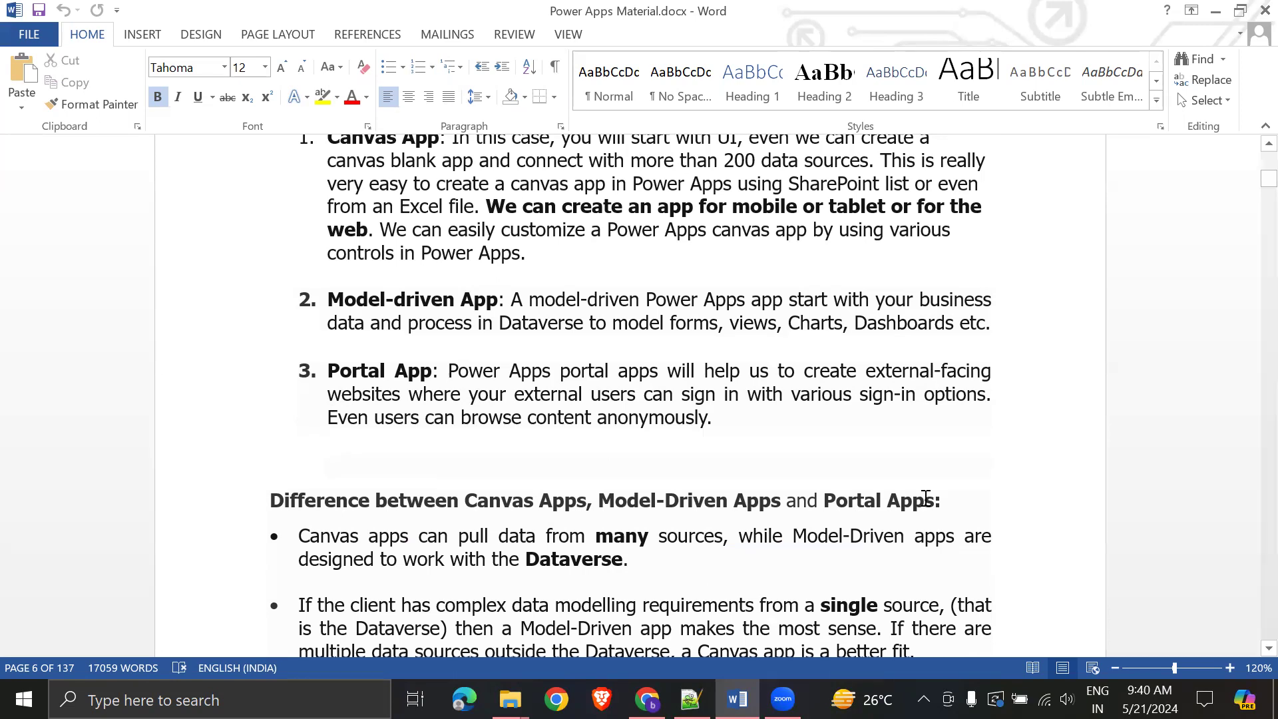
- Scroll to the comparison table and highlight the Difference heading and both bullets while reviewing them
{"action": "scroll", "coordinate": [963, 528], "scroll_direction": "down", "scroll_amount": 3}
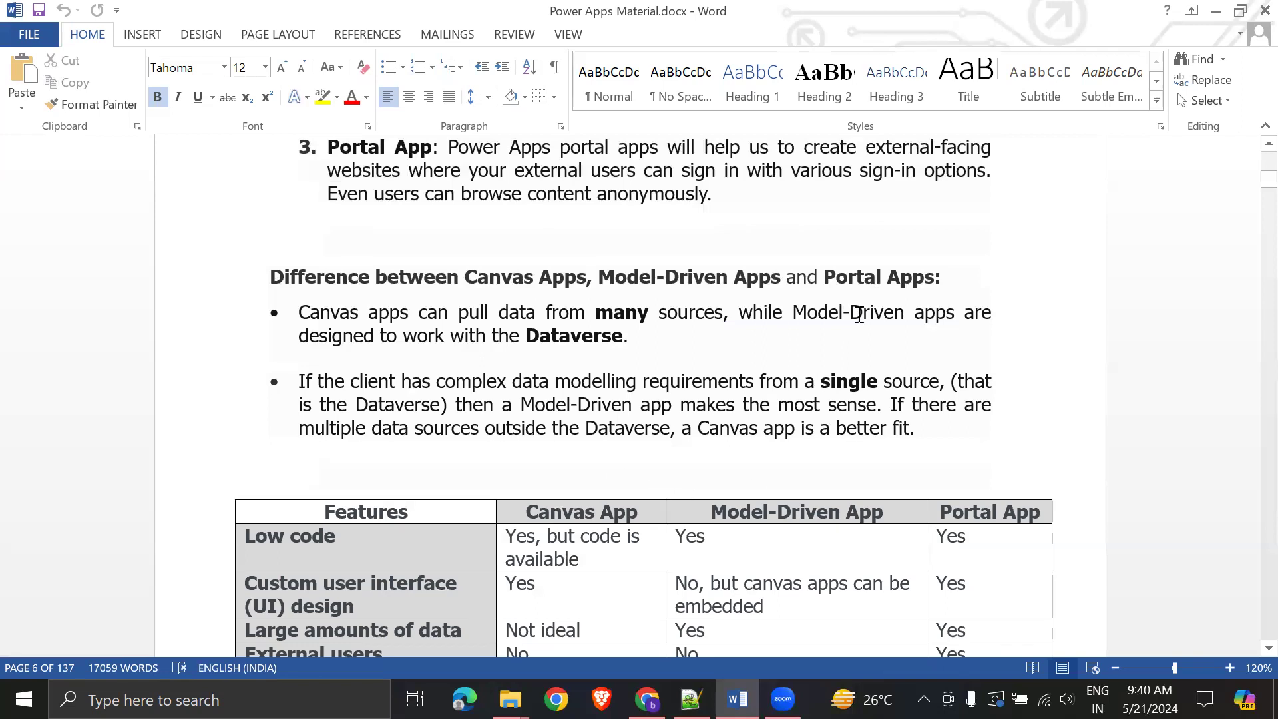
{"action": "scroll", "coordinate": [799, 423], "scroll_direction": "down", "scroll_amount": 2}
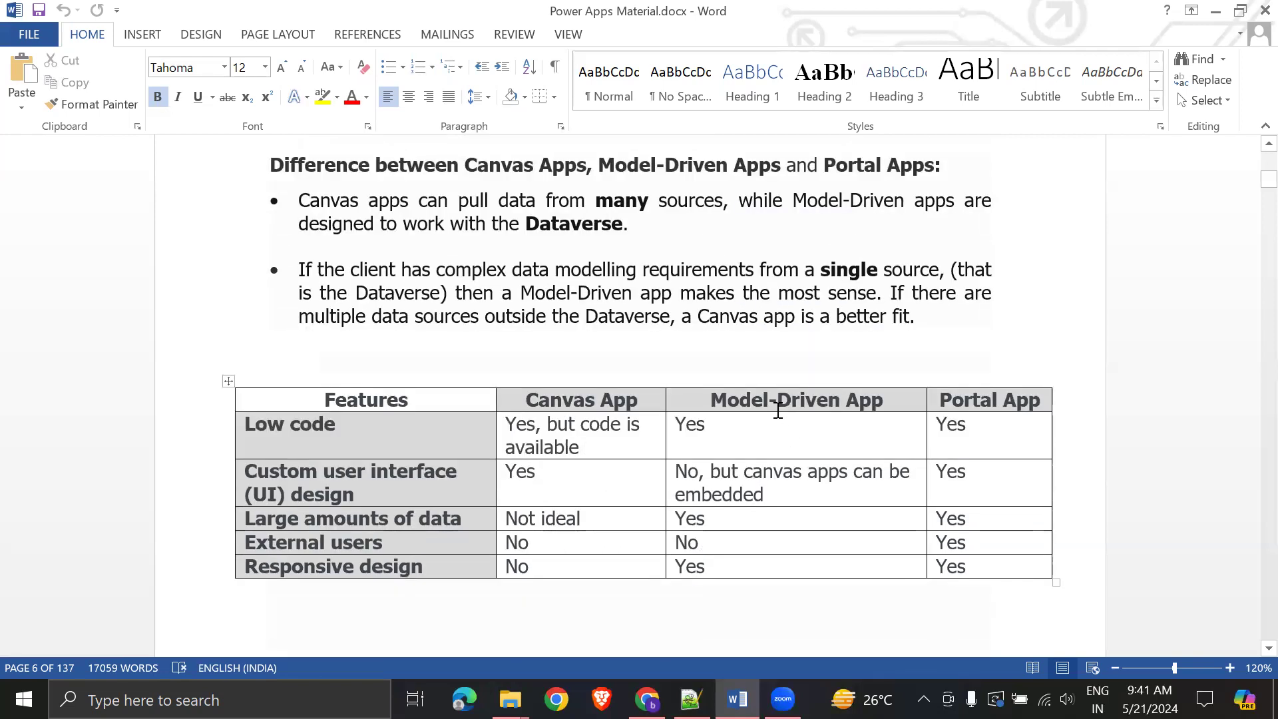
{"action": "left_click_drag", "start_coordinate": [269, 167], "coordinate": [917, 319]}
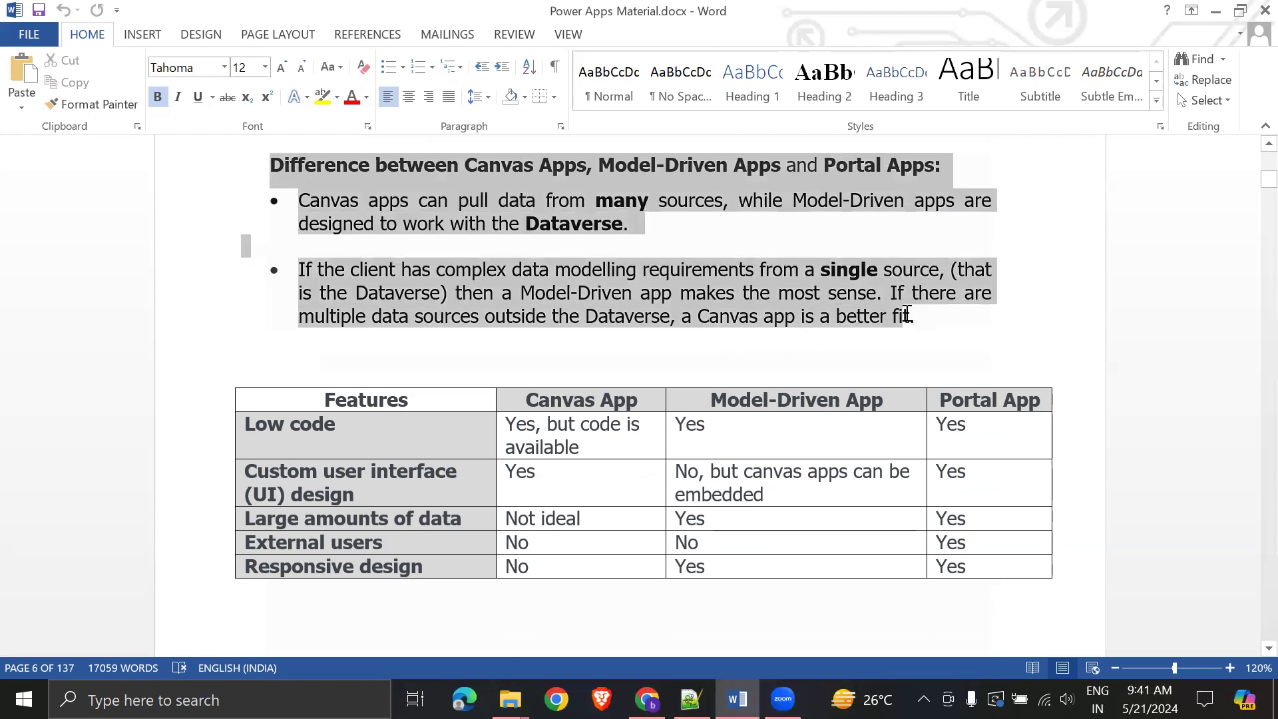
{"action": "left_click", "coordinate": [1015, 349]}
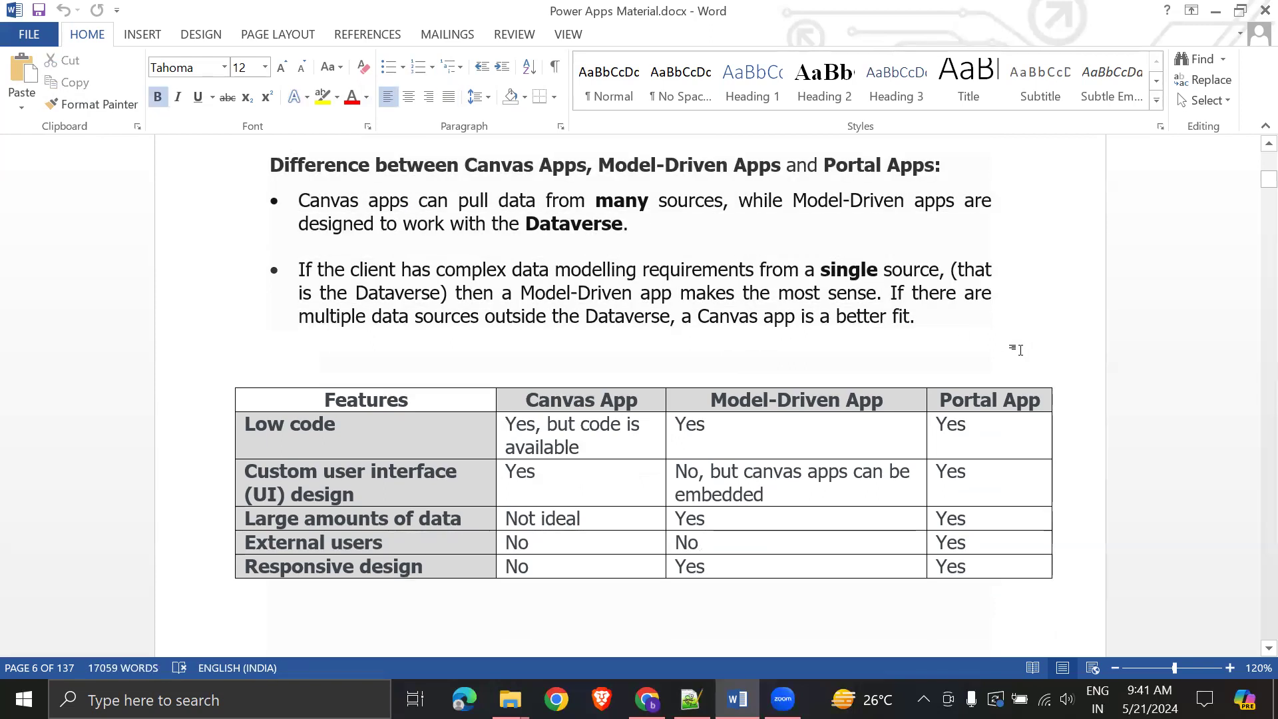